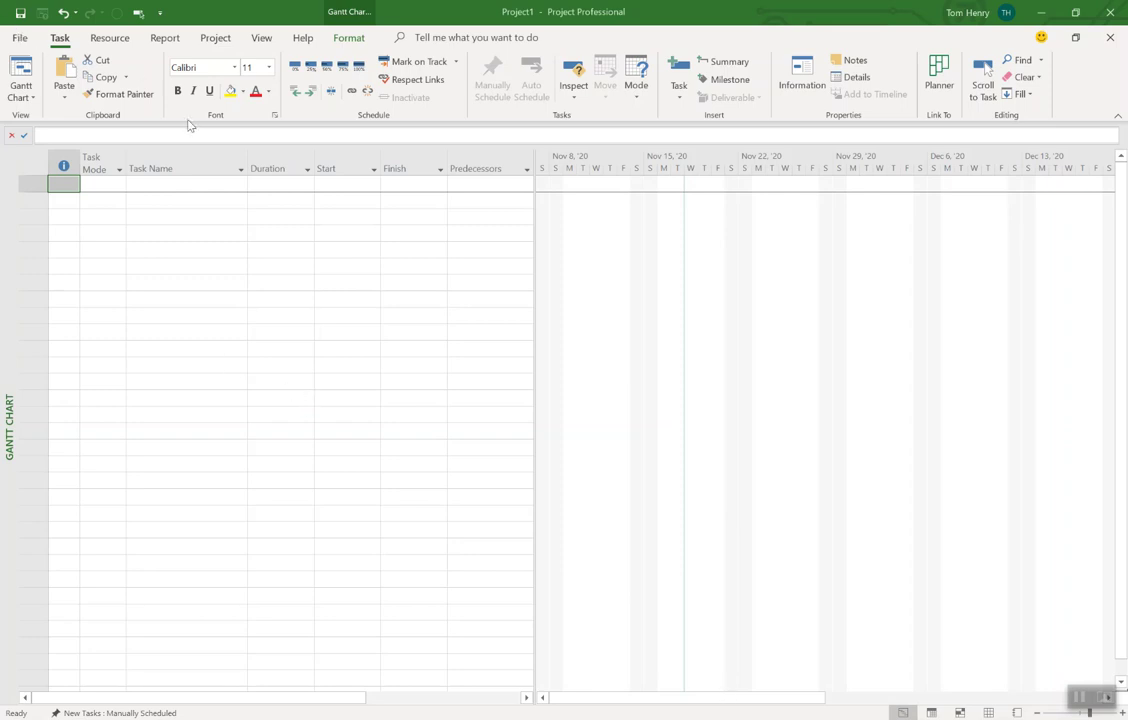
# - Create a new blank project so an empty Project1 opens in Gantt Chart view
pyautogui.click(19, 40)
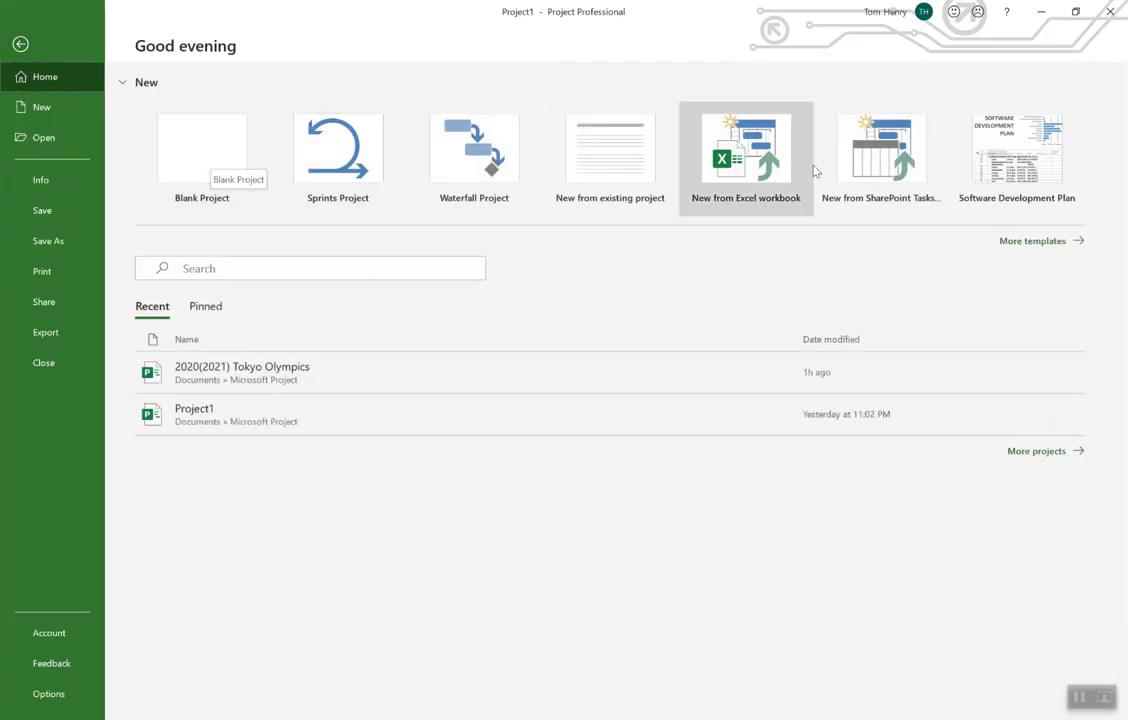
pyautogui.click(210, 158)
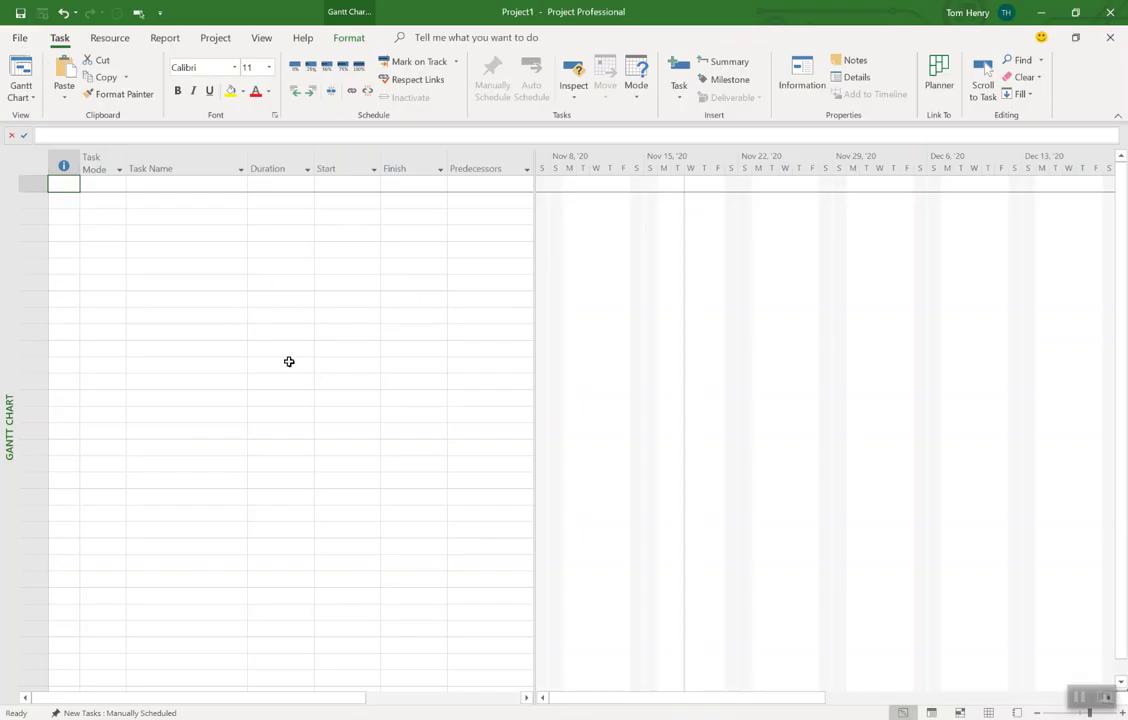
# - Save As to This PC > Desktop with the file name 'abc project'
pyautogui.click(19, 40)
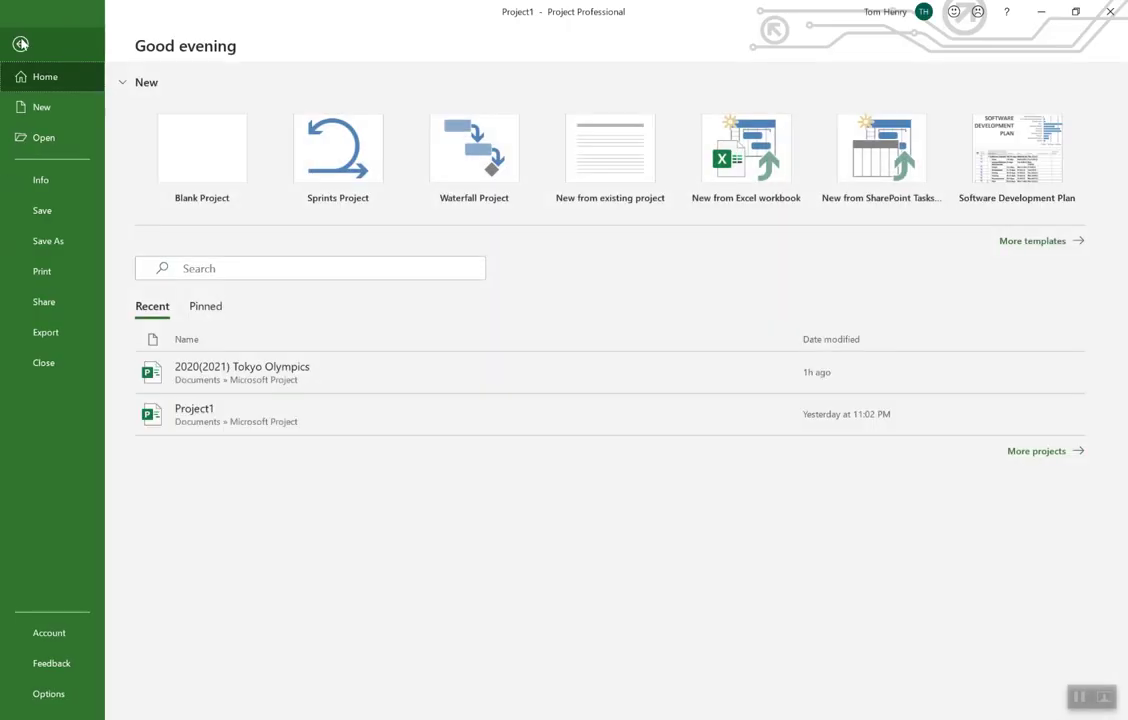
pyautogui.click(66, 236)
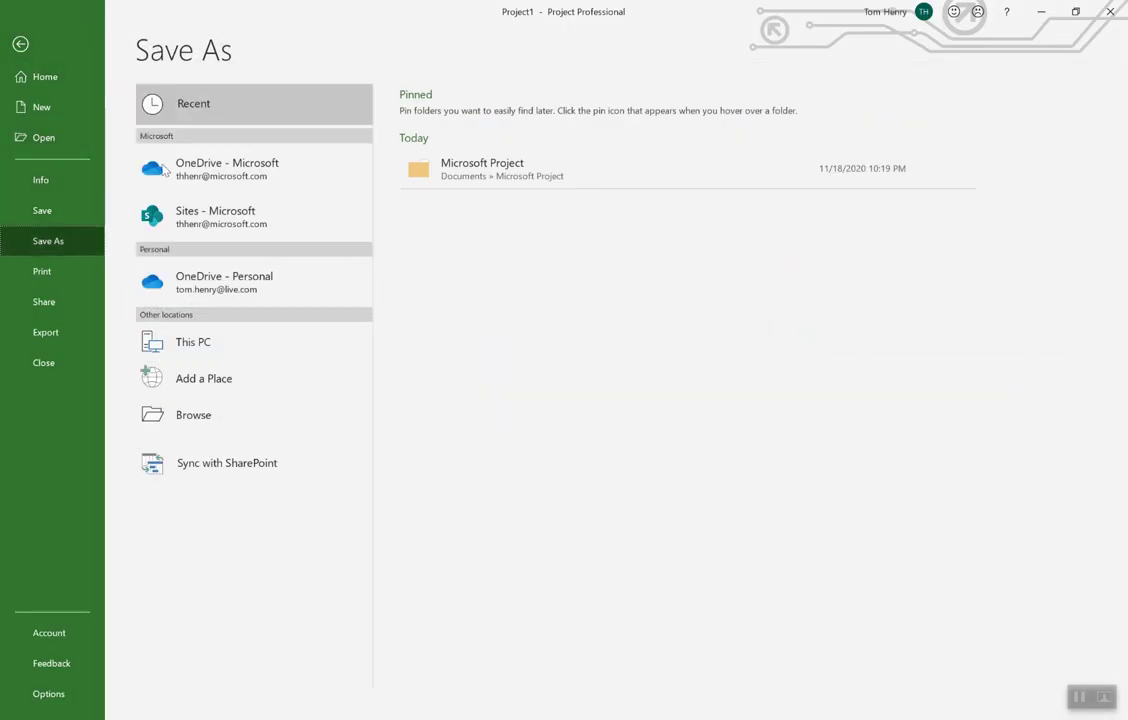
pyautogui.click(232, 348)
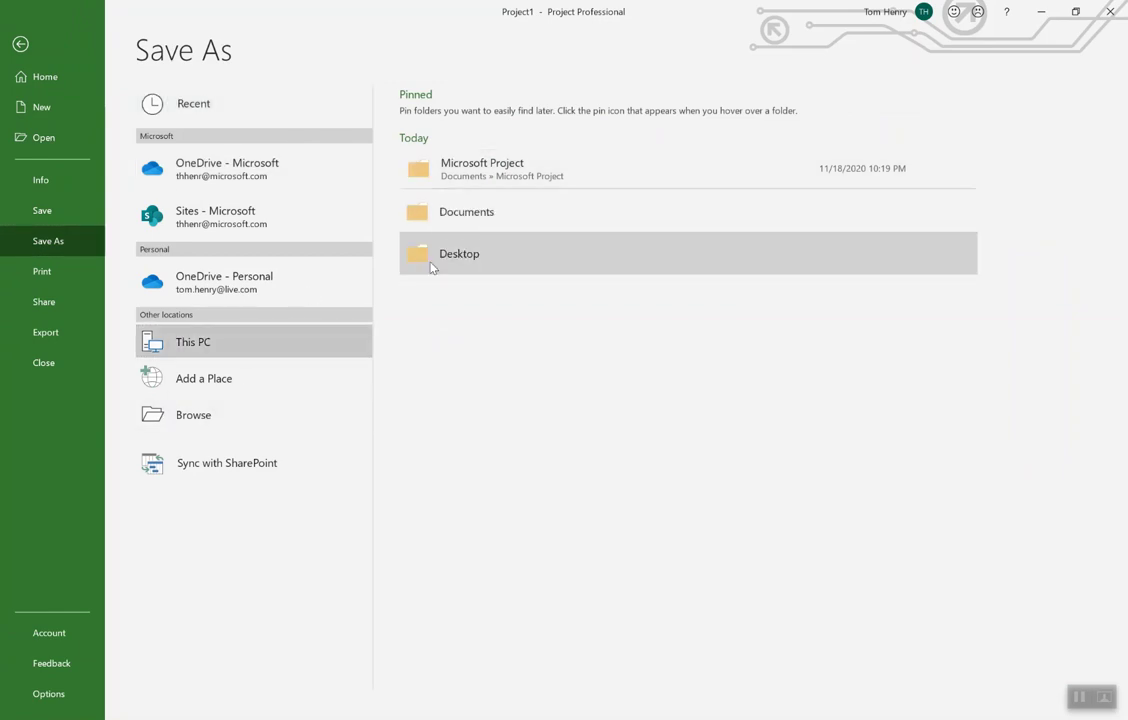
pyautogui.click(420, 257)
pyautogui.write('ab')
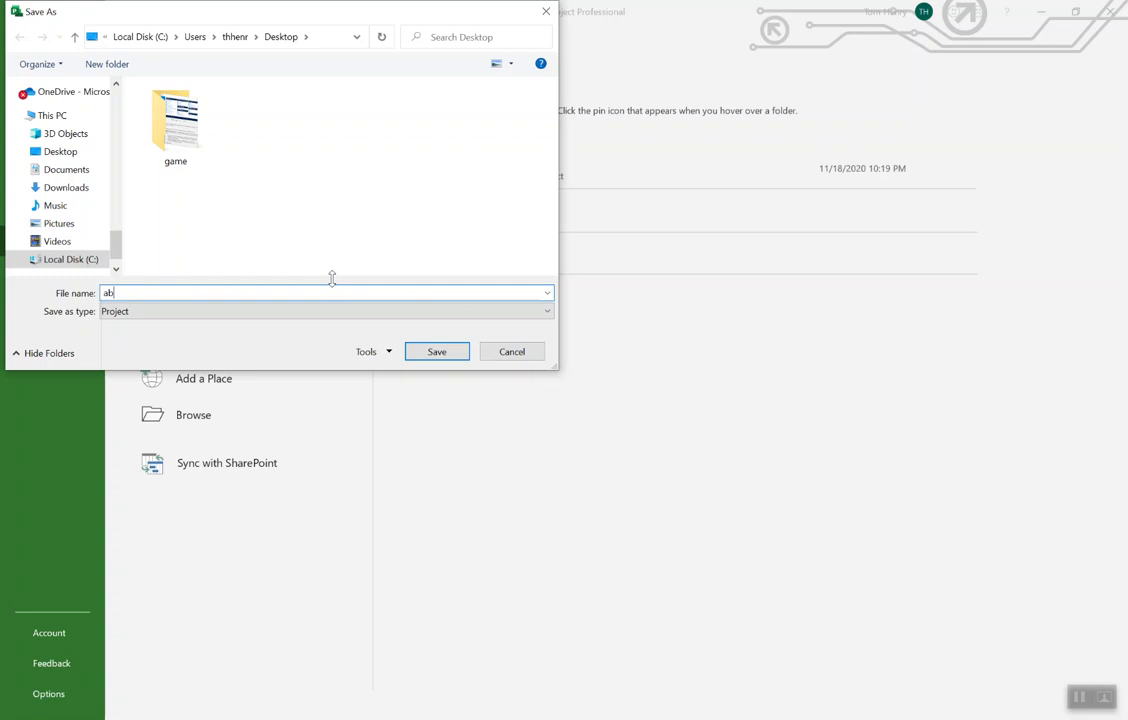
pyautogui.write('c project')
pyautogui.press('Return')
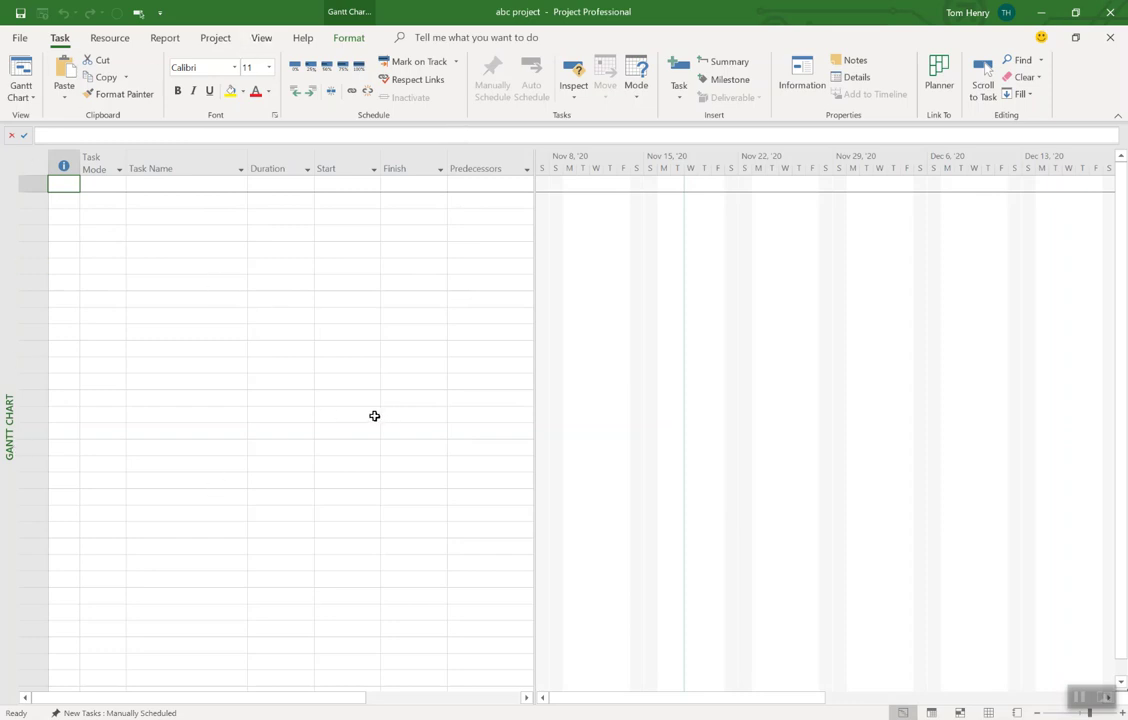
# - Widen the task table to reveal Resource Names and Add New Column, back in the first Task Name cell
pyautogui.click(161, 183)
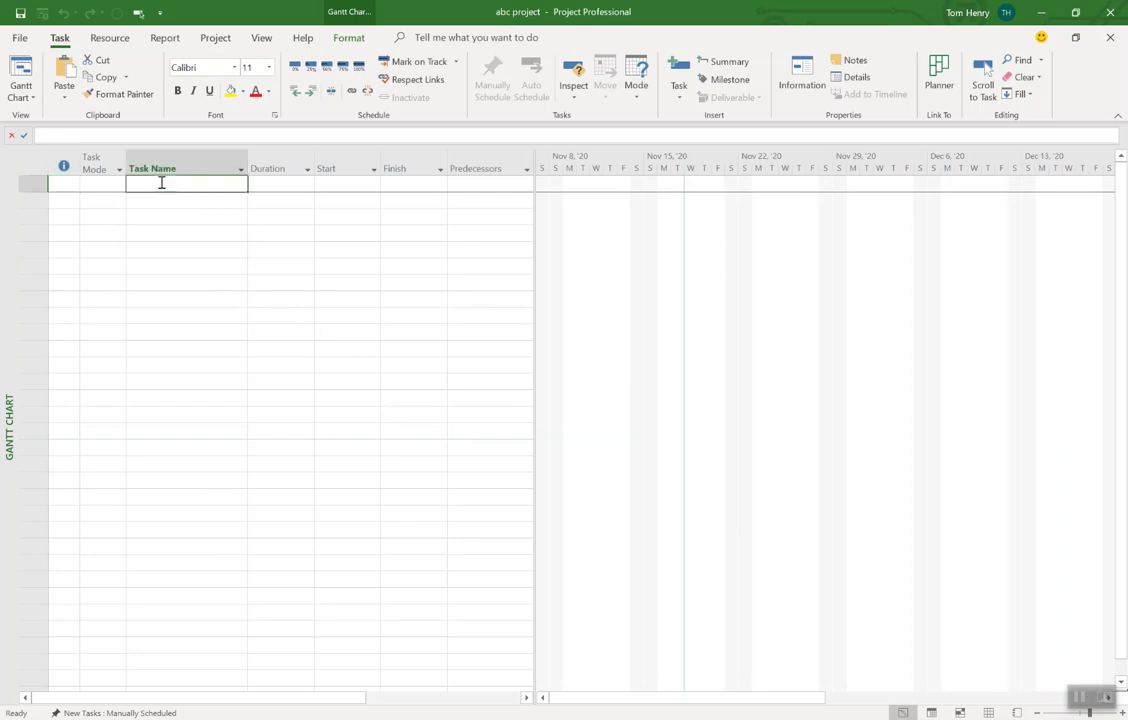
pyautogui.click(290, 188)
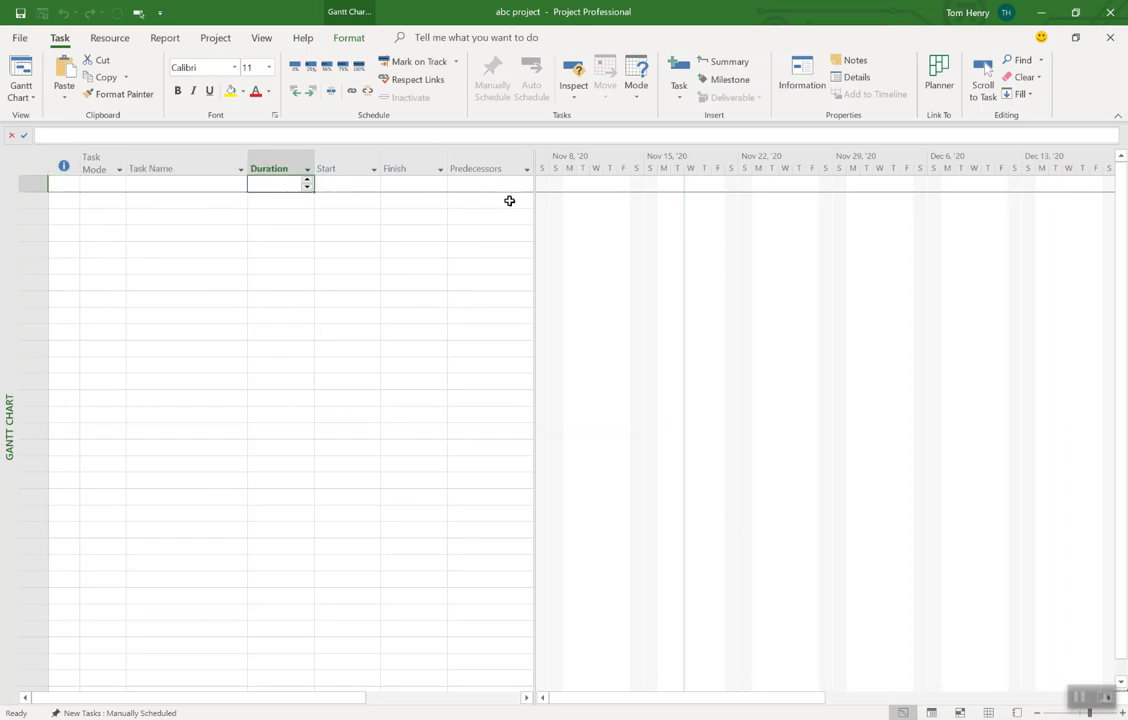
pyautogui.moveTo(536, 206); pyautogui.dragTo(733, 234)
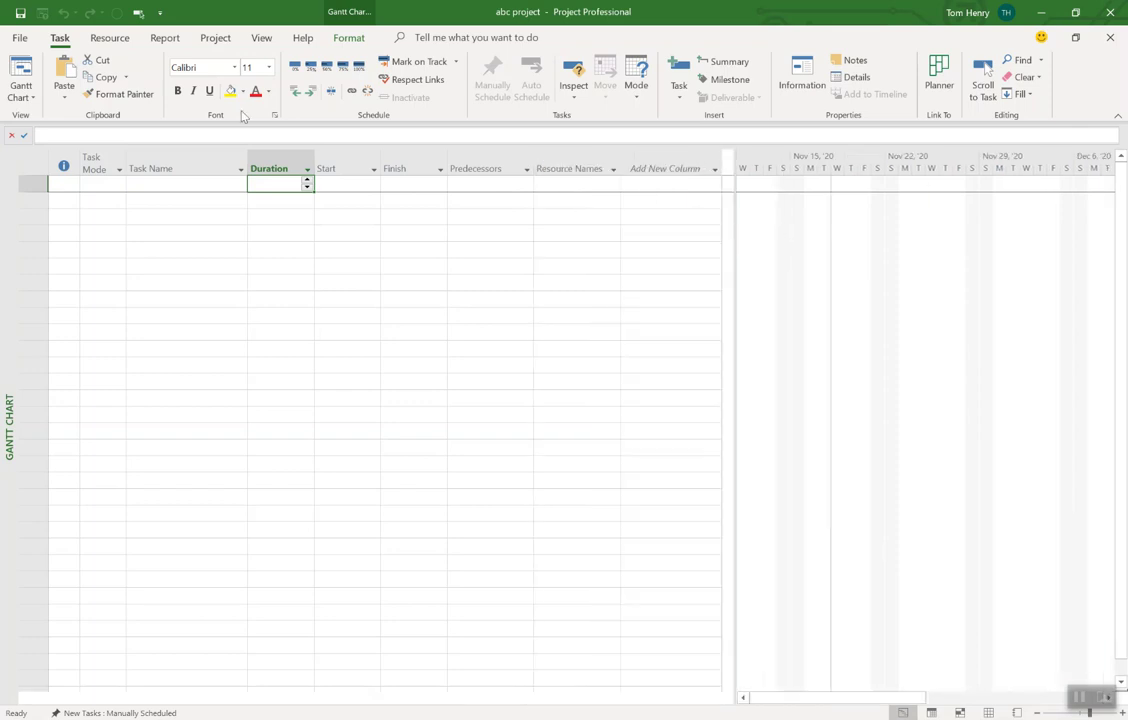
pyautogui.click(160, 182)
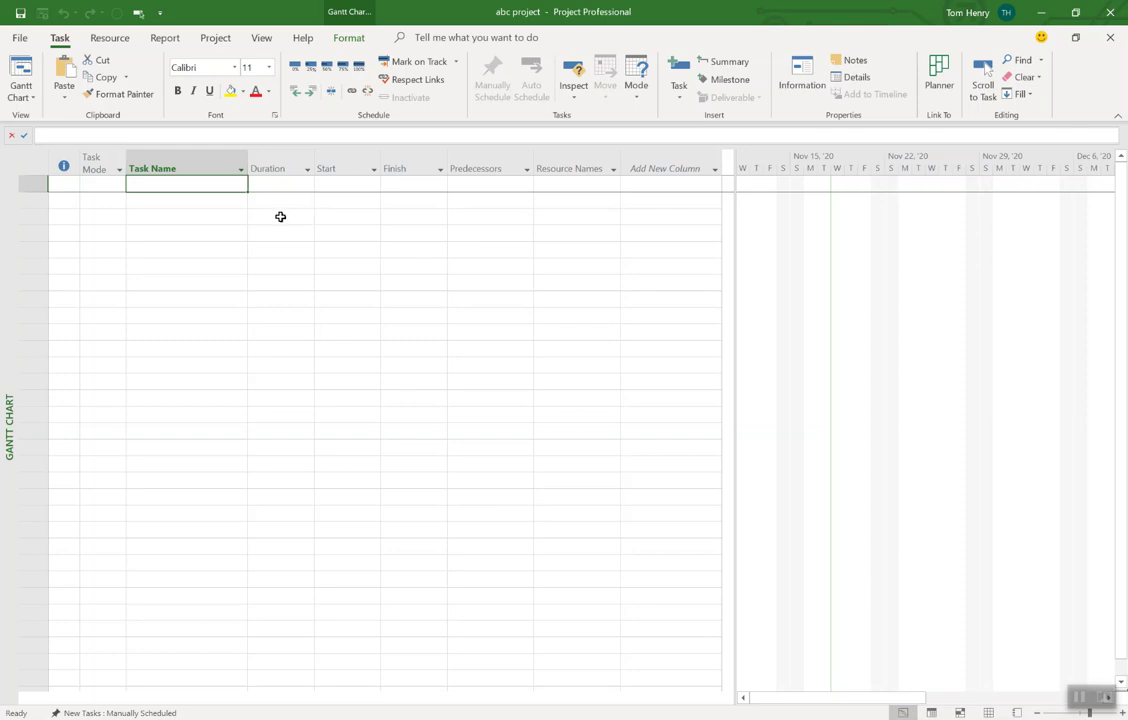
pyautogui.click(216, 215)
pyautogui.click(212, 184)
# - Enter 'Task 1' and 'Task 2' in the first two Task Name rows
pyautogui.write('Task ')
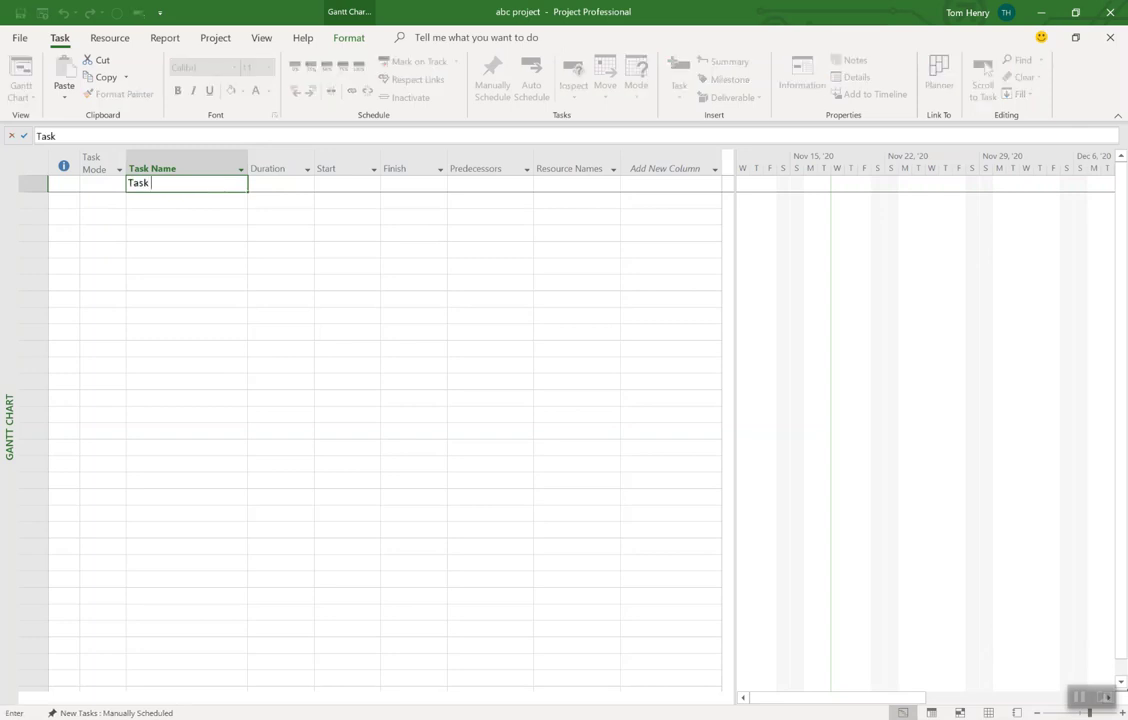
pyautogui.write('1')
pyautogui.press('Return')
pyautogui.write('Task ')
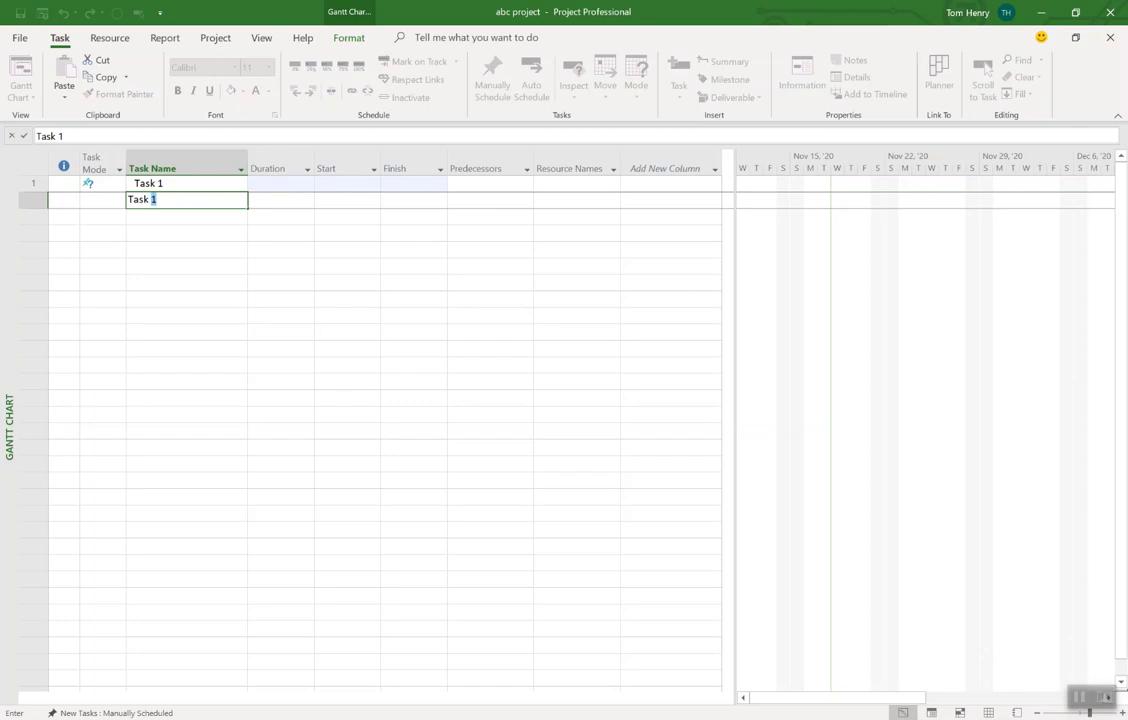
pyautogui.write('2')
pyautogui.press('Return')
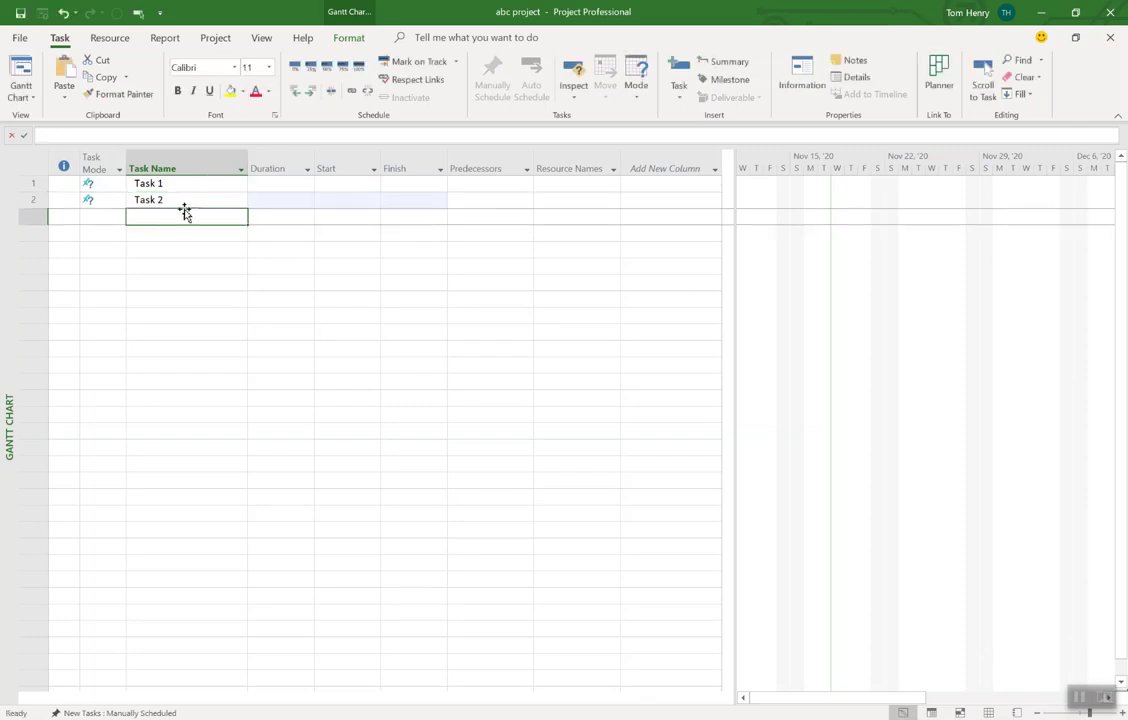
pyautogui.click(101, 184)
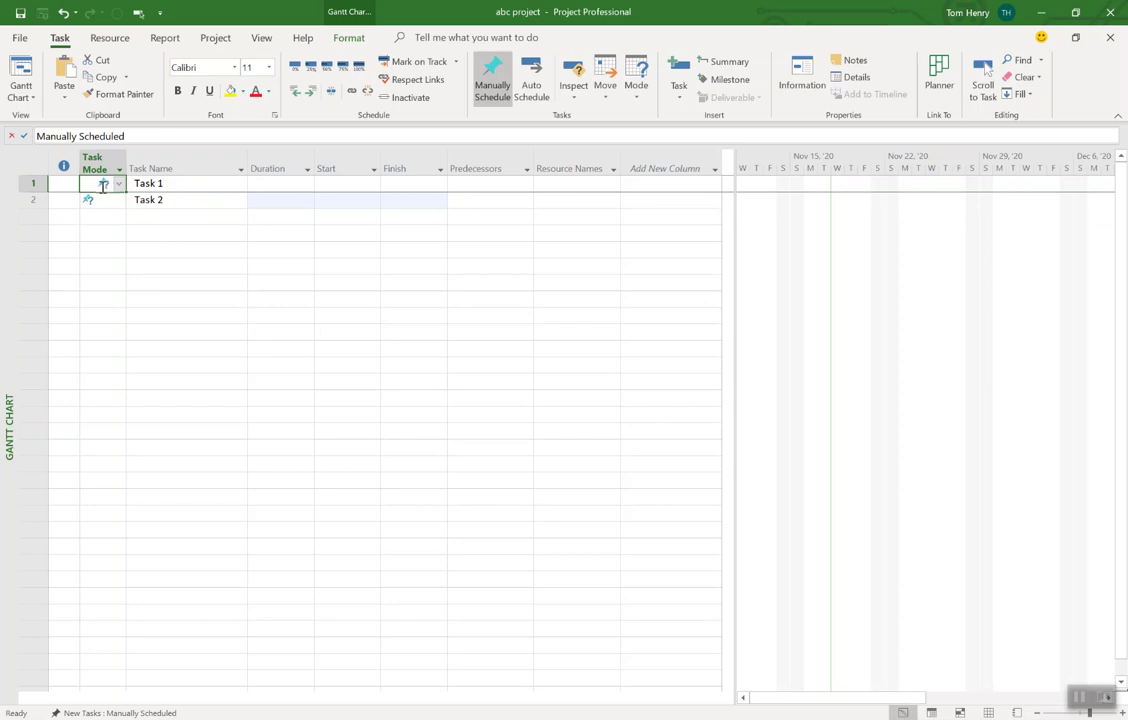
pyautogui.click(160, 185)
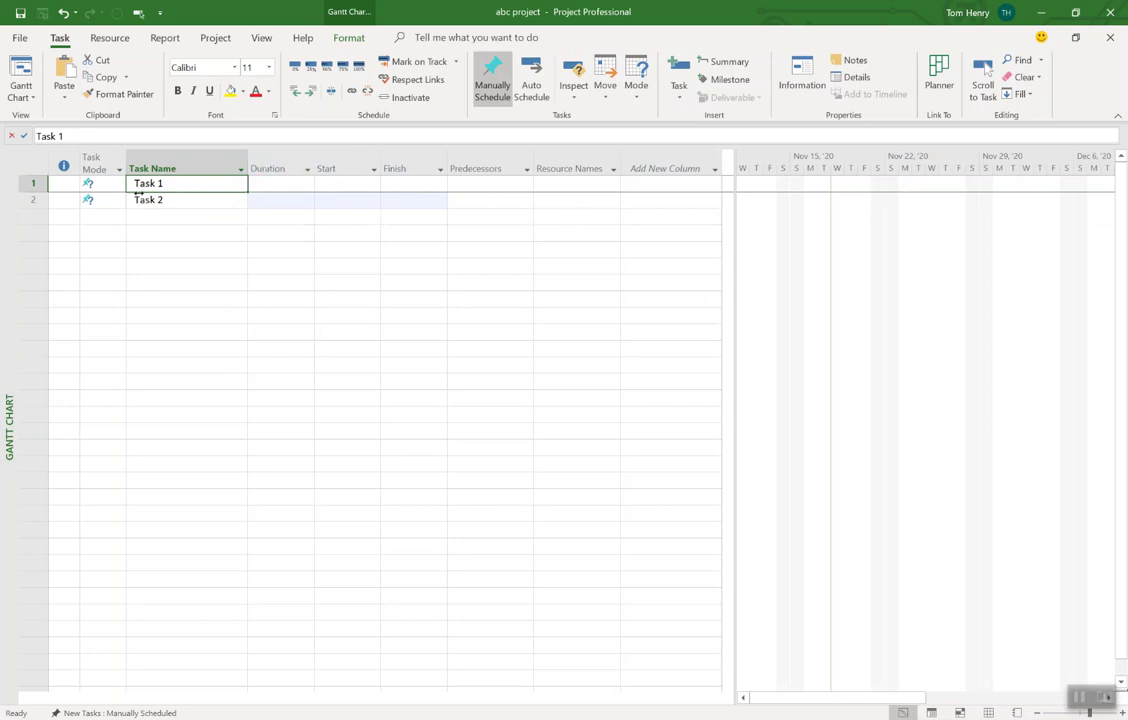
# - Switch Task 1 and Task 2 to Auto Scheduled task mode
pyautogui.click(100, 183)
pyautogui.click(118, 185)
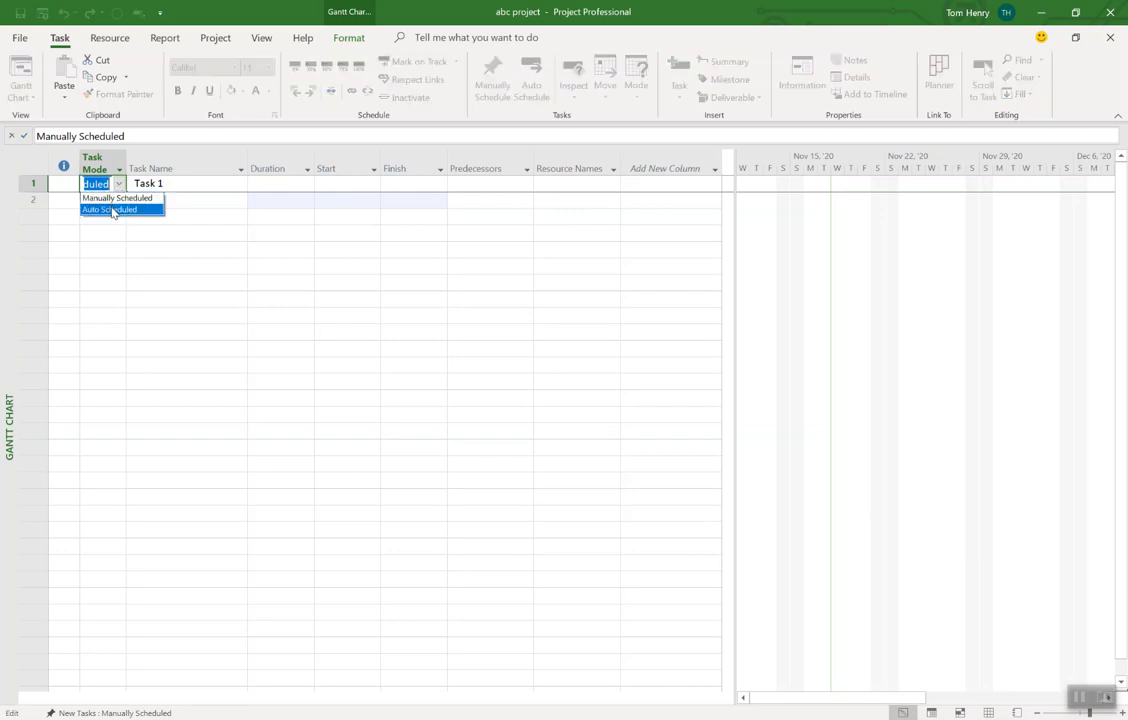
pyautogui.click(111, 209)
pyautogui.click(108, 200)
pyautogui.click(118, 200)
pyautogui.click(110, 226)
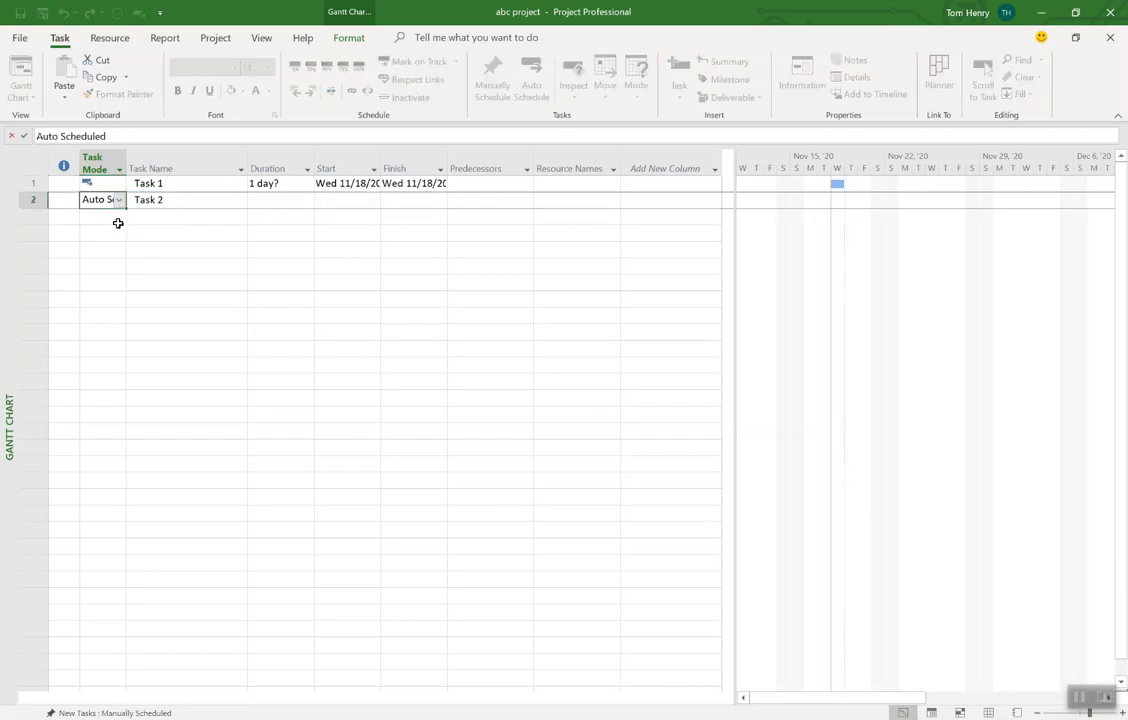
pyautogui.click(185, 221)
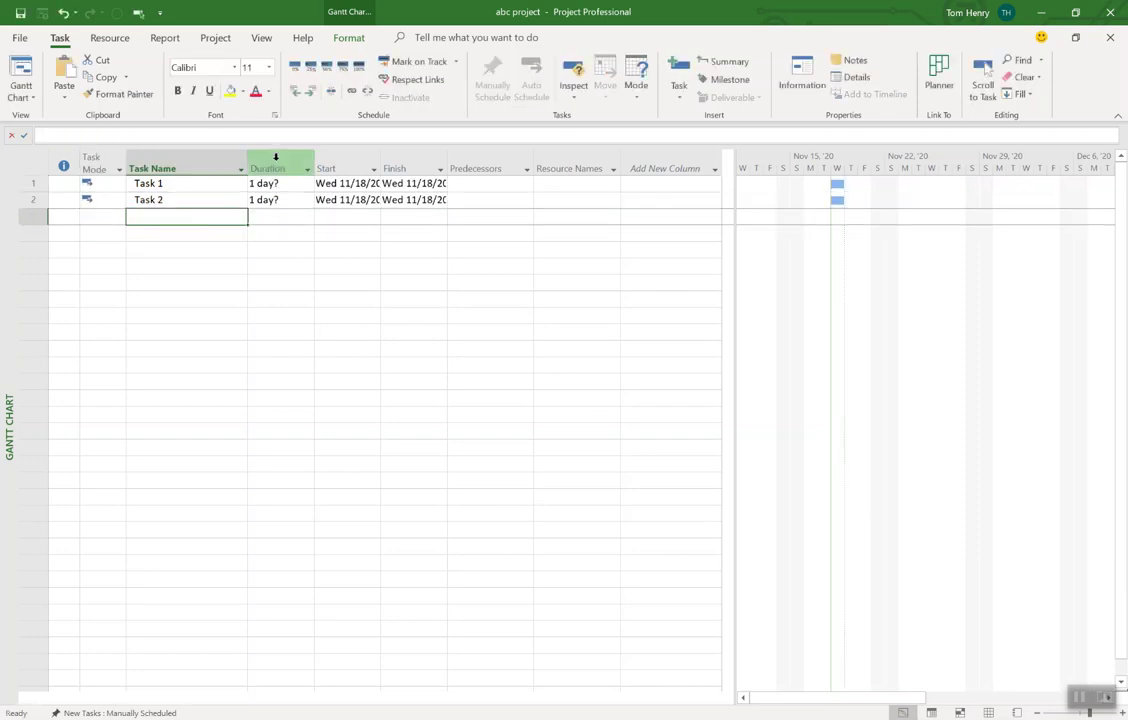
# - Make new tasks Auto Scheduled by default from the status bar
pyautogui.click(108, 713)
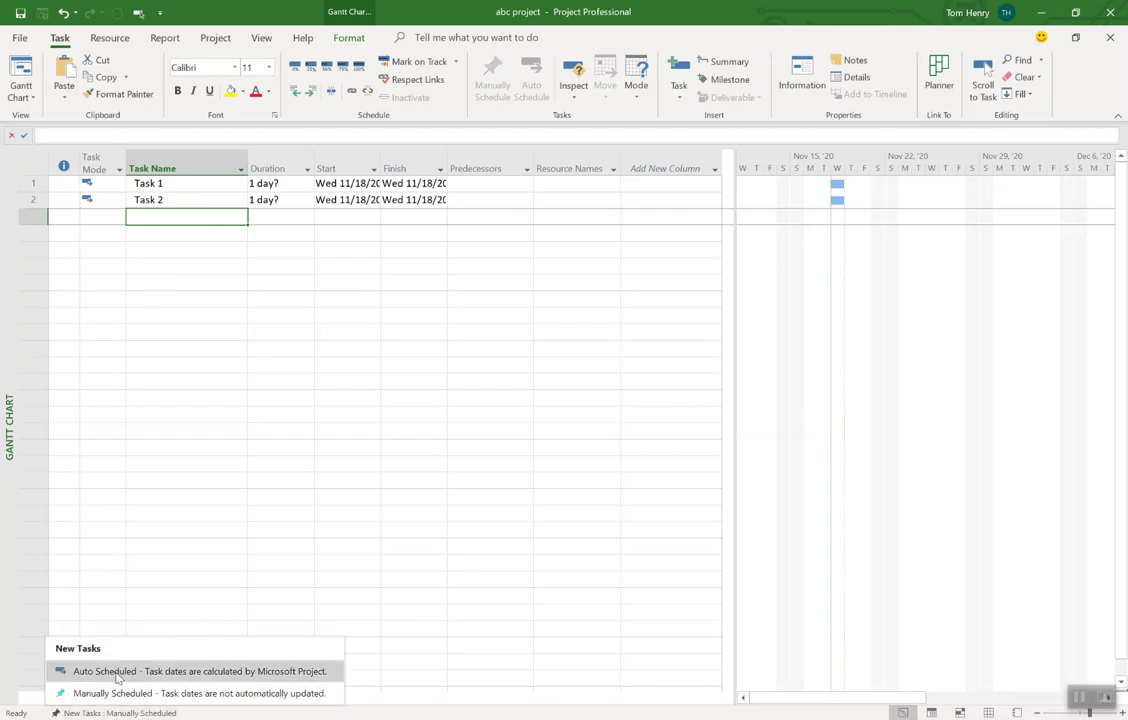
pyautogui.click(117, 672)
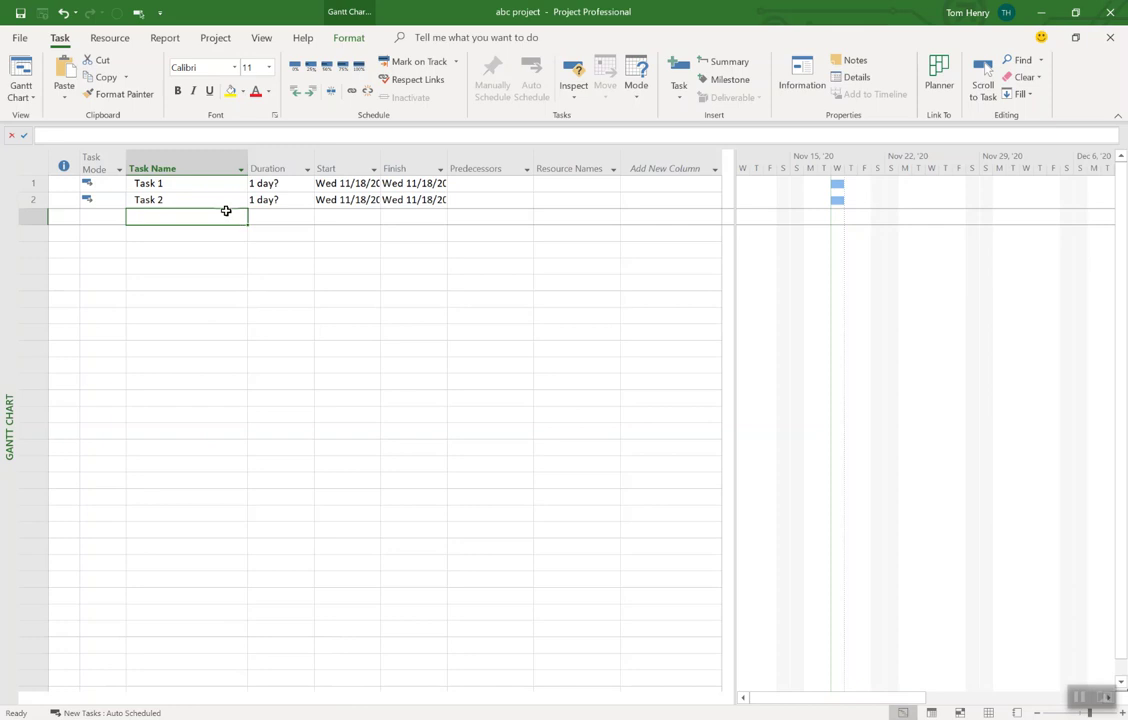
pyautogui.click(220, 294)
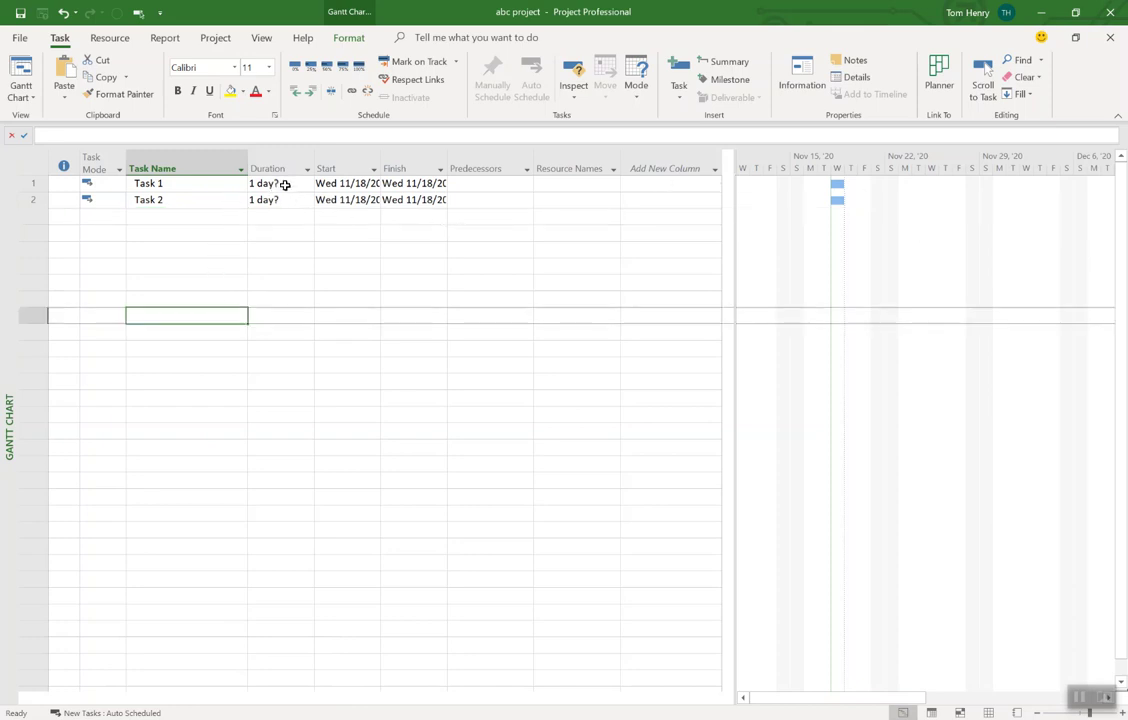
# - Add the Task 3 row and change its scheduling mode
pyautogui.click(195, 217)
pyautogui.write('Tas')
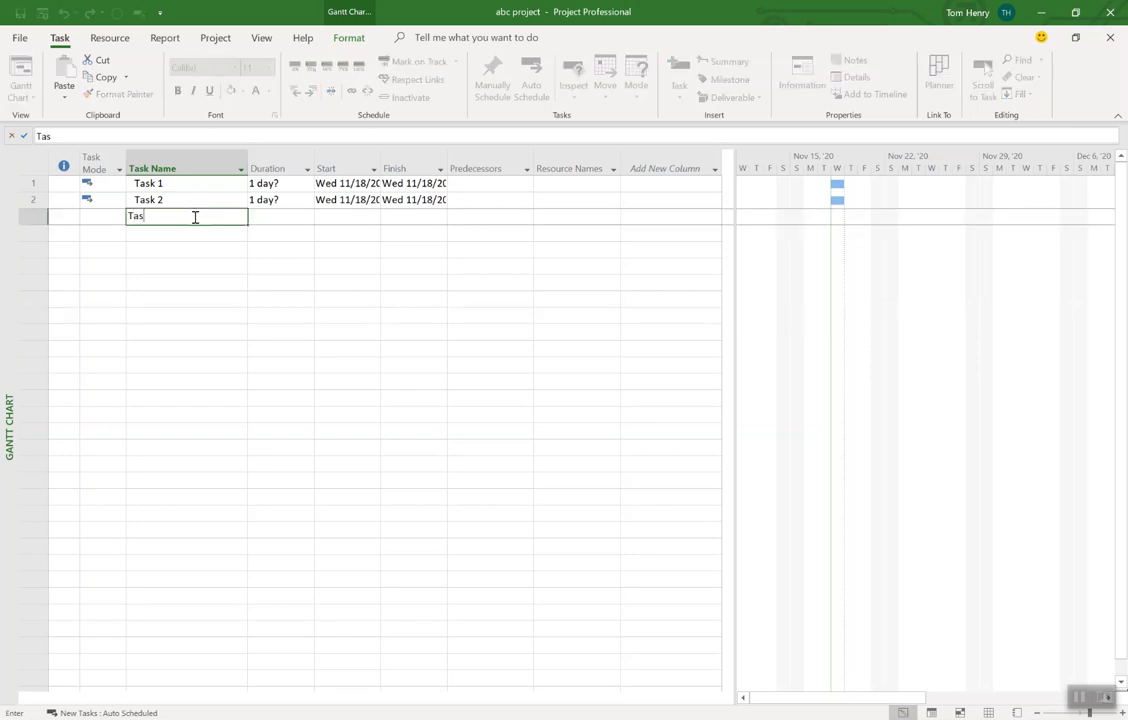
pyautogui.press('Return')
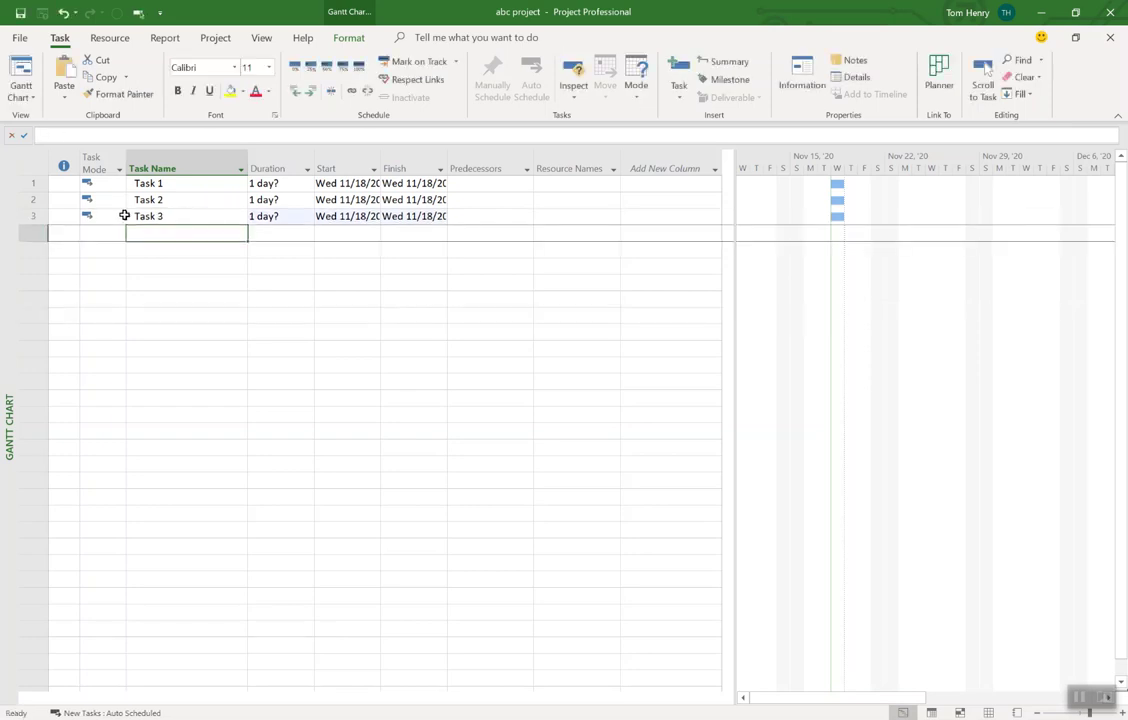
pyautogui.click(95, 216)
pyautogui.click(118, 216)
pyautogui.click(118, 231)
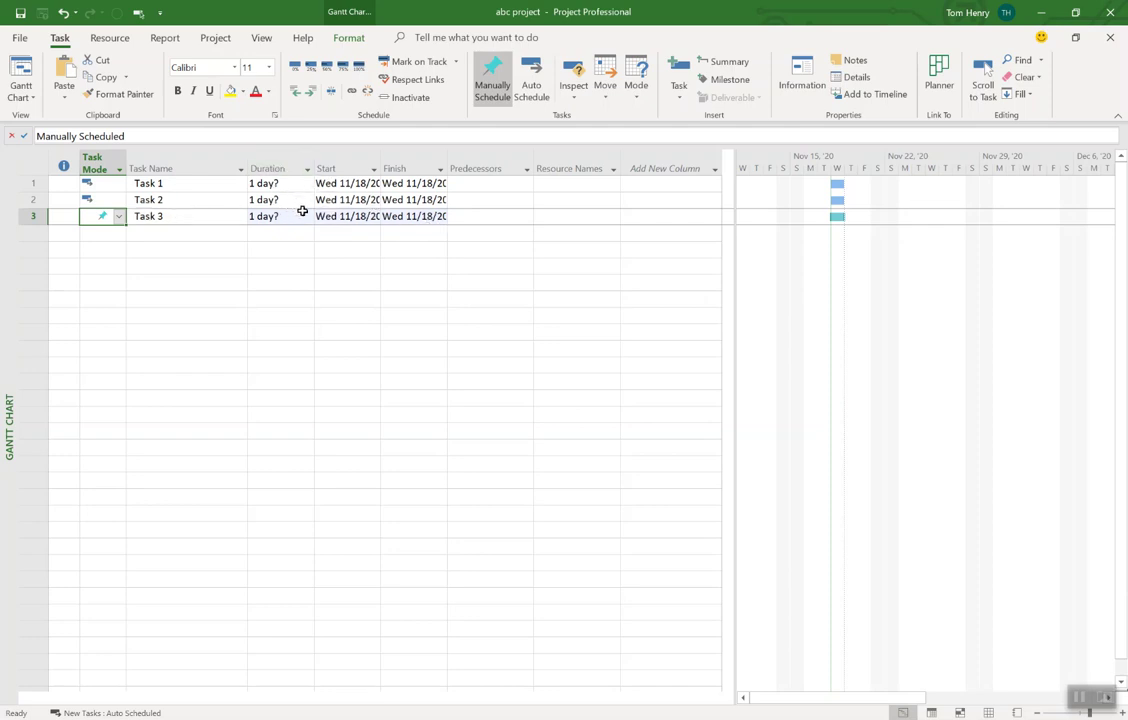
# - Set row 4's scheduling mode and name it 'Task 4'
pyautogui.click(117, 234)
pyautogui.click(117, 234)
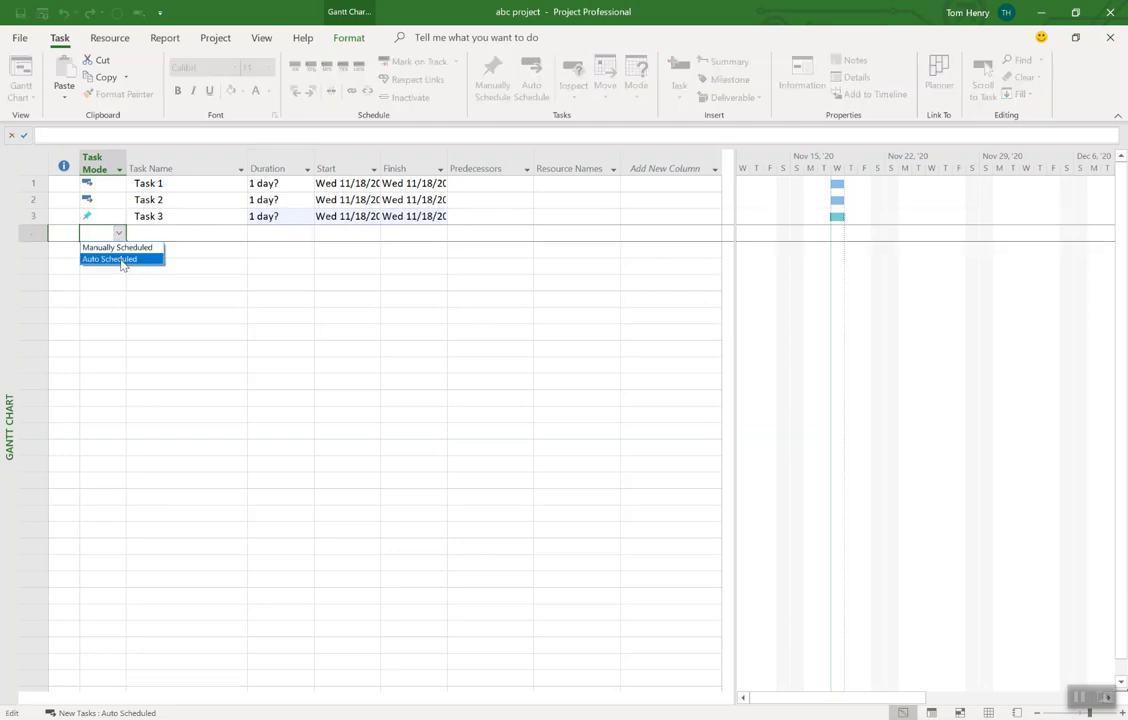
pyautogui.click(140, 247)
pyautogui.click(151, 246)
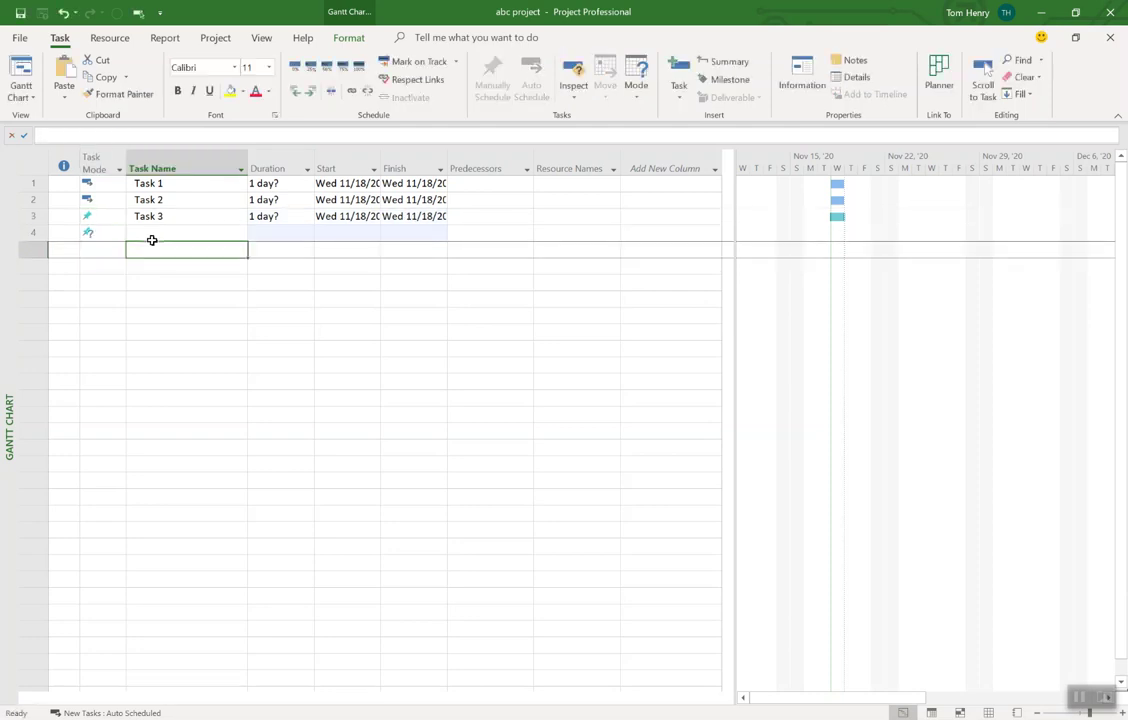
pyautogui.click(154, 233)
pyautogui.write('Task ')
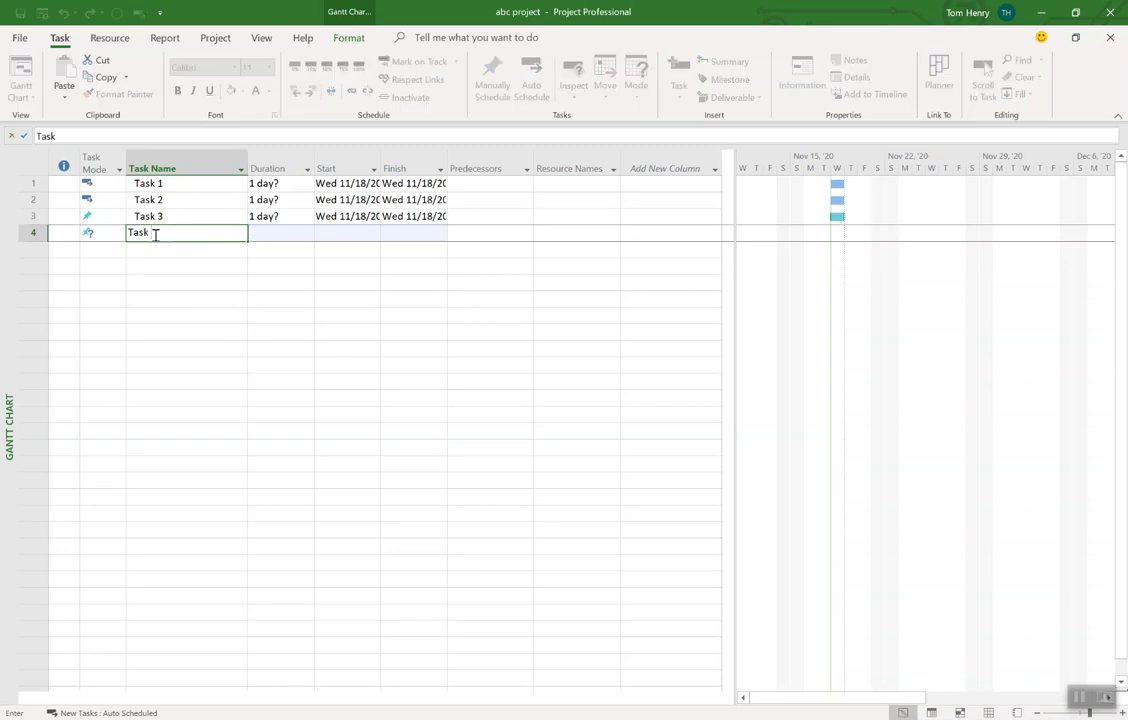
pyautogui.write('4')
pyautogui.press('Return')
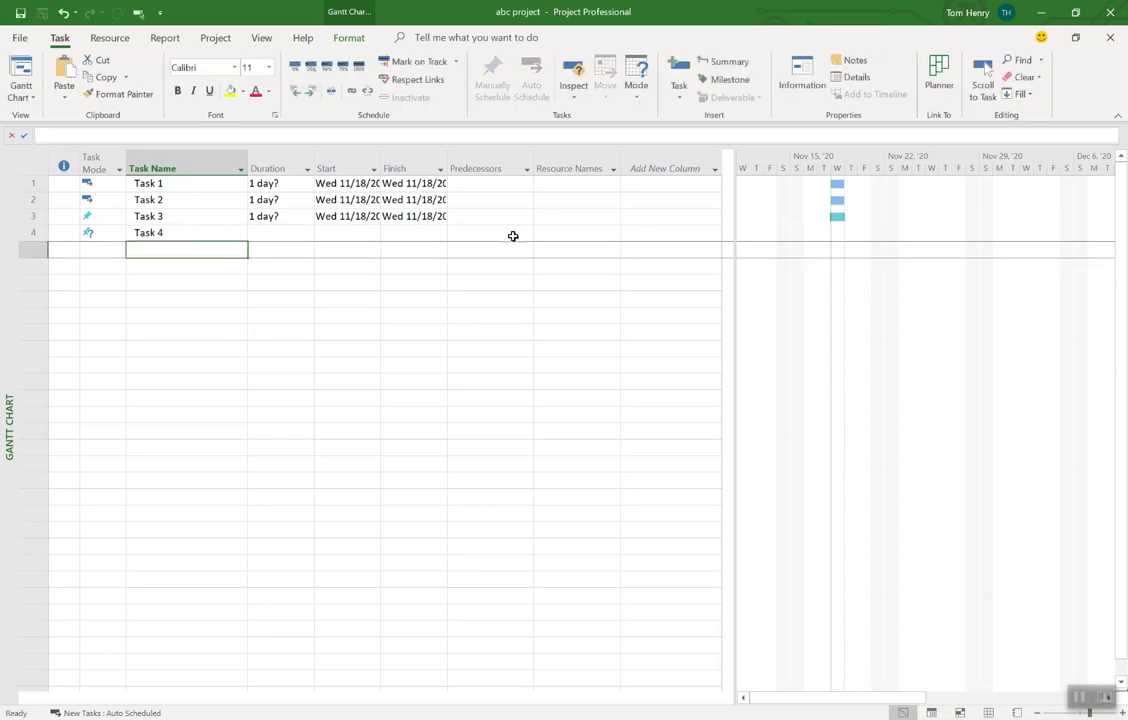
# - Switch Task 3 and Task 4 to Auto Scheduled
pyautogui.click(95, 211)
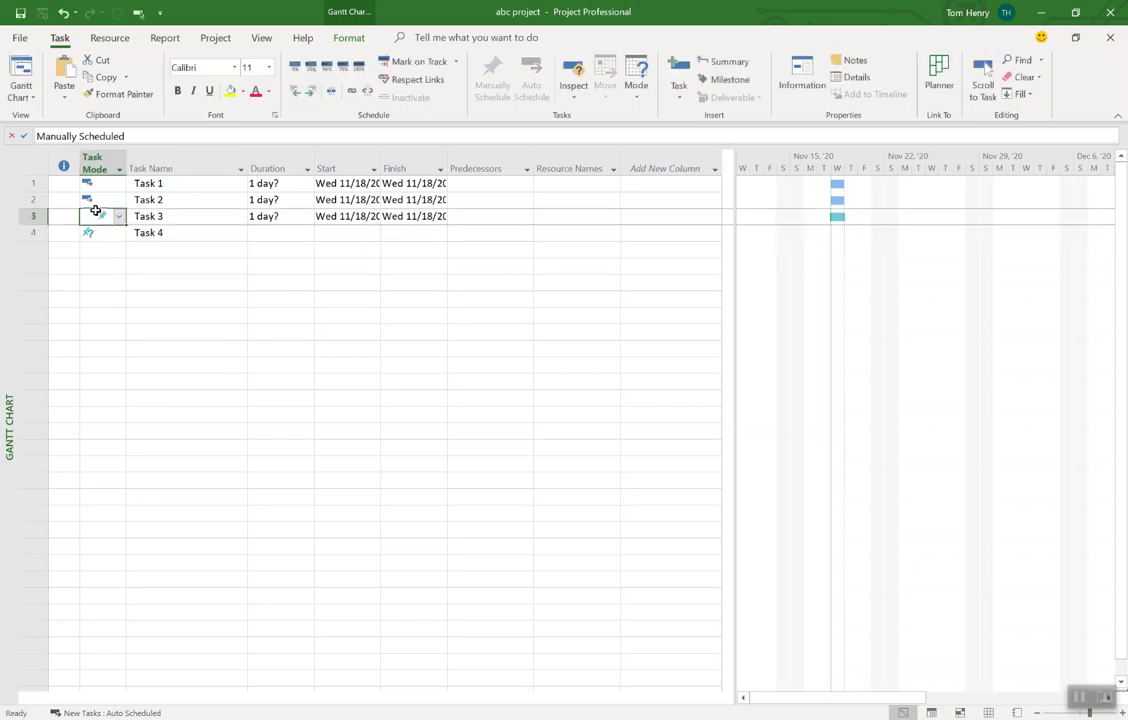
pyautogui.click(118, 216)
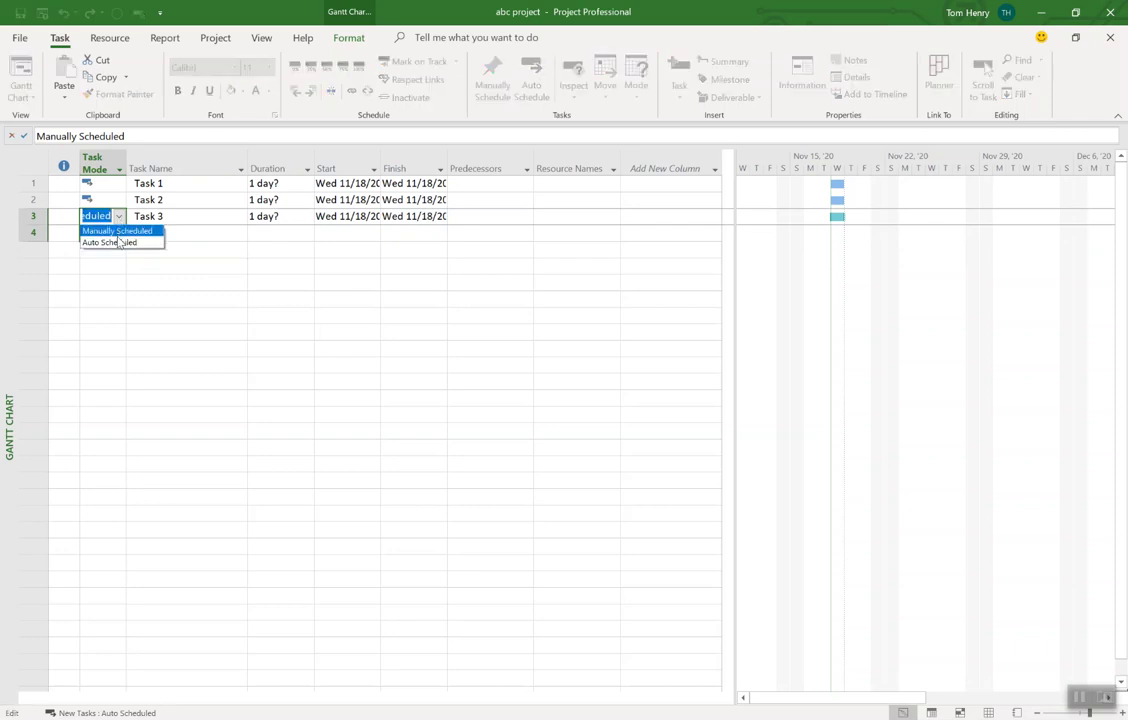
pyautogui.press('Return')
pyautogui.click(118, 236)
pyautogui.click(122, 257)
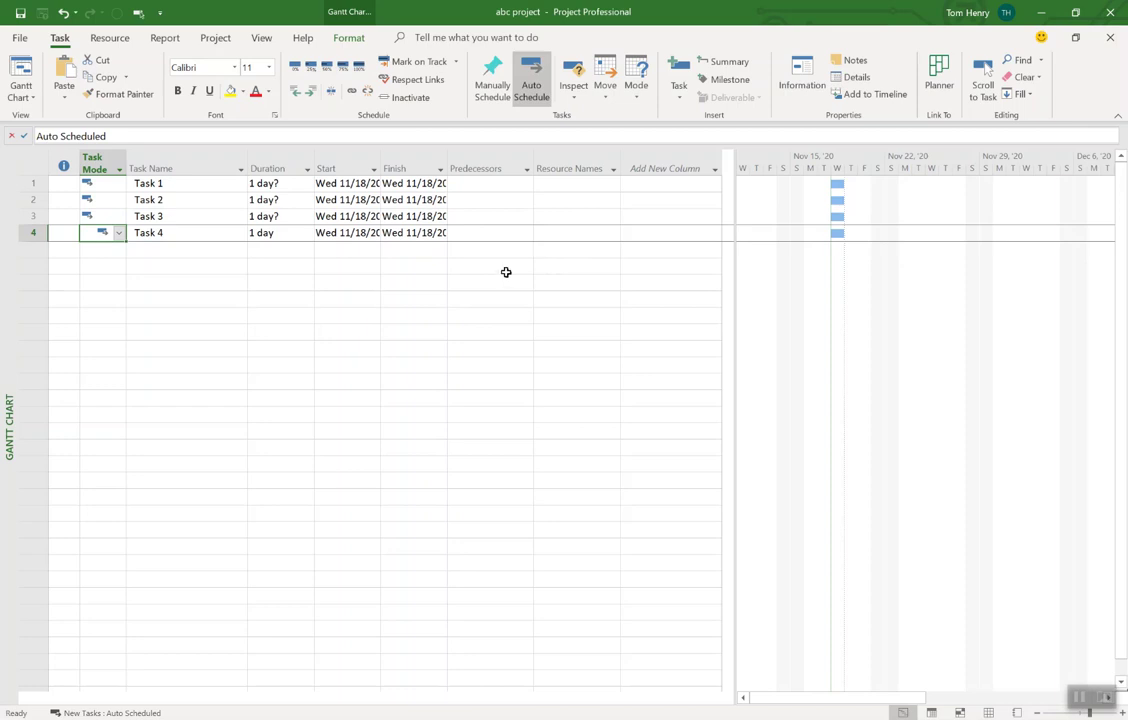
# - Add a 'Milestone' task in row 5 with a duration of 0
pyautogui.click(295, 297)
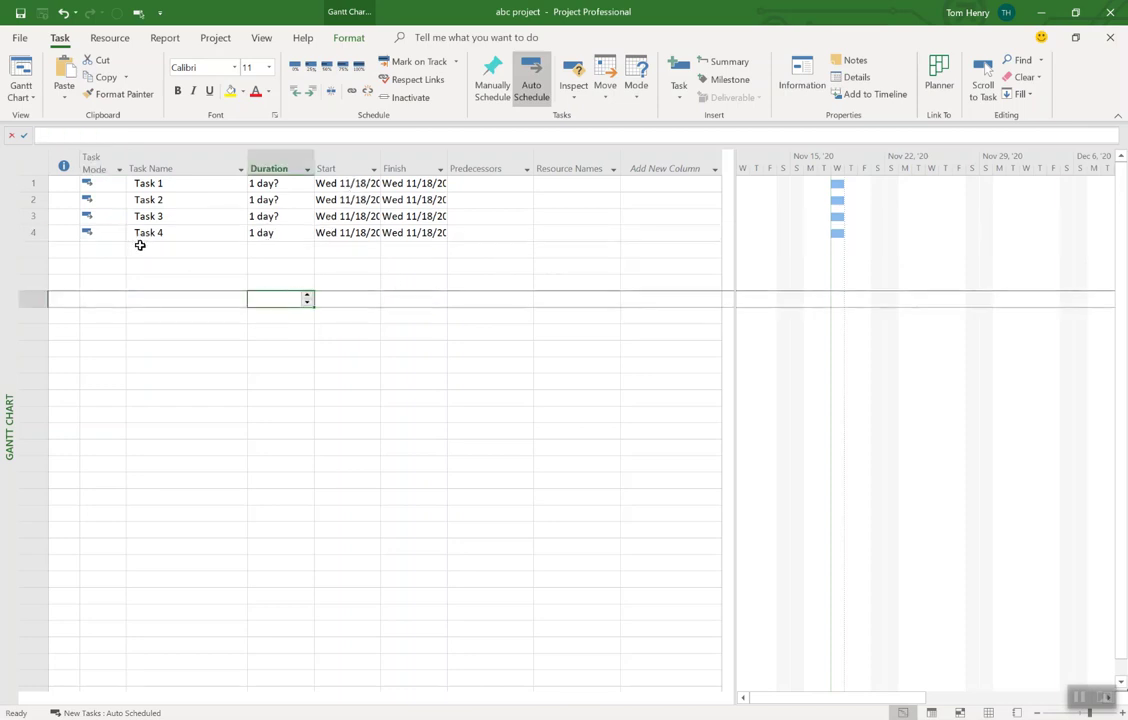
pyautogui.click(196, 251)
pyautogui.write('Mileston')
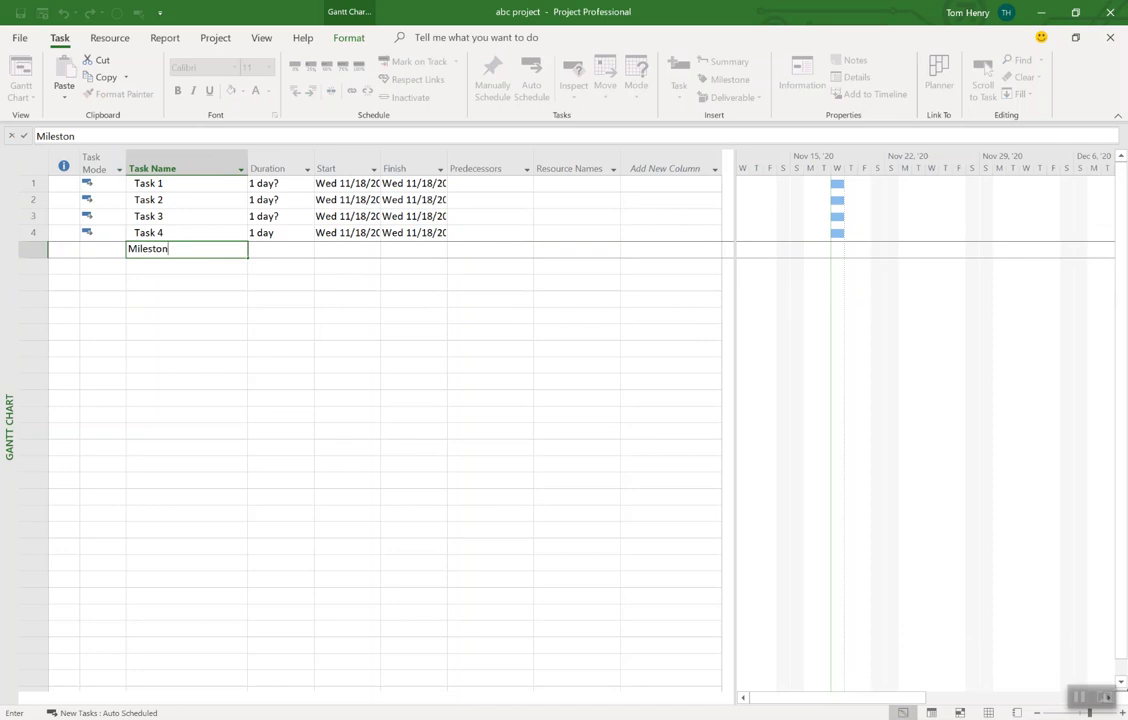
pyautogui.write('e')
pyautogui.press('Return')
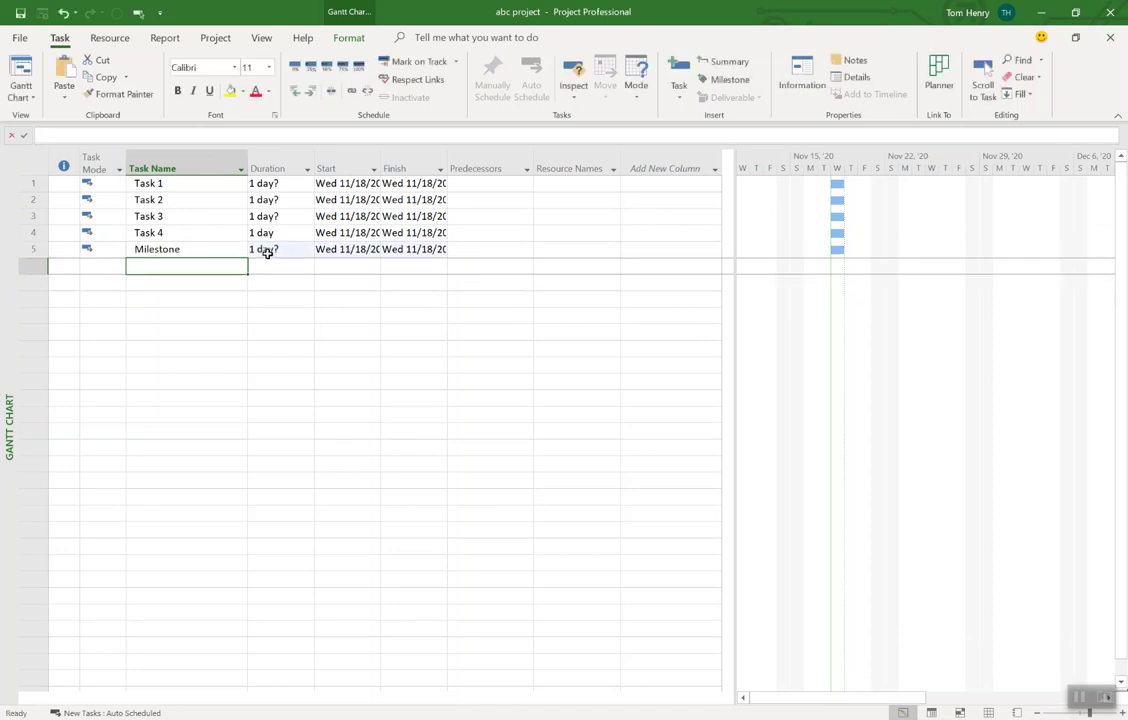
pyautogui.click(268, 251)
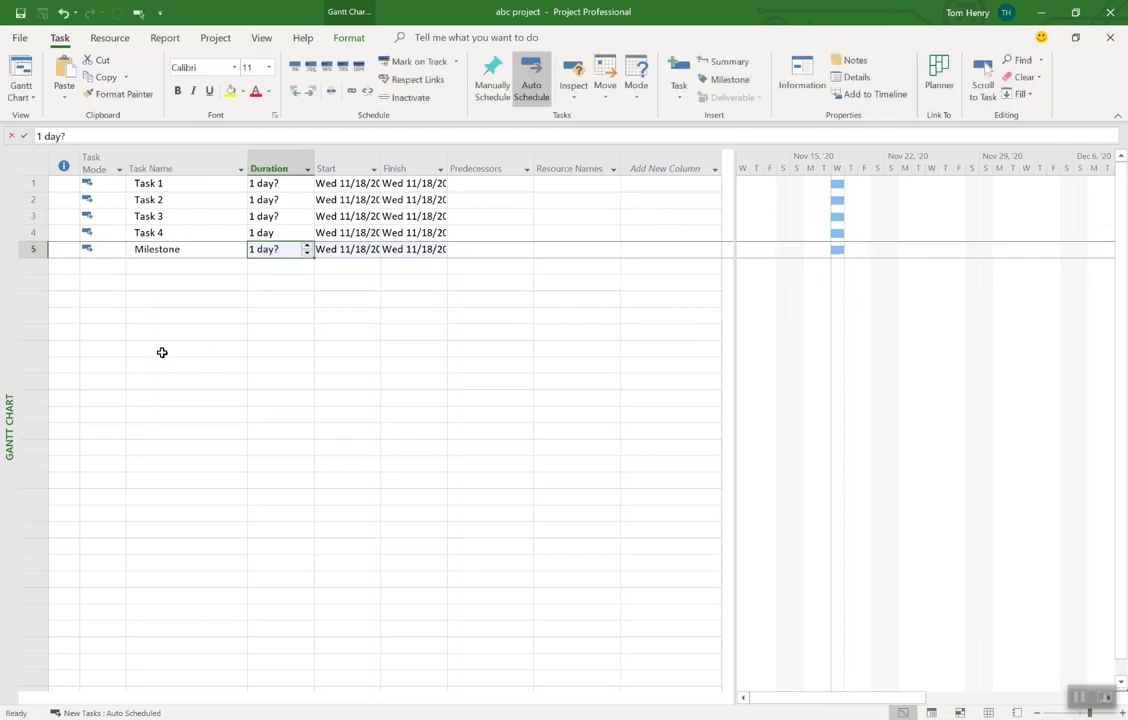
pyautogui.write('0')
pyautogui.press('Return')
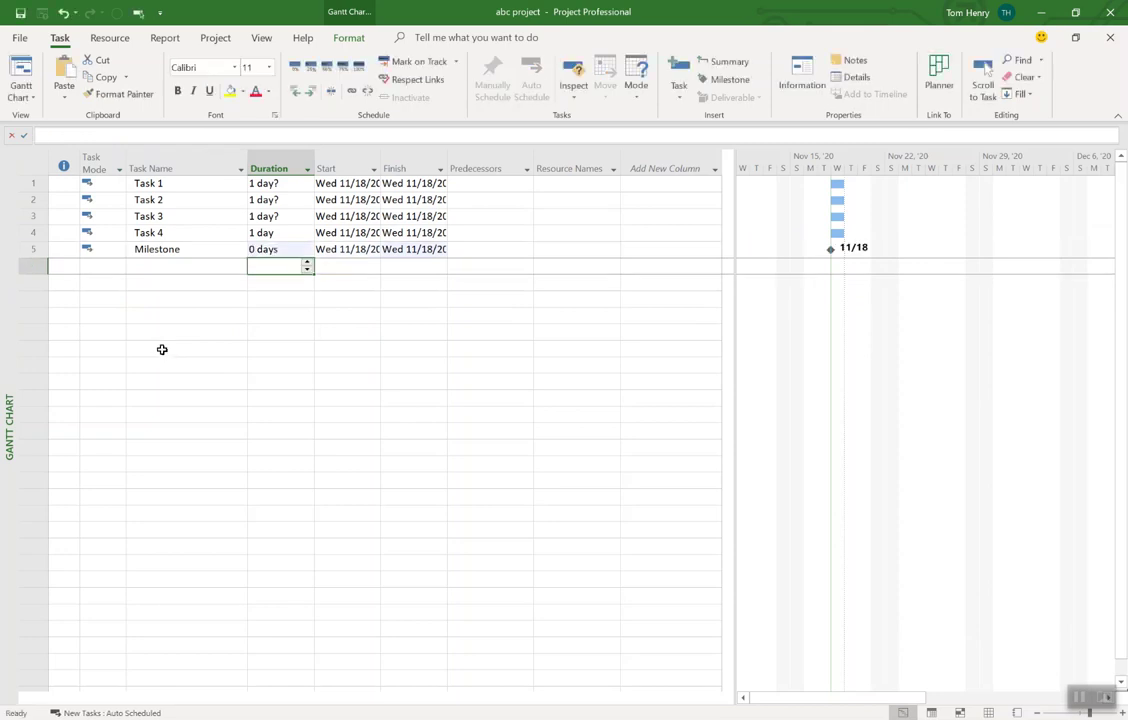
pyautogui.moveTo(182, 188); pyautogui.dragTo(191, 239)
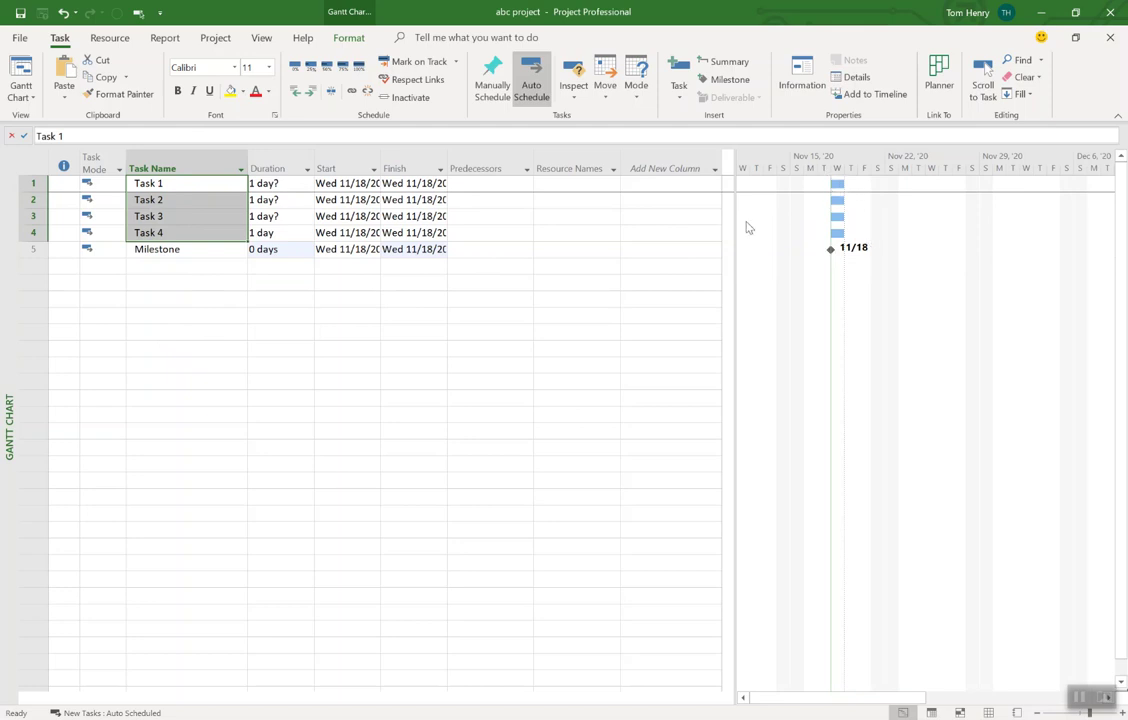
# - Widen the Gantt chart and give Task 1–4 durations 5, 10, 2 wks and 4mons
pyautogui.moveTo(736, 231); pyautogui.dragTo(609, 257)
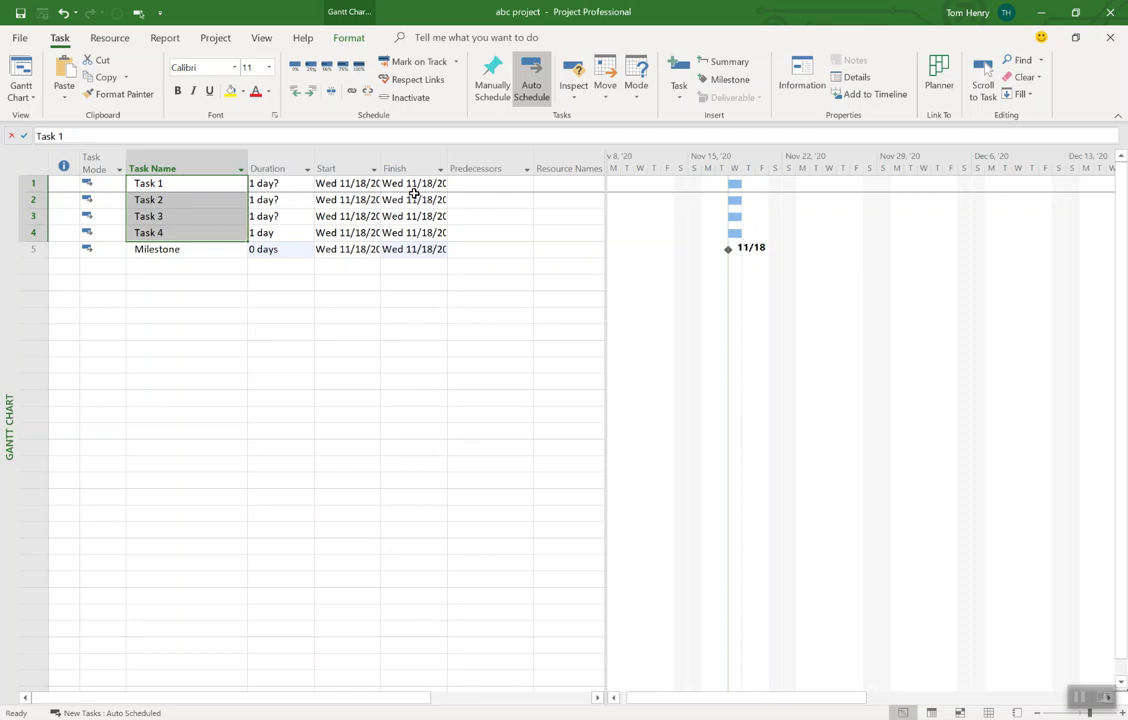
pyautogui.click(295, 184)
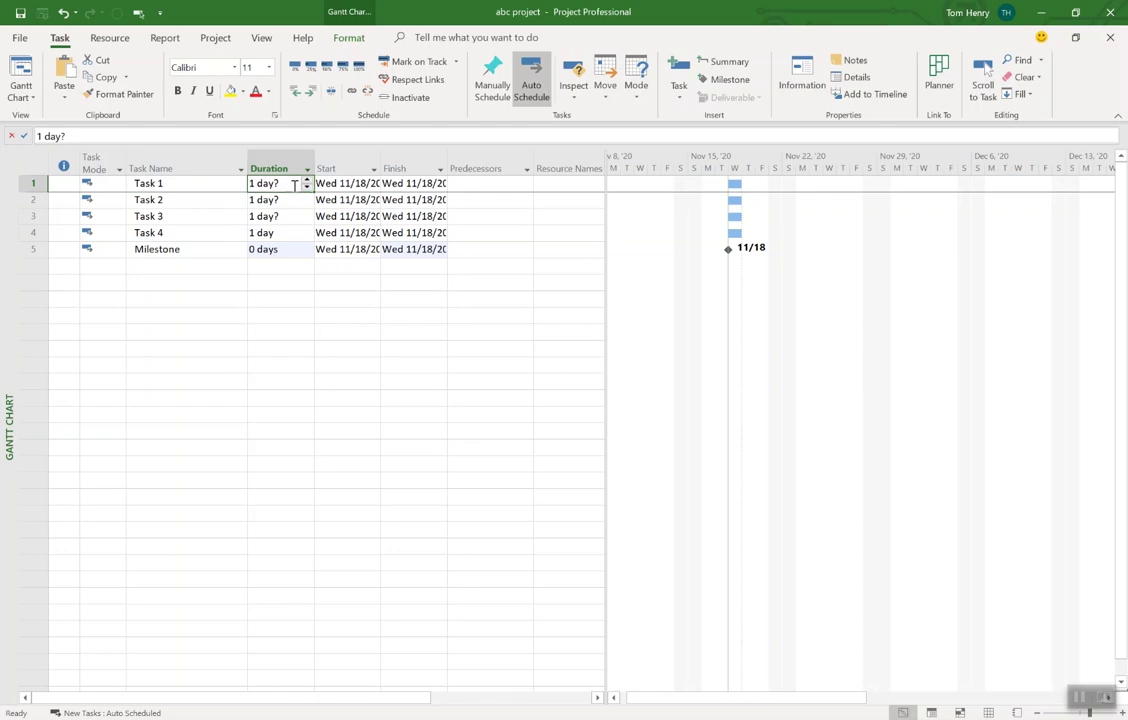
pyautogui.write('5')
pyautogui.press('Return')
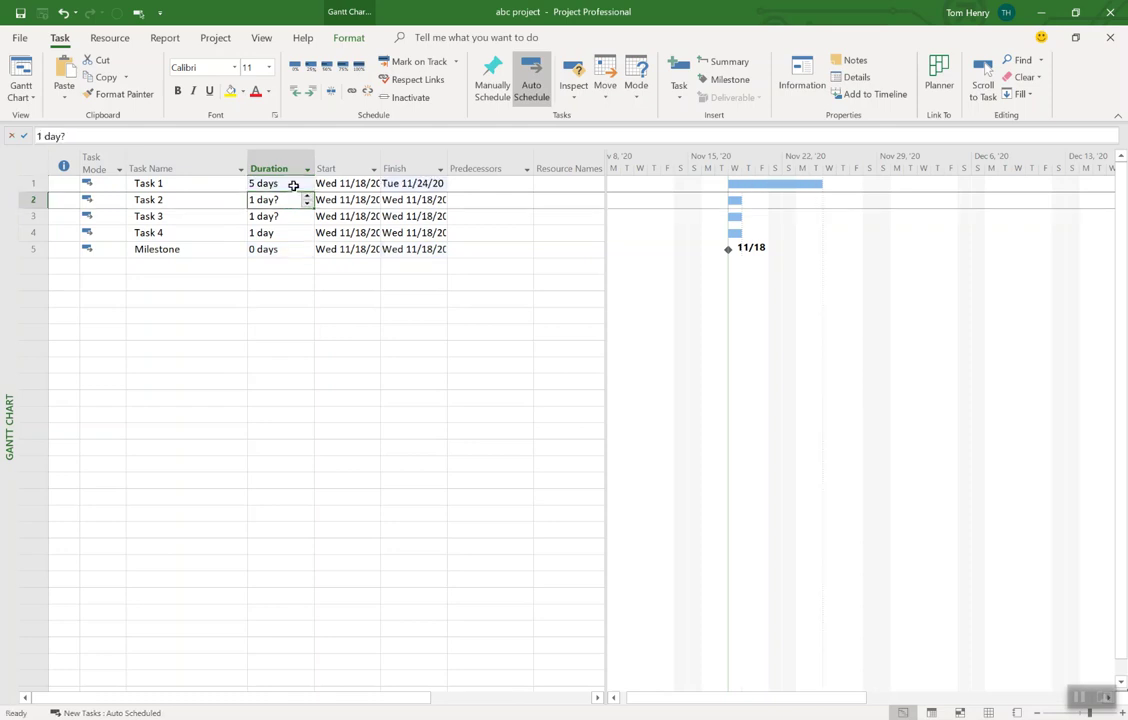
pyautogui.write('10')
pyautogui.press('Return')
pyautogui.write('2 wks')
pyautogui.press('Return')
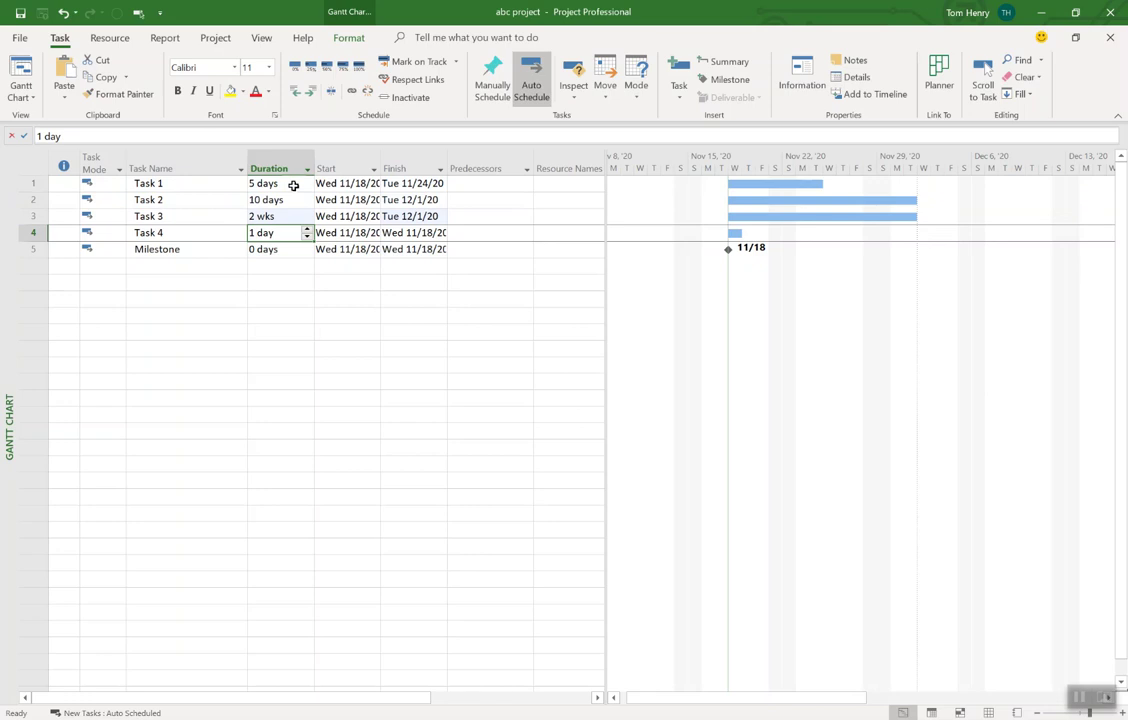
pyautogui.write('4mons')
pyautogui.press('Return')
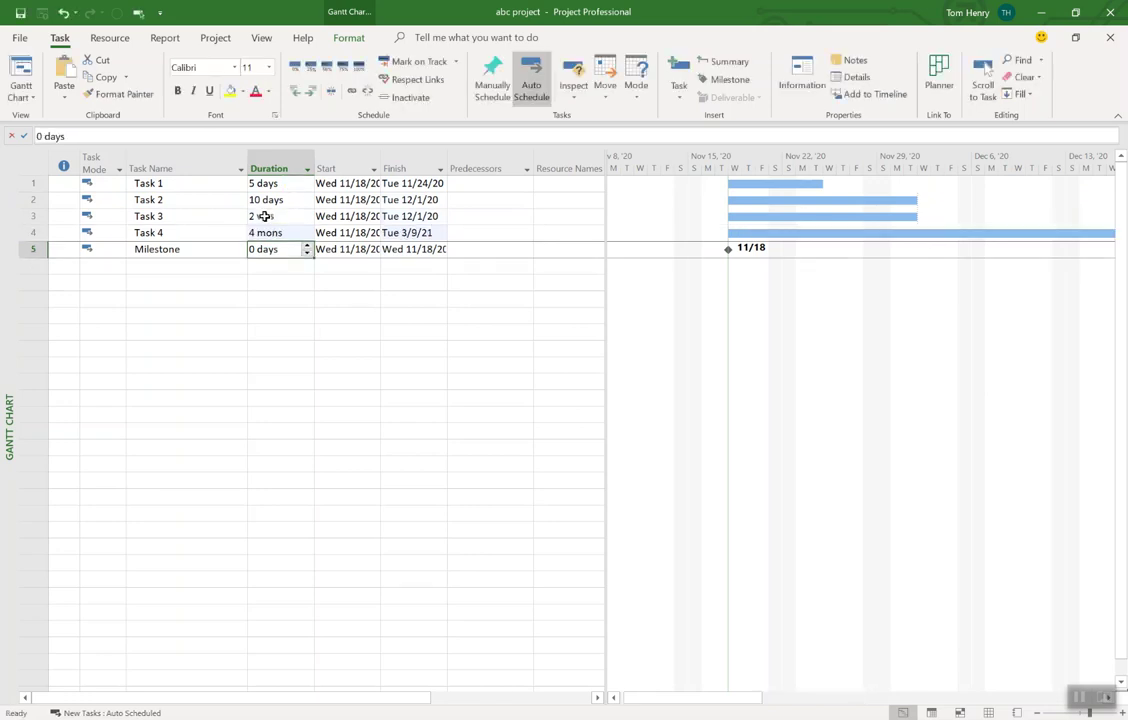
pyautogui.click(185, 249)
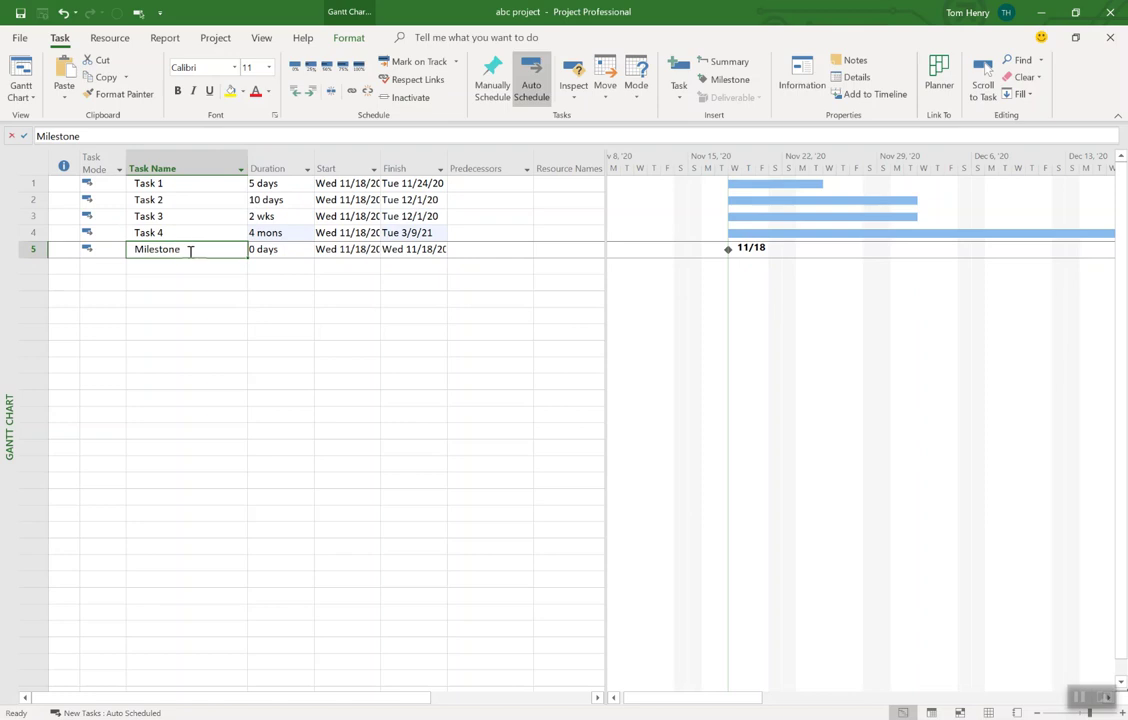
pyautogui.click(276, 249)
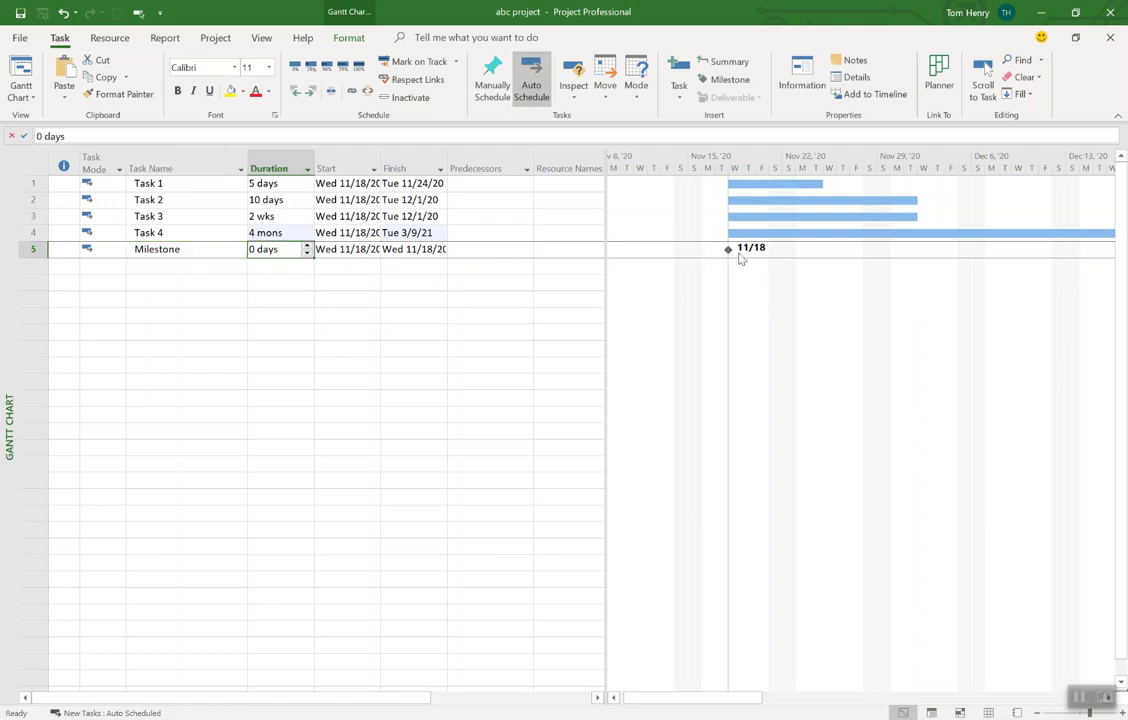
pyautogui.hscroll(3, 840, 231)
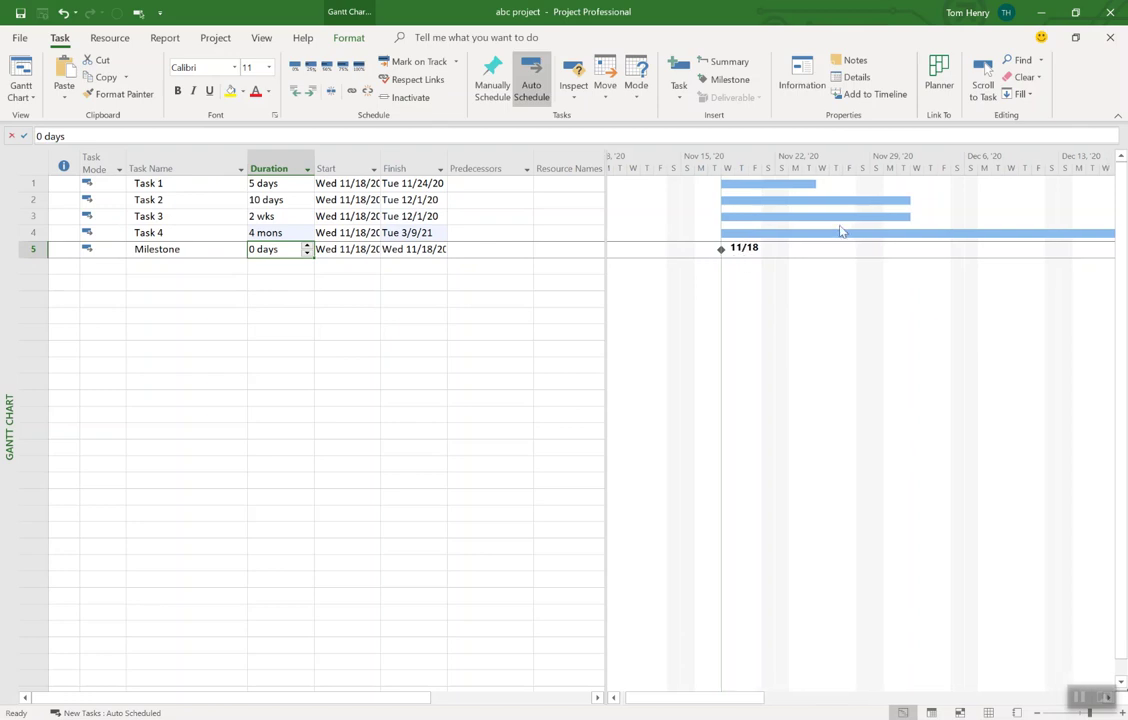
pyautogui.hscroll(3, 840, 231)
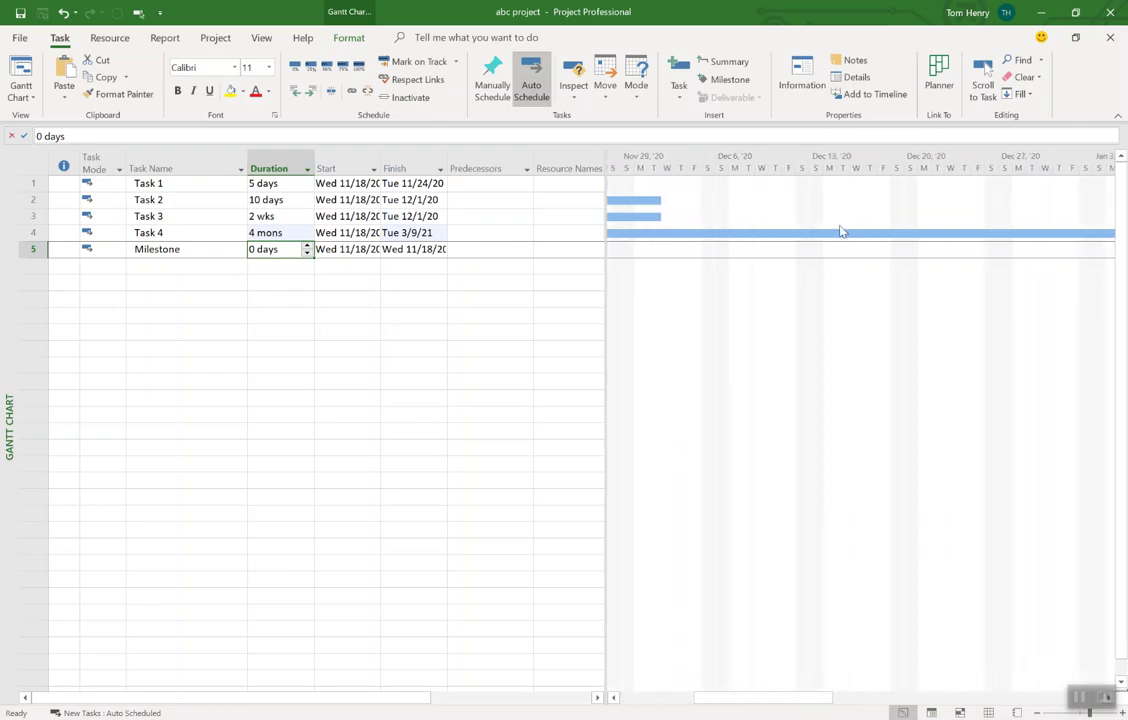
pyautogui.hscroll(-4, 840, 231)
pyautogui.hscroll(8, 840, 231)
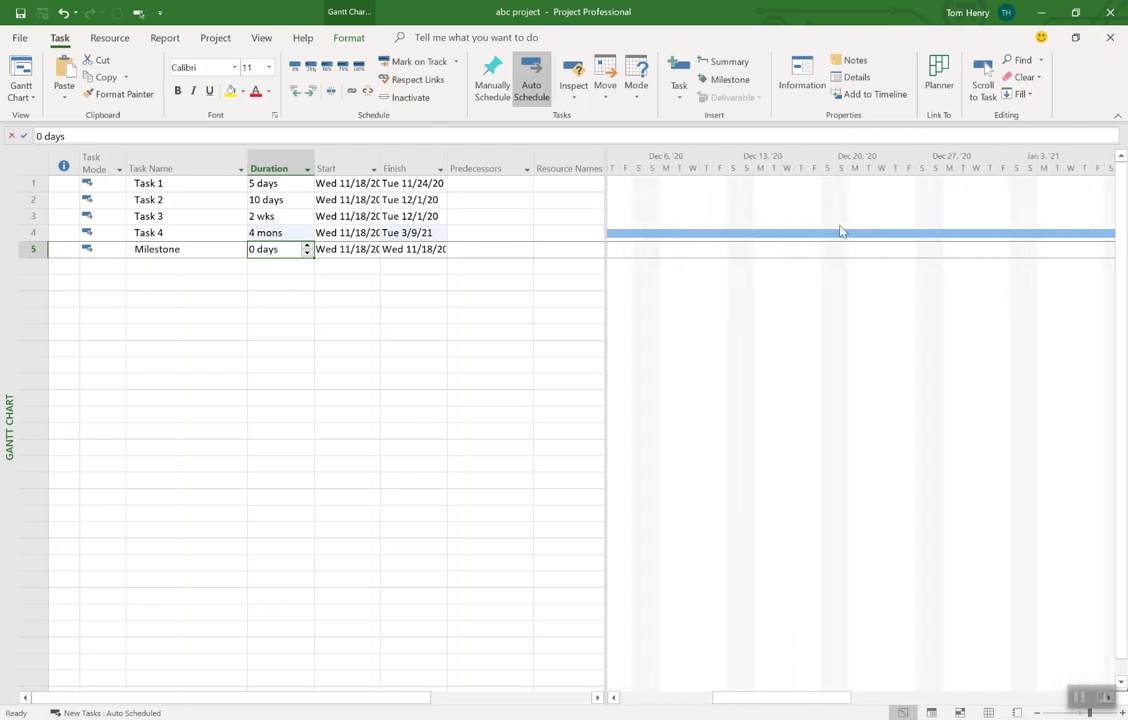
pyautogui.hscroll(6, 840, 231)
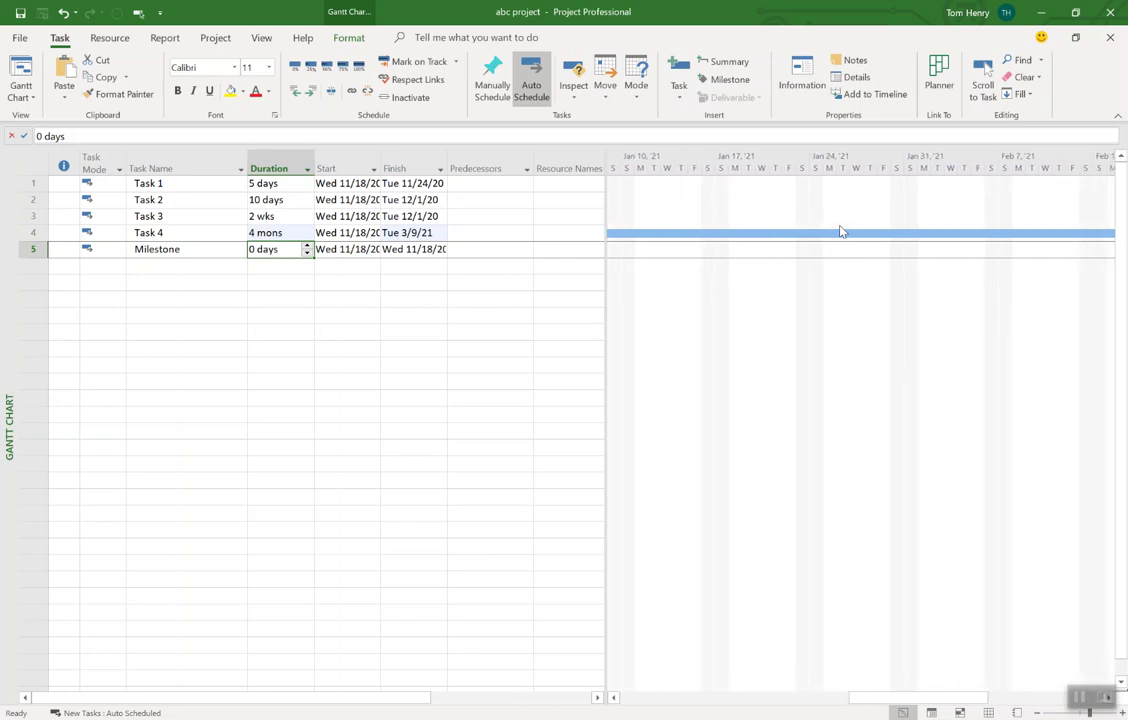
pyautogui.hscroll(-8, 840, 231)
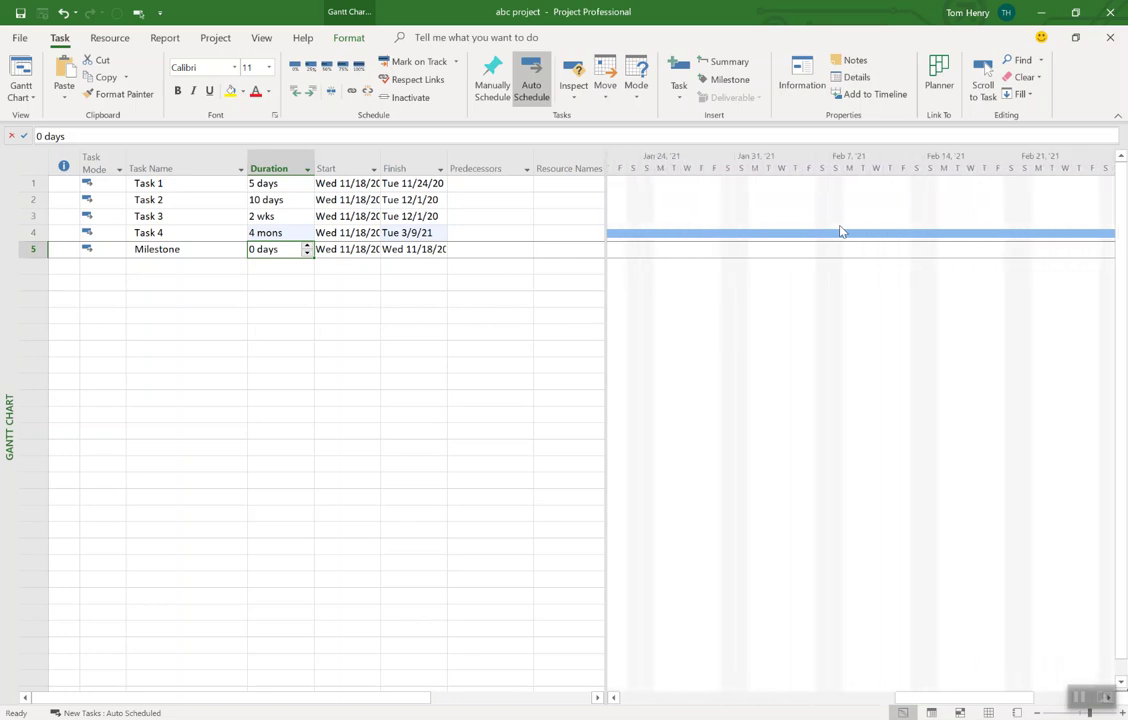
pyautogui.hscroll(-7, 840, 231)
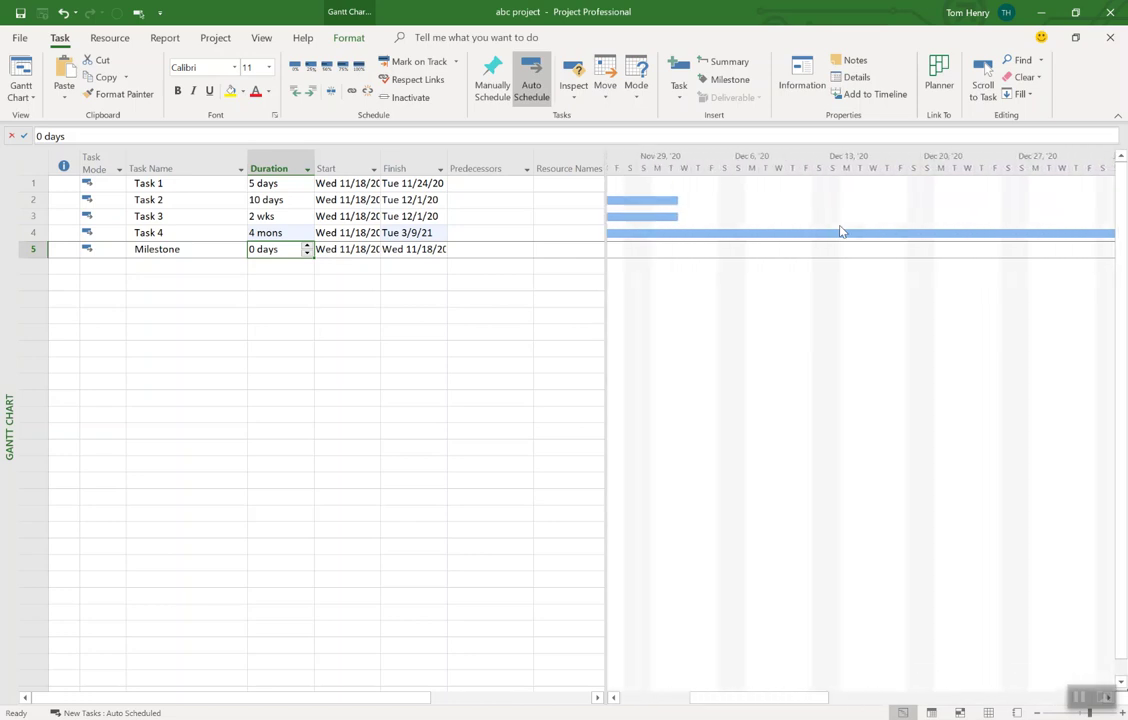
# - Zoom the timeline to Entire Project, briefly trying Selected Tasks on Task 1–3
pyautogui.click(262, 38)
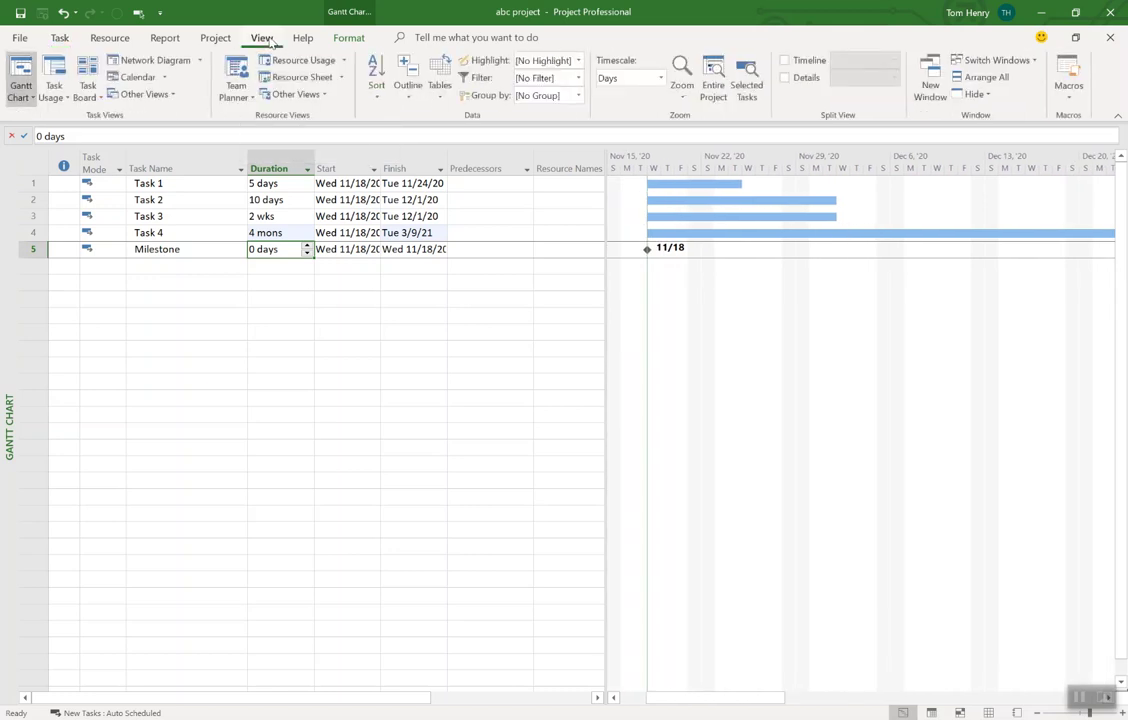
pyautogui.click(718, 94)
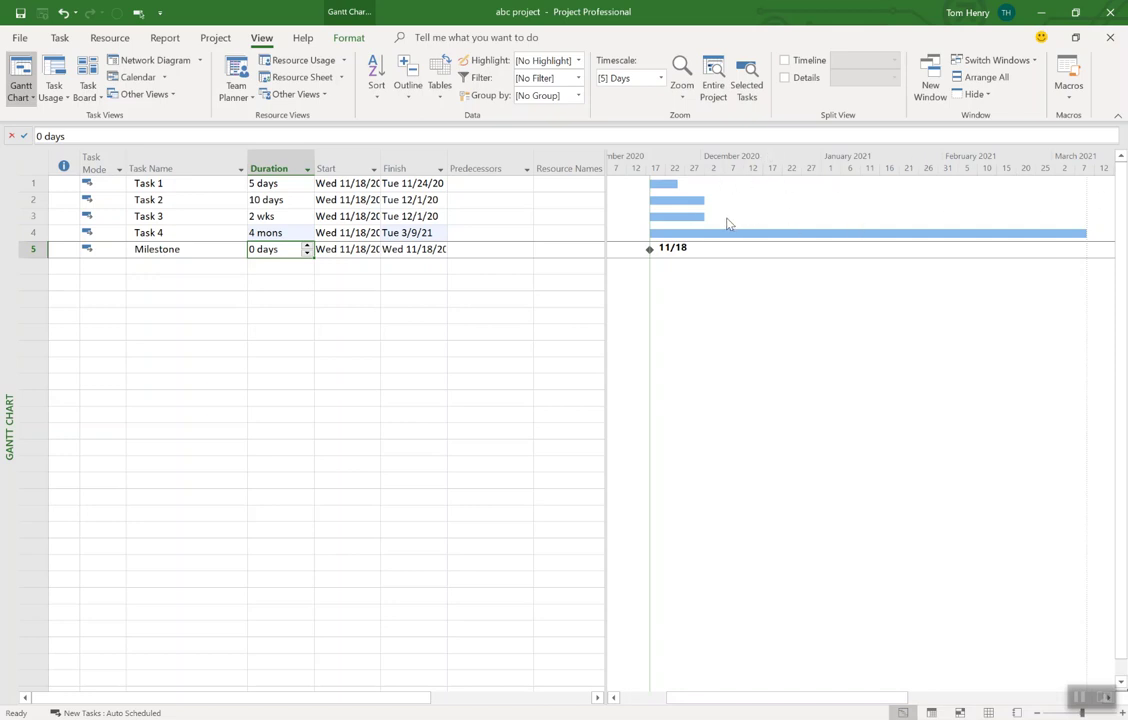
pyautogui.moveTo(209, 181); pyautogui.dragTo(208, 215)
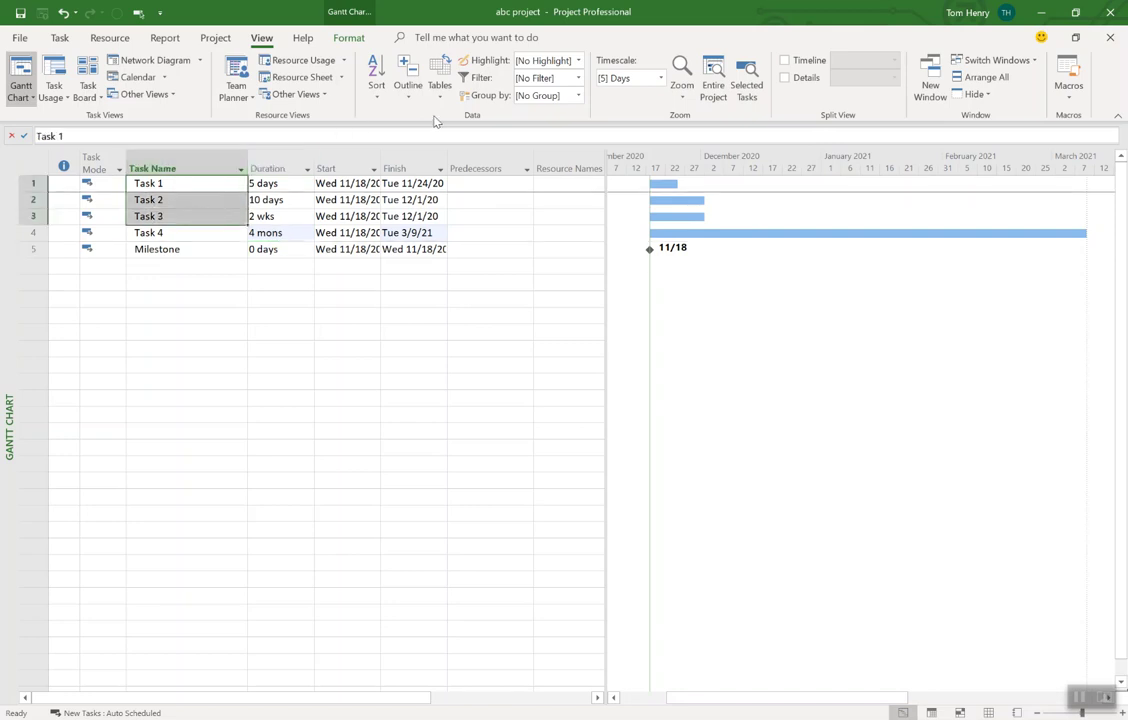
pyautogui.click(750, 82)
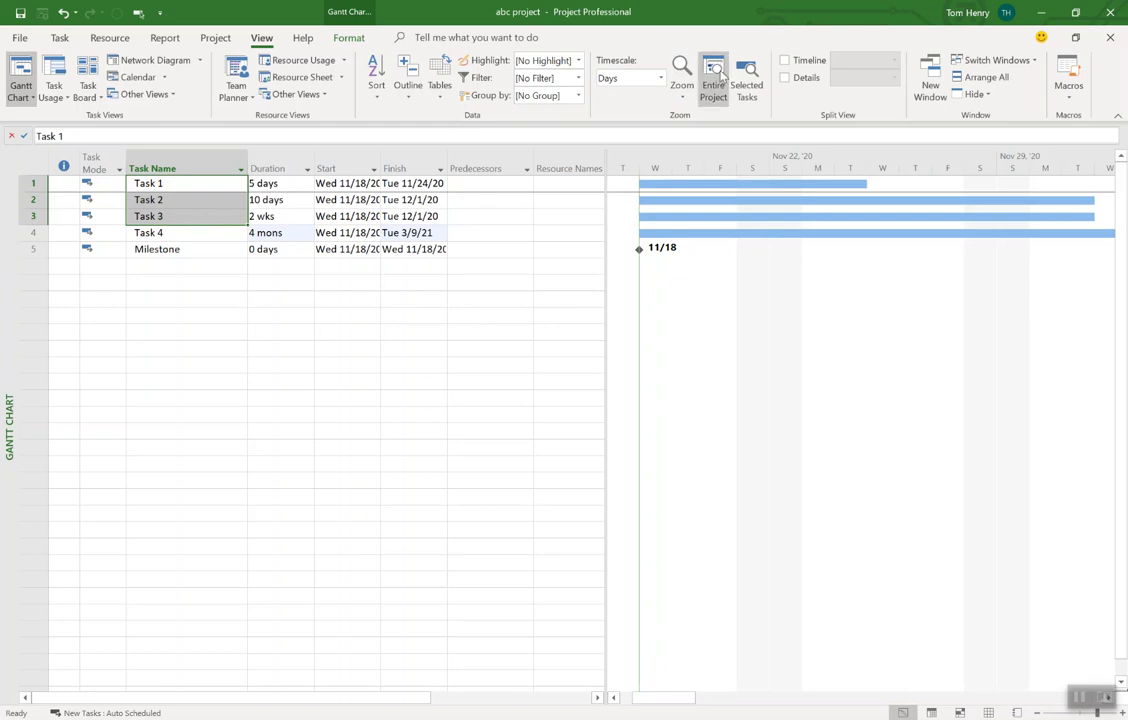
pyautogui.click(716, 79)
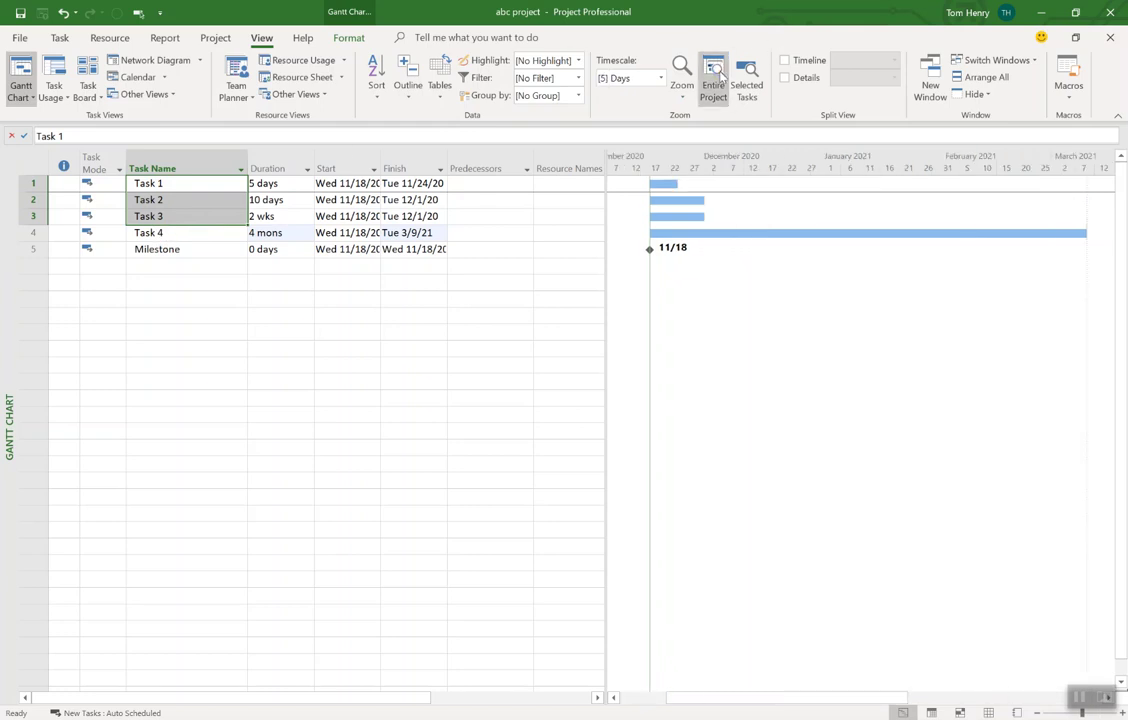
pyautogui.click(198, 262)
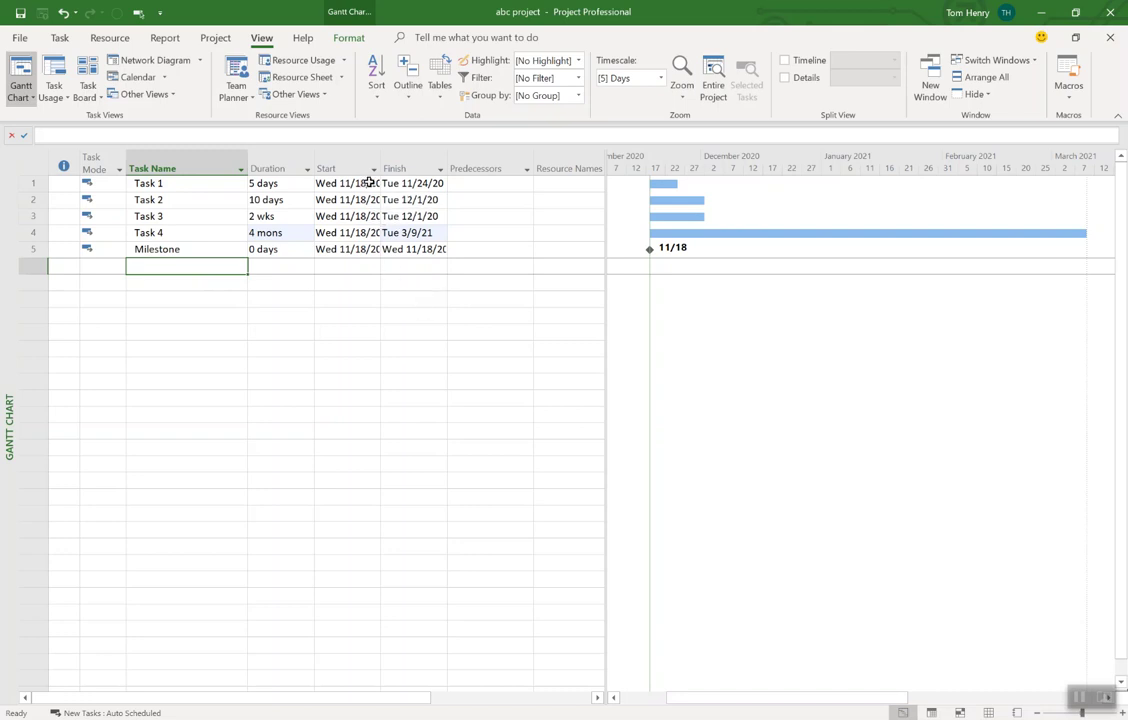
# - In Project Information, set the start date to December 7, 2020 and apply it
pyautogui.click(371, 186)
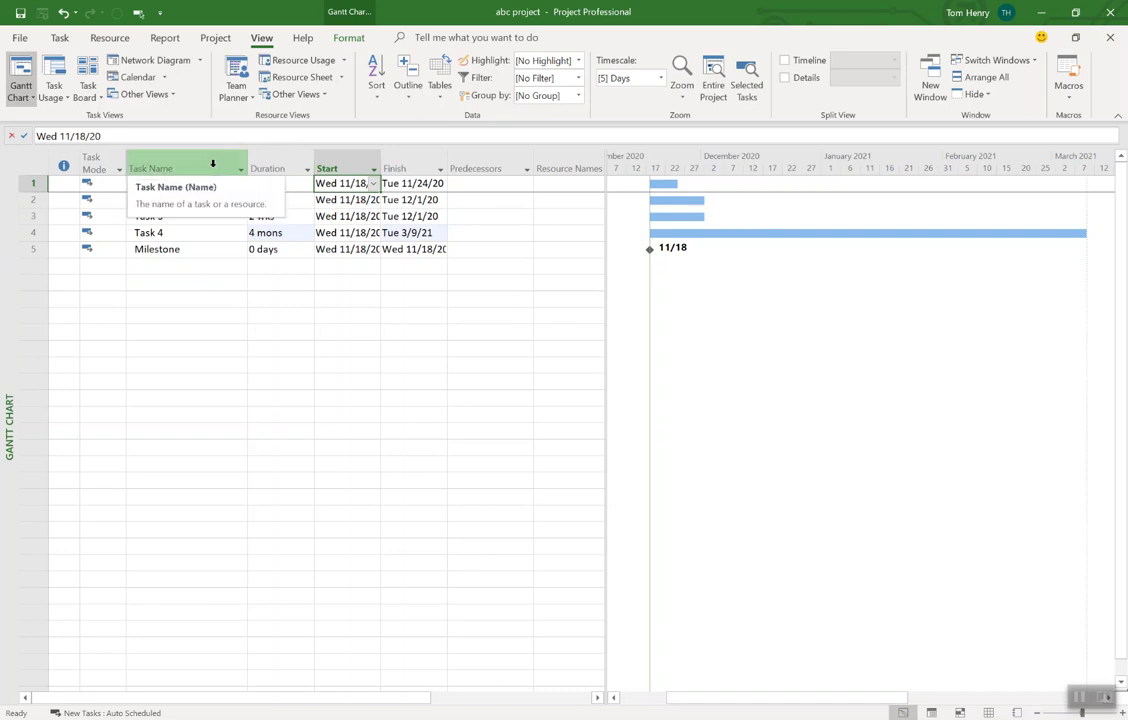
pyautogui.click(218, 38)
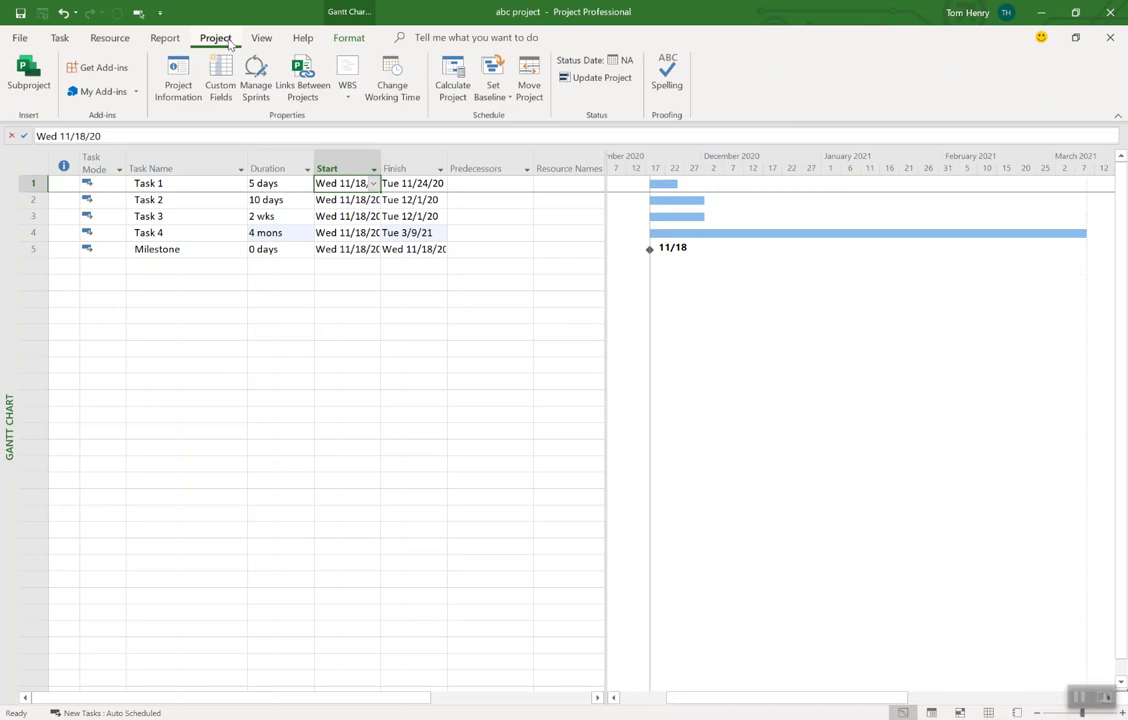
pyautogui.click(181, 83)
pyautogui.click(557, 217)
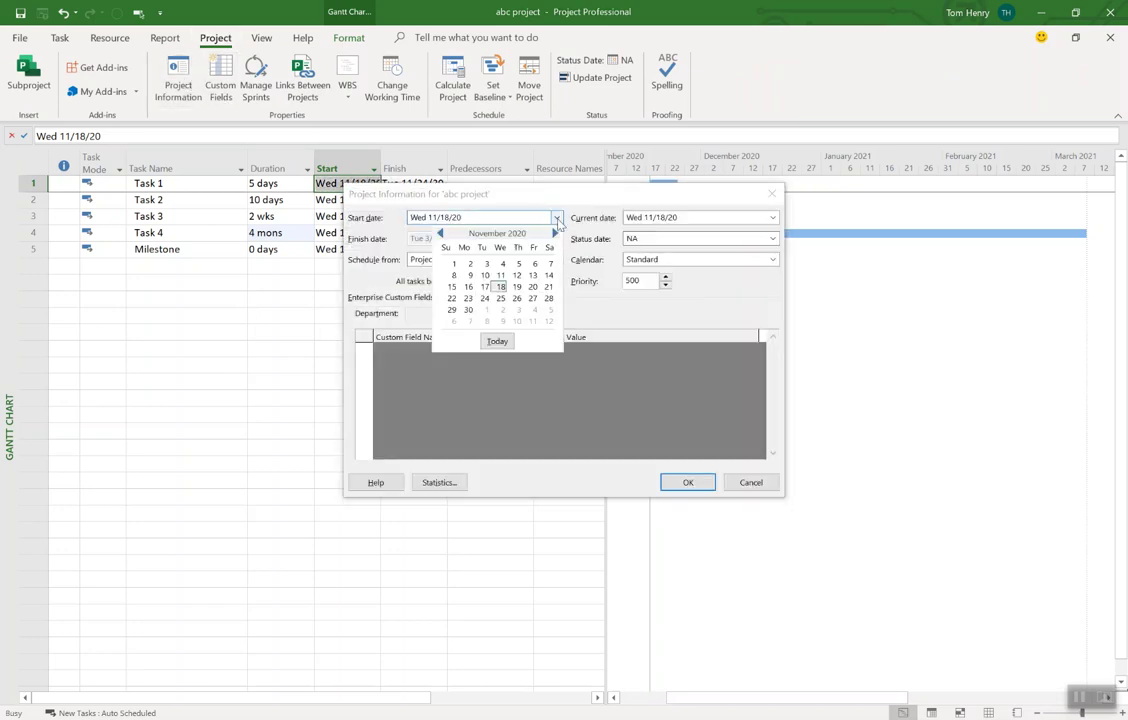
pyautogui.click(555, 234)
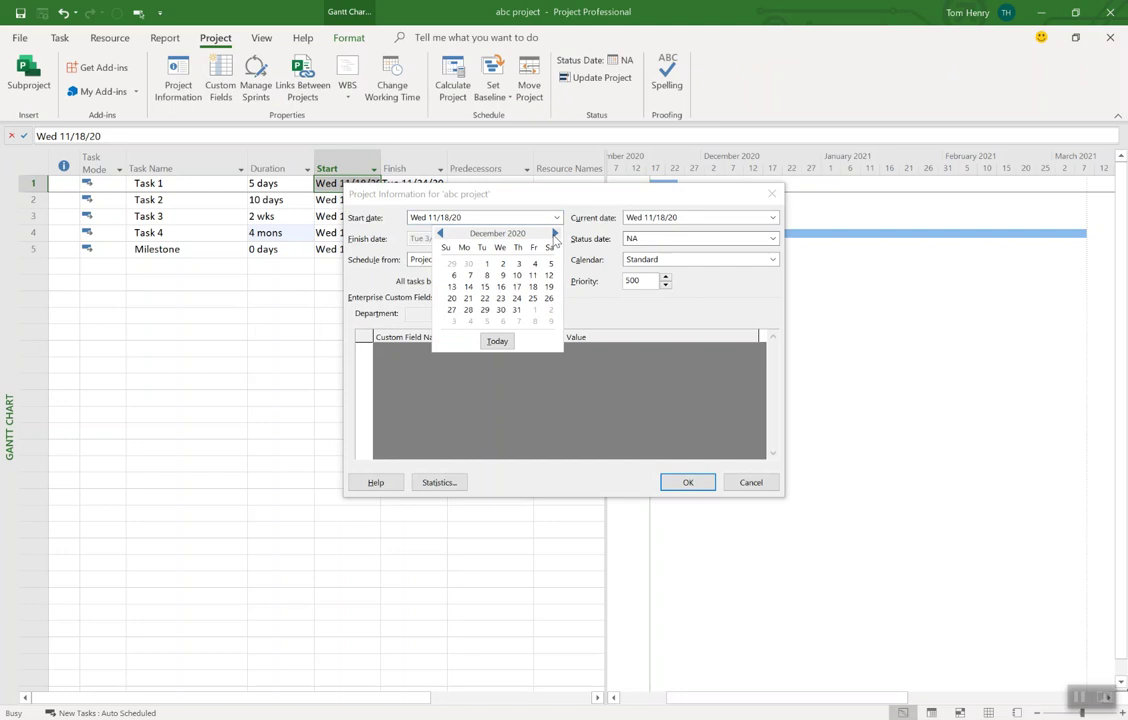
pyautogui.click(470, 277)
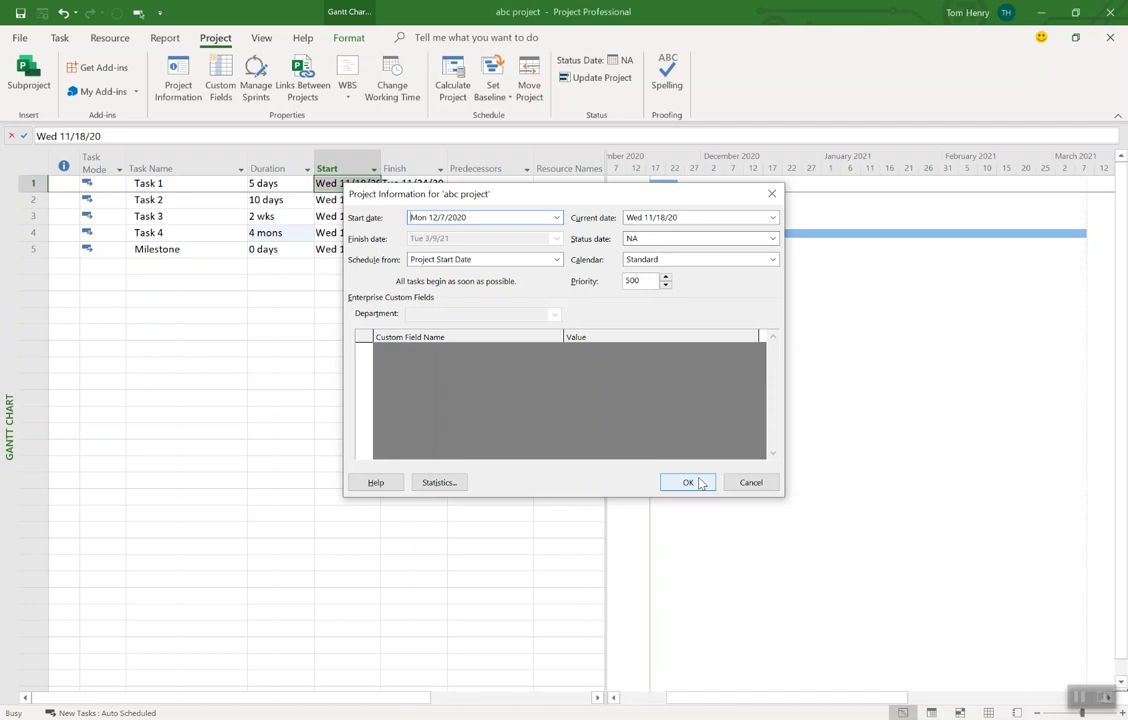
pyautogui.click(687, 482)
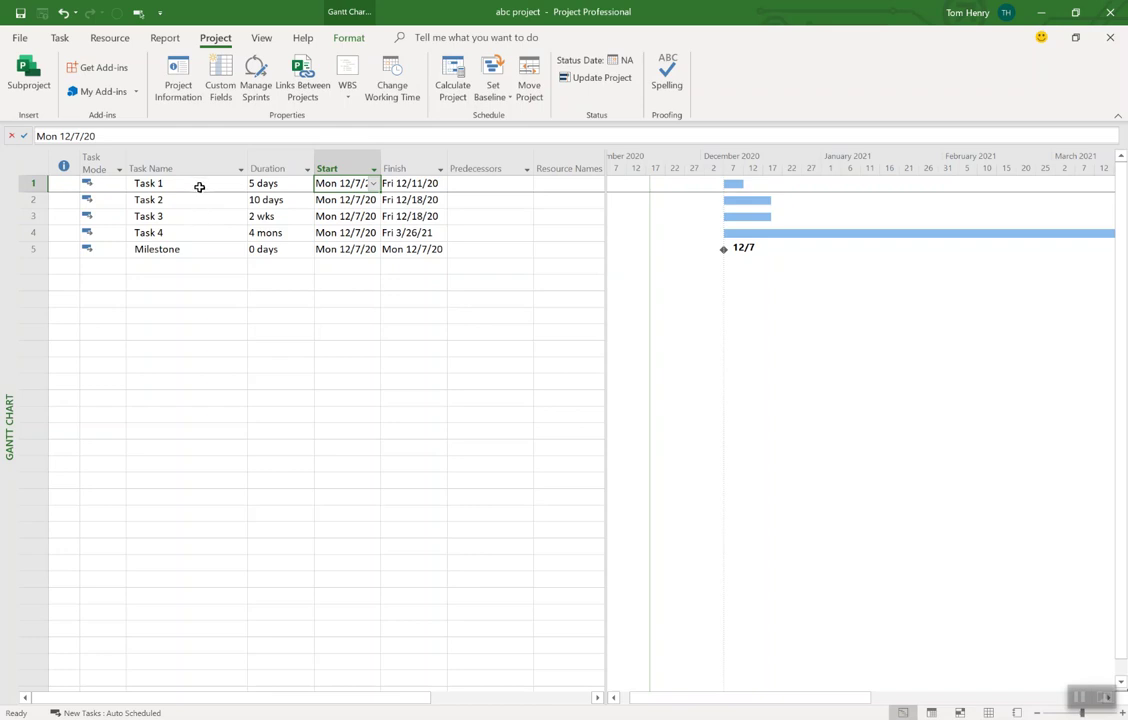
# - Select Task 1 and Task 2 together and link them so Task 2 follows Task 1
pyautogui.click(214, 220)
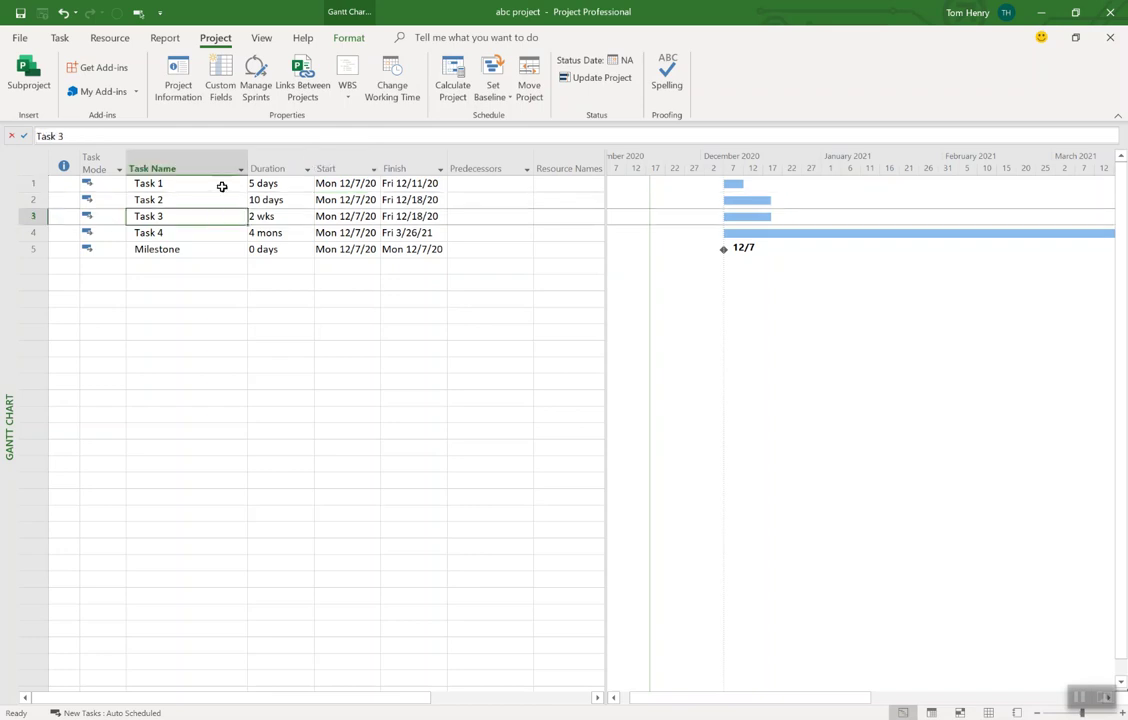
pyautogui.click(222, 186)
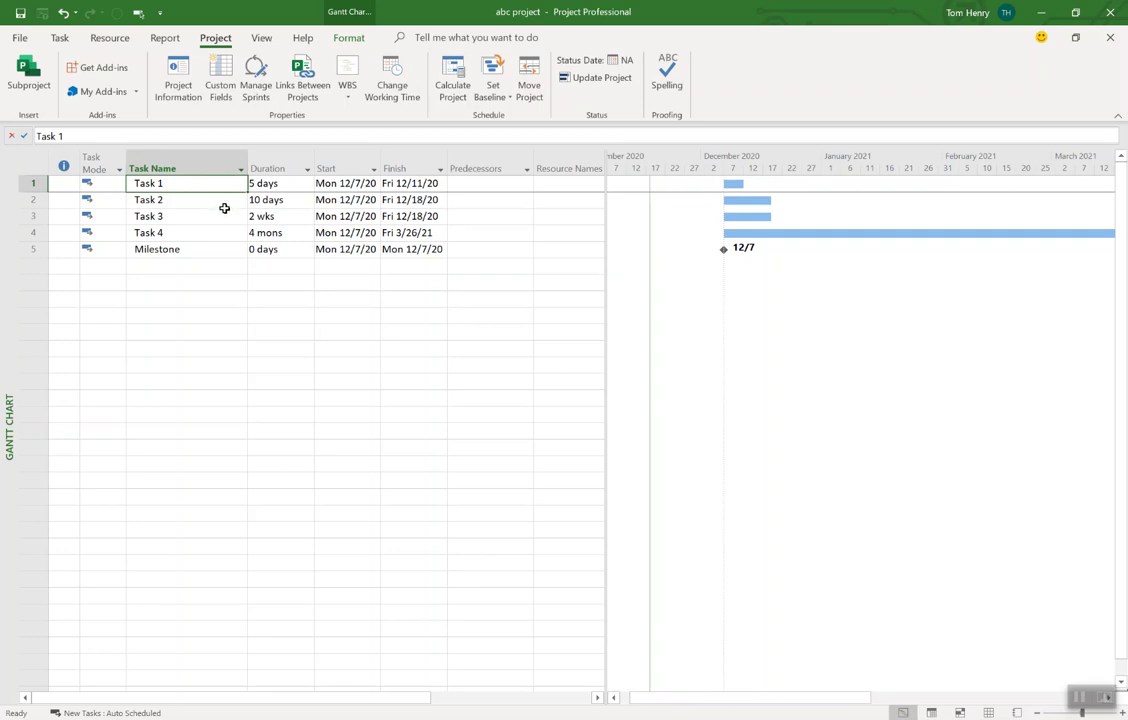
pyautogui.click(224, 202)
pyautogui.moveTo(237, 183); pyautogui.dragTo(232, 202)
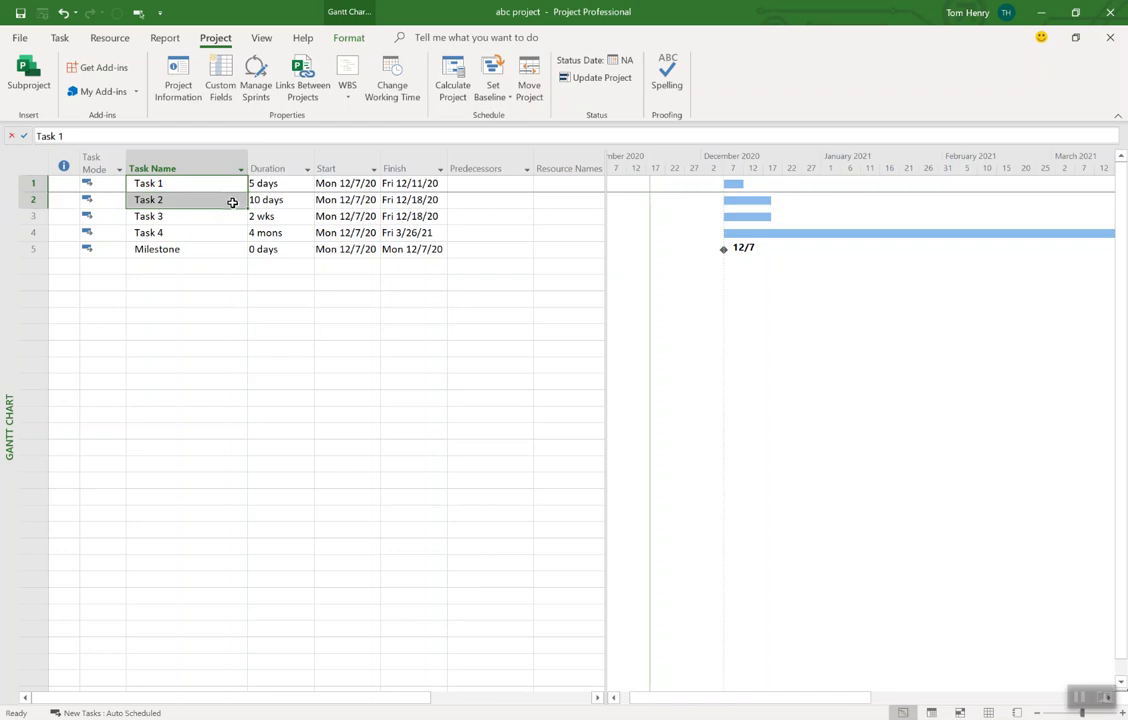
pyautogui.rightClick(66, 43)
pyautogui.click(62, 39)
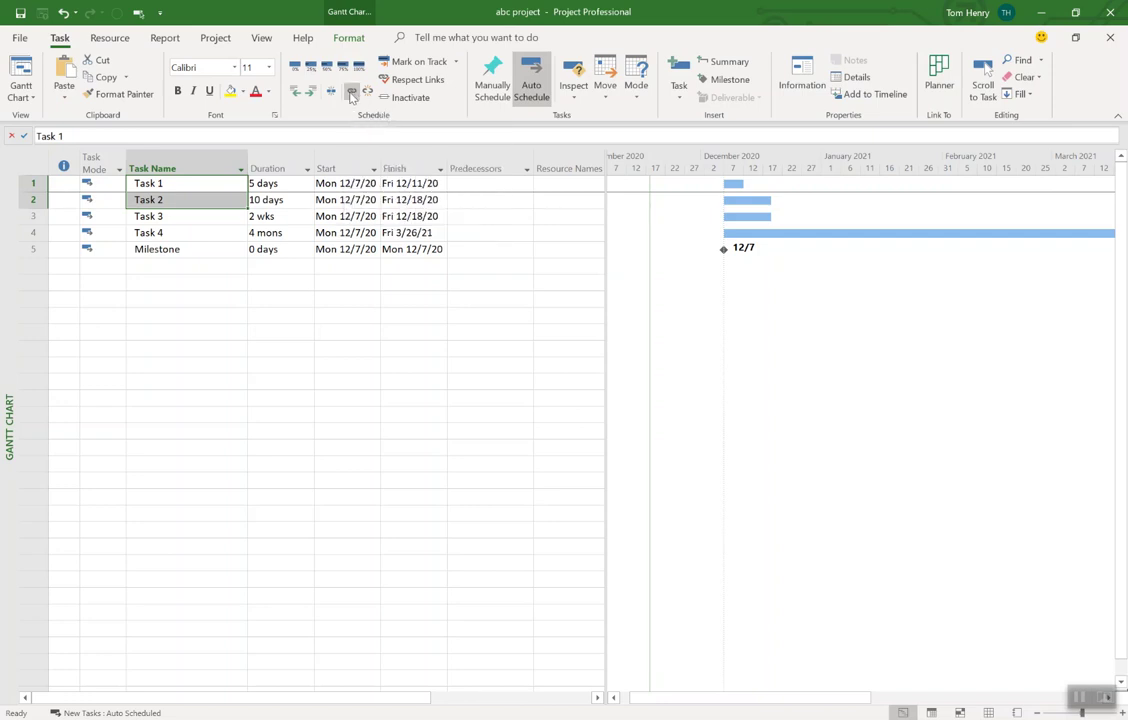
pyautogui.click(353, 93)
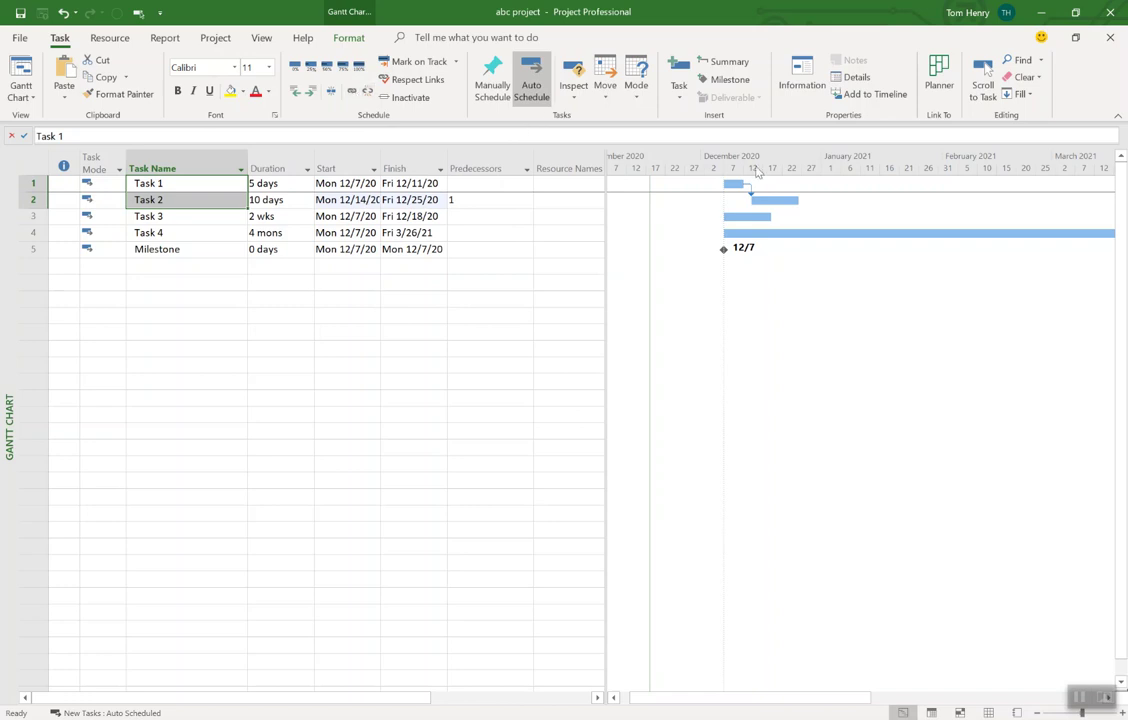
# - Confirm Task 2 now starts Mon 12/14/20, right after Task 1 finishes
pyautogui.click(204, 316)
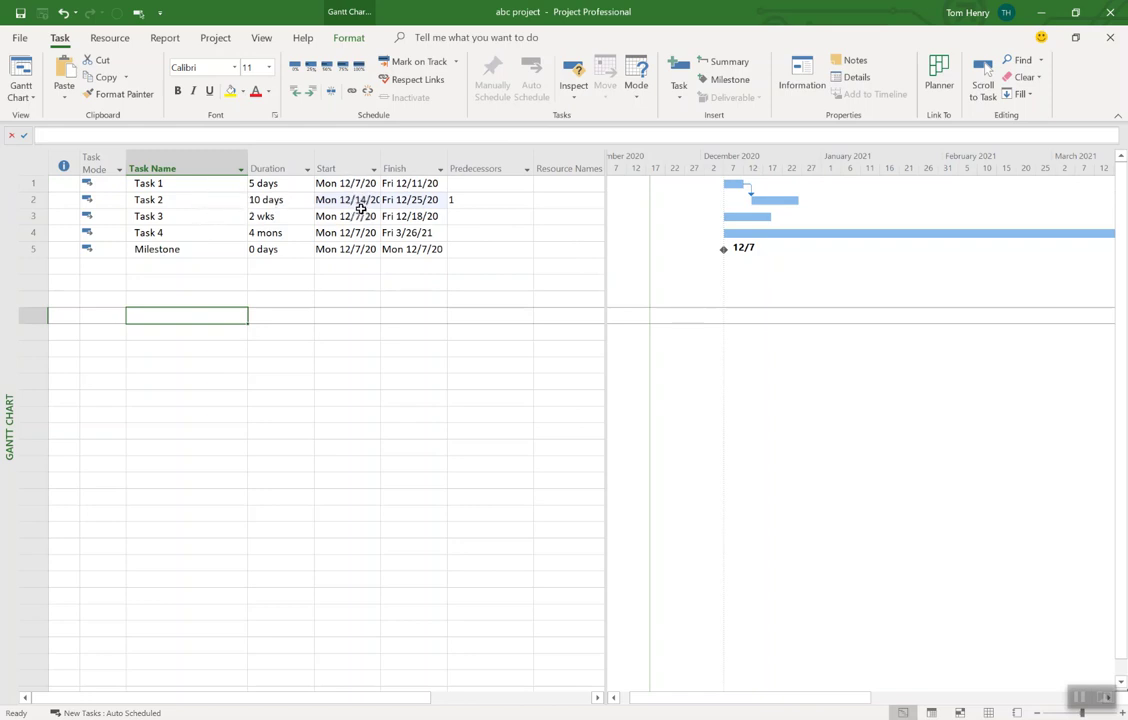
pyautogui.click(409, 183)
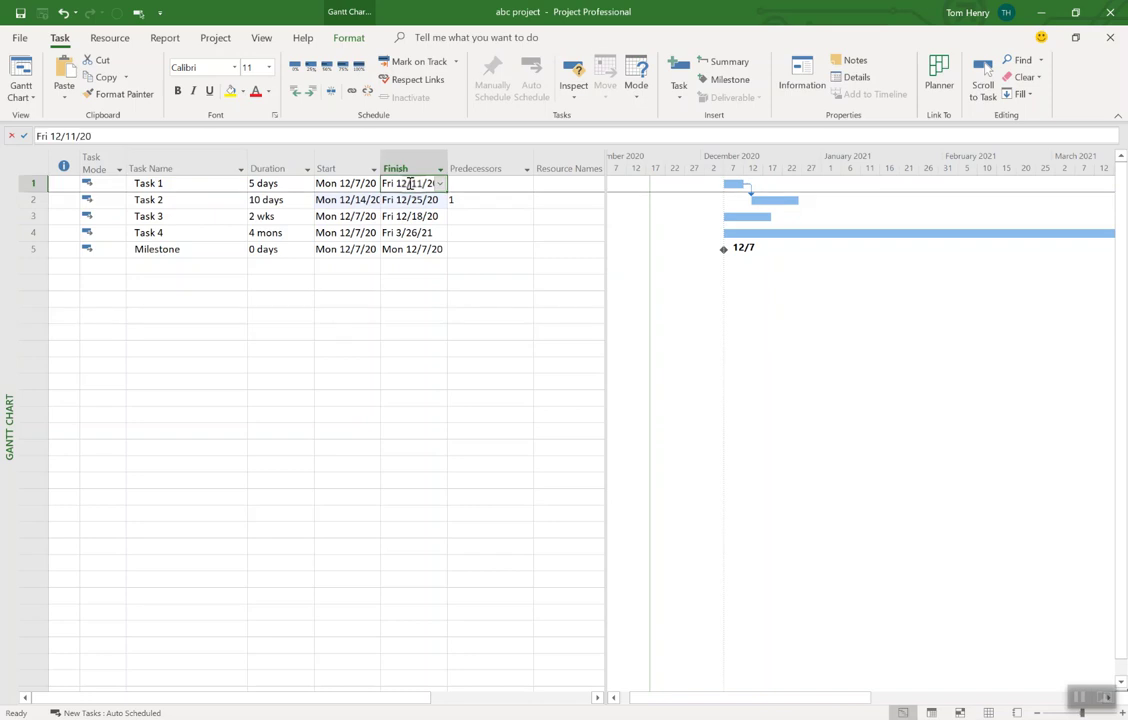
pyautogui.click(363, 200)
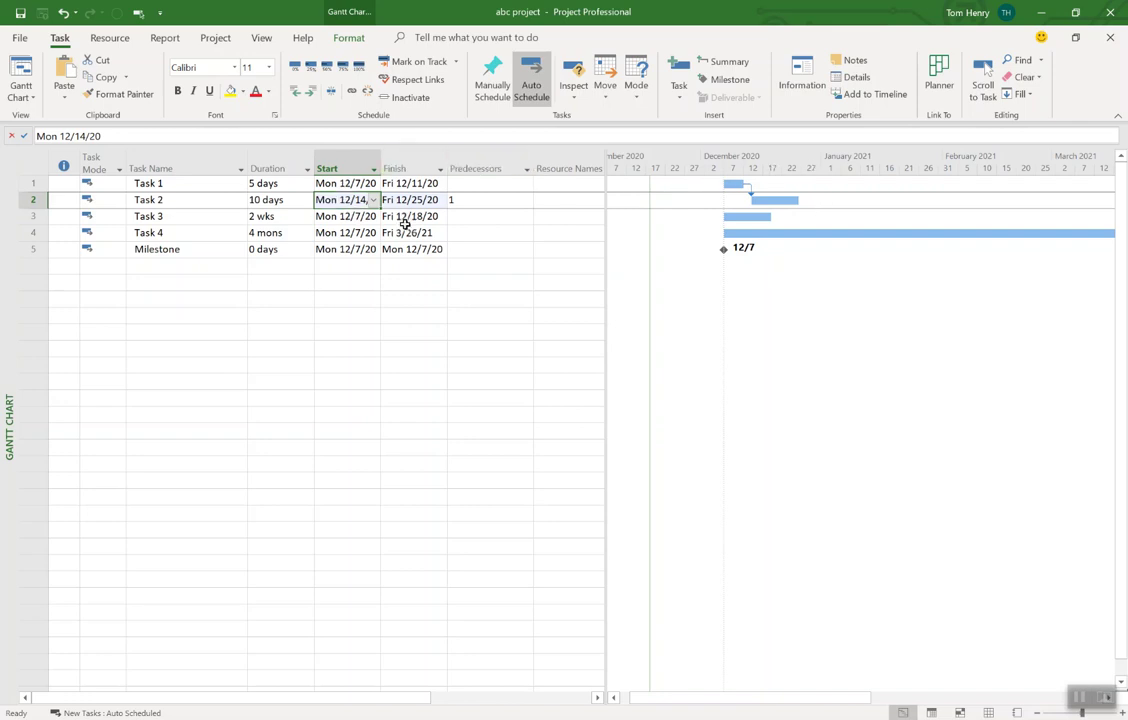
# - Raise Task 1's duration to 6 days and check Task 2's rescheduled start
pyautogui.click(286, 185)
pyautogui.click(307, 179)
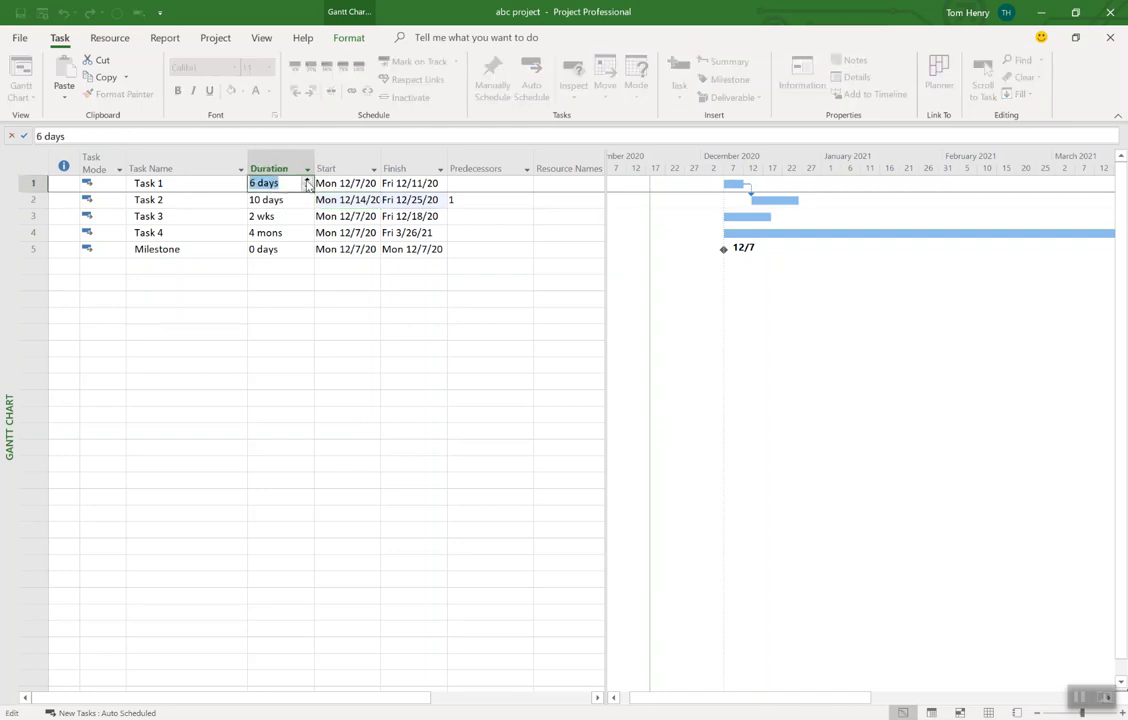
pyautogui.click(167, 297)
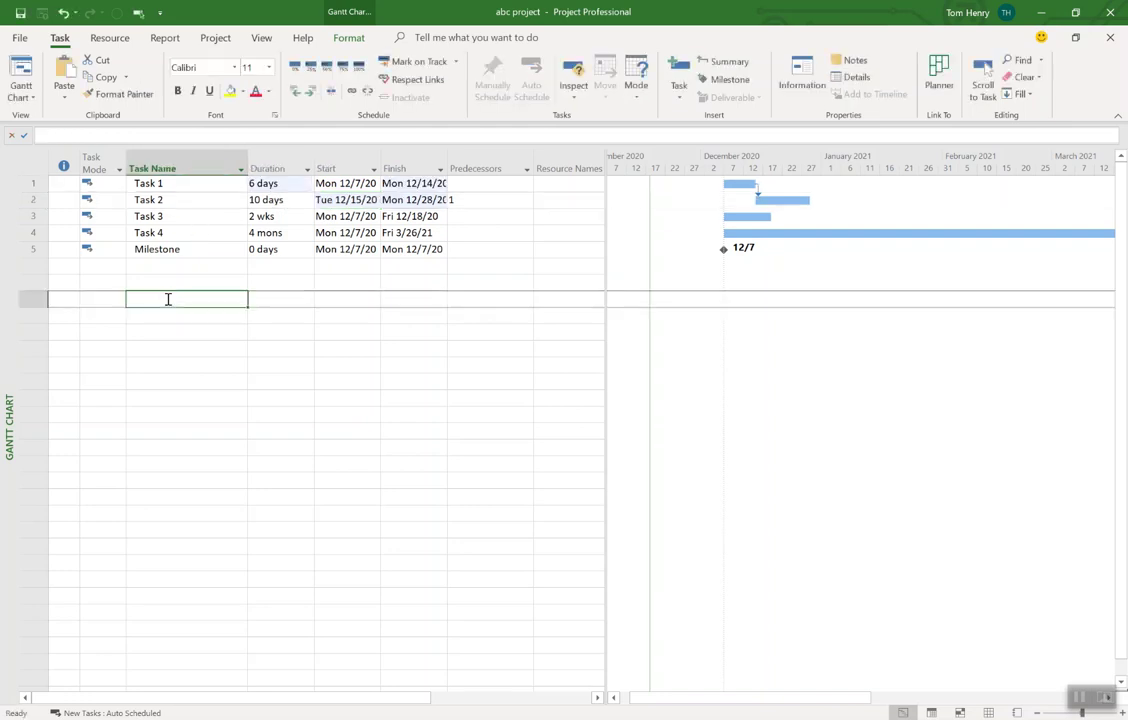
pyautogui.click(327, 202)
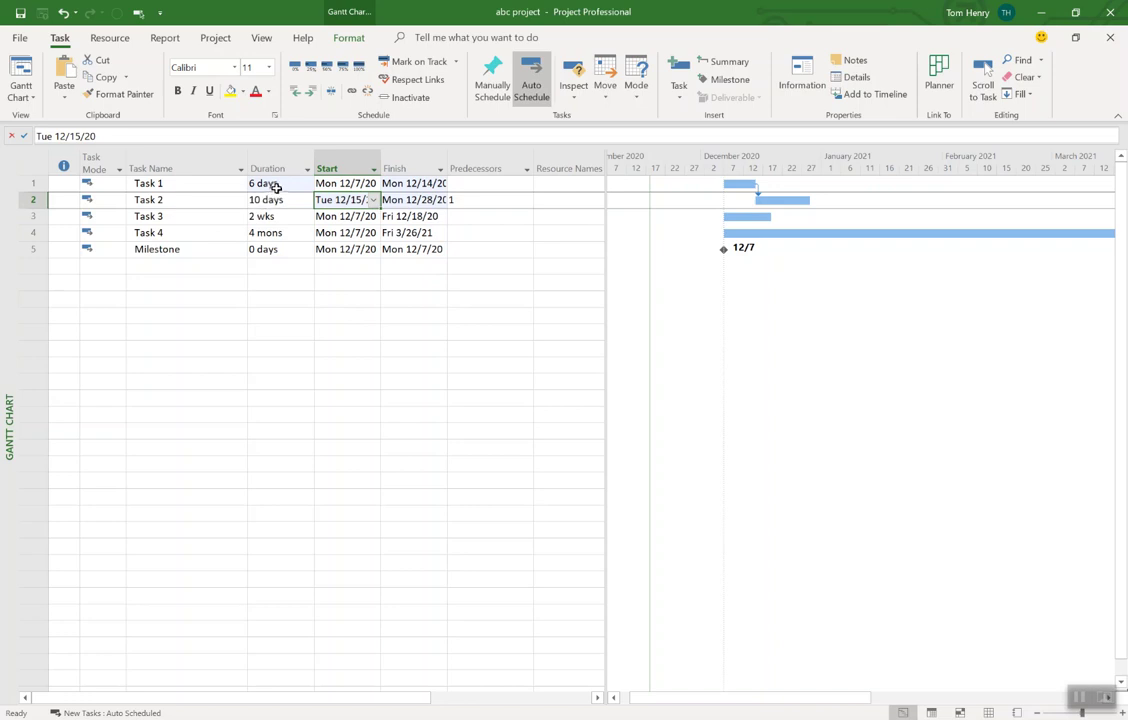
# - Raise Task 1's duration to 8 days so Task 2 shifts to Thu 12/17/20
pyautogui.click(277, 186)
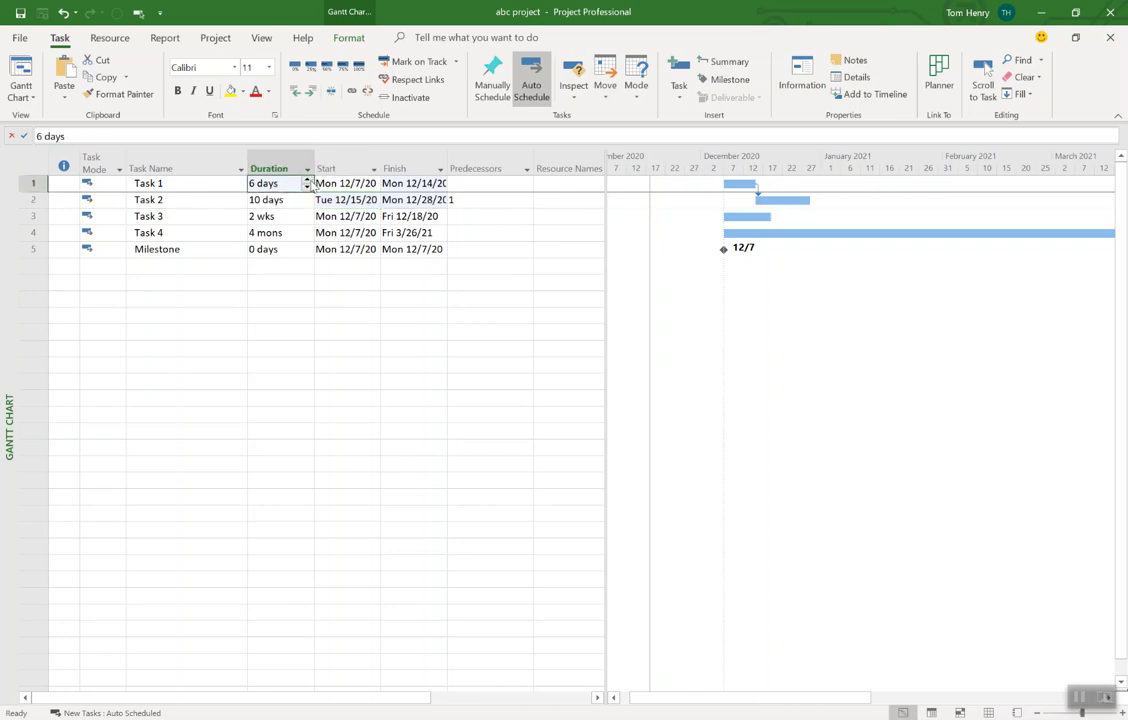
pyautogui.click(308, 181)
pyautogui.click(308, 181)
pyautogui.click(226, 282)
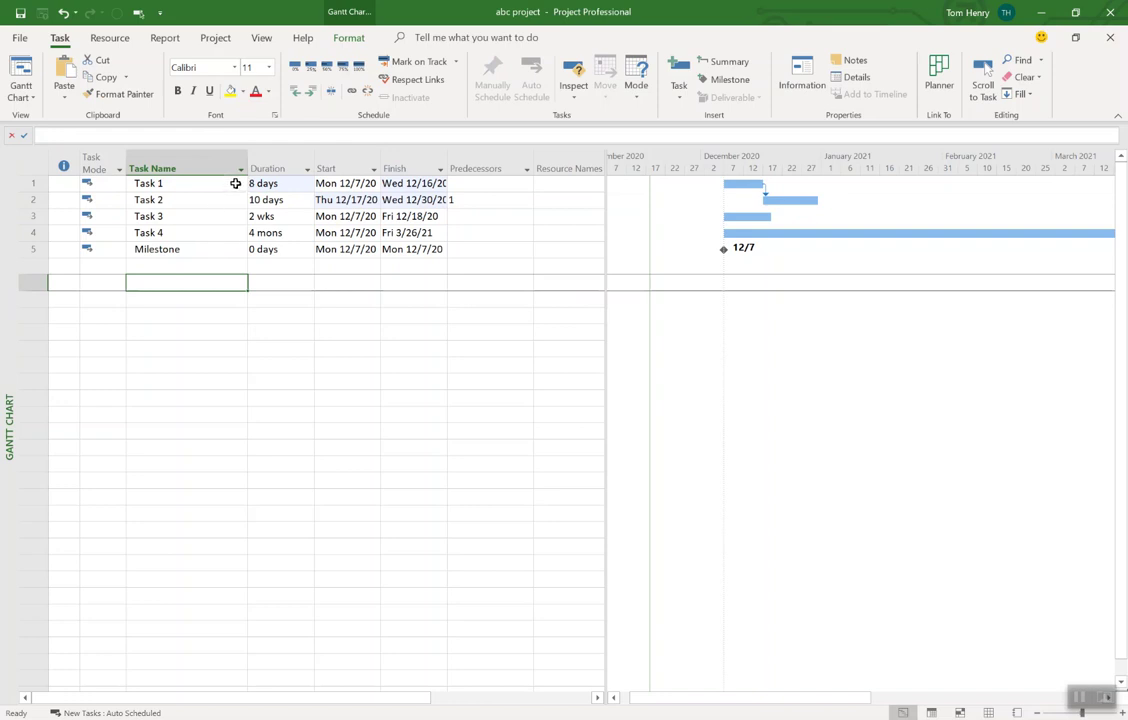
# - Enter predecessors 2, 3 and 4 for Task 3, Task 4 and the Milestone
pyautogui.click(235, 183)
pyautogui.moveTo(235, 183); pyautogui.dragTo(235, 196)
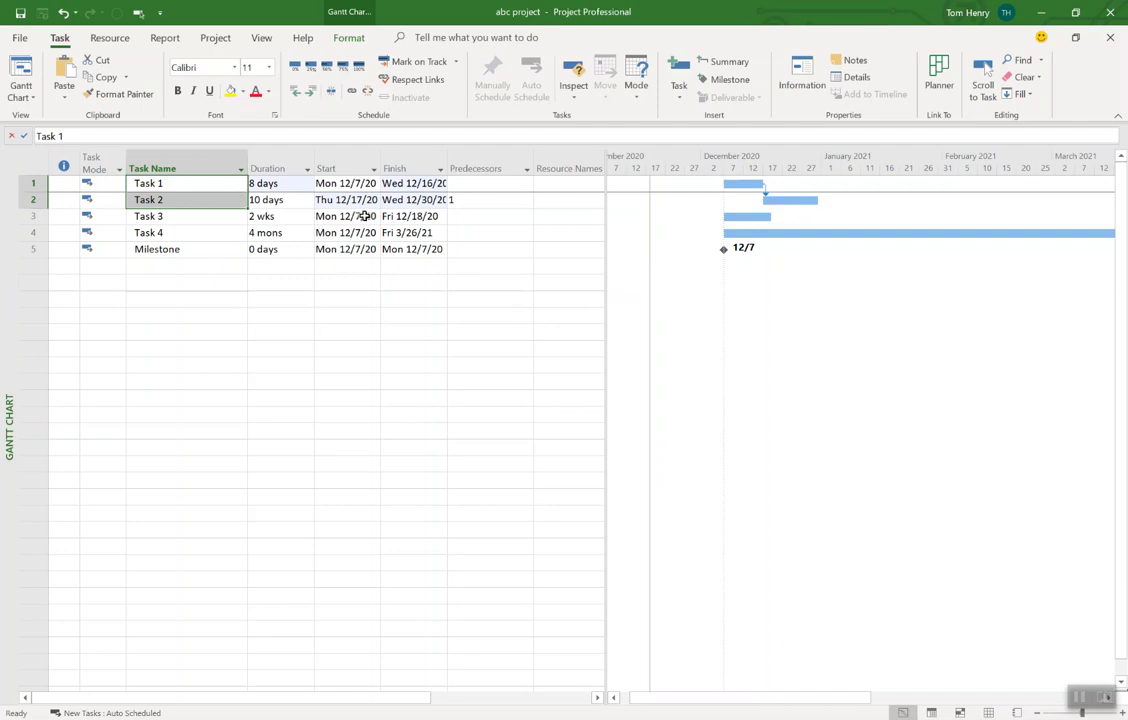
pyautogui.click(468, 217)
pyautogui.write('2')
pyautogui.press('Return')
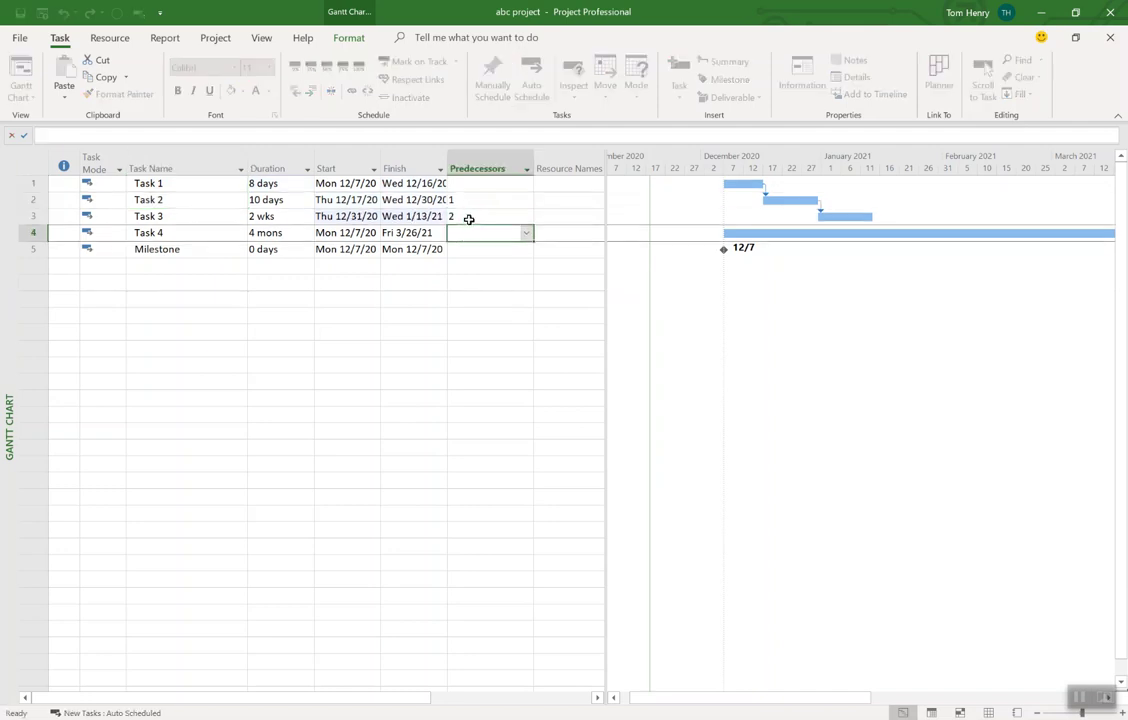
pyautogui.write('3')
pyautogui.press('Return')
pyautogui.write('4')
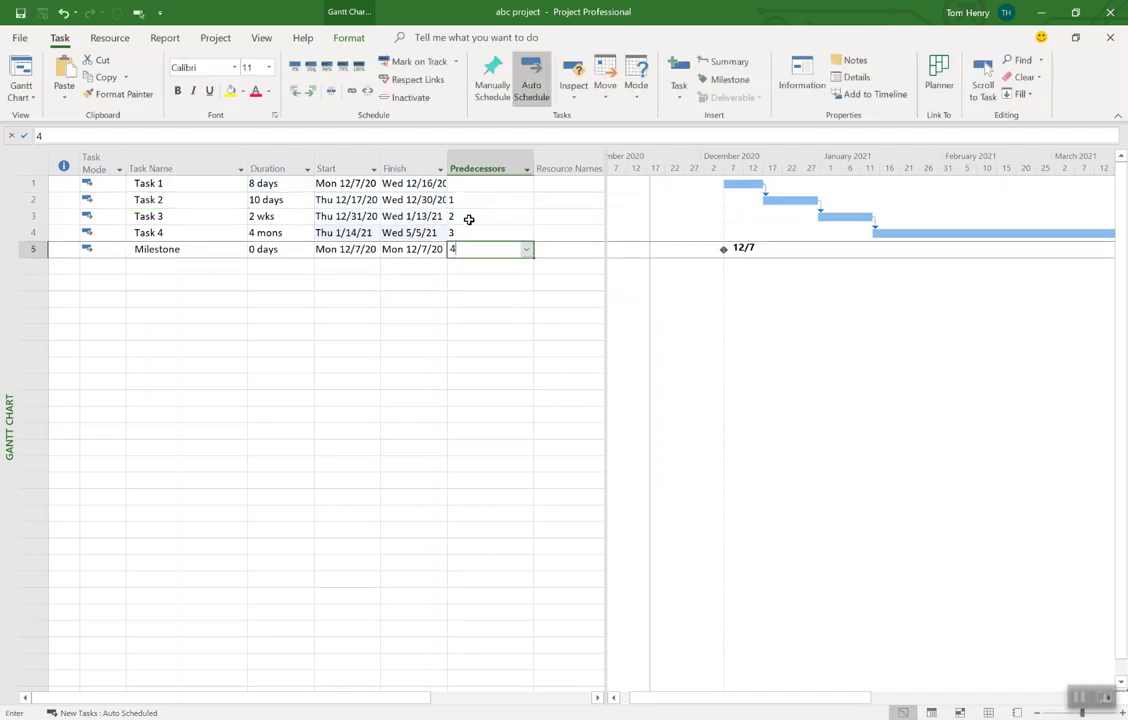
pyautogui.press('Return')
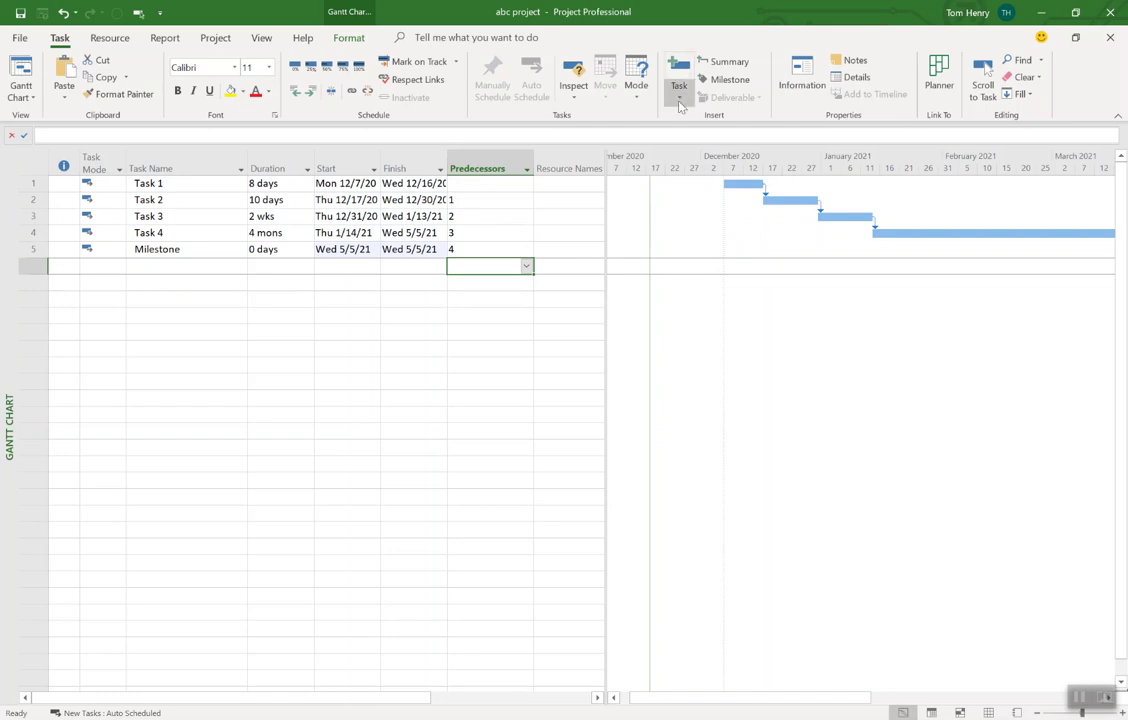
pyautogui.click(261, 37)
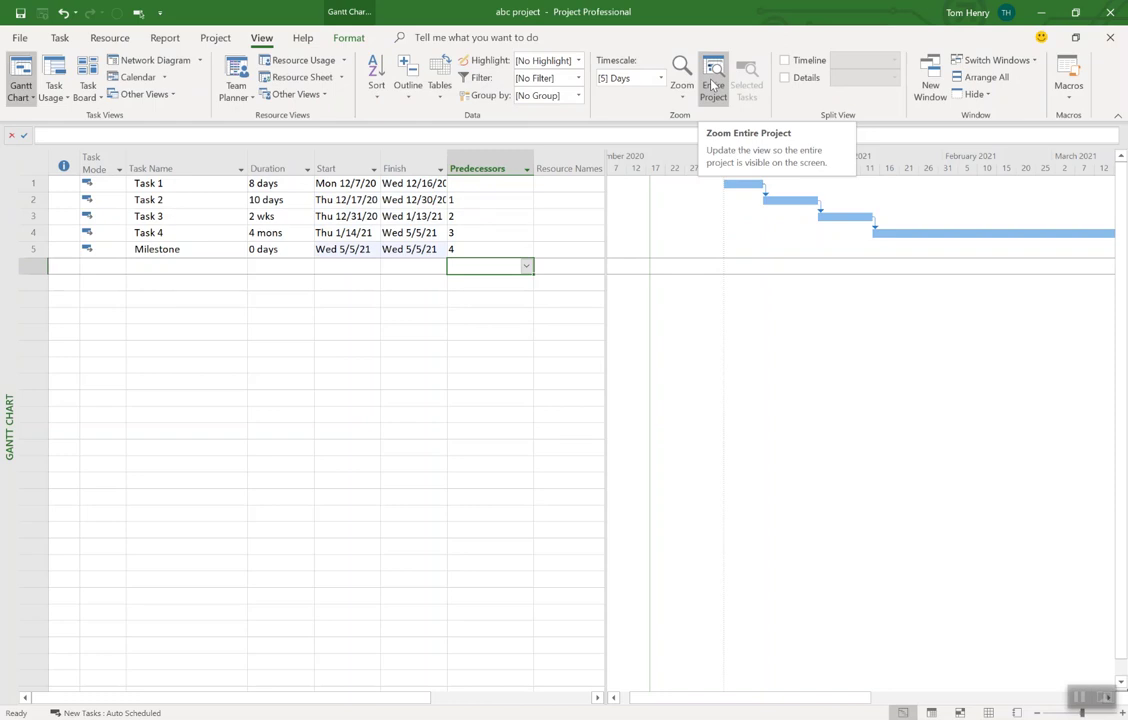
# - Zoom to Entire Project so the chart spans Mon 12/7/20 to the Wed 5/5/21 milestone
pyautogui.click(713, 86)
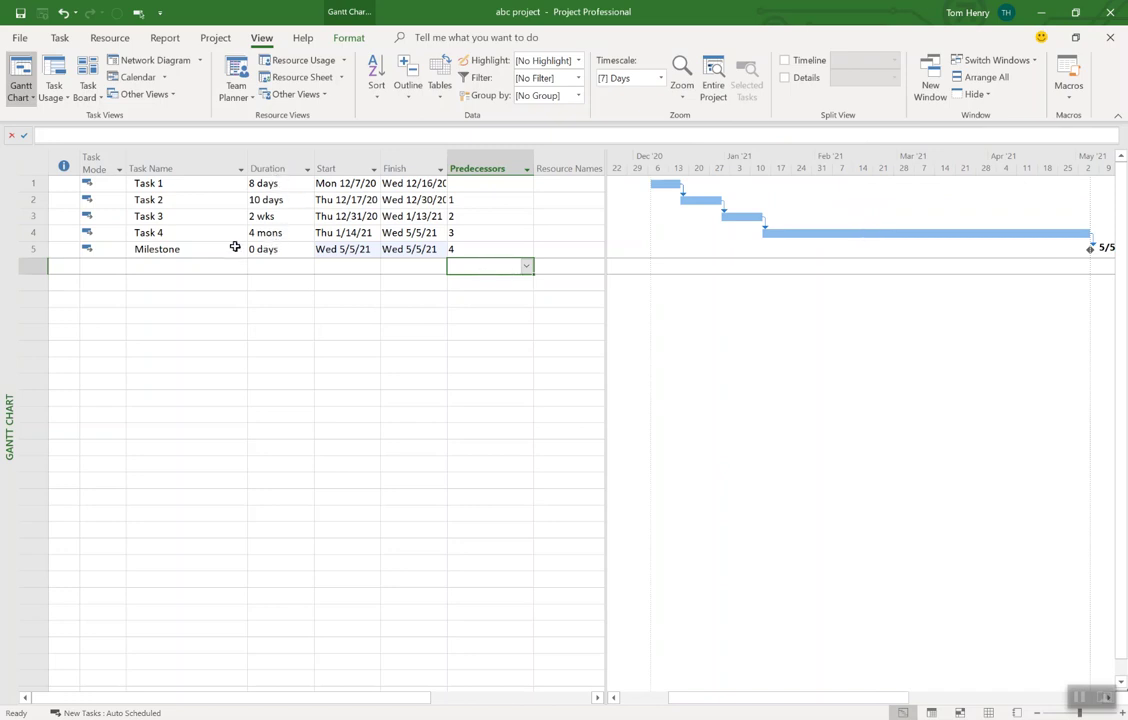
pyautogui.click(201, 248)
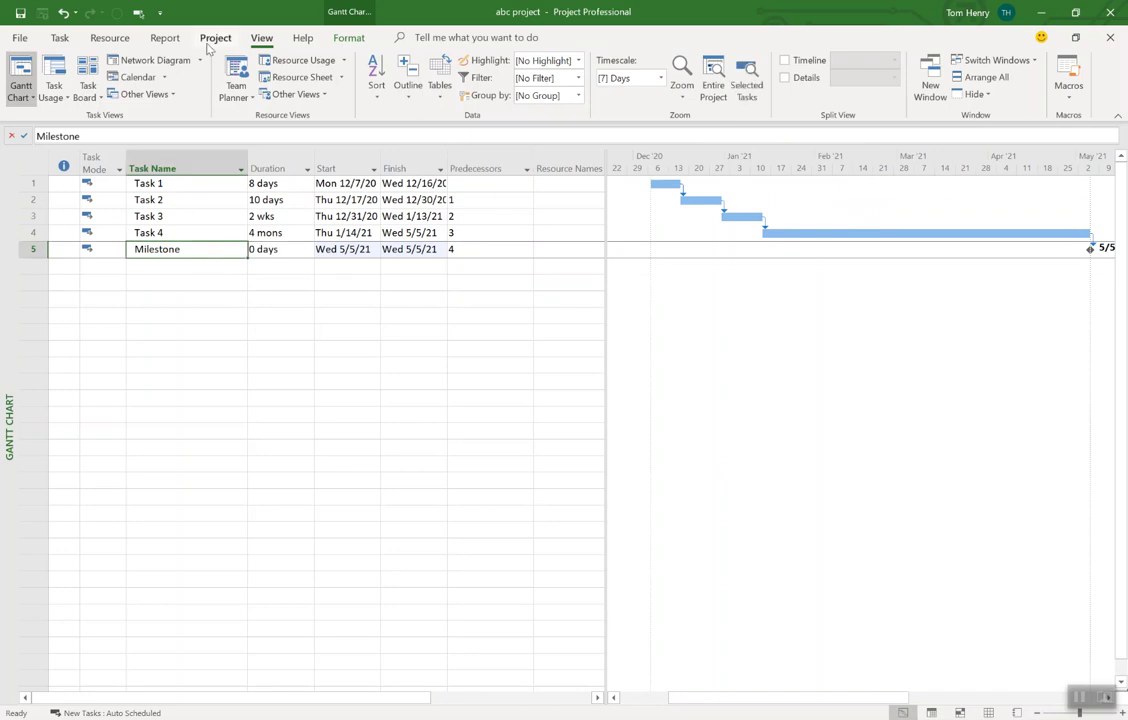
# - Turn on Project Summary Task and verify the abc project row: 108 days, 12/7/20 to 5/5/21
pyautogui.click(349, 37)
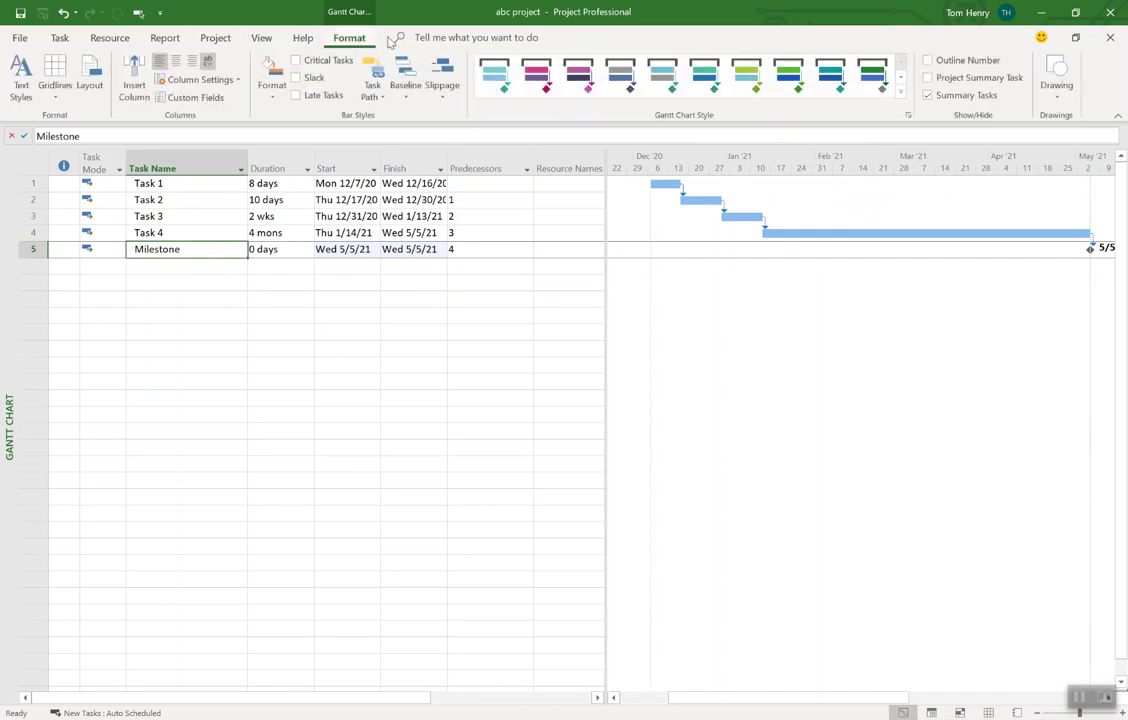
pyautogui.click(972, 85)
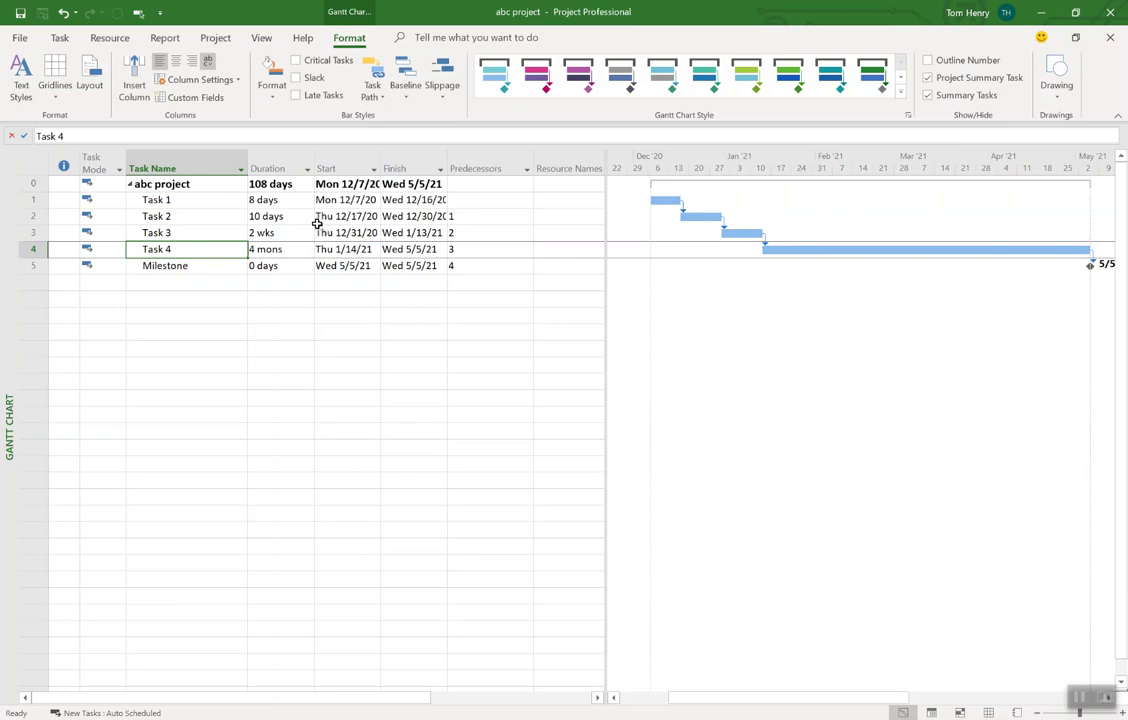
pyautogui.click(175, 184)
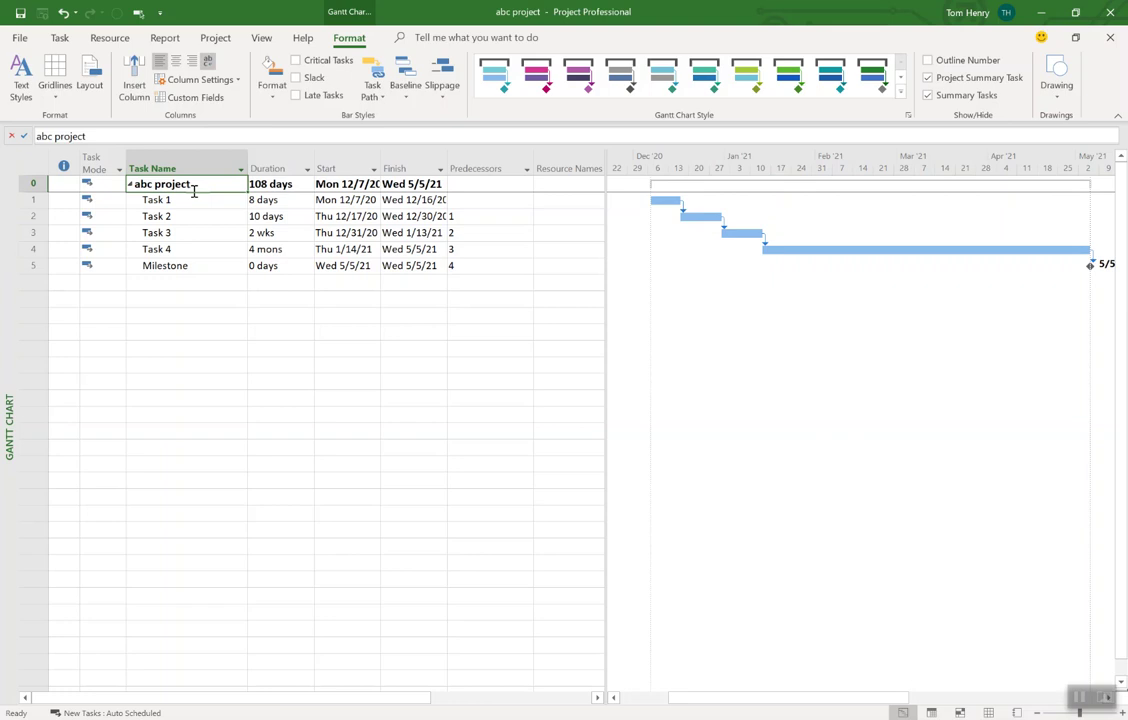
pyautogui.click(300, 184)
pyautogui.click(340, 184)
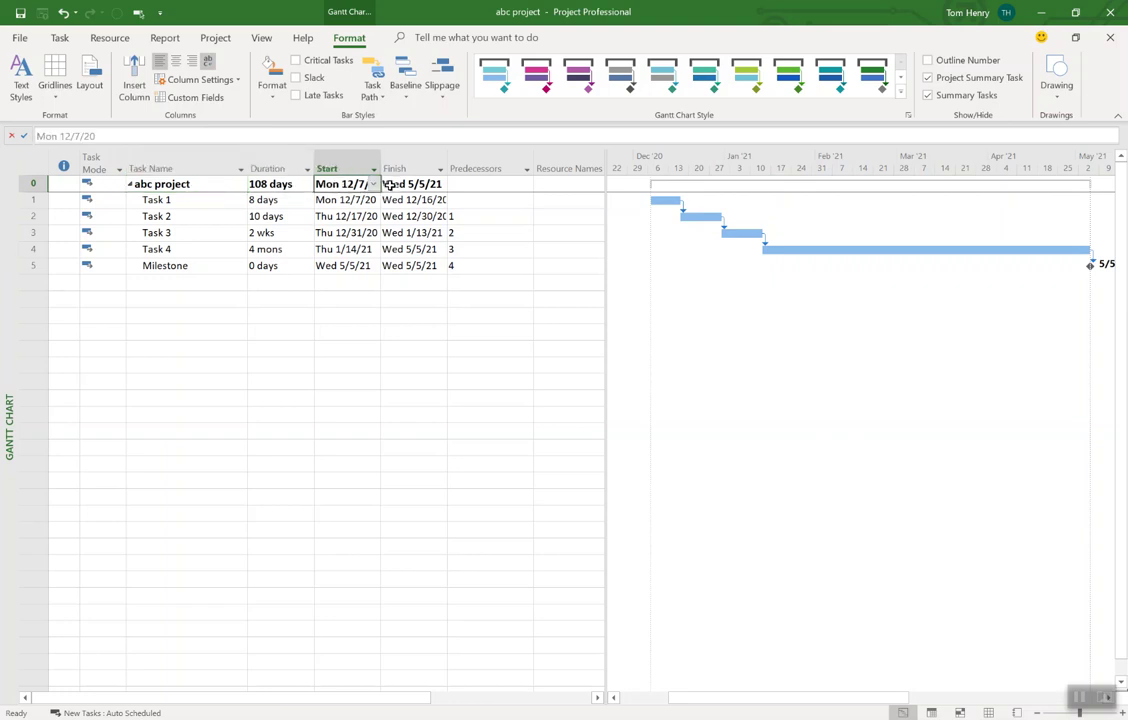
pyautogui.click(395, 185)
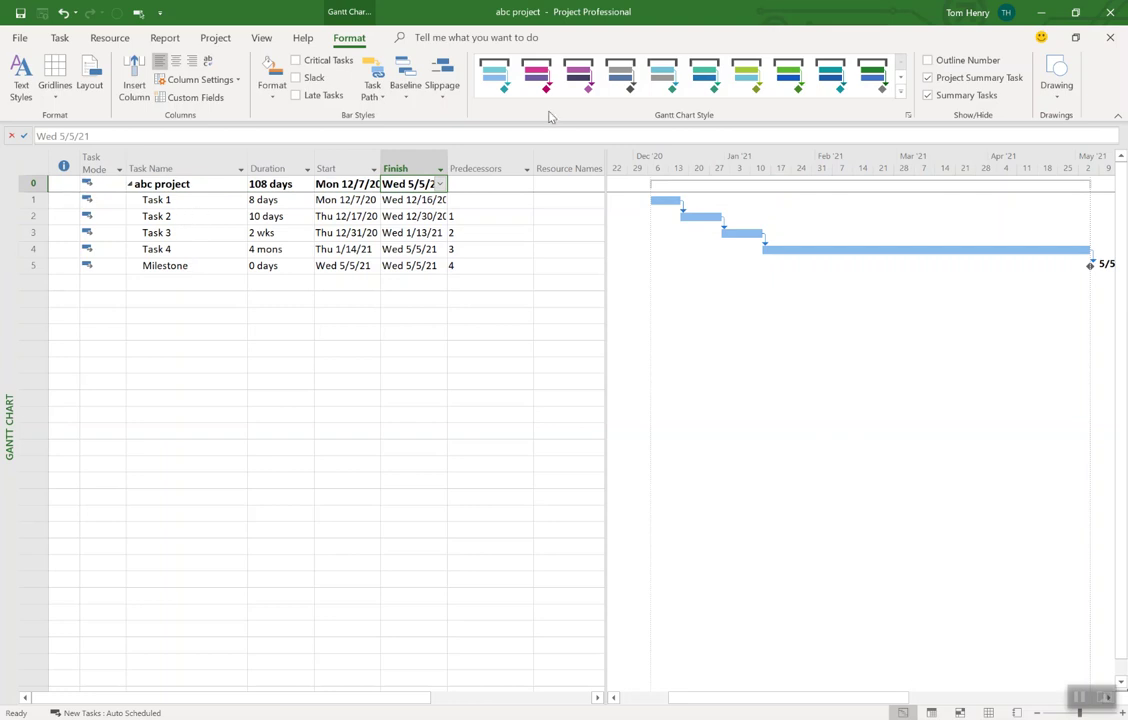
pyautogui.click(1013, 79)
pyautogui.click(1013, 79)
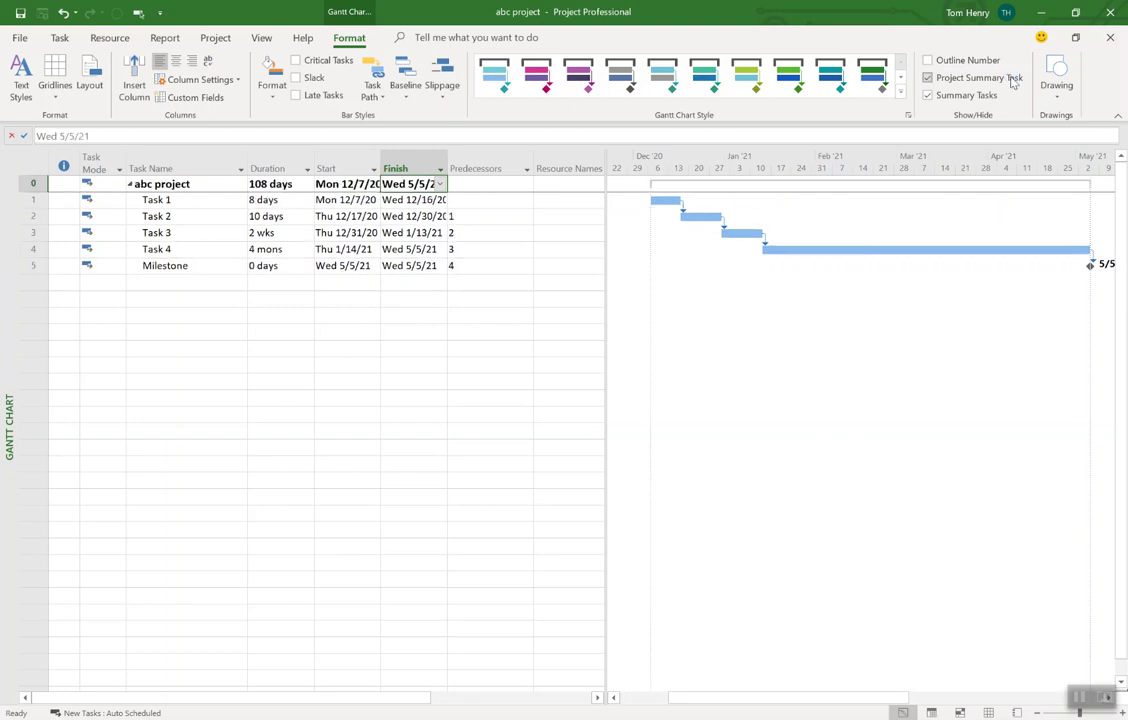
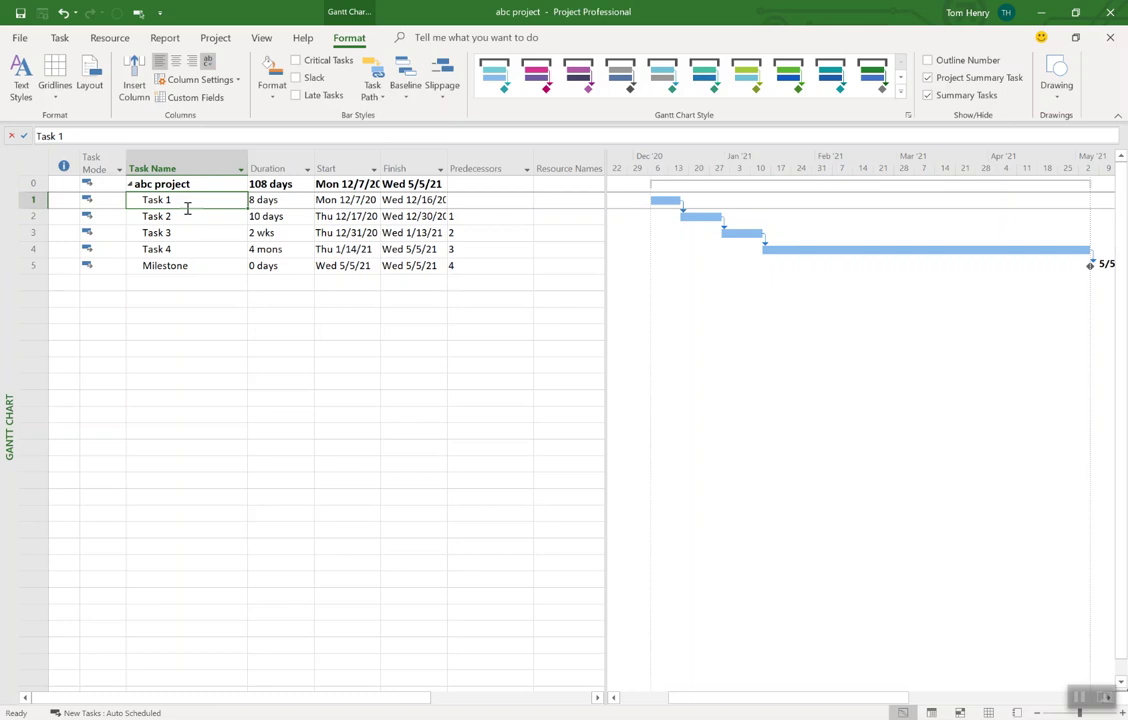
# - Insert a blank task row above Task 1 and name it 'Phase 1'
pyautogui.click(175, 232)
pyautogui.click(179, 206)
pyautogui.rightClick(181, 205)
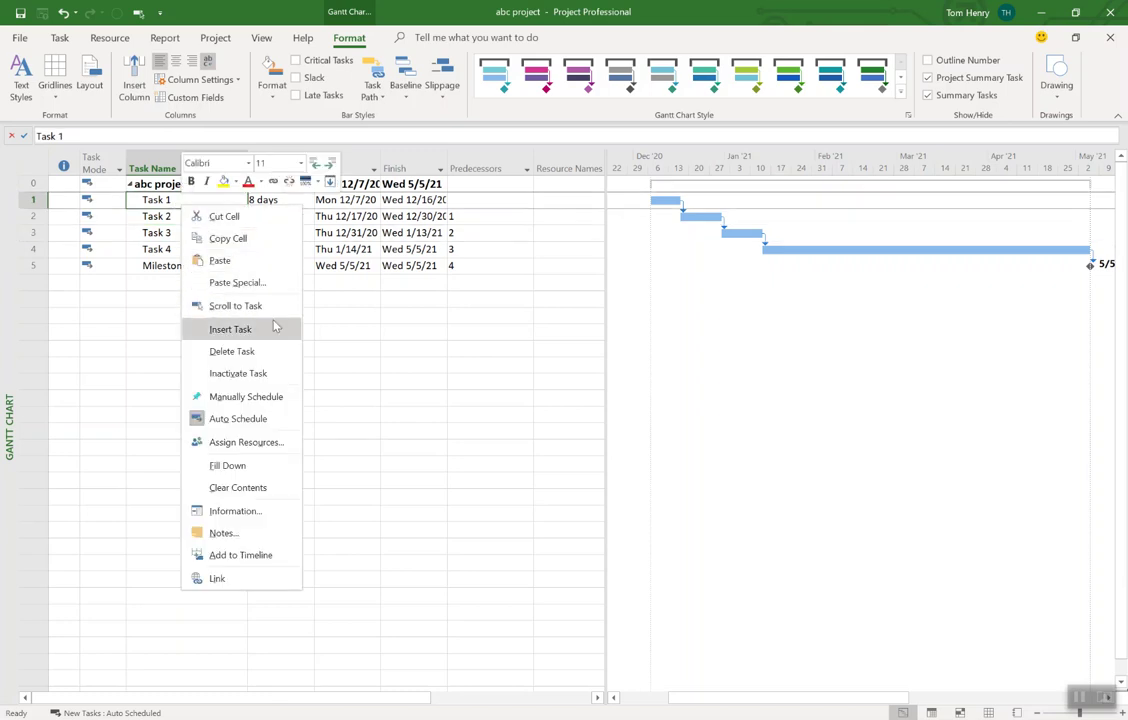
pyautogui.press('Escape')
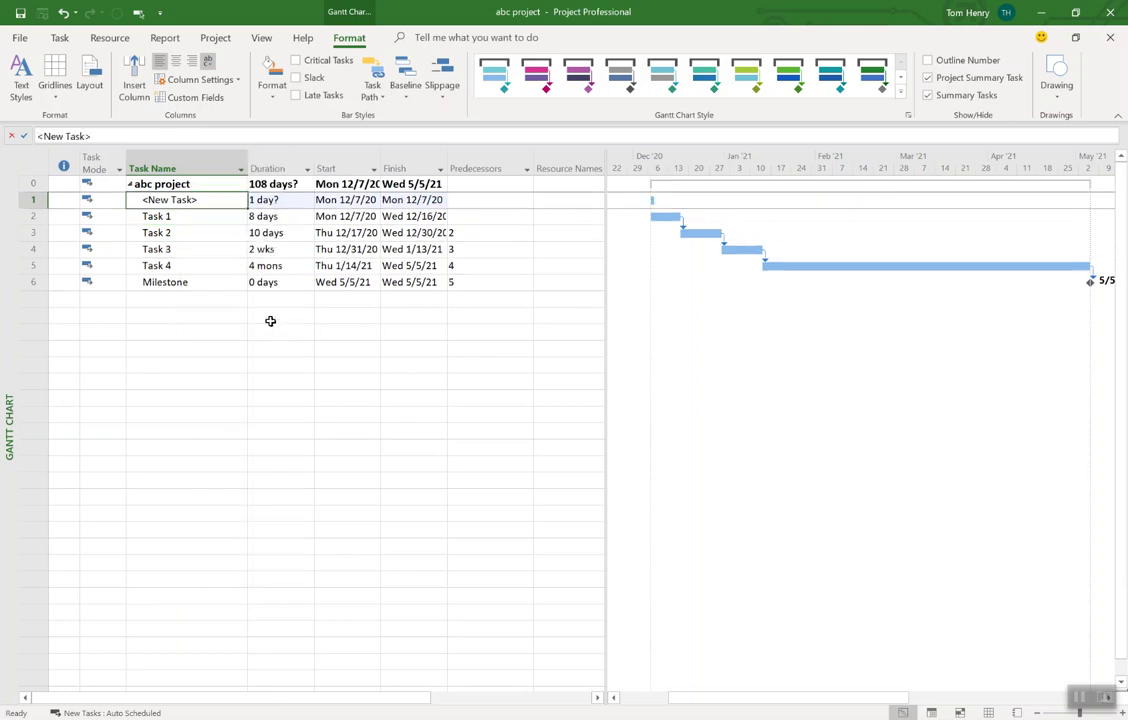
pyautogui.click(209, 300)
pyautogui.click(201, 203)
pyautogui.write('Phase 1')
pyautogui.press('Return')
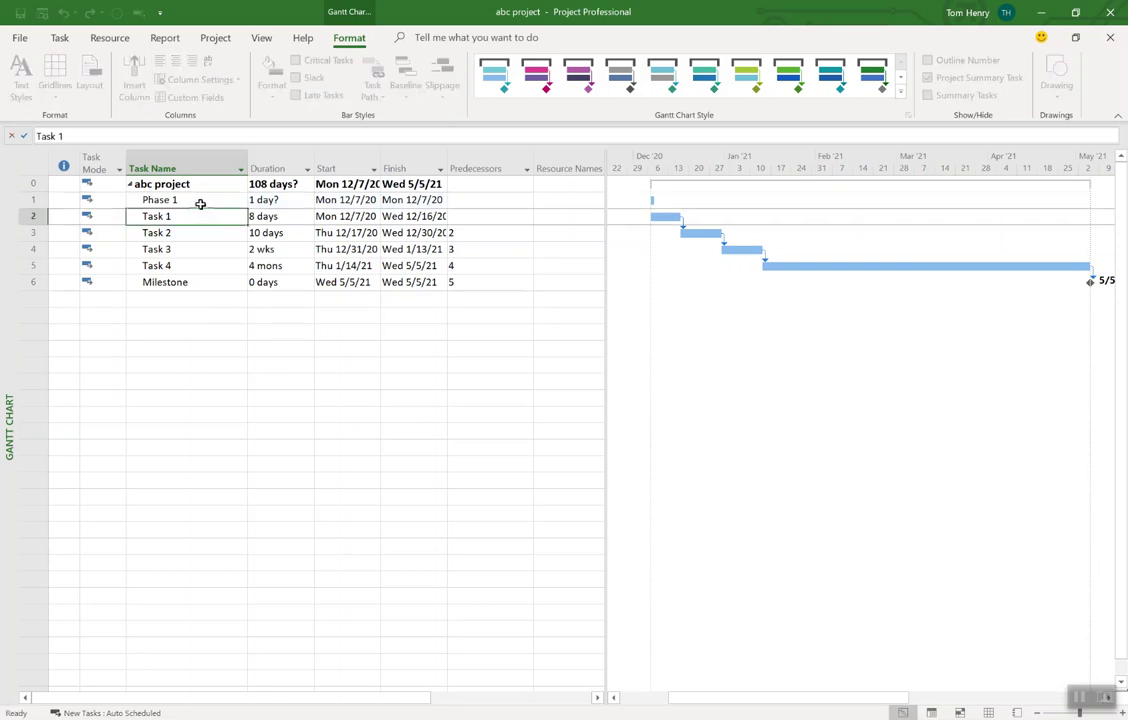
pyautogui.click(224, 323)
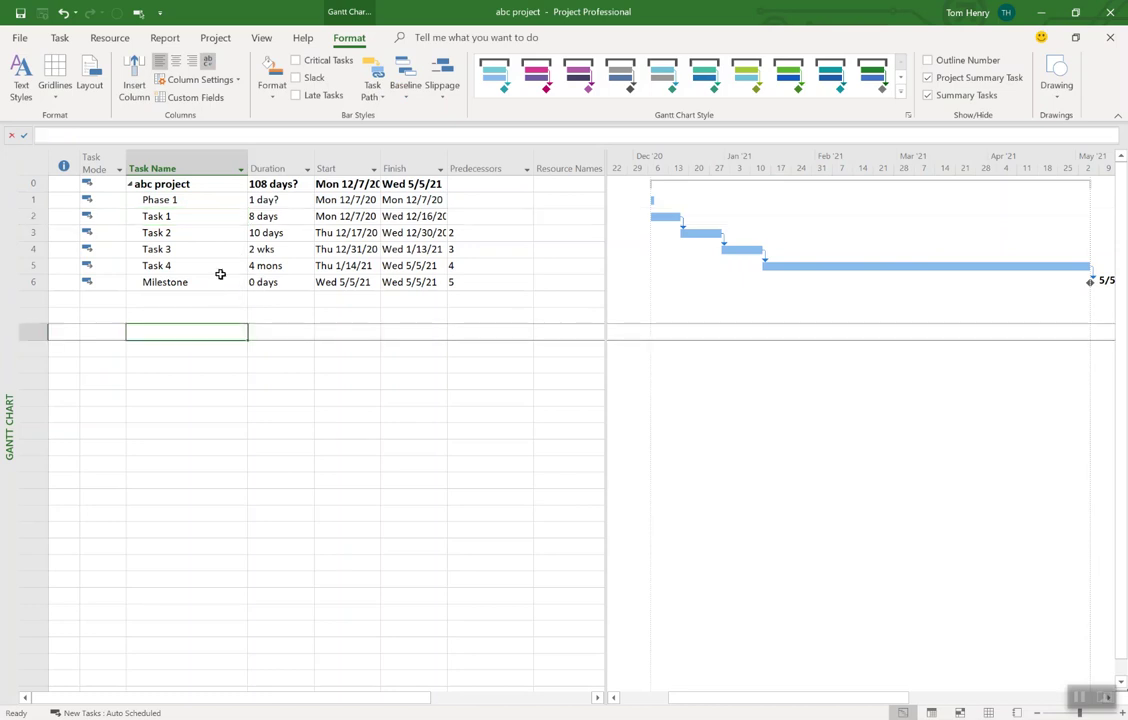
pyautogui.click(226, 199)
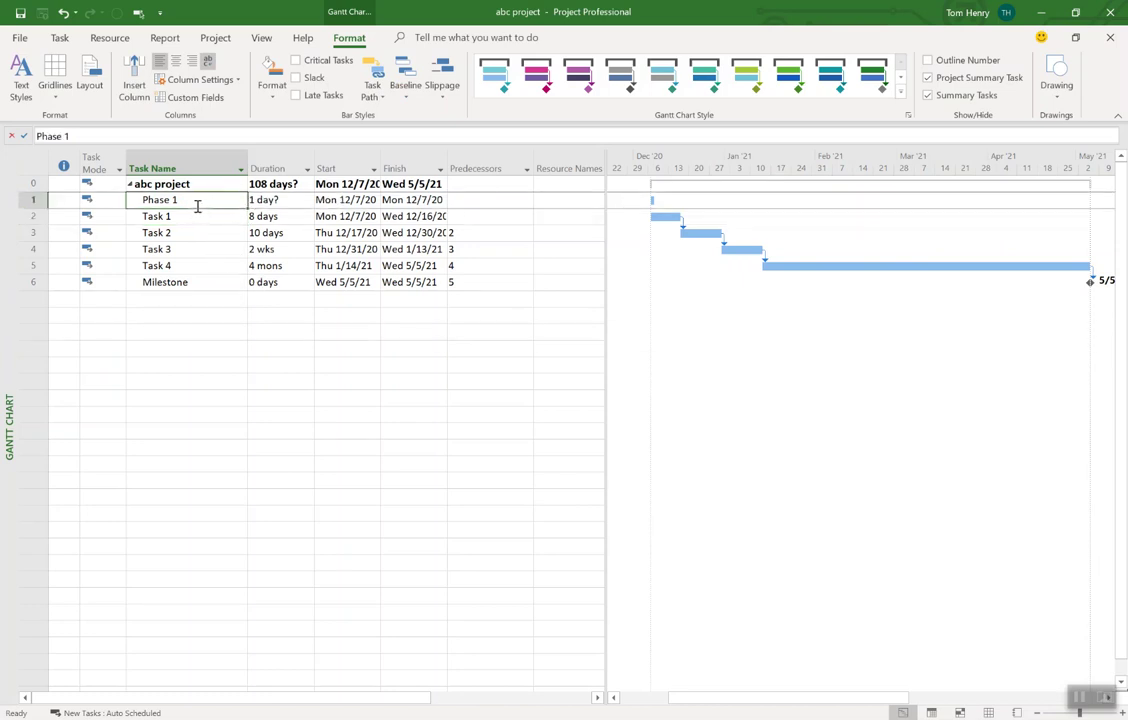
# - Indent Task 1 through Milestone under Phase 1, making it a 108-day summary, then collapse it
pyautogui.moveTo(208, 215); pyautogui.dragTo(206, 276)
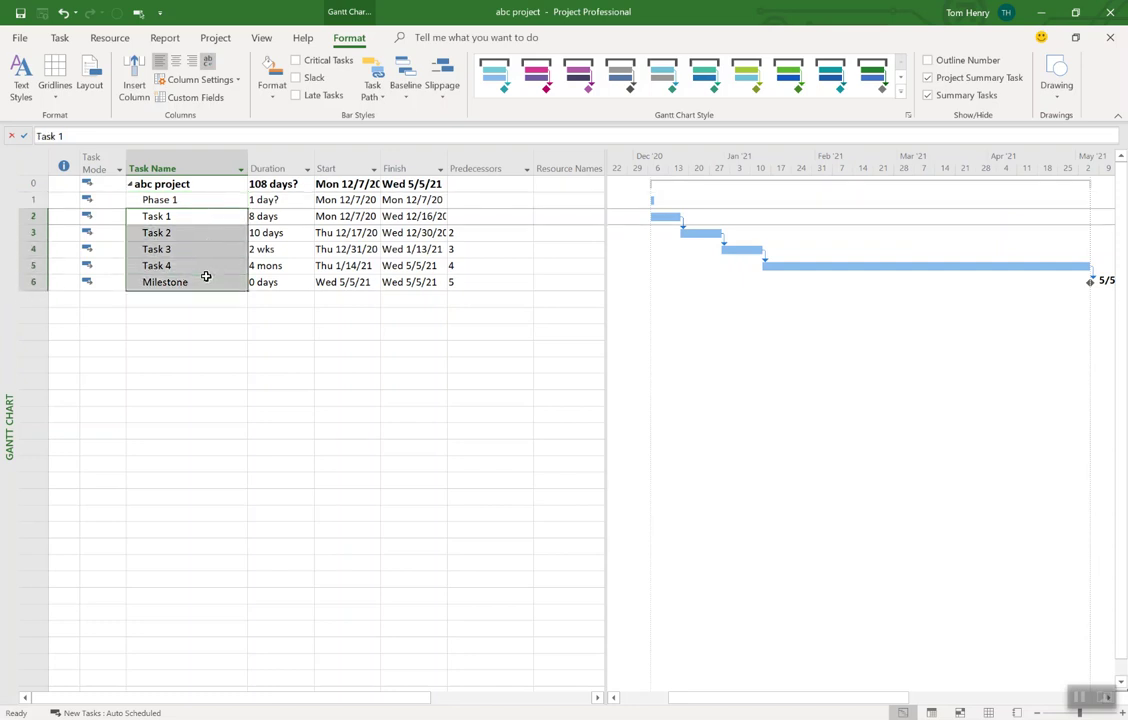
pyautogui.click(64, 40)
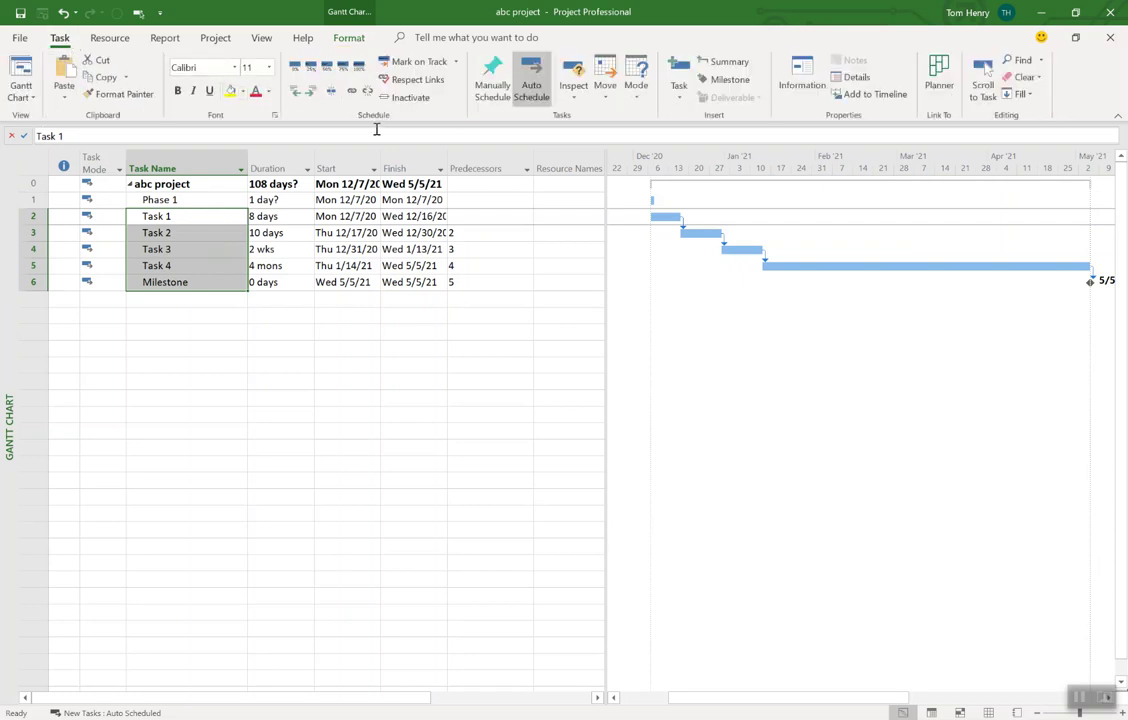
pyautogui.click(310, 92)
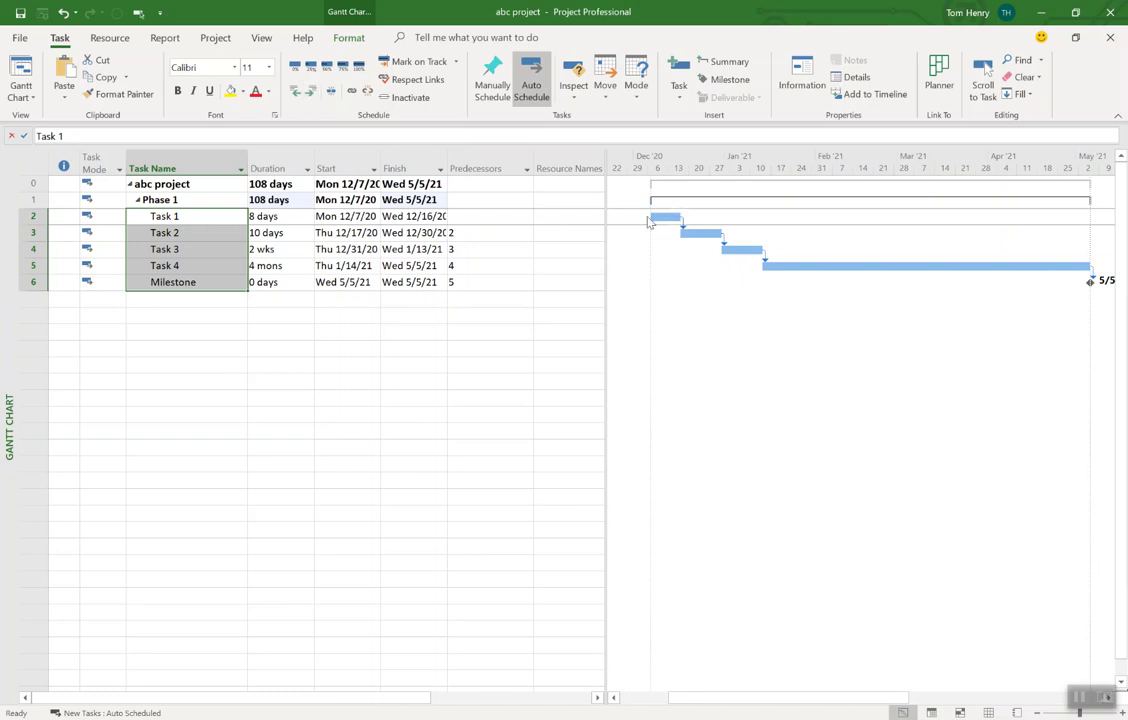
pyautogui.click(225, 199)
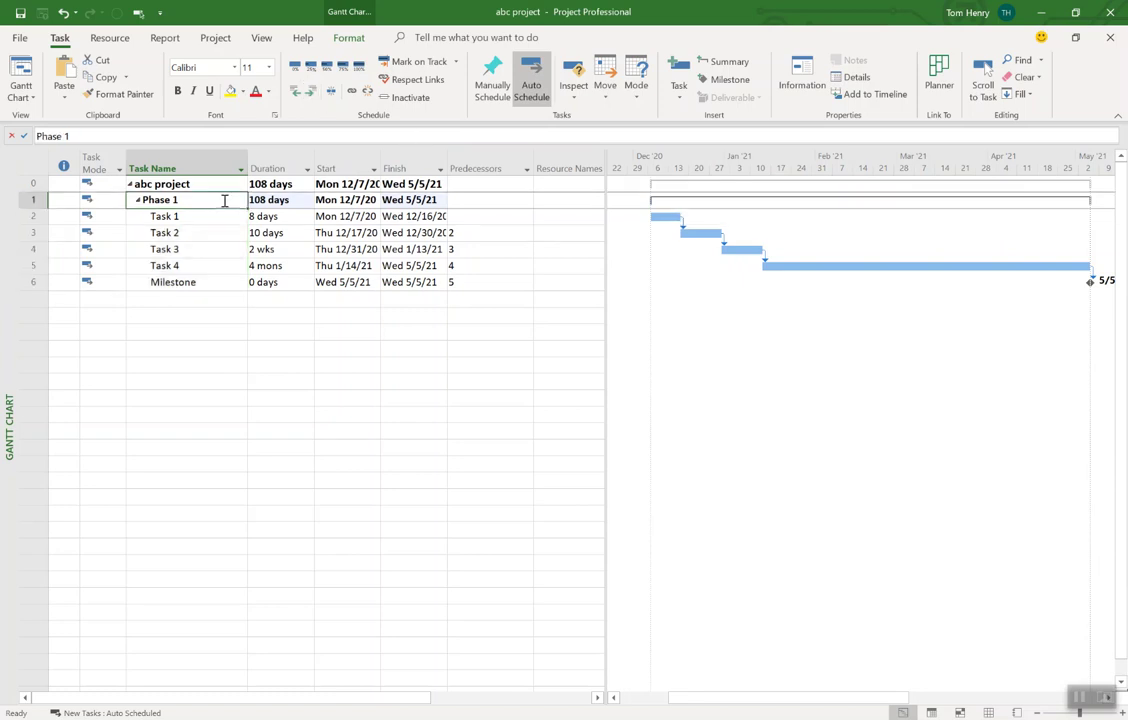
pyautogui.click(280, 201)
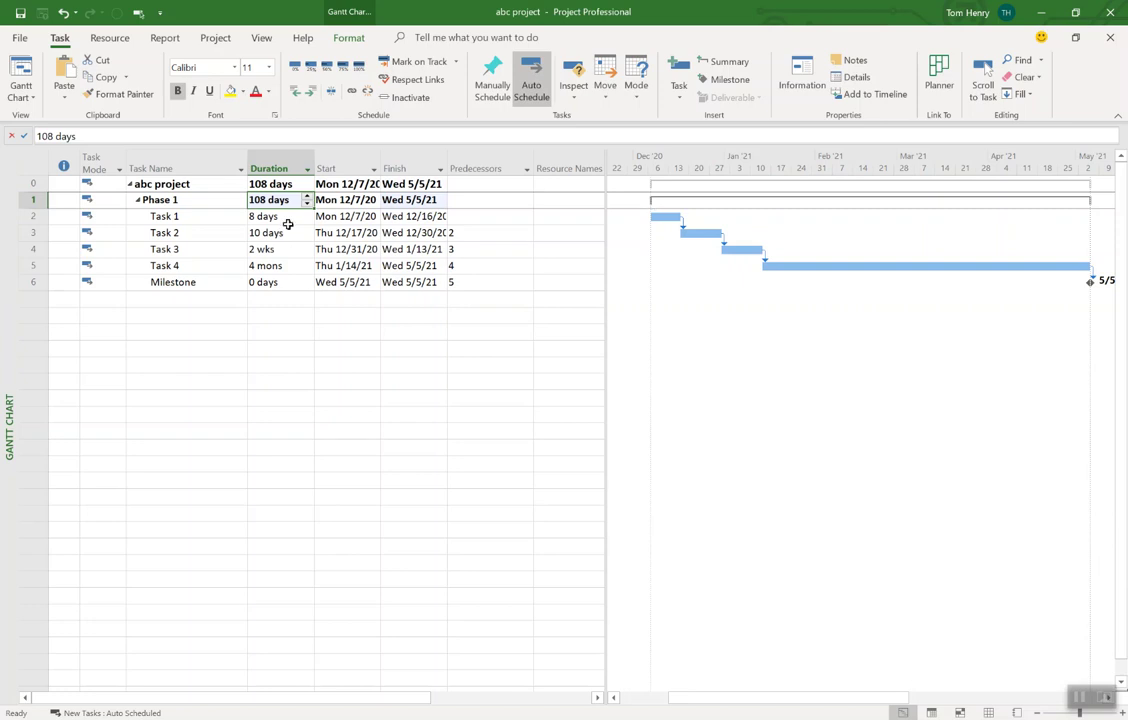
pyautogui.moveTo(216, 219); pyautogui.dragTo(212, 275)
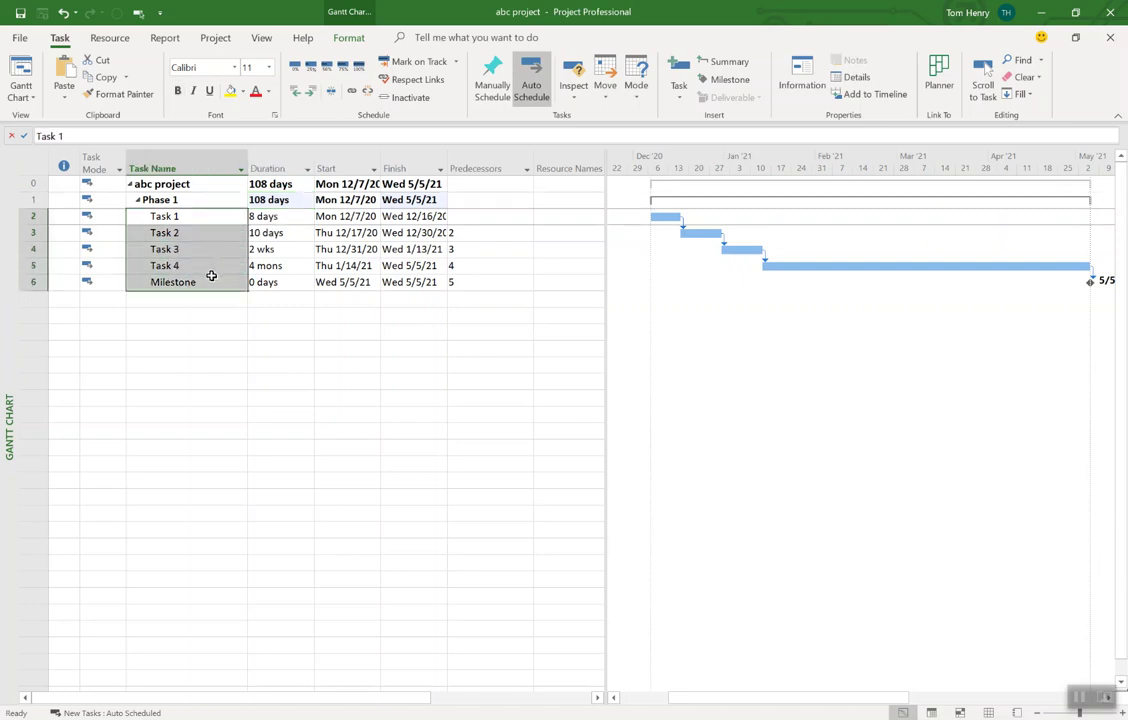
pyautogui.click(137, 200)
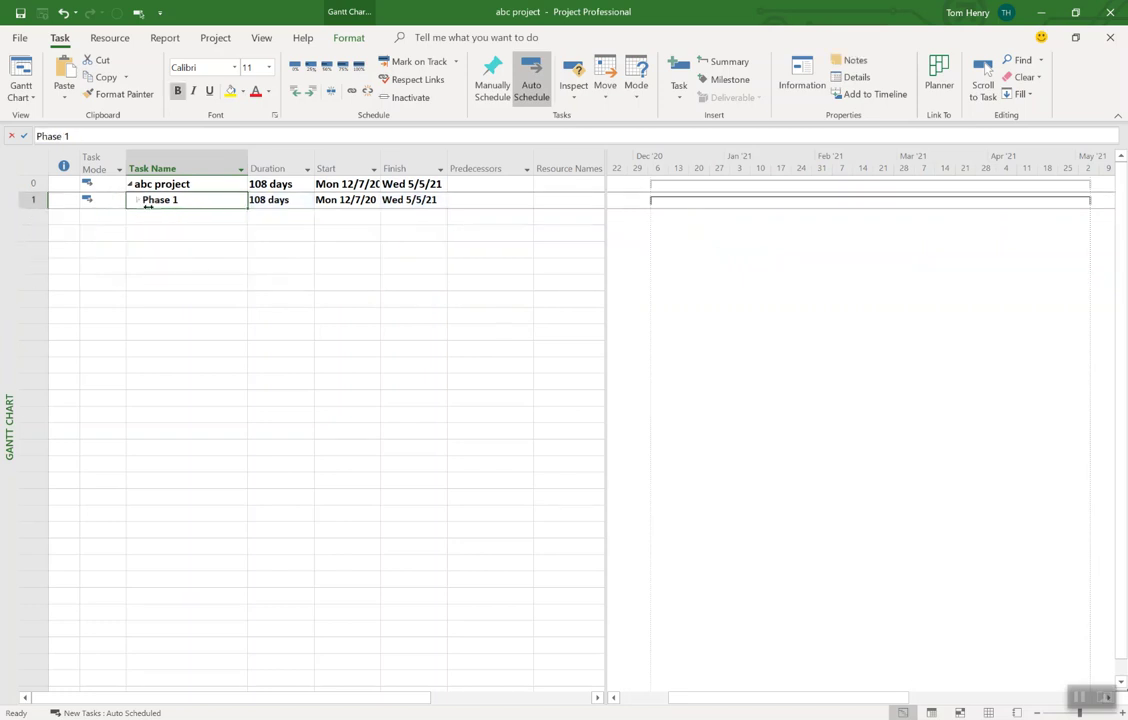
# - Enter the task names Phase 2, Task 5, Task 6, Task 7 and Milestone 2 in successive rows
pyautogui.click(157, 215)
pyautogui.write('Phase ')
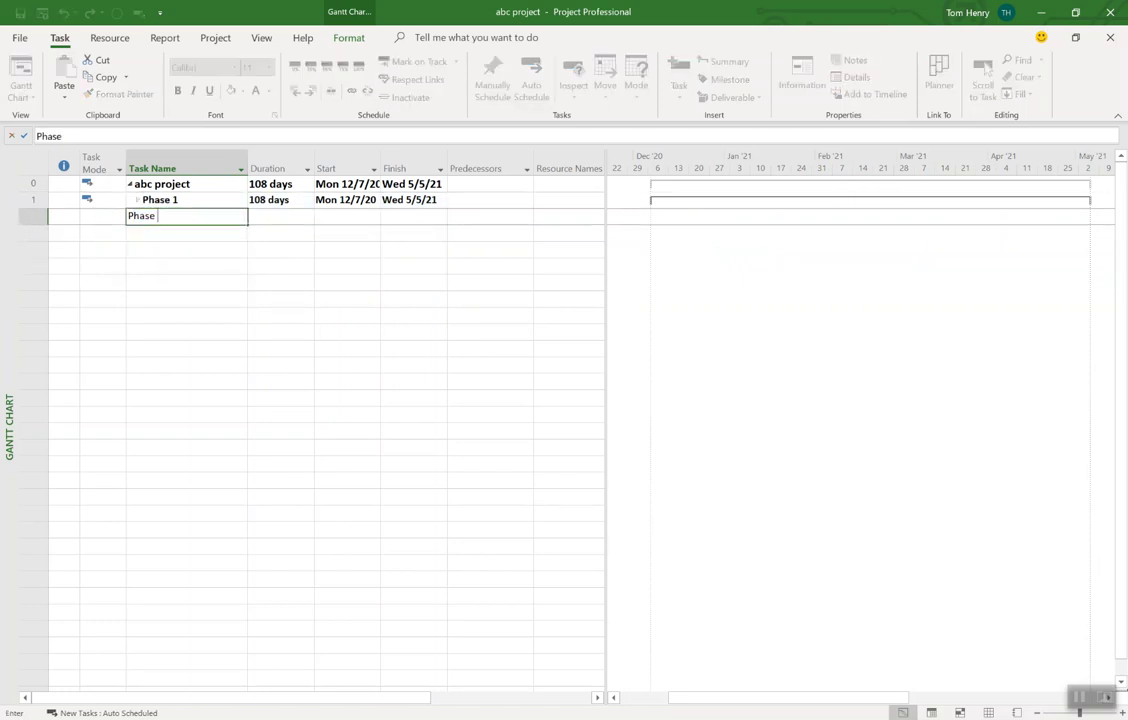
pyautogui.write('2')
pyautogui.press('Return')
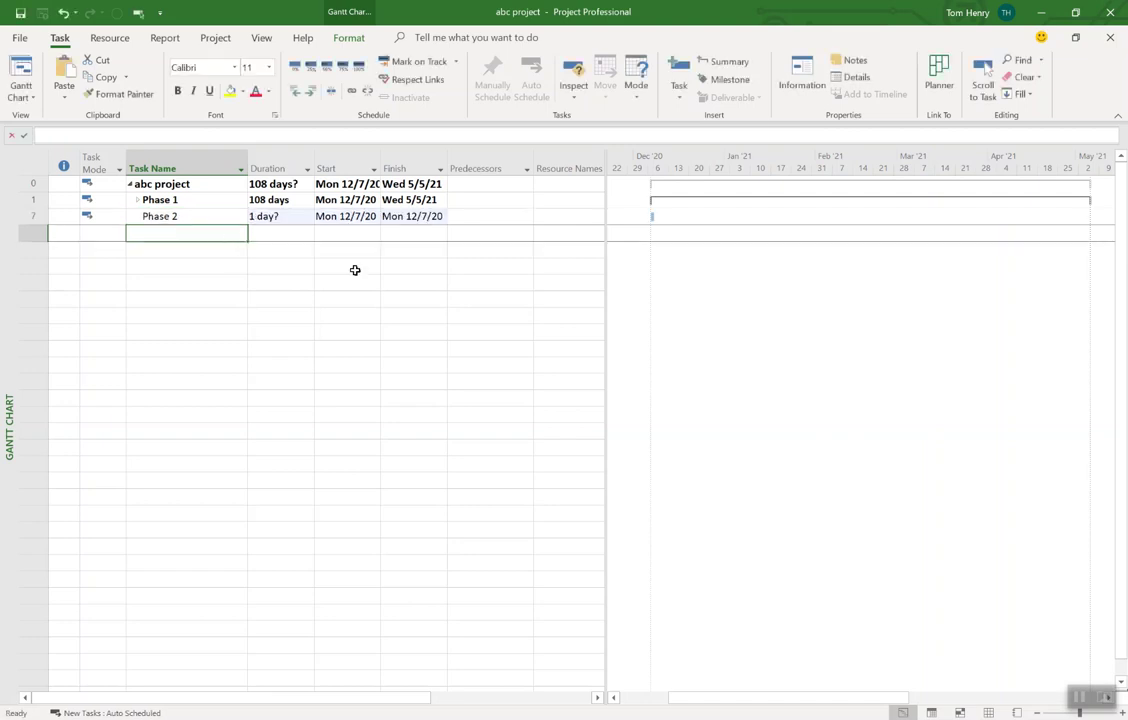
pyautogui.write('Task 5')
pyautogui.press('Return')
pyautogui.write('Task ')
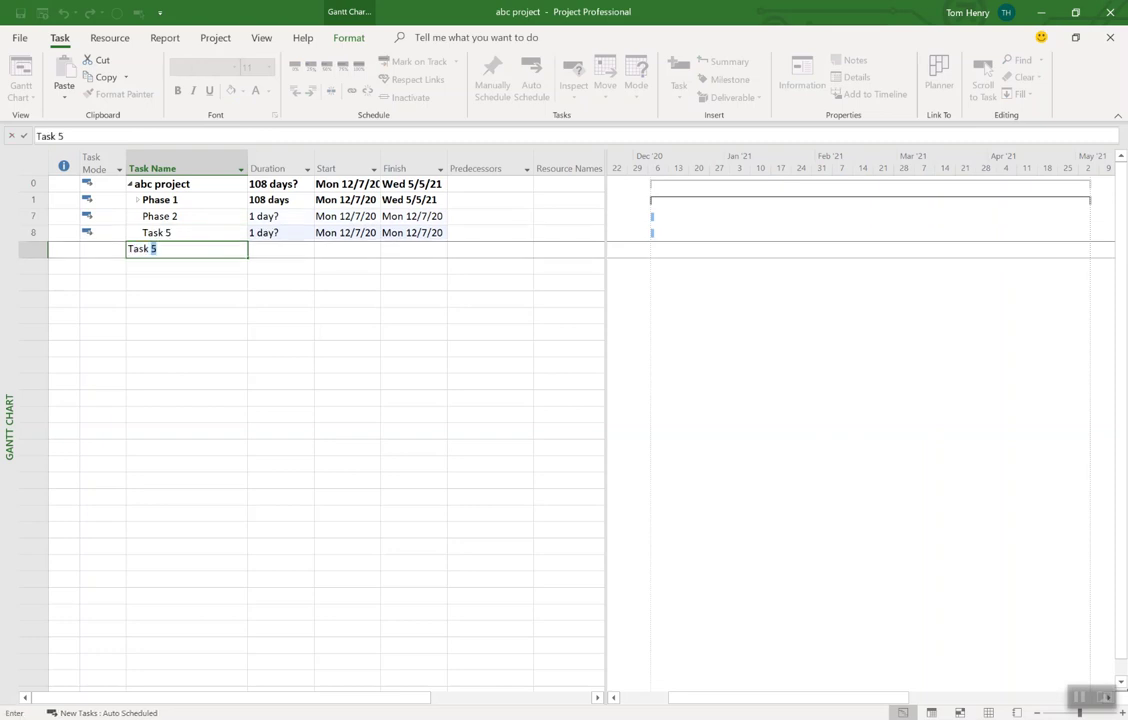
pyautogui.write('6')
pyautogui.press('Return')
pyautogui.write('Task 7')
pyautogui.press('Return')
pyautogui.write('Milestone 2')
pyautogui.press('Return')
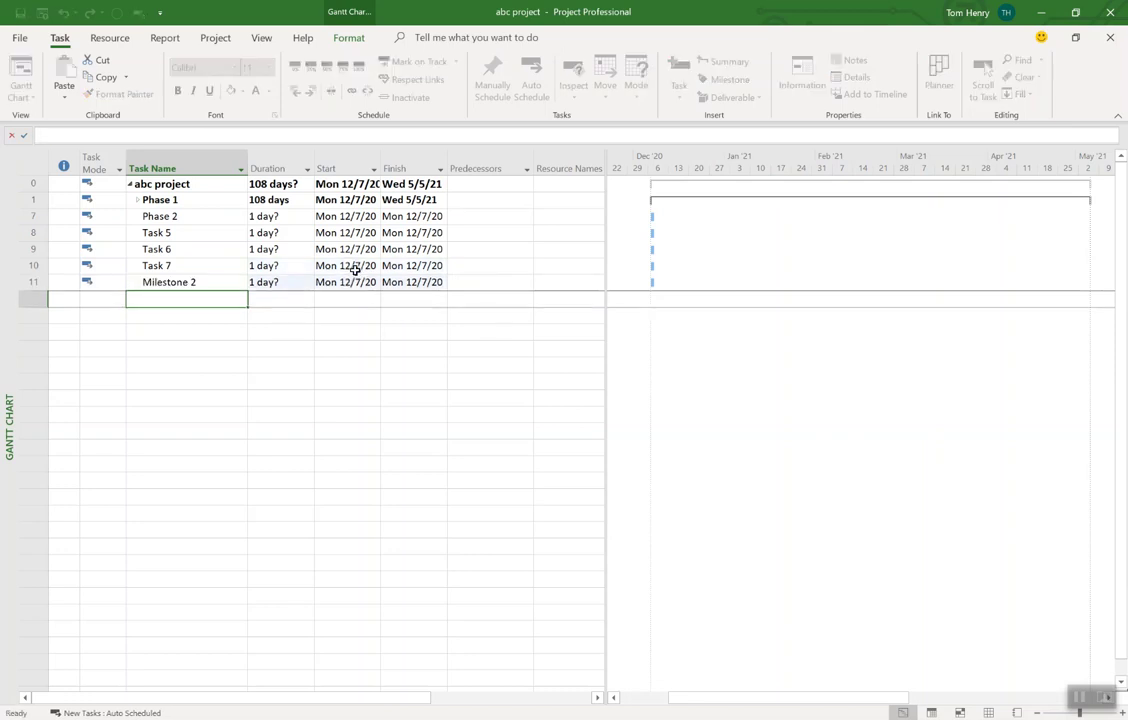
# - Set durations of 5 days for Phase 2, 3 days for Task 5 and 6 days for Task 6
pyautogui.click(281, 217)
pyautogui.write('5')
pyautogui.press('Return')
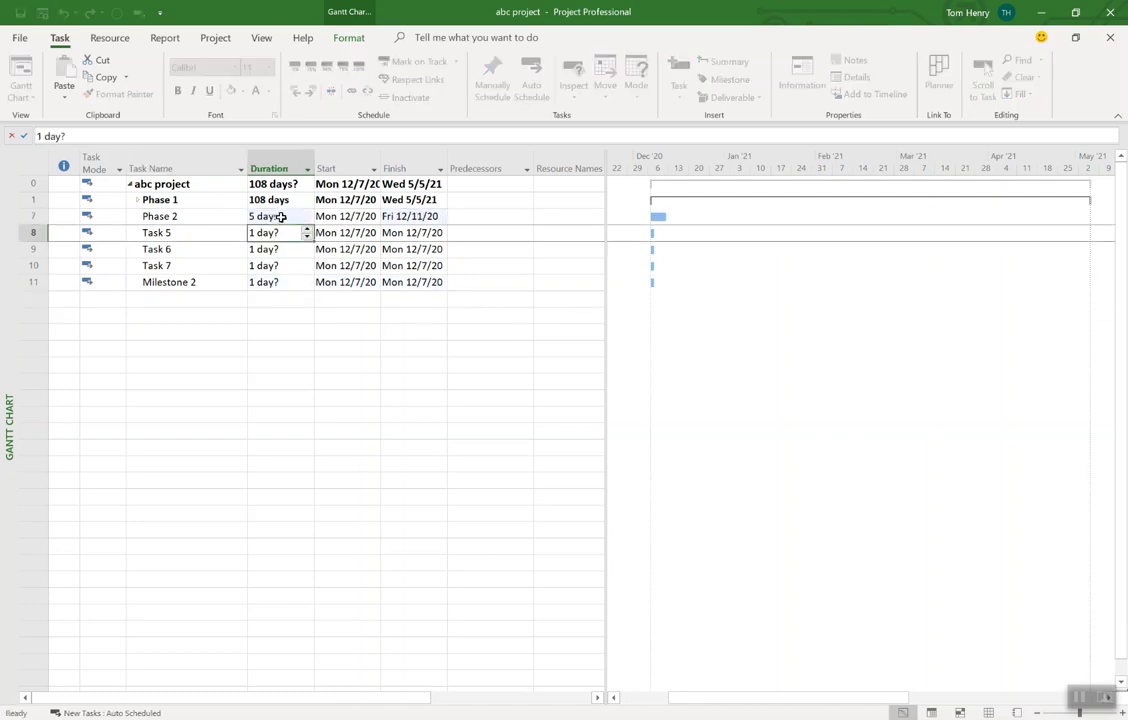
pyautogui.write('3')
pyautogui.press('Return')
pyautogui.write('6')
pyautogui.press('Return')
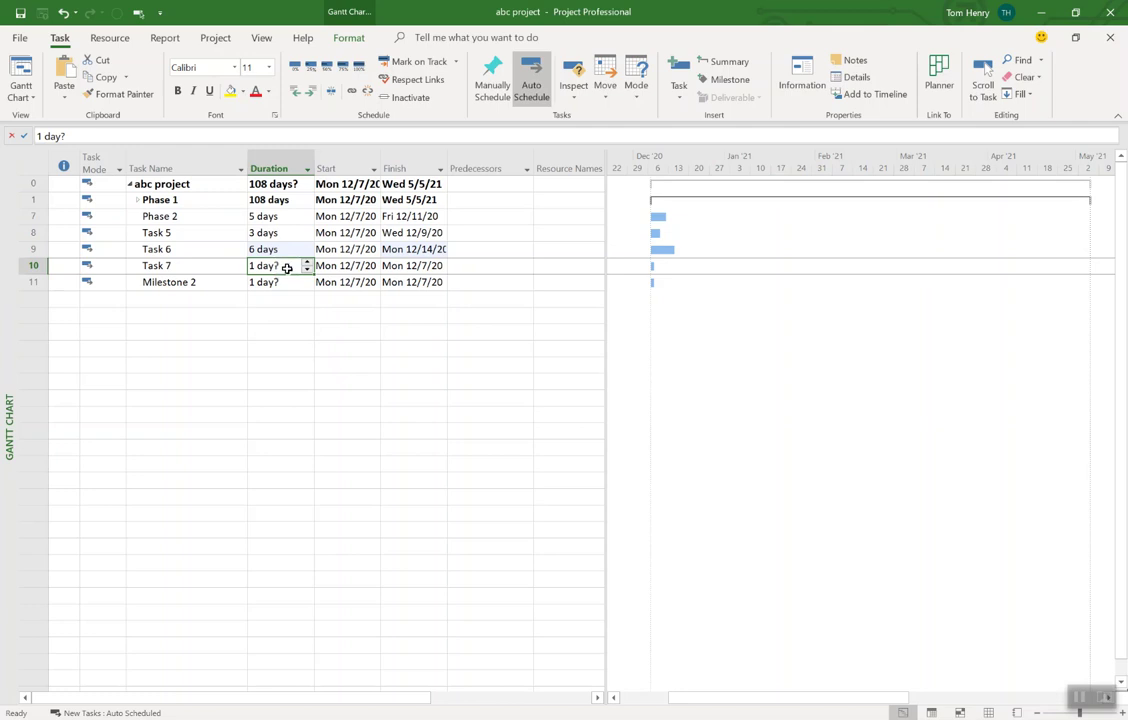
# - Give Task 7 a firm 5-day duration, correcting the first entry
pyautogui.write('5d')
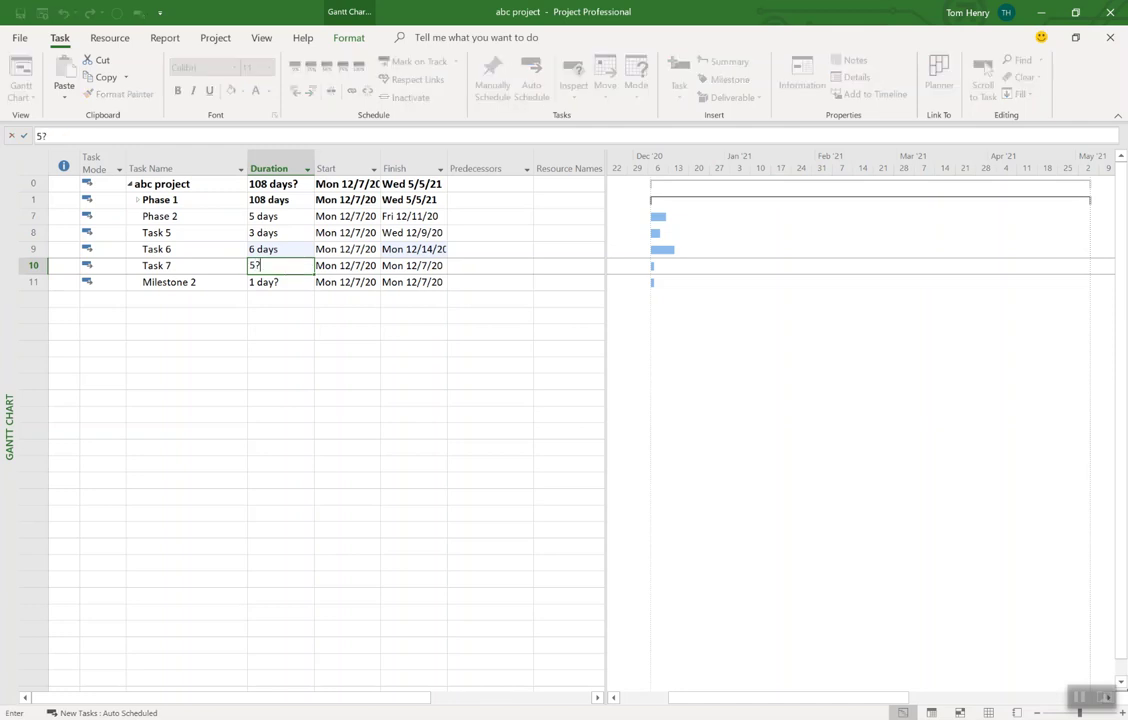
pyautogui.press('Return')
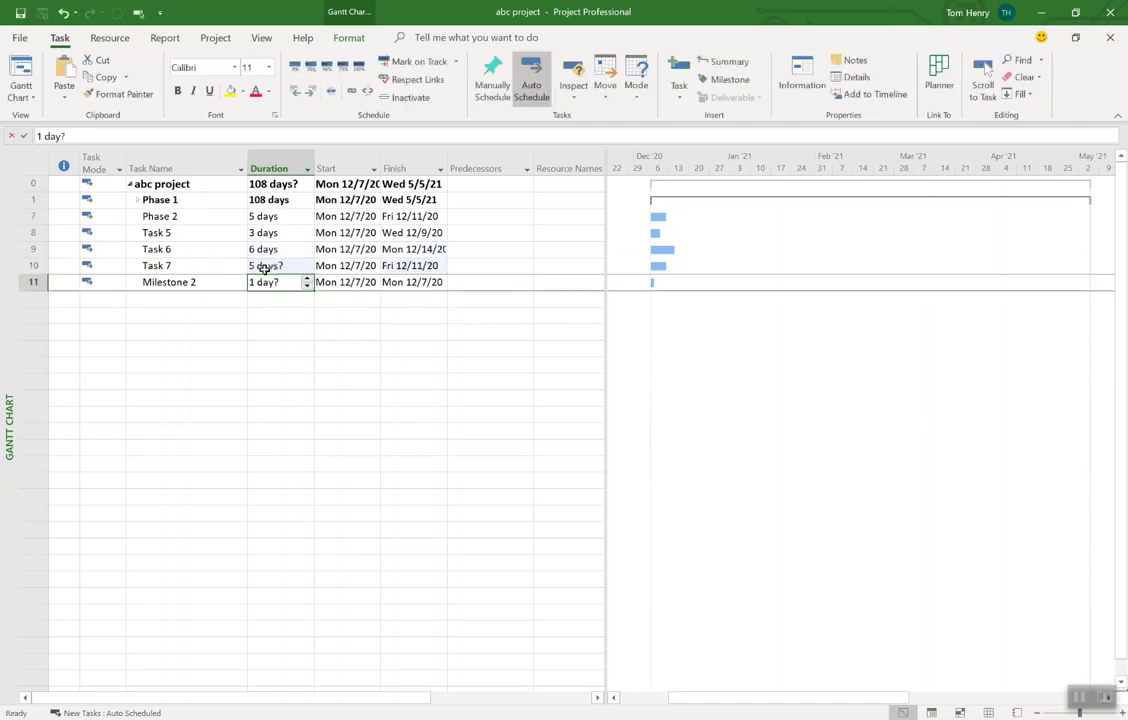
pyautogui.click(289, 266)
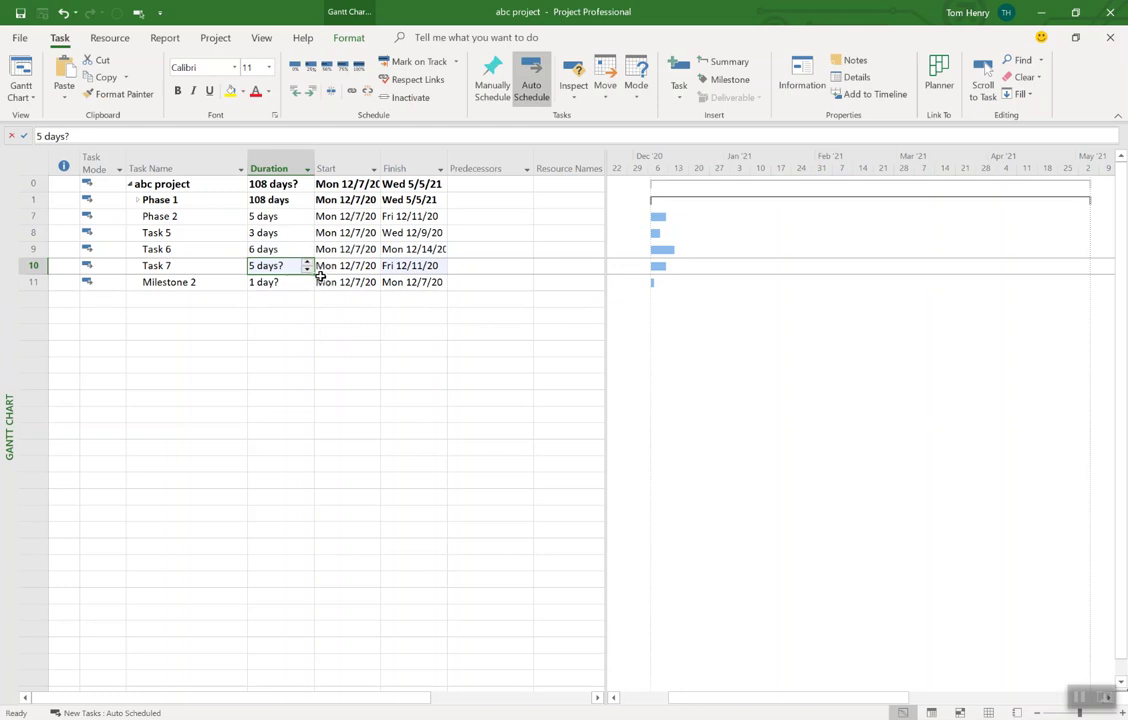
pyautogui.write('5')
pyautogui.press('Return')
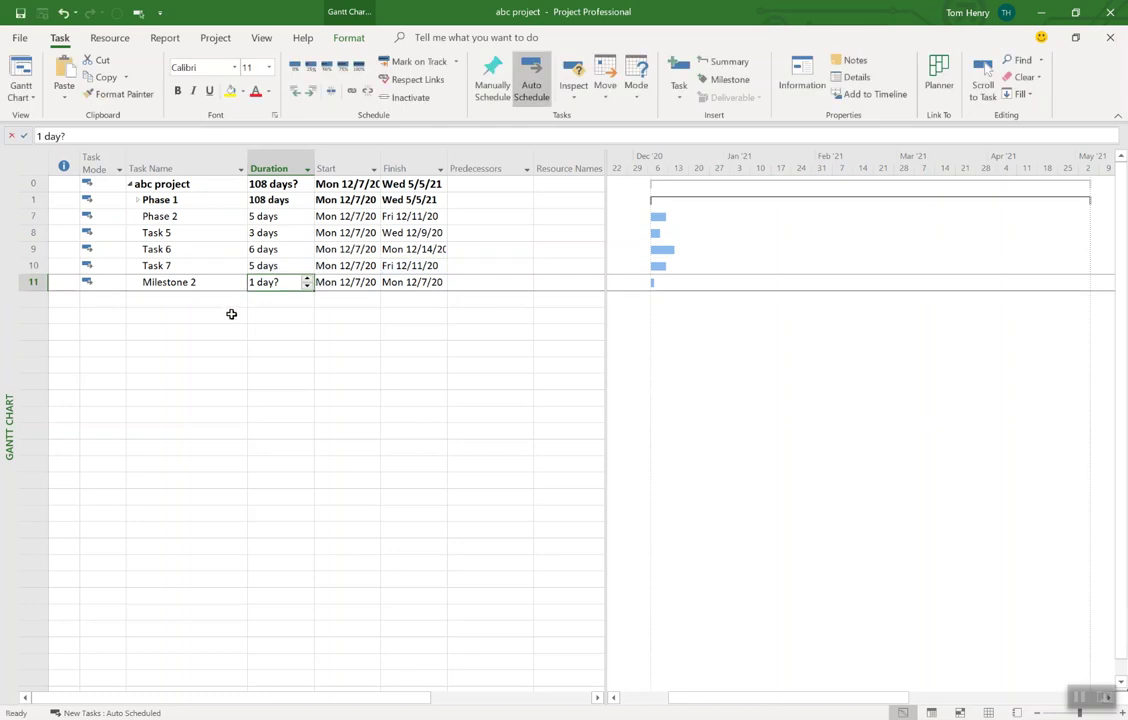
# - Indent Tasks 5–7 under Phase 2, set Milestone 2's duration to 0, and collapse Phase 2
pyautogui.moveTo(209, 231); pyautogui.dragTo(207, 267)
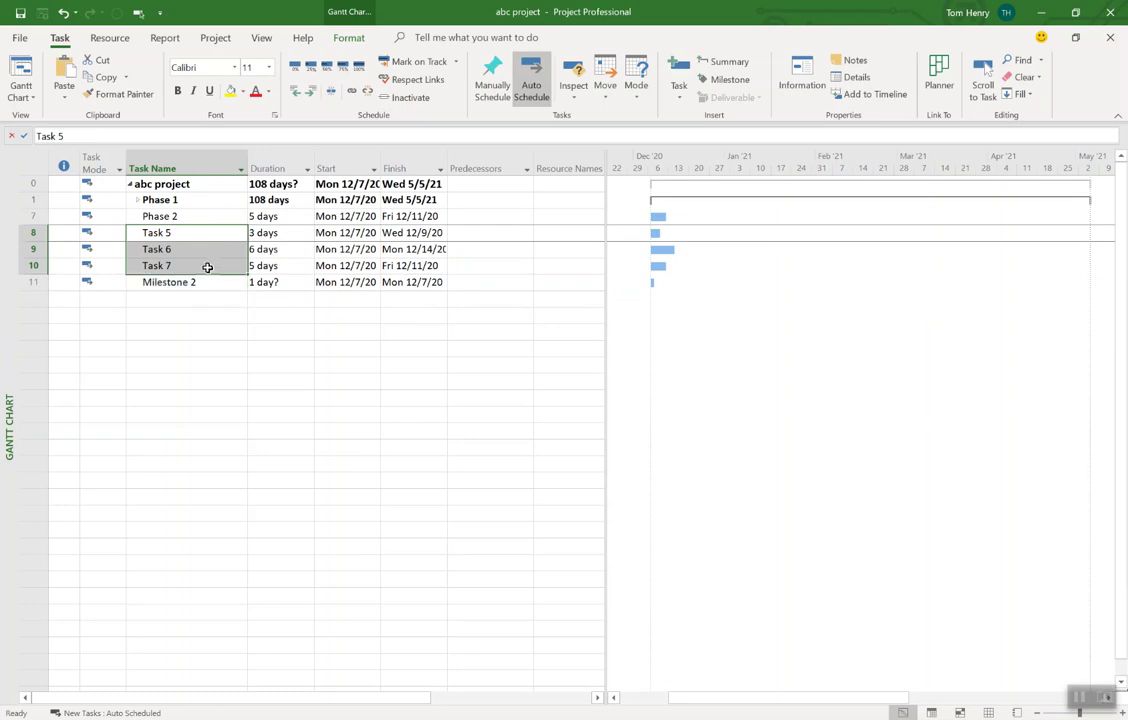
pyautogui.click(316, 91)
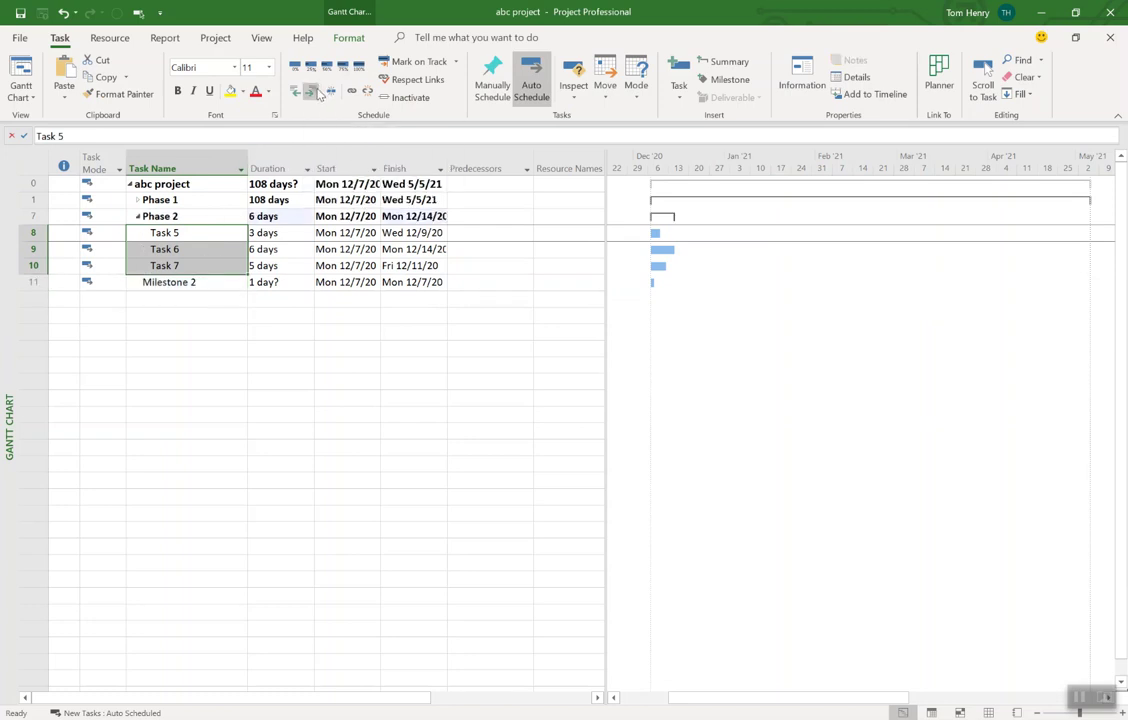
pyautogui.click(304, 283)
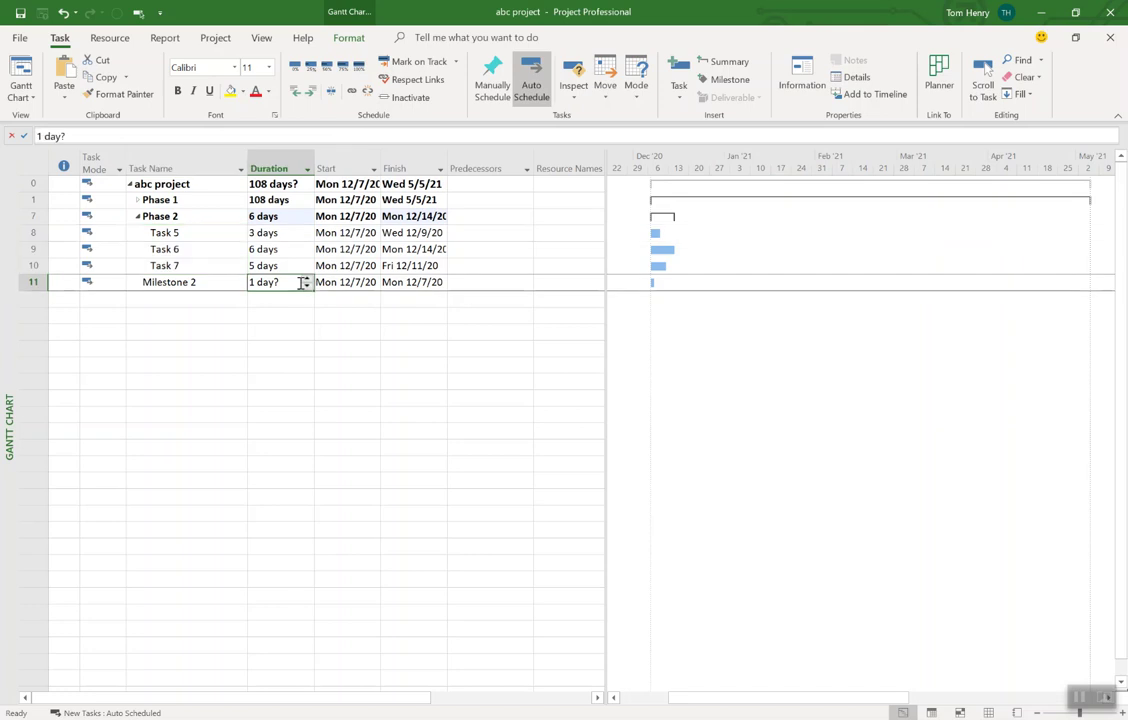
pyautogui.write('0')
pyautogui.press('Return')
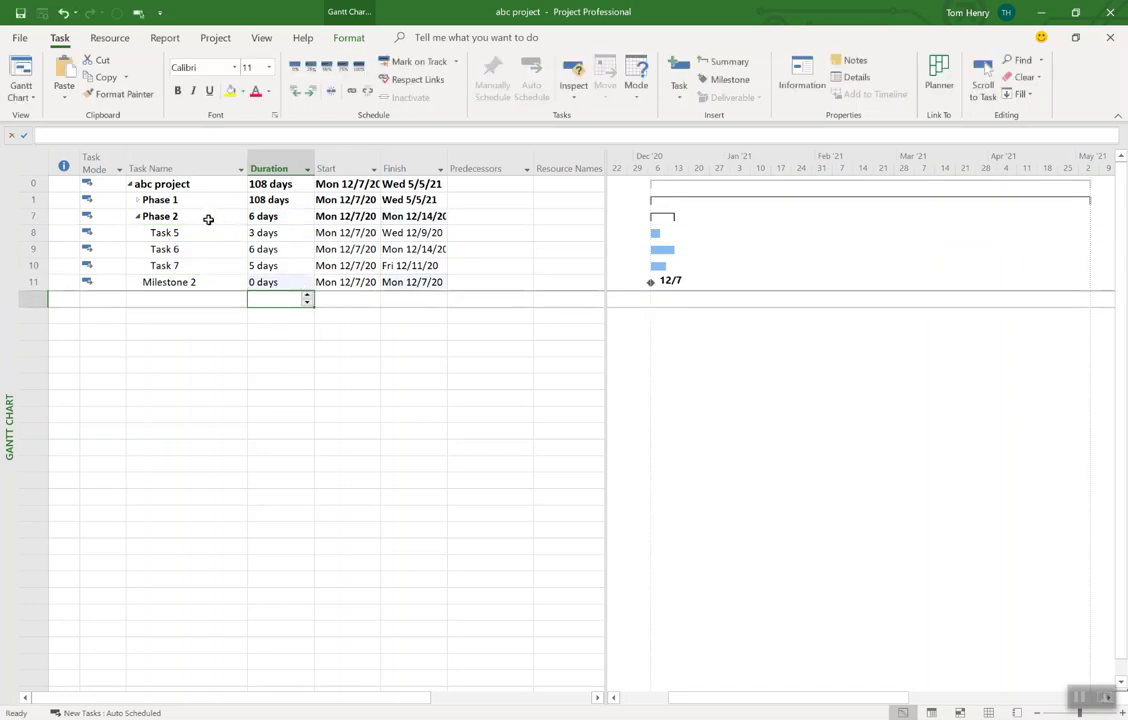
pyautogui.click(139, 217)
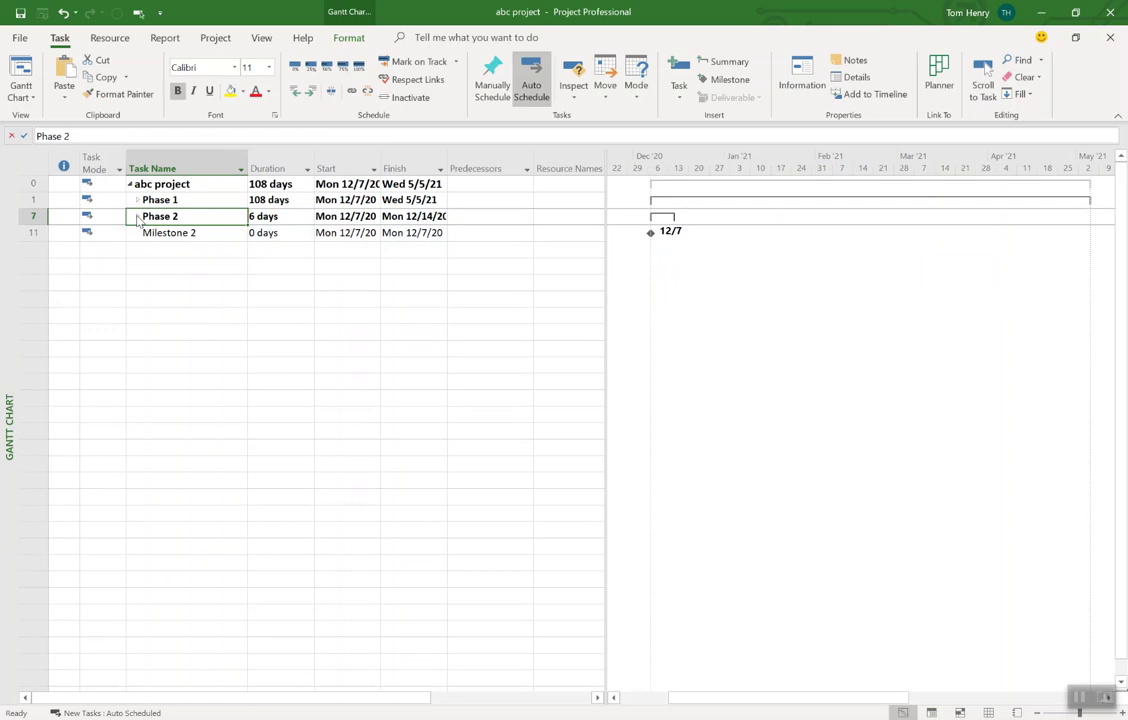
# - Expand and re-collapse Phase 2, then select the Phase 1 and Milestone 2 rows
pyautogui.click(138, 216)
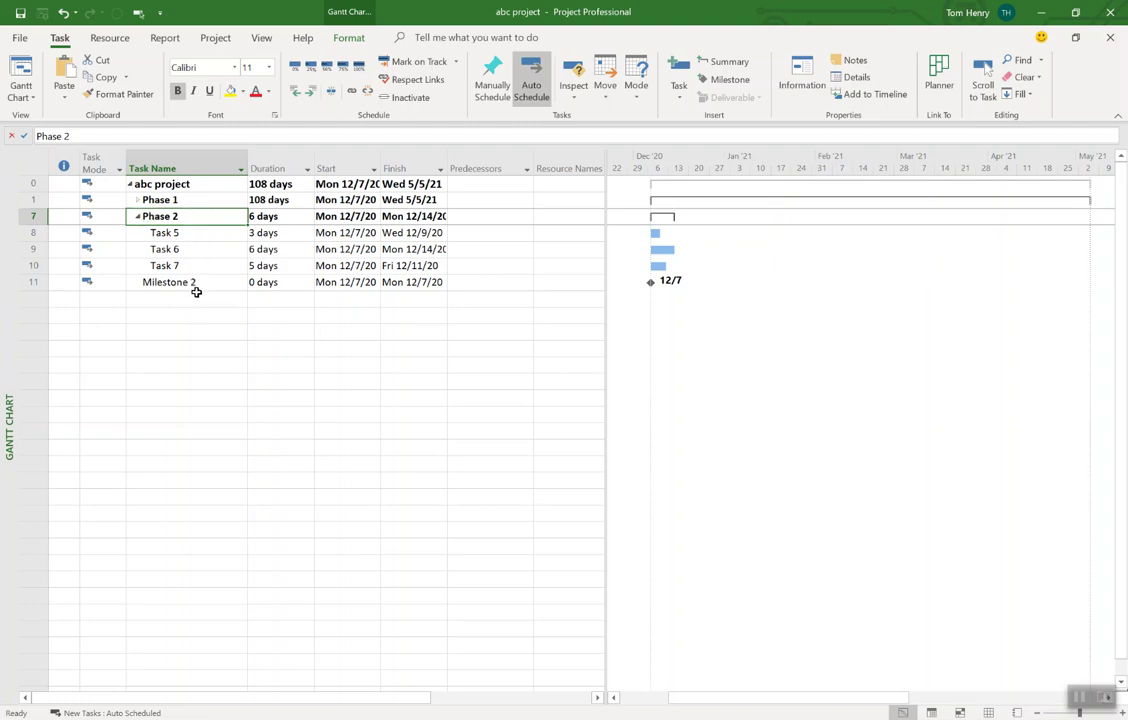
pyautogui.click(137, 216)
pyautogui.click(170, 262)
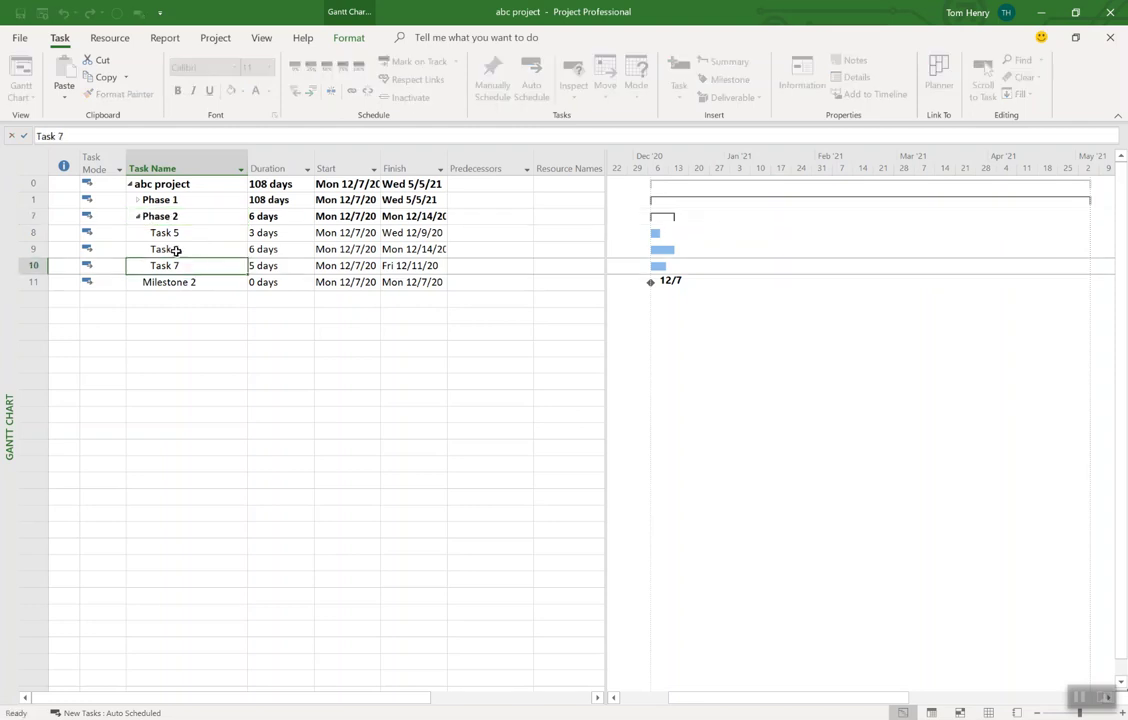
pyautogui.click(137, 216)
pyautogui.click(138, 217)
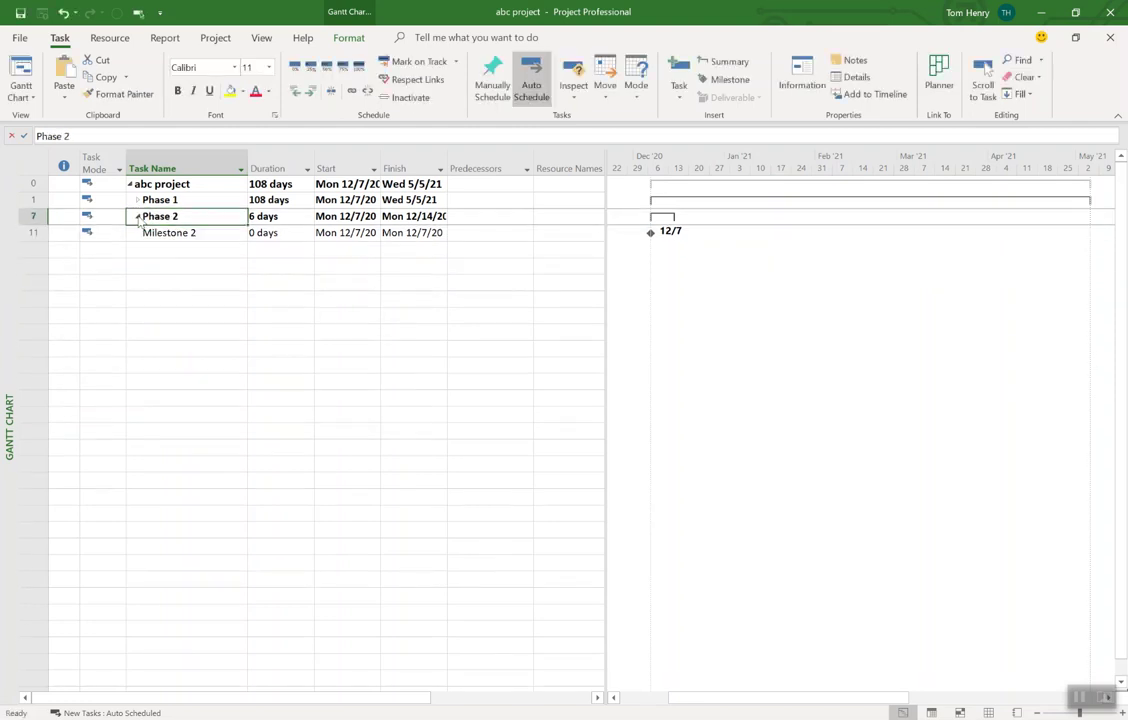
pyautogui.click(183, 199)
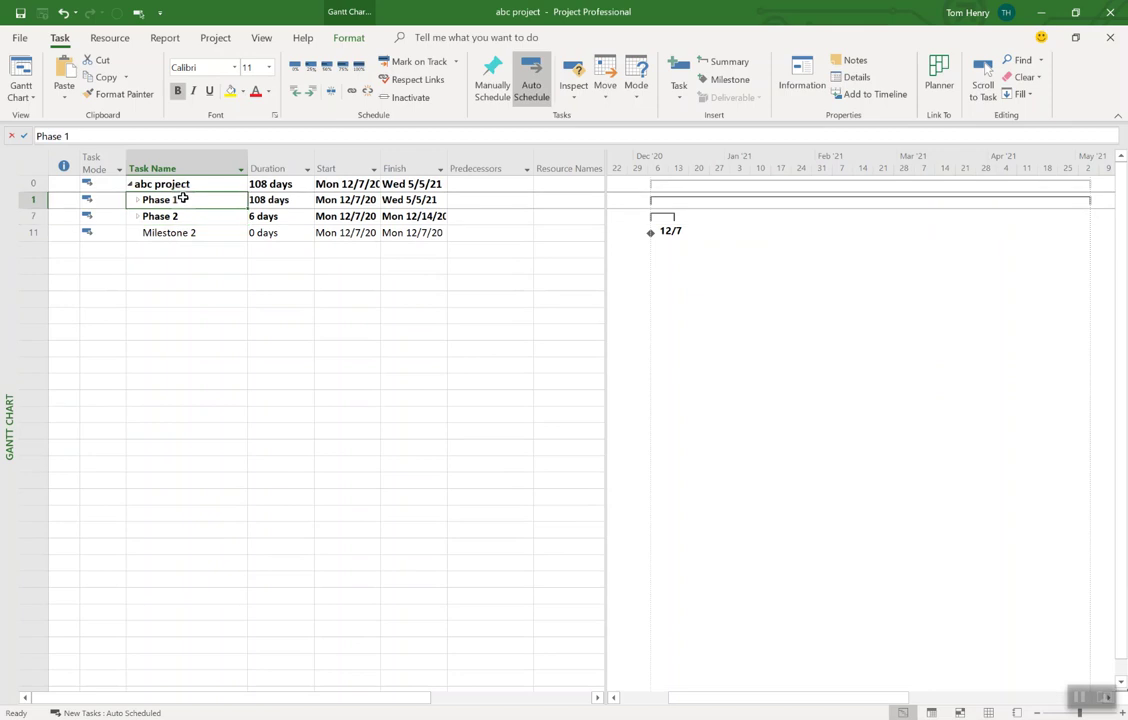
pyautogui.click(185, 214)
pyautogui.click(188, 230)
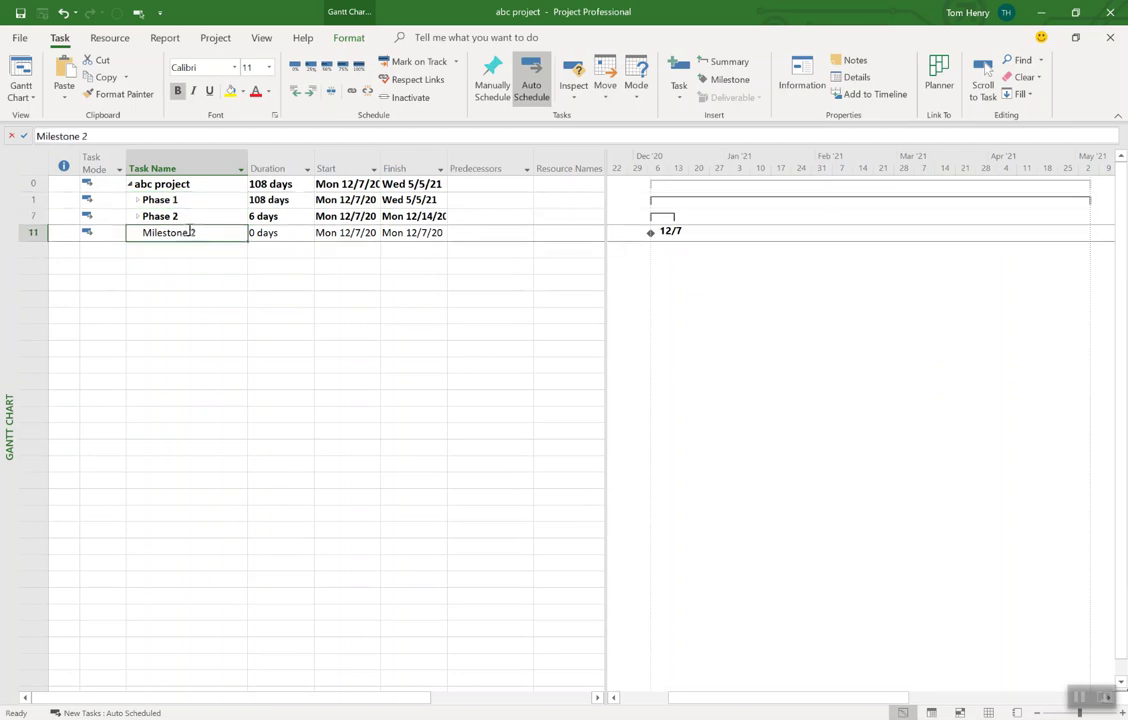
# - Outdent the Milestone out of Phase 1 to the top level, then collapse Phase 1
pyautogui.click(138, 200)
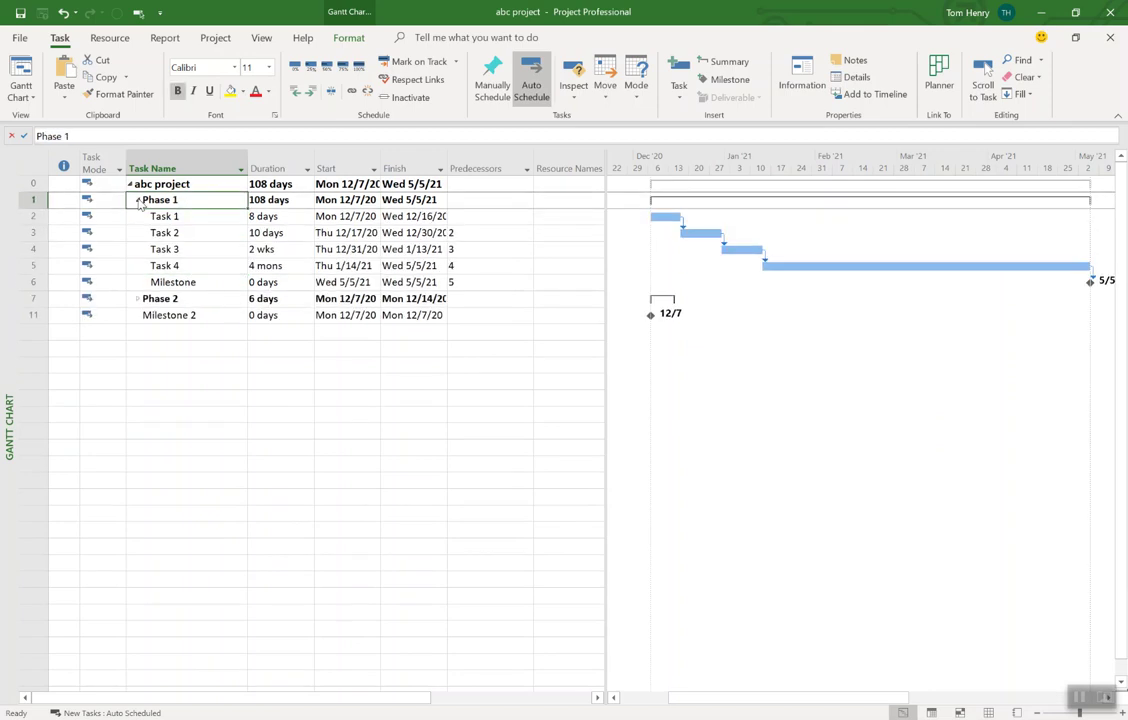
pyautogui.click(200, 282)
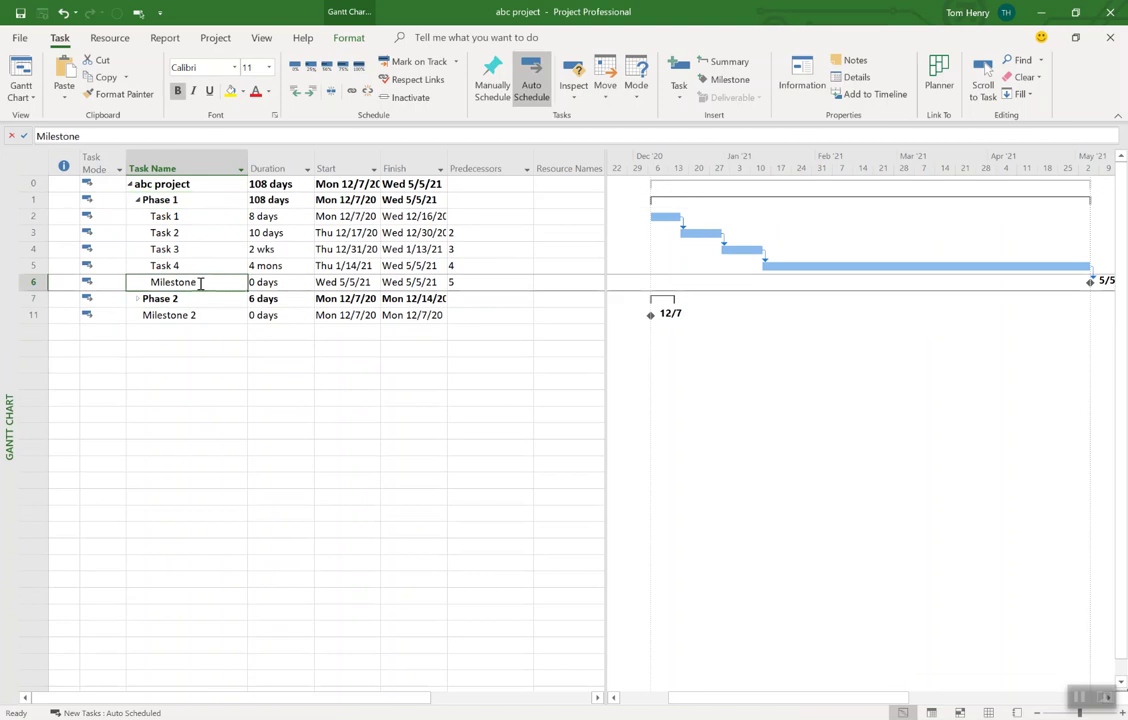
pyautogui.click(296, 91)
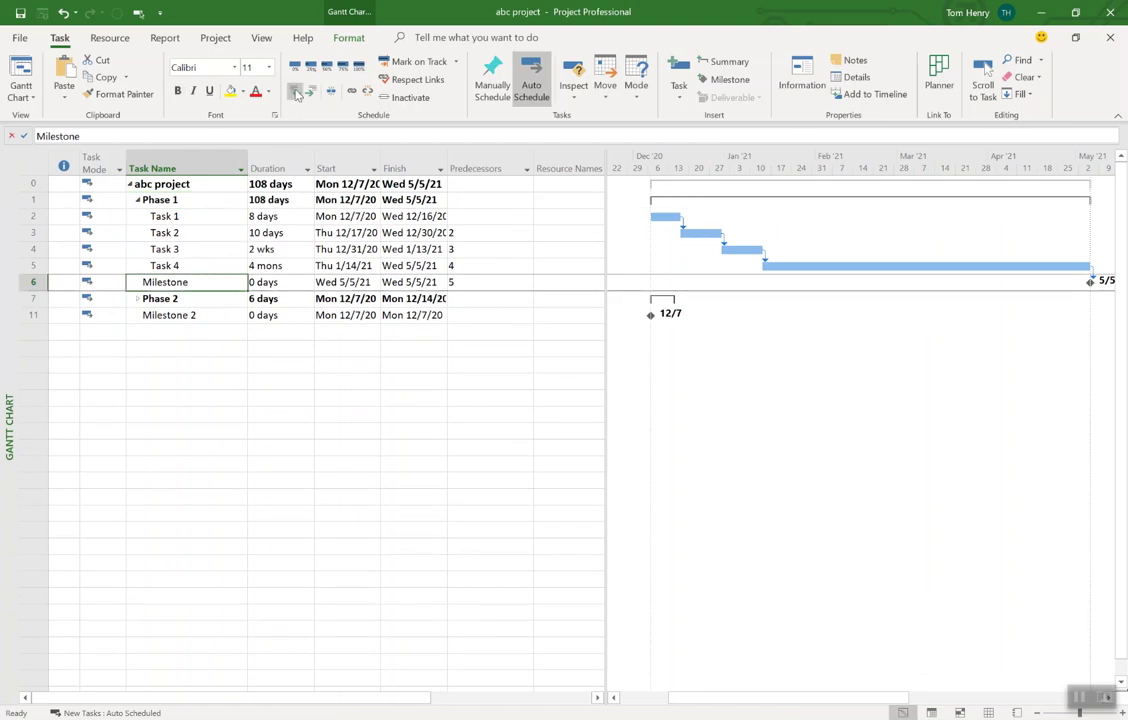
pyautogui.click(138, 200)
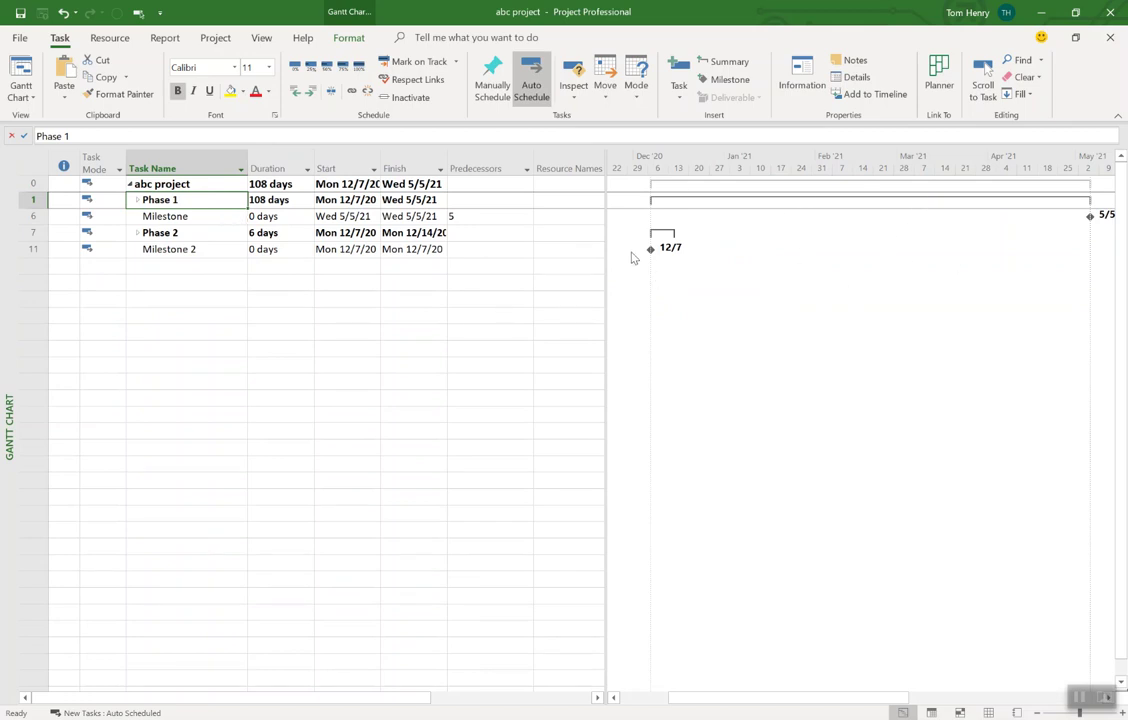
# - Expand Phase 2 and Phase 1 to show all their tasks
pyautogui.click(138, 232)
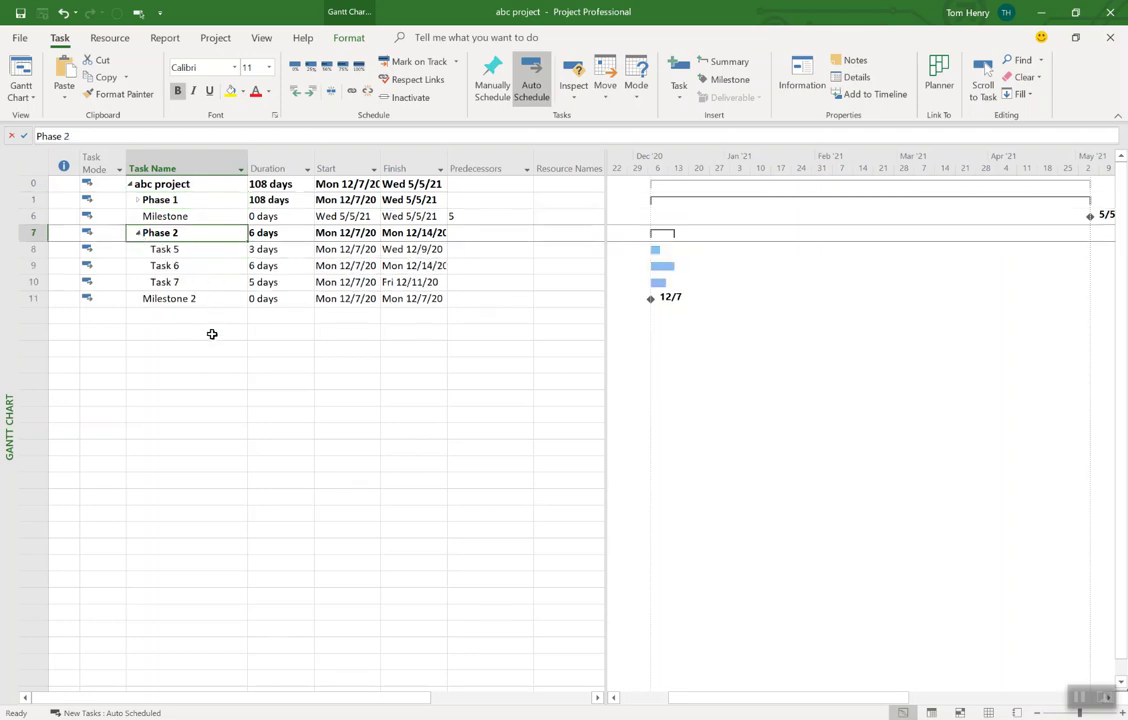
pyautogui.click(192, 201)
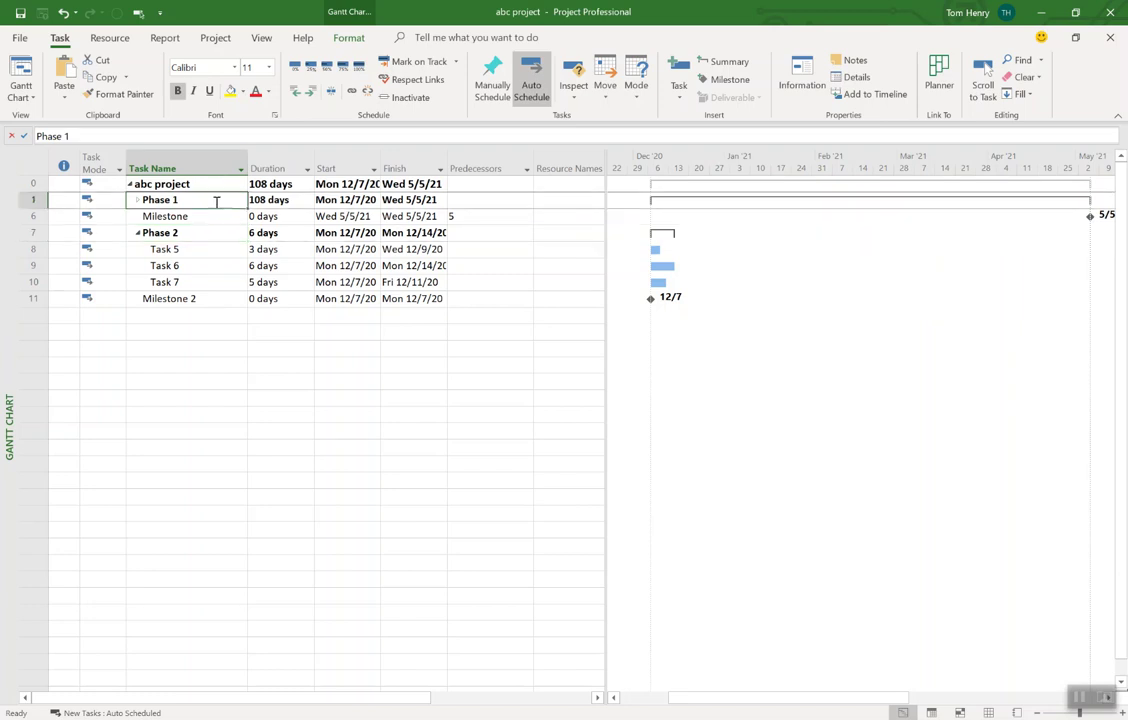
pyautogui.click(137, 200)
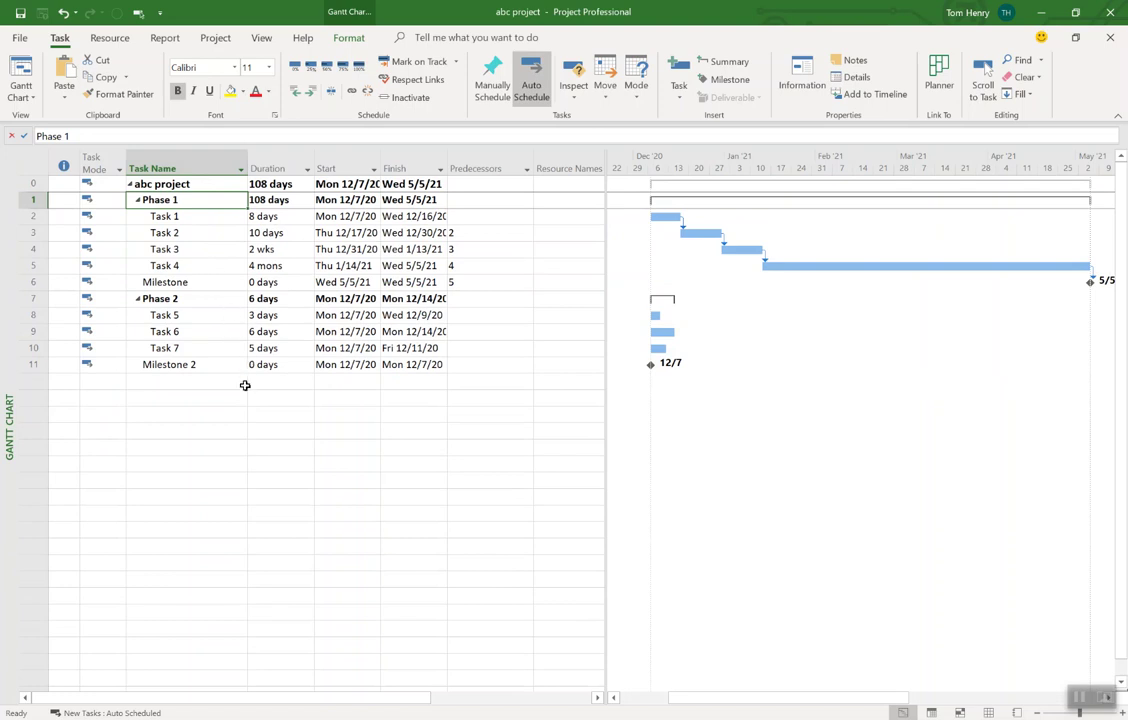
pyautogui.click(362, 216)
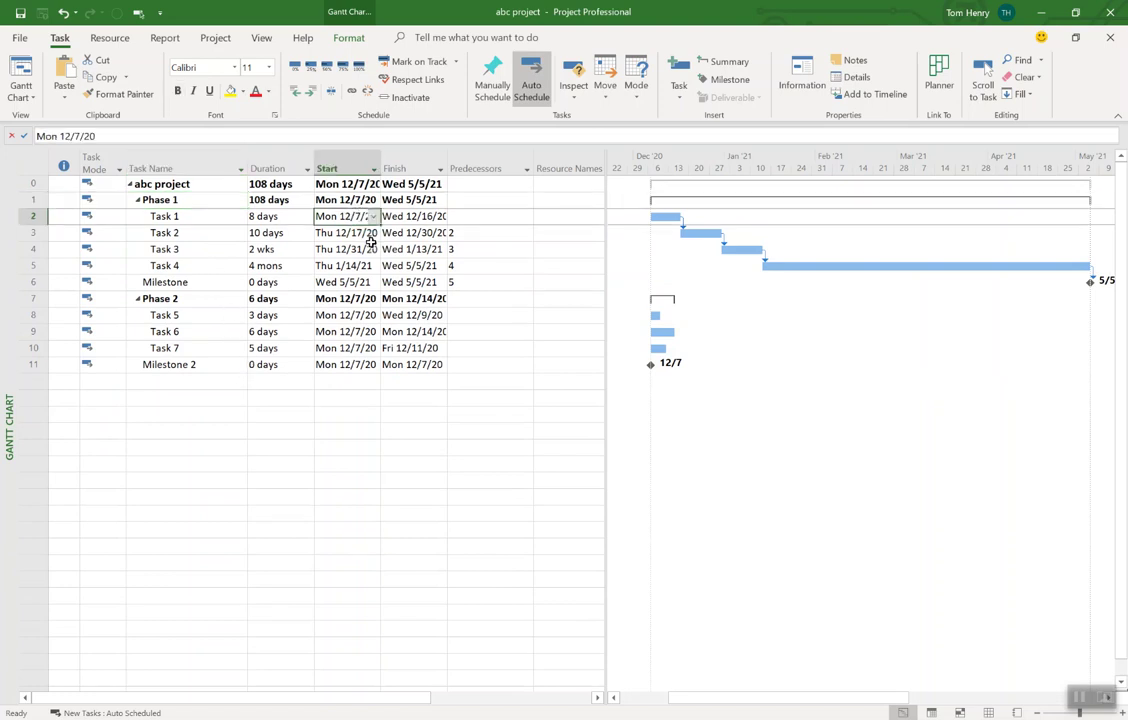
pyautogui.click(372, 249)
pyautogui.click(415, 250)
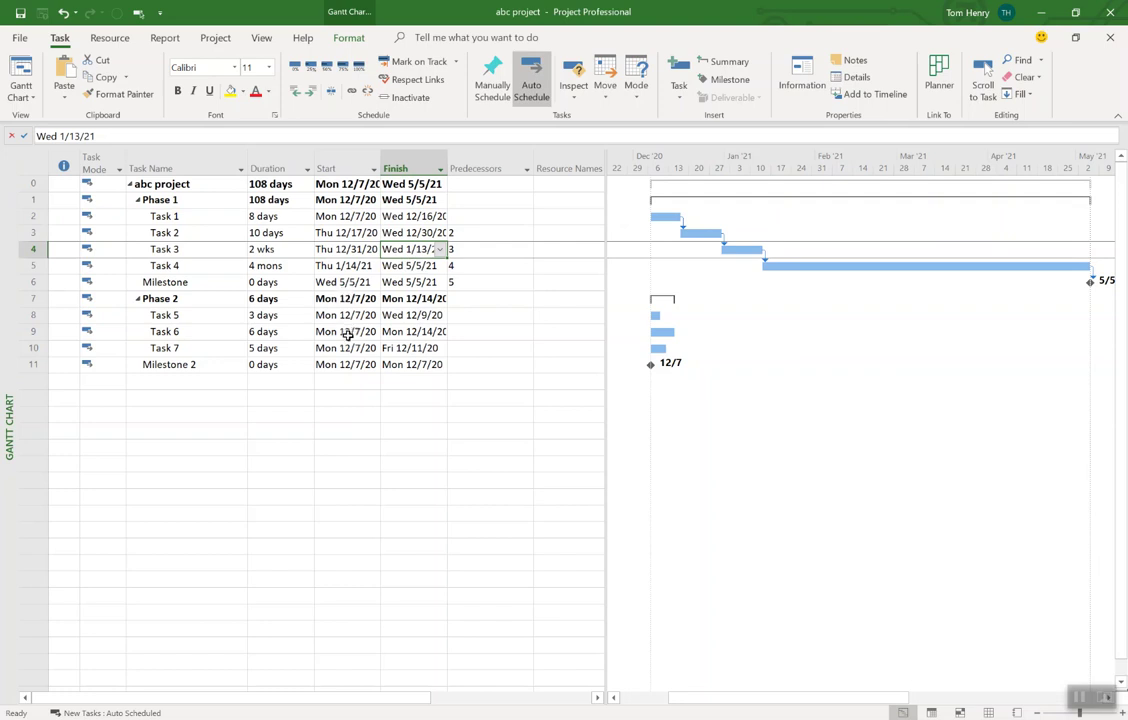
pyautogui.click(347, 332)
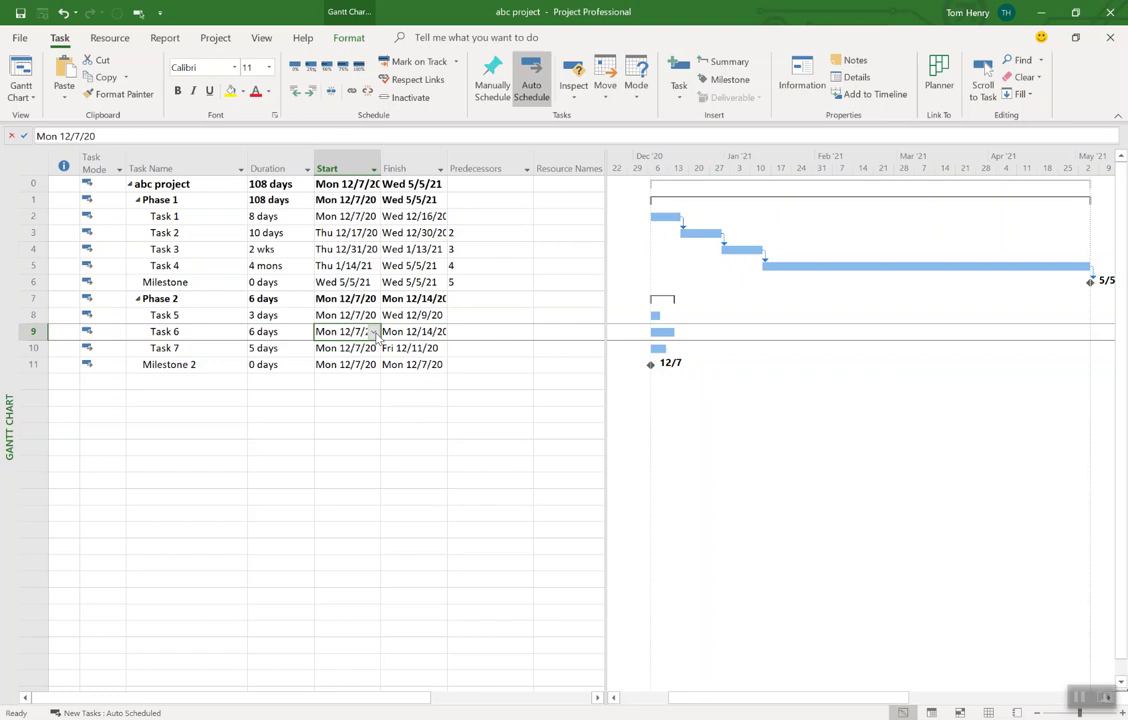
pyautogui.moveTo(368, 166); pyautogui.dragTo(408, 169)
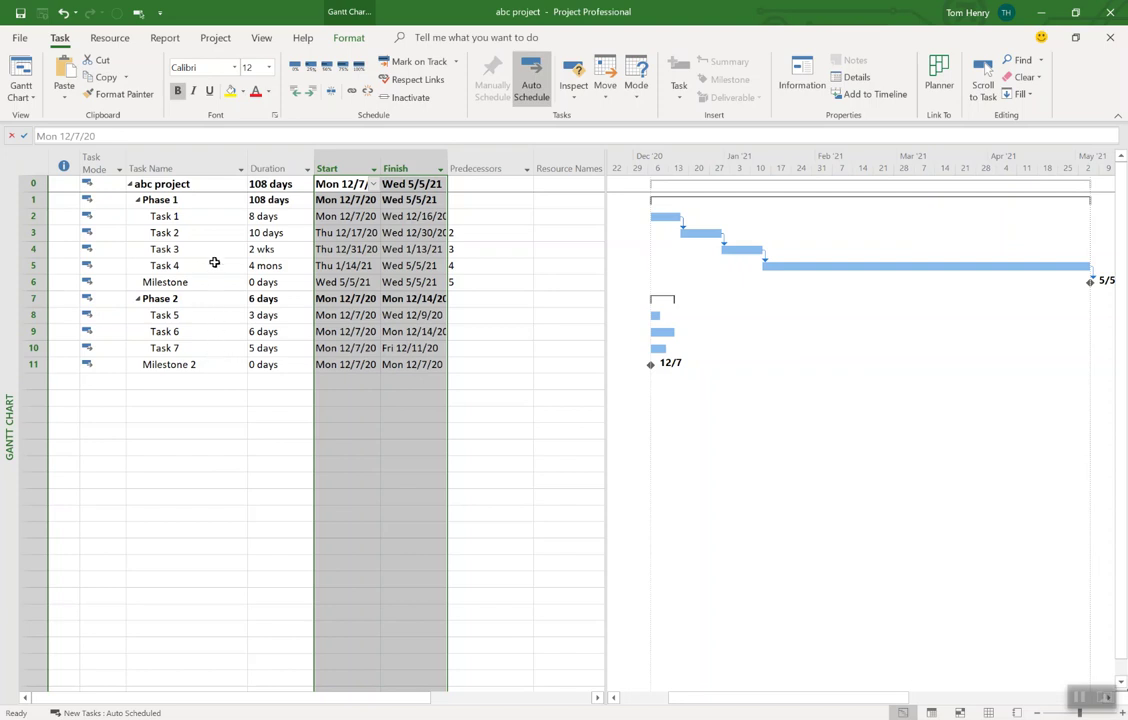
# - Link Task 5, Task 6, Task 7 and Milestone 2 in sequence, stretching Phase 2 to 14 days
pyautogui.moveTo(217, 315); pyautogui.dragTo(226, 368)
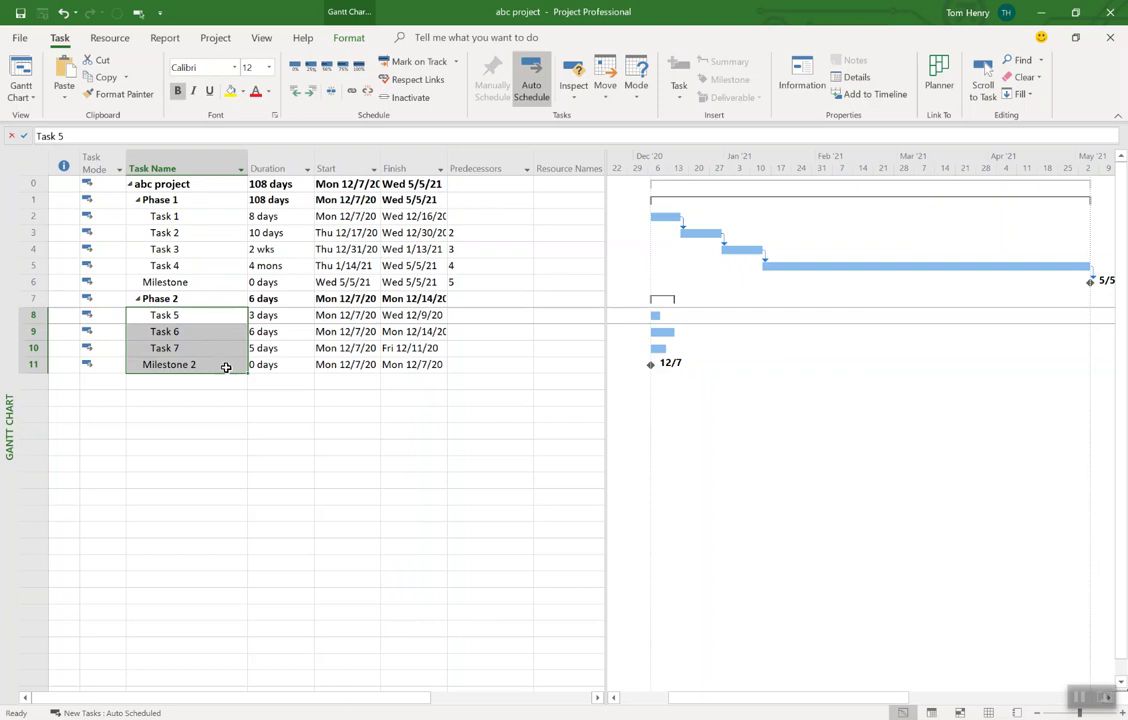
pyautogui.click(353, 91)
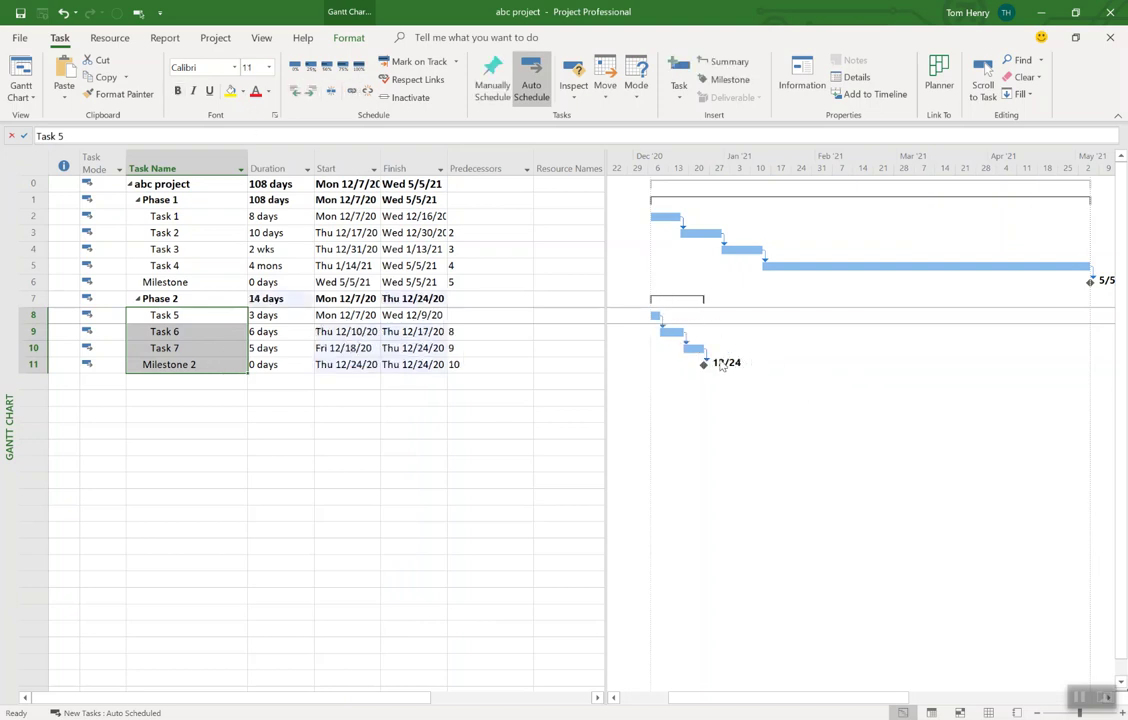
pyautogui.click(225, 283)
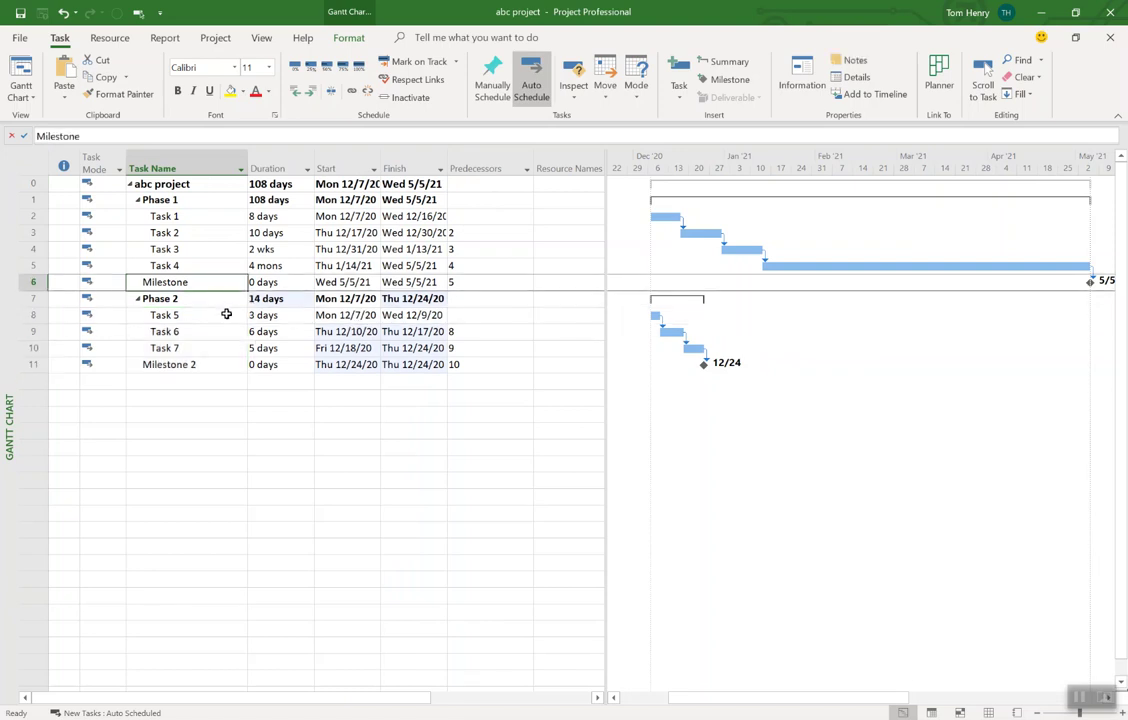
pyautogui.keyDown('ctrl'); pyautogui.click(227, 316); pyautogui.keyUp('ctrl')
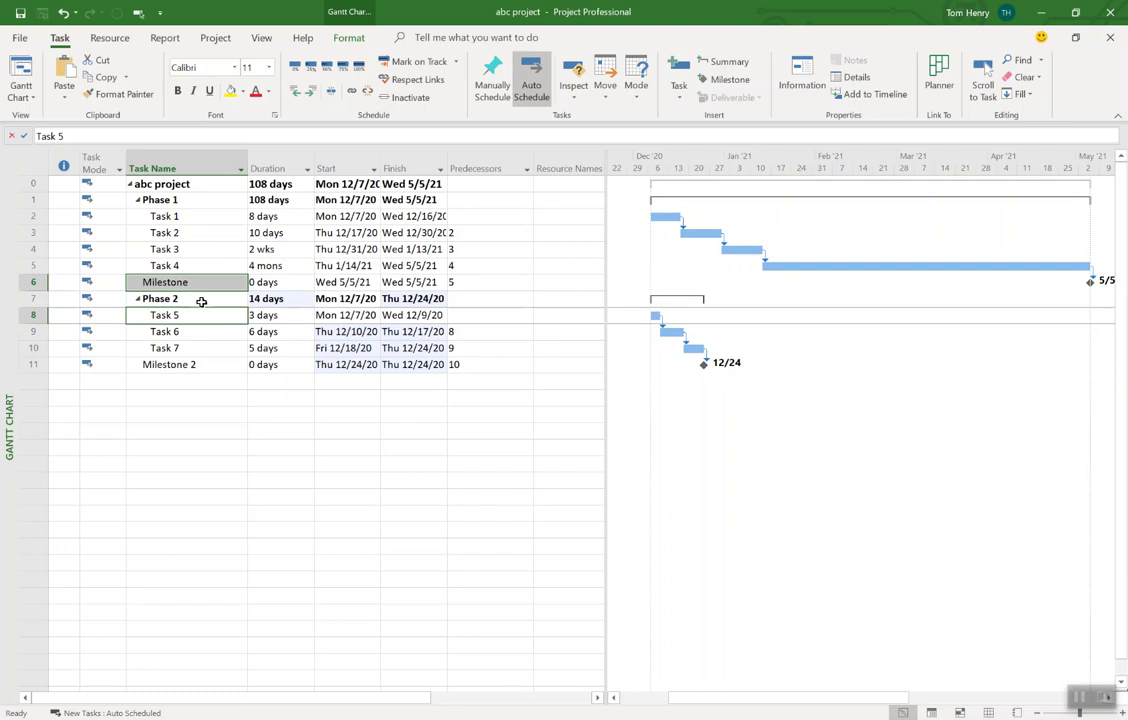
# - Link Phase 1's Milestone to Task 5, moving Phase 2 to Thu 5/6/21–Tue 5/25/21
pyautogui.click(228, 249)
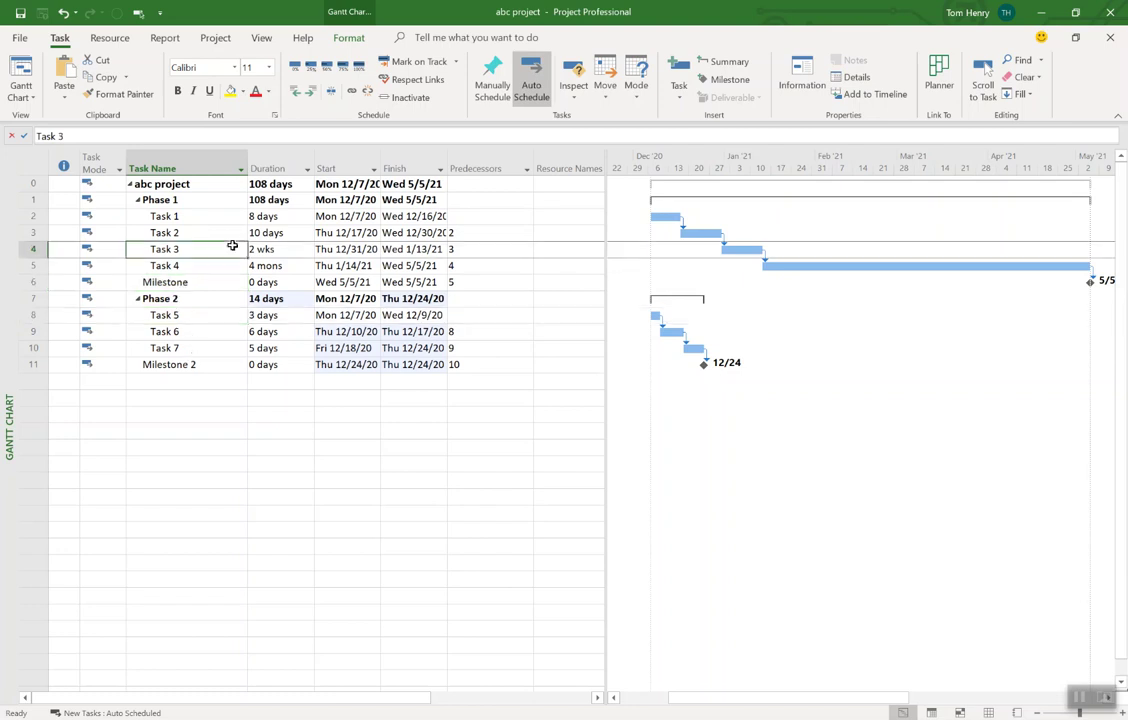
pyautogui.click(212, 284)
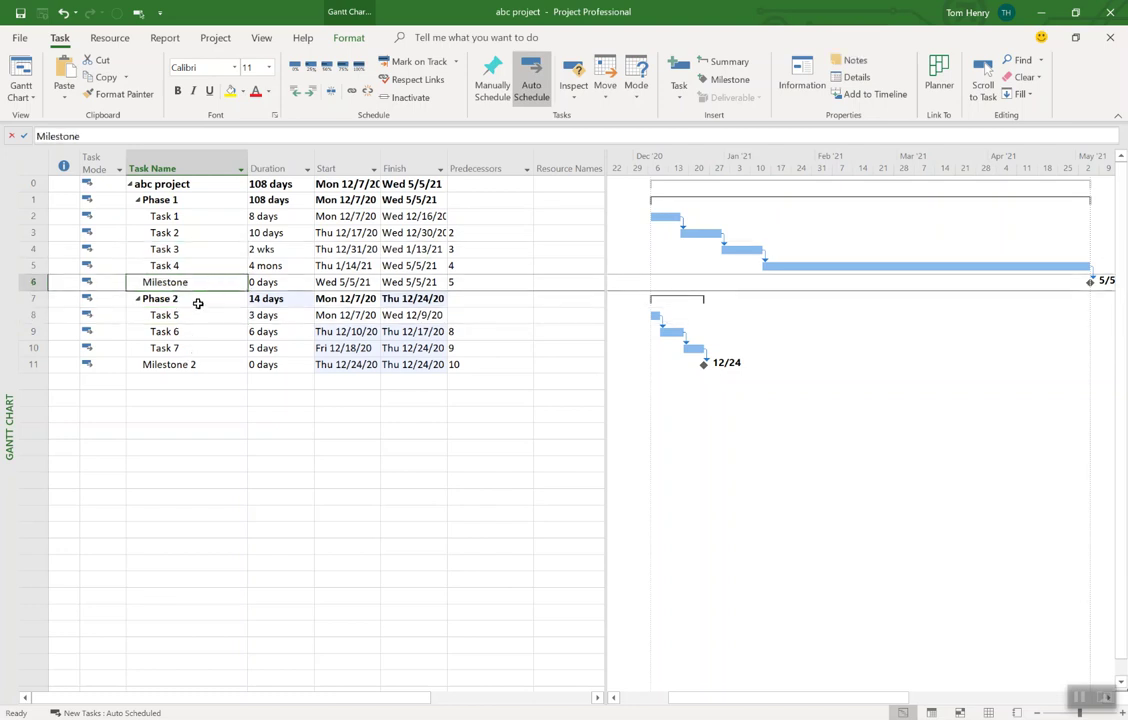
pyautogui.keyDown('ctrl'); pyautogui.click(196, 314); pyautogui.keyUp('ctrl')
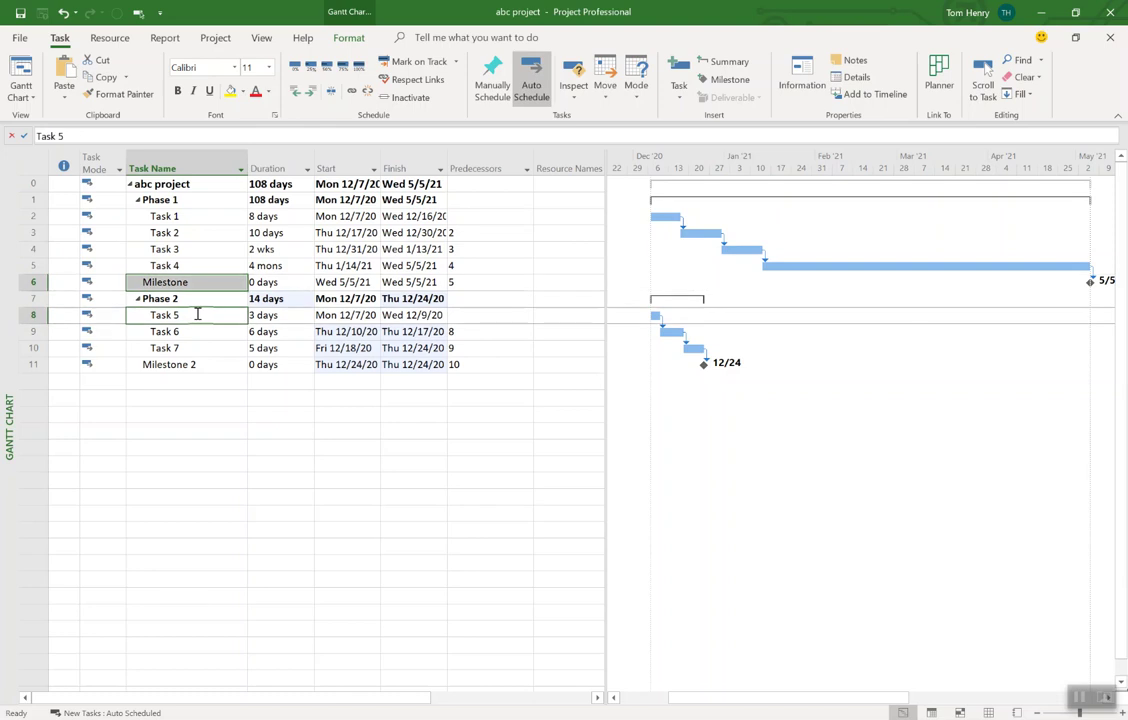
pyautogui.click(355, 99)
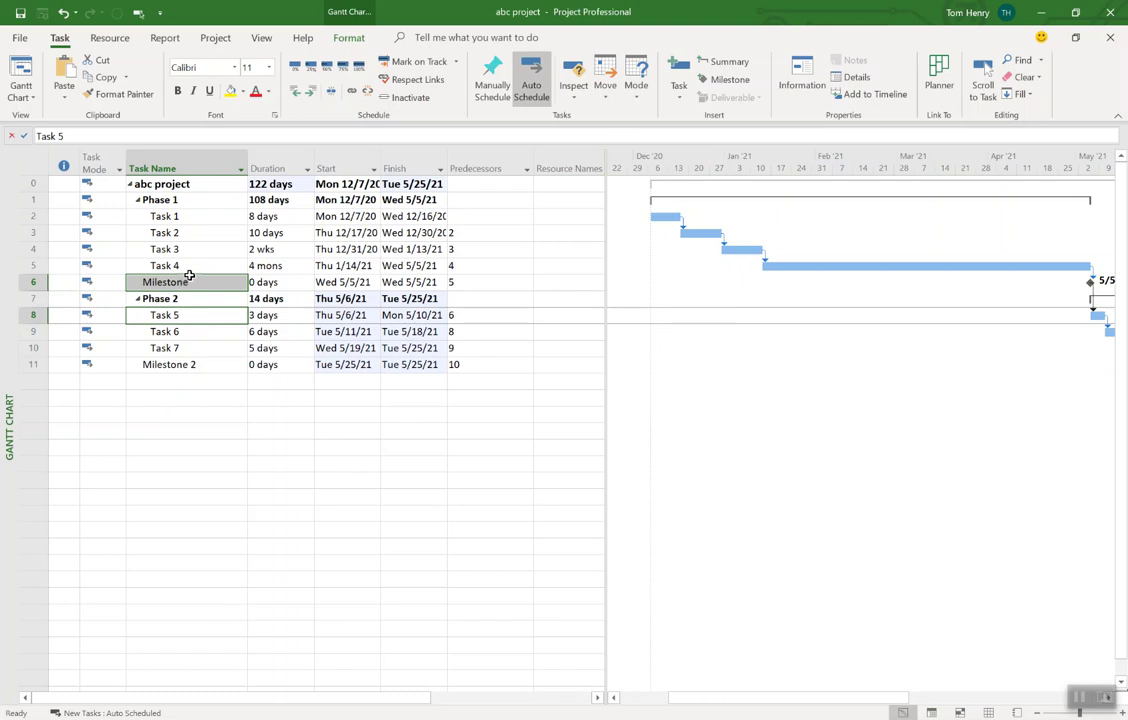
pyautogui.hscroll(5, 899, 484)
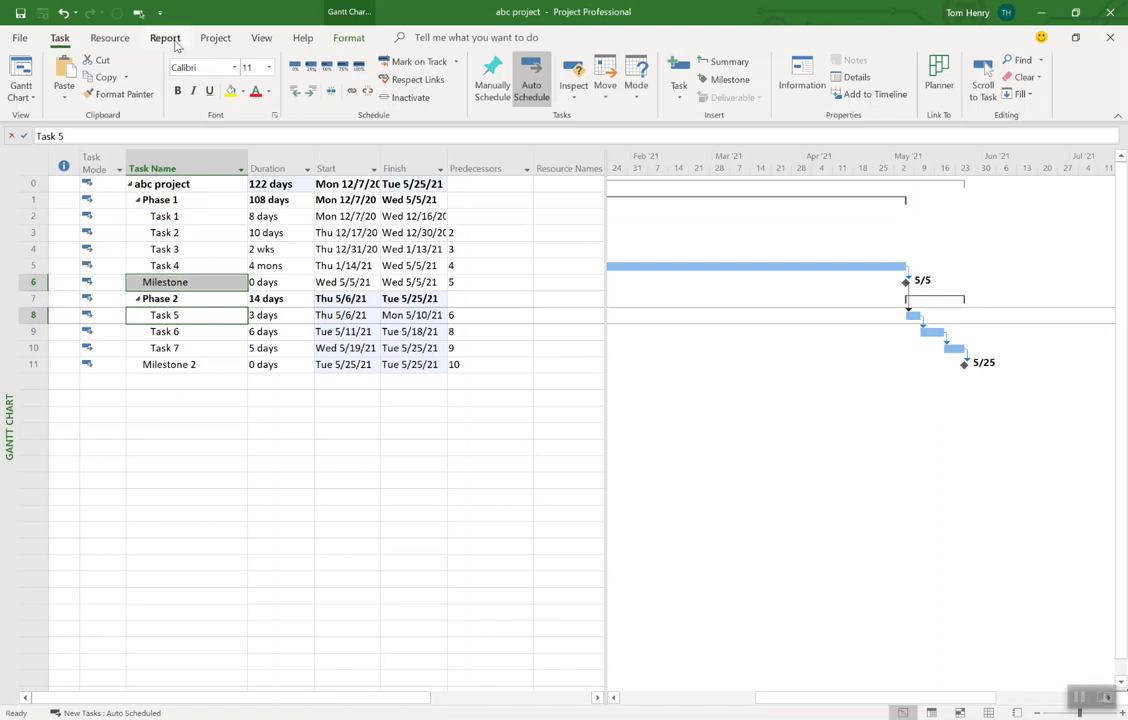
# - Switch from the Gantt chart to the Resource Sheet view from the View tab
pyautogui.click(110, 38)
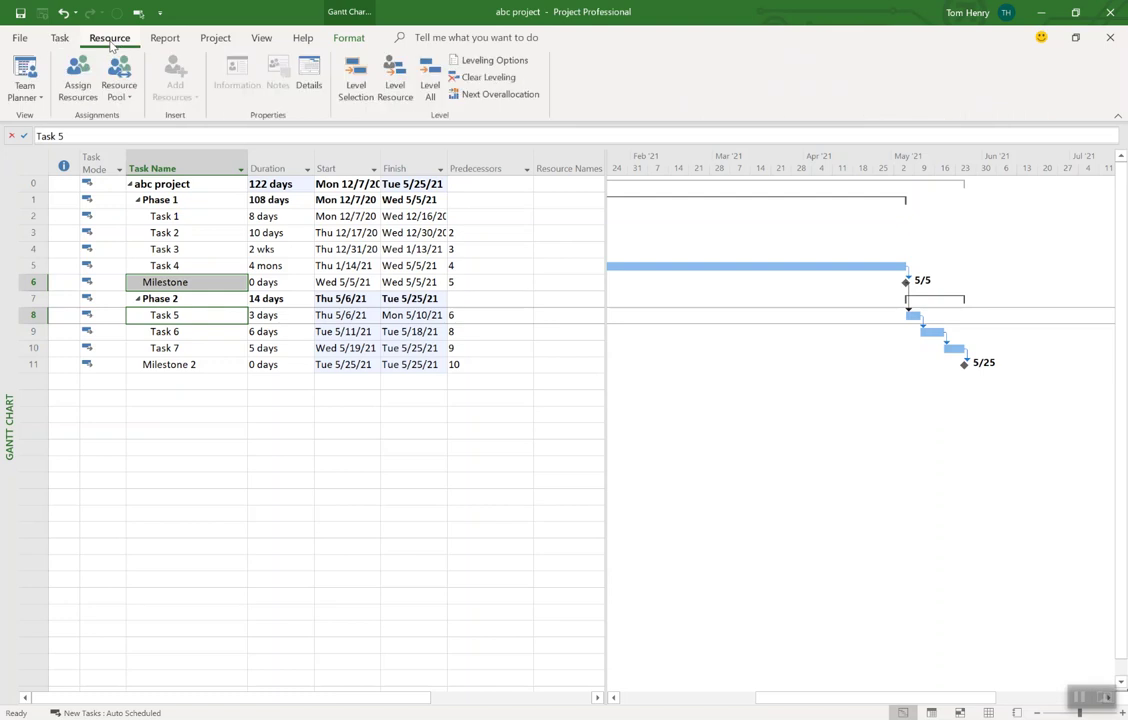
pyautogui.click(261, 38)
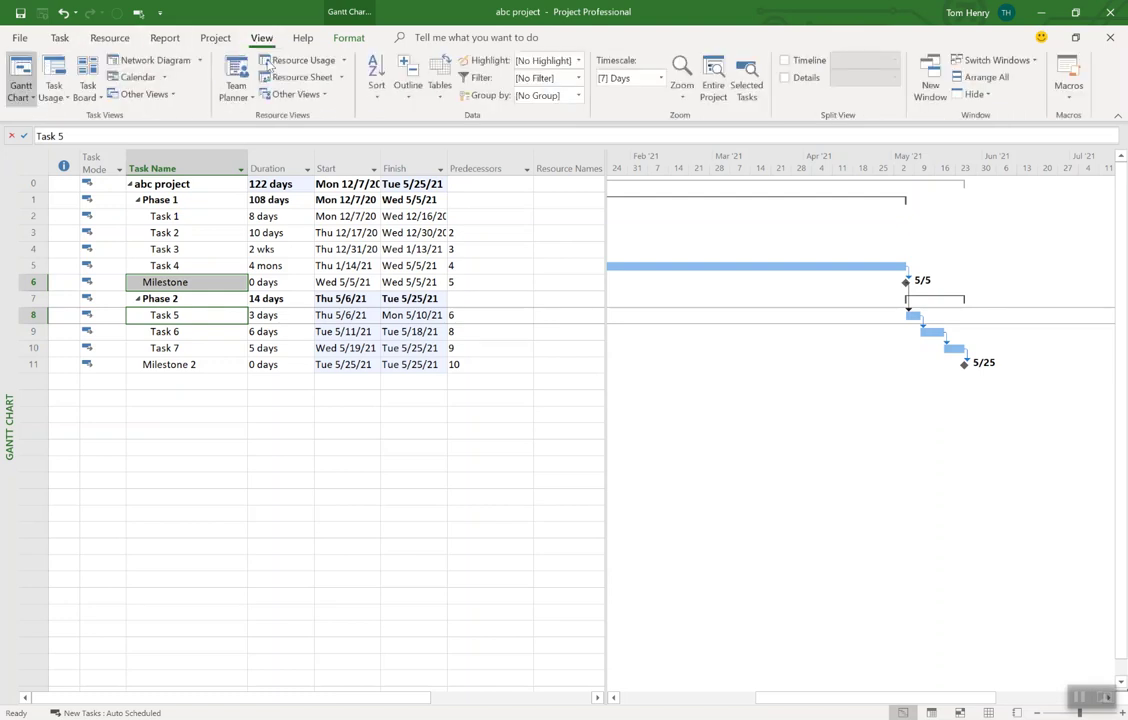
pyautogui.click(295, 80)
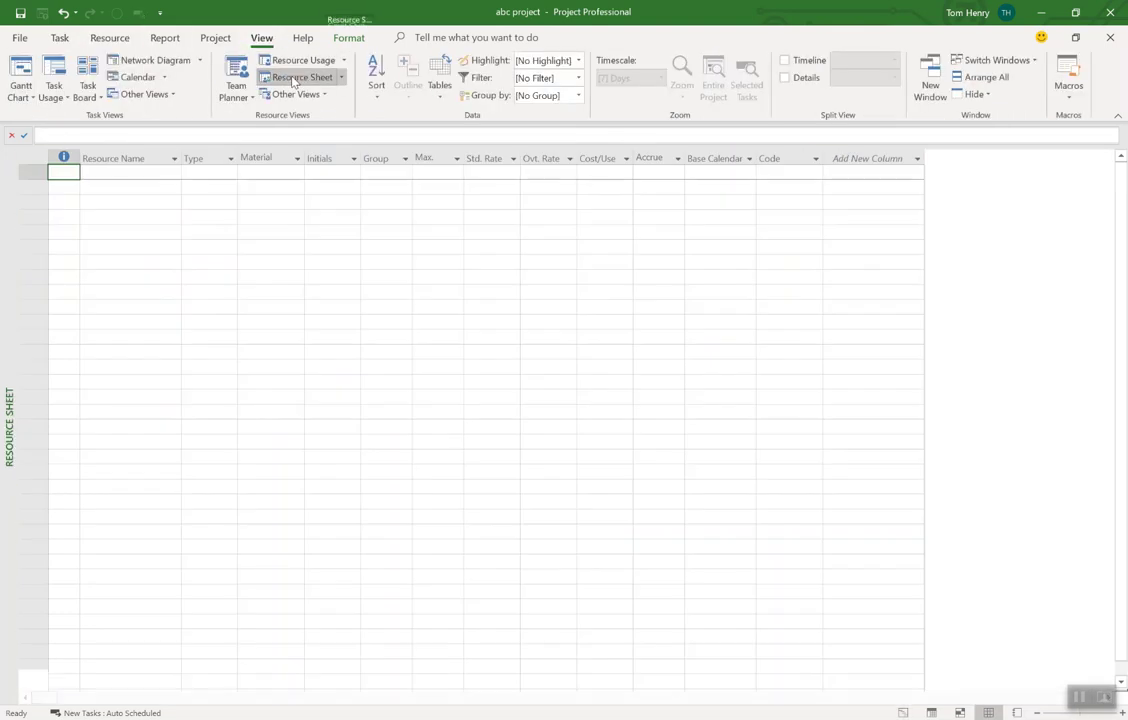
# - Enter the three team members' names in the Resource Name column, one per row
pyautogui.click(151, 176)
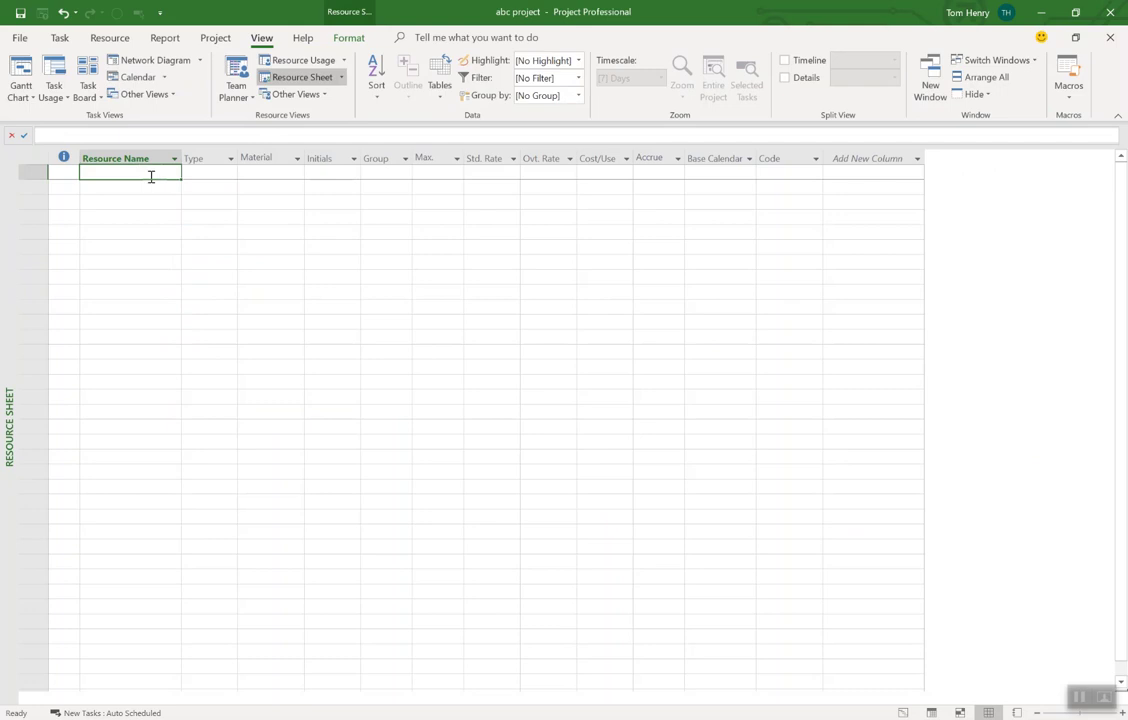
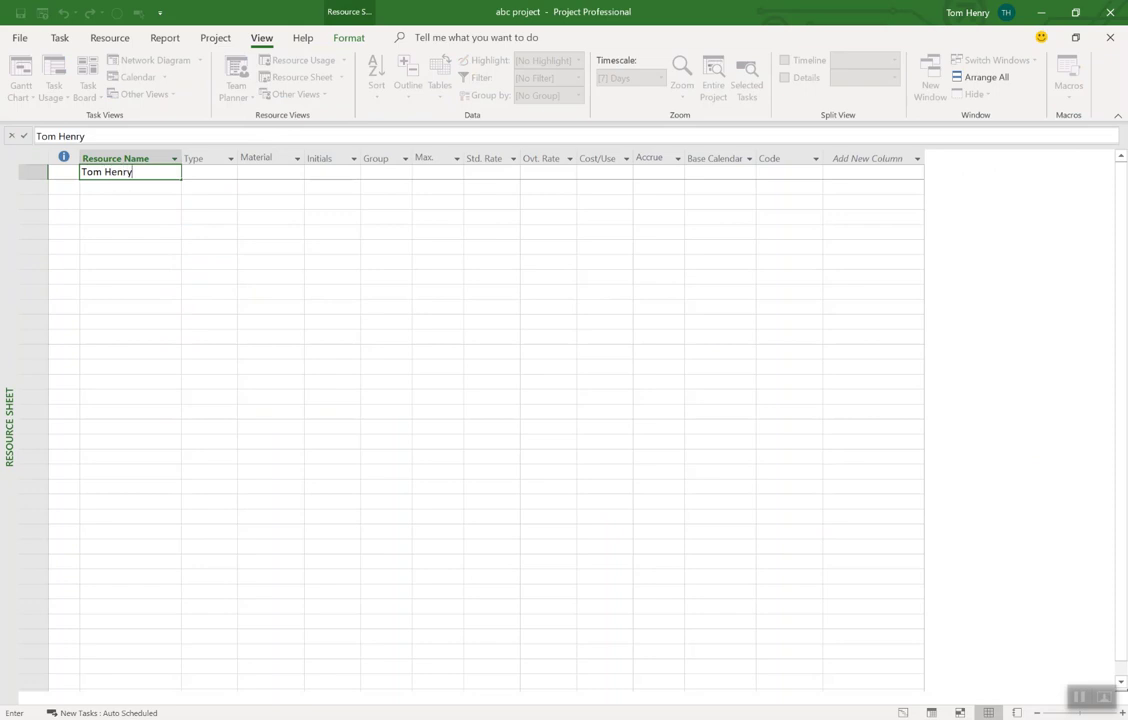
pyautogui.press('Return')
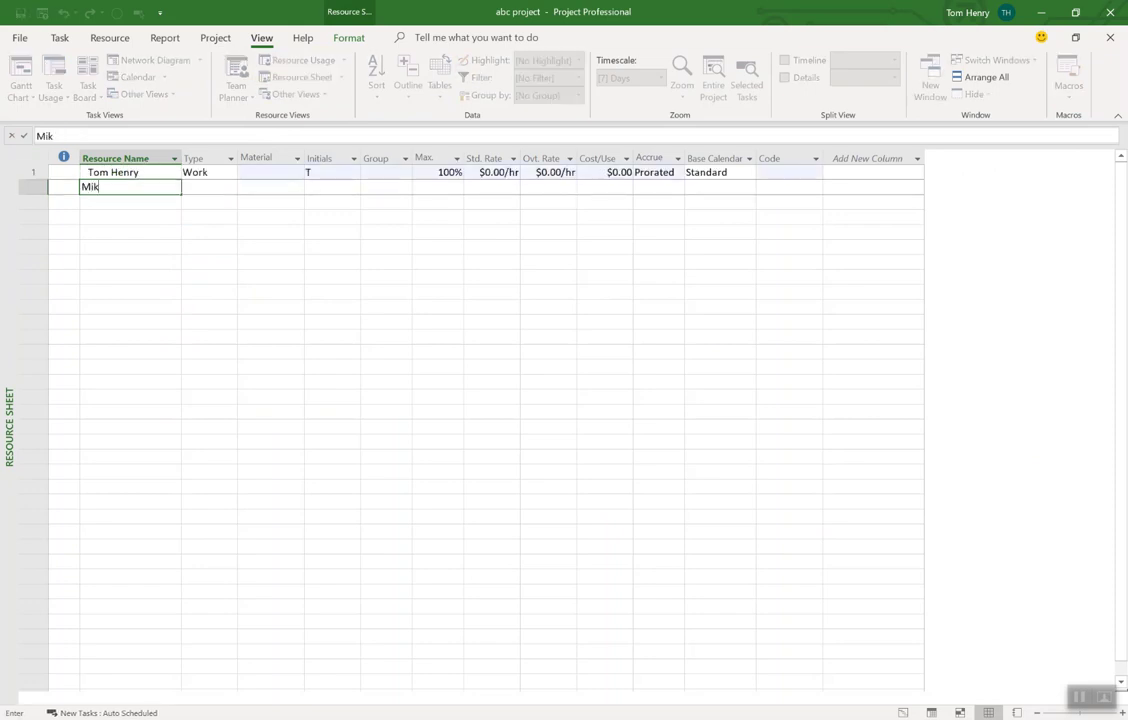
pyautogui.press('Return')
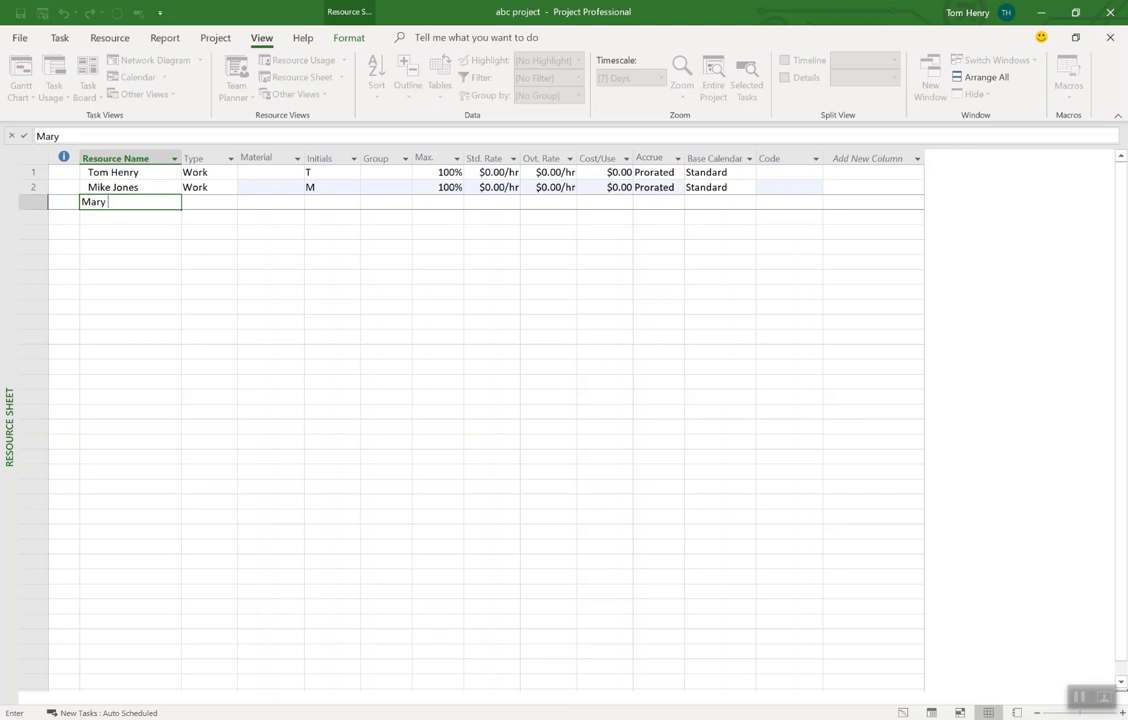
pyautogui.press('Return')
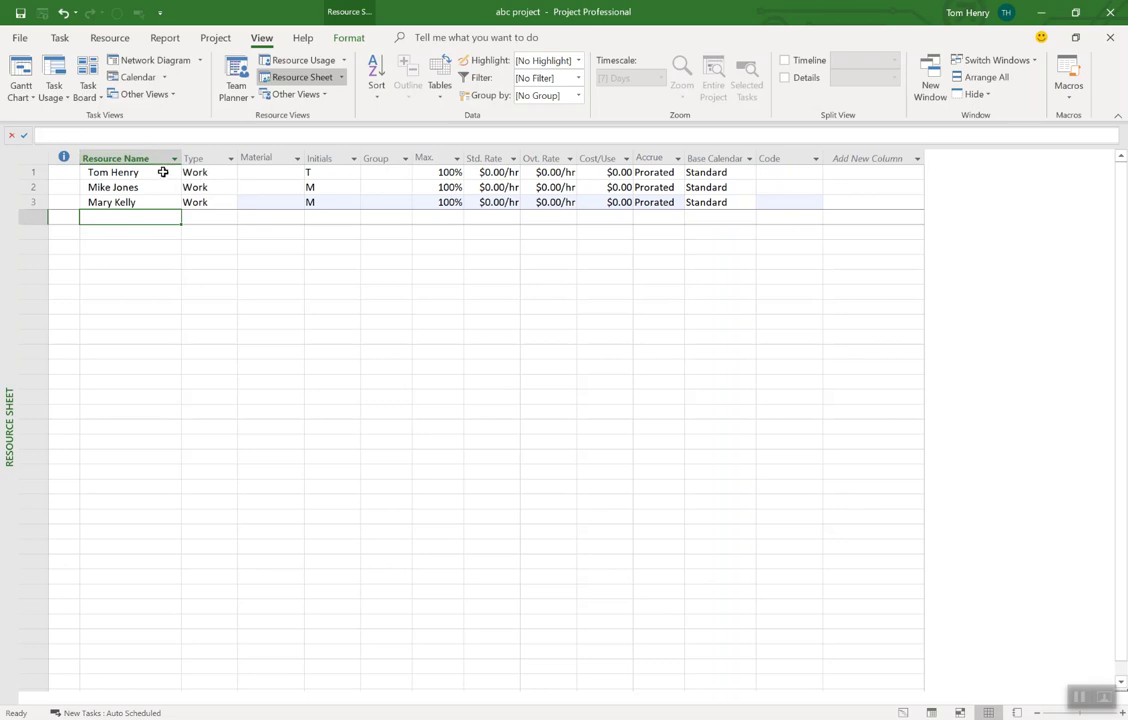
pyautogui.click(163, 172)
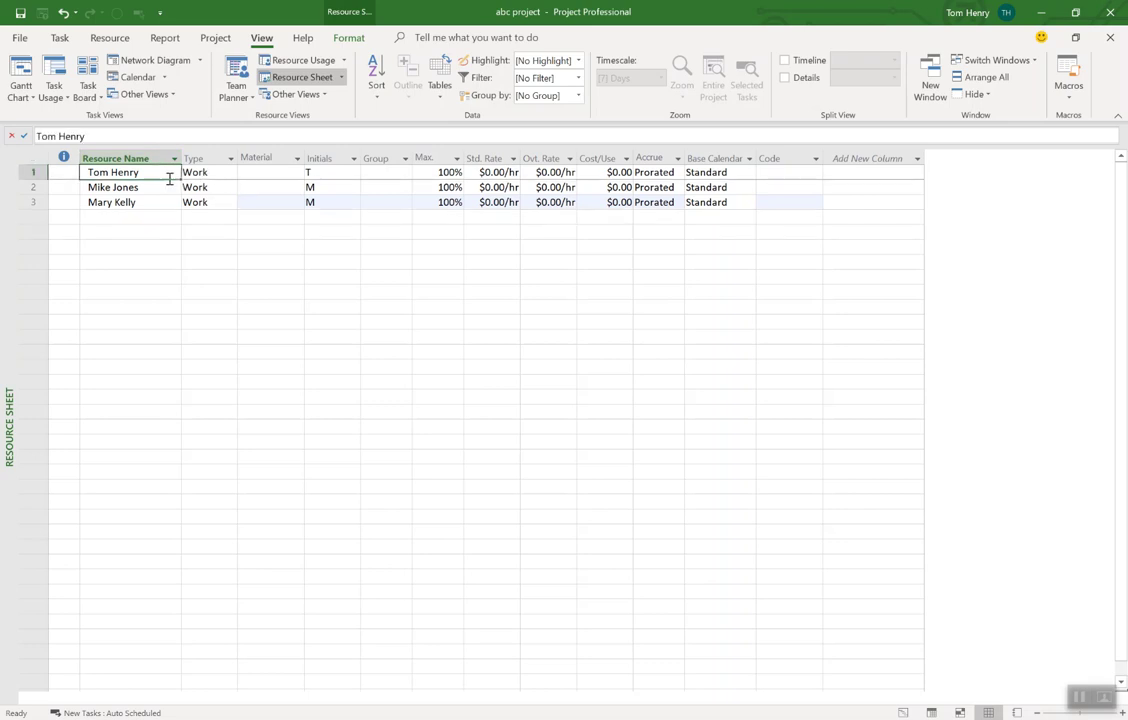
# - Enter standard rates of $75, $69 and $80 per hour for the three work resources
pyautogui.click(167, 189)
pyautogui.click(170, 203)
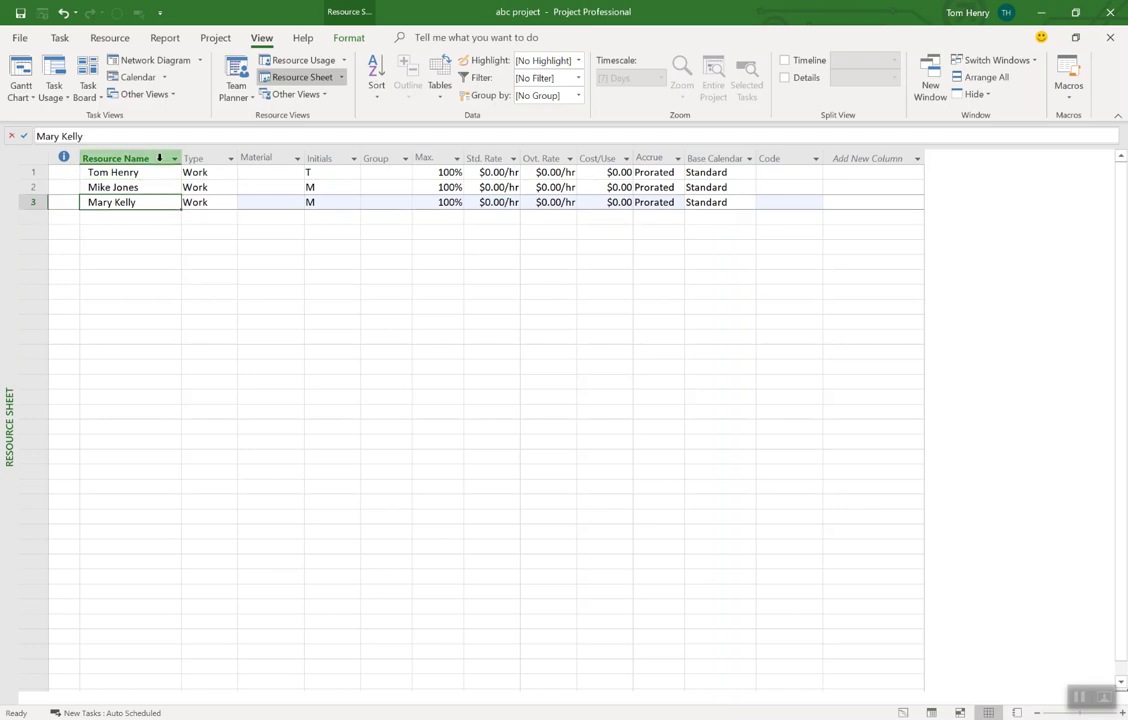
pyautogui.click(488, 174)
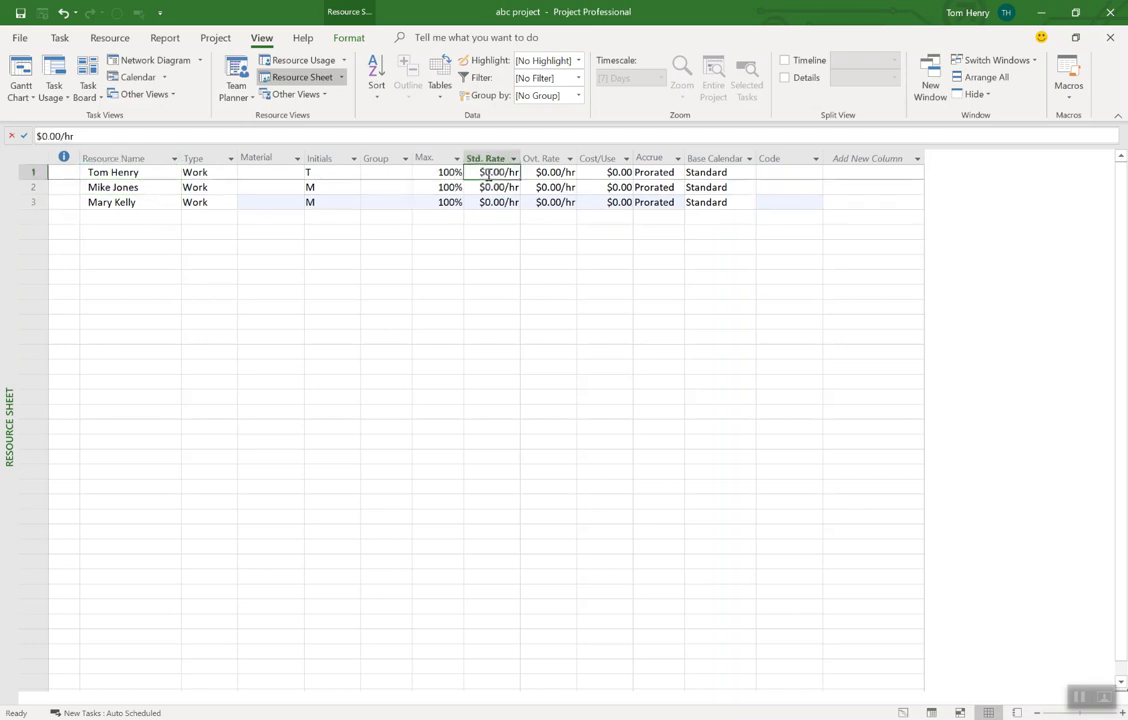
pyautogui.write('75')
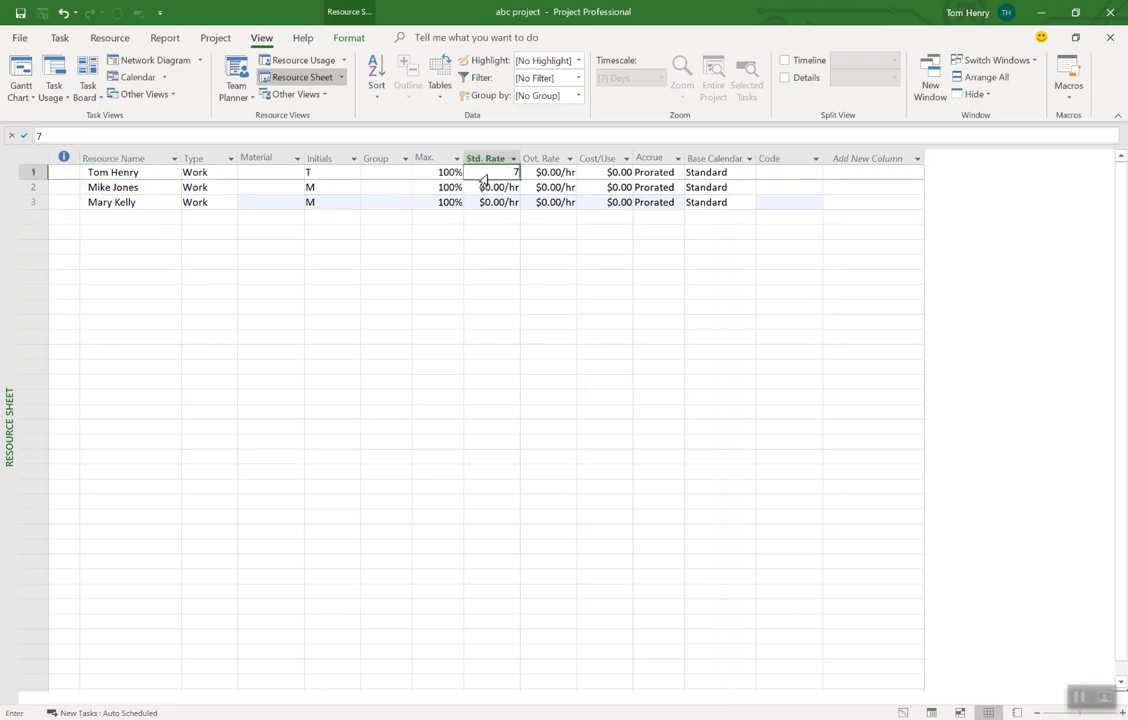
pyautogui.press('Return')
pyautogui.write('69')
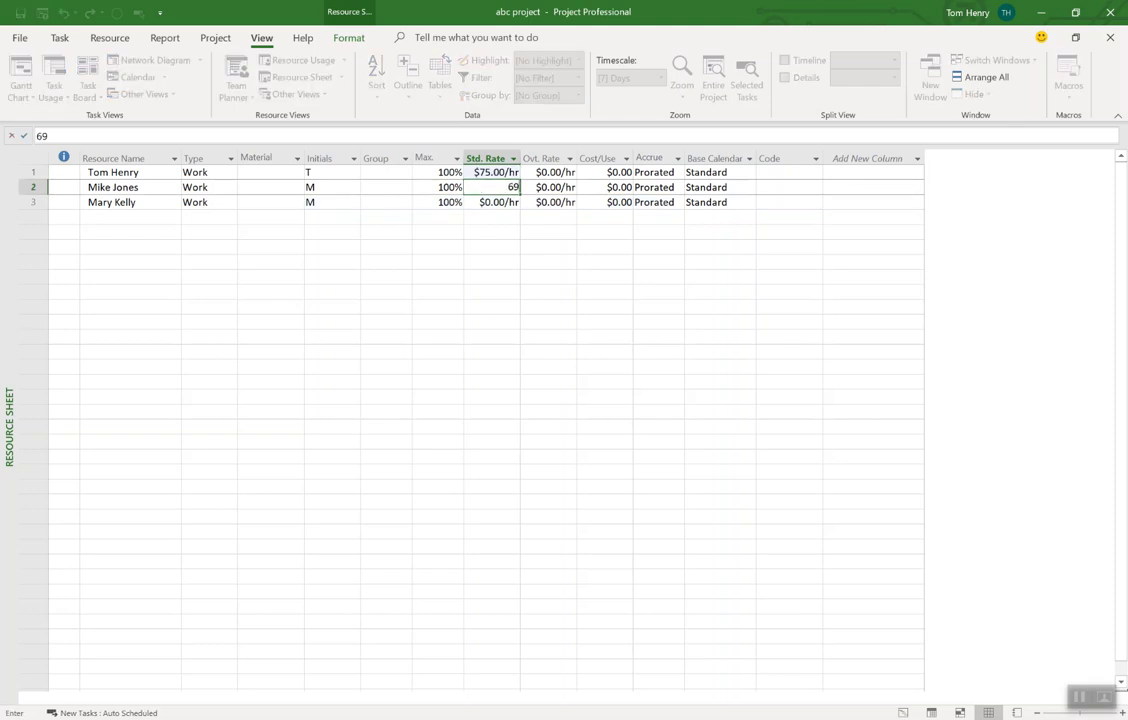
pyautogui.press('Return')
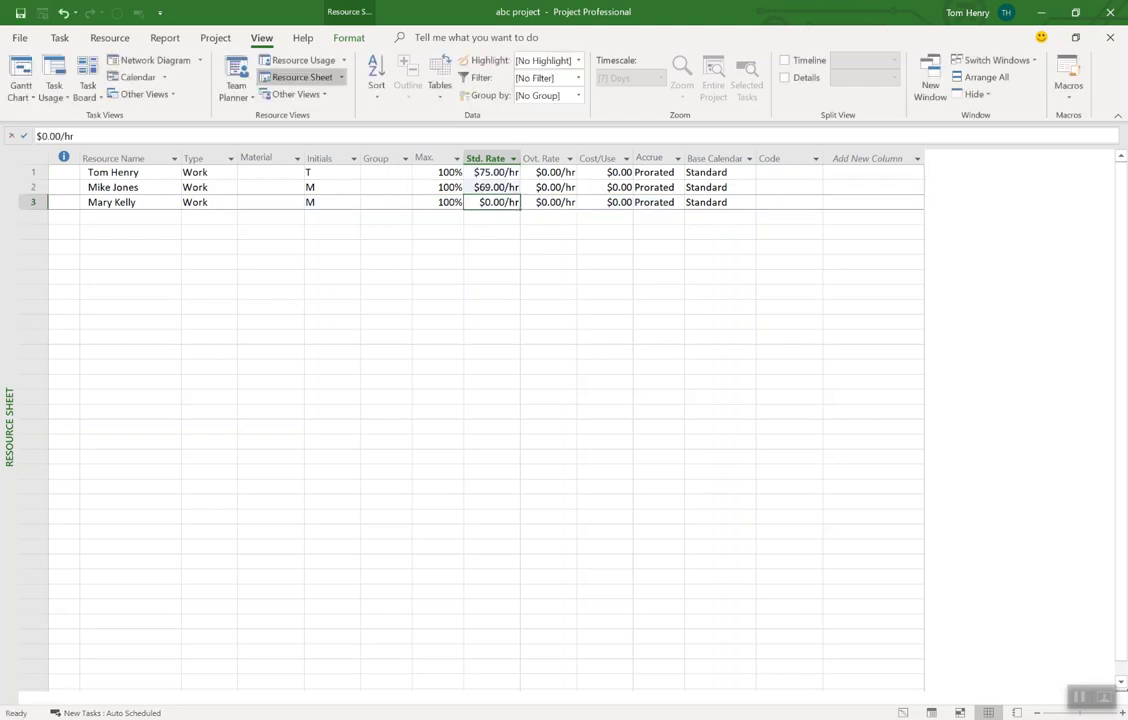
pyautogui.write('80')
pyautogui.press('Return')
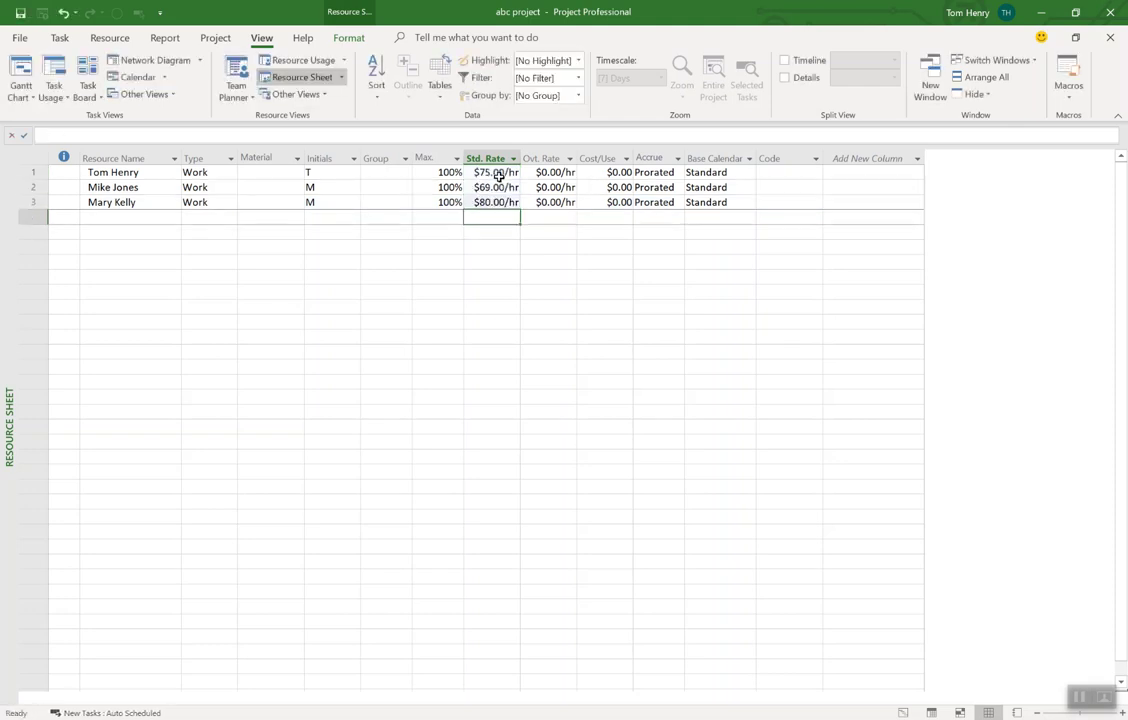
# - Give the first resource a $10.00 cost per use
pyautogui.click(568, 172)
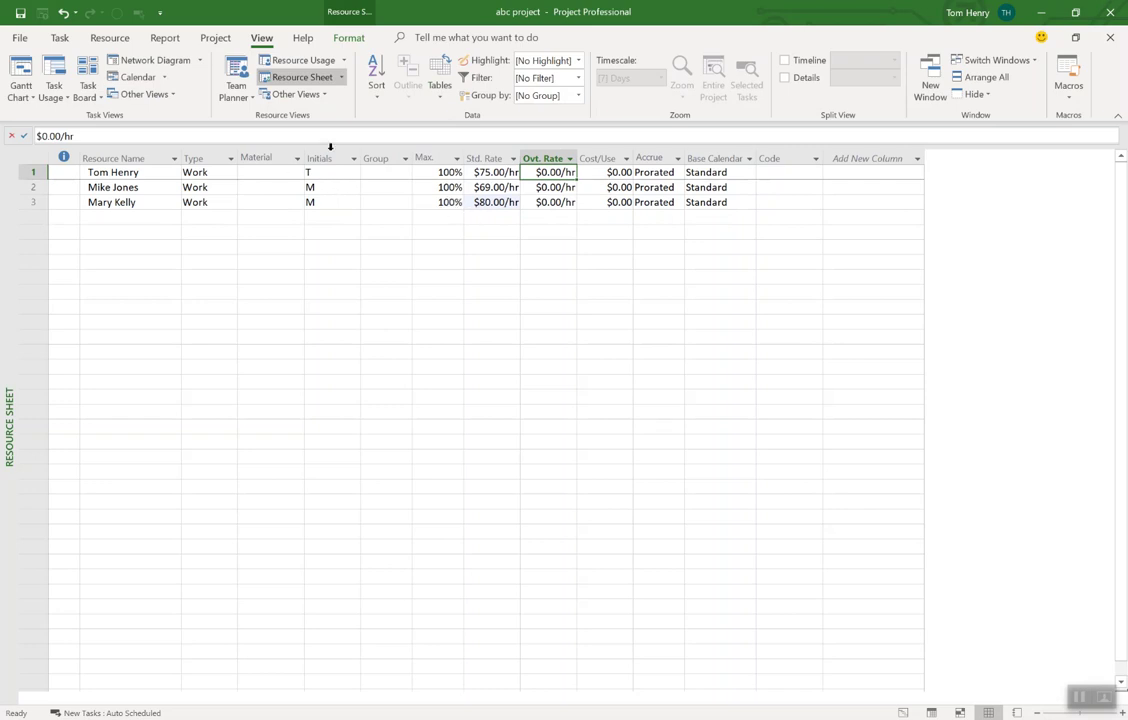
pyautogui.click(623, 172)
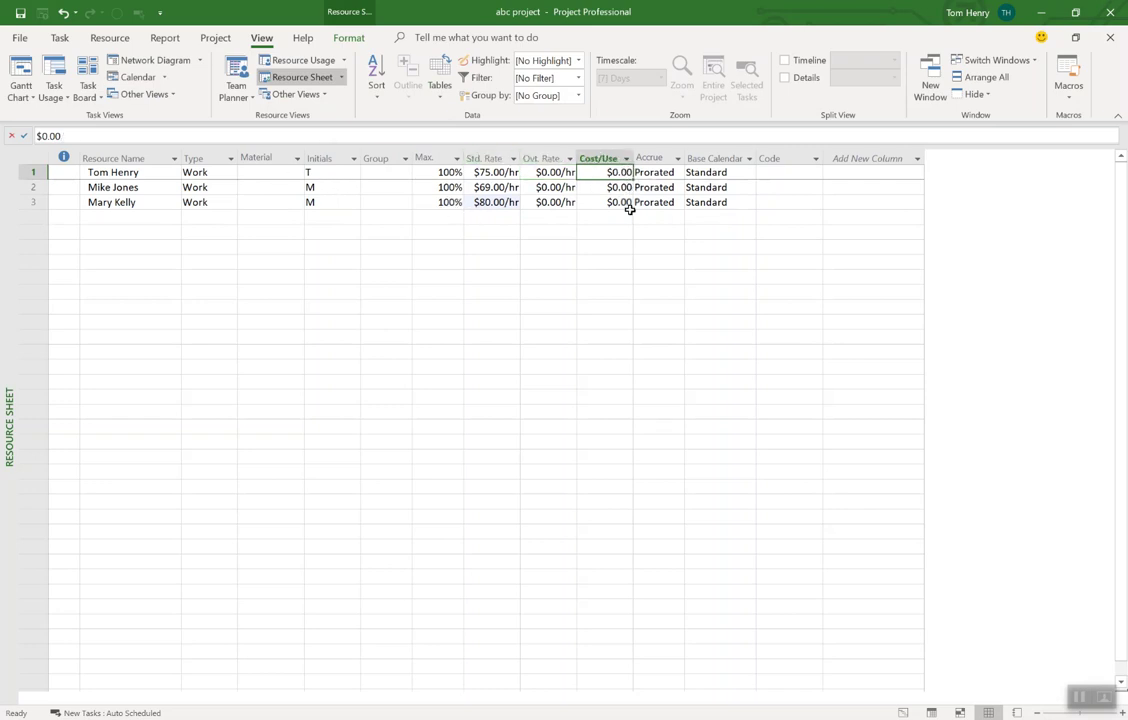
pyautogui.write('10')
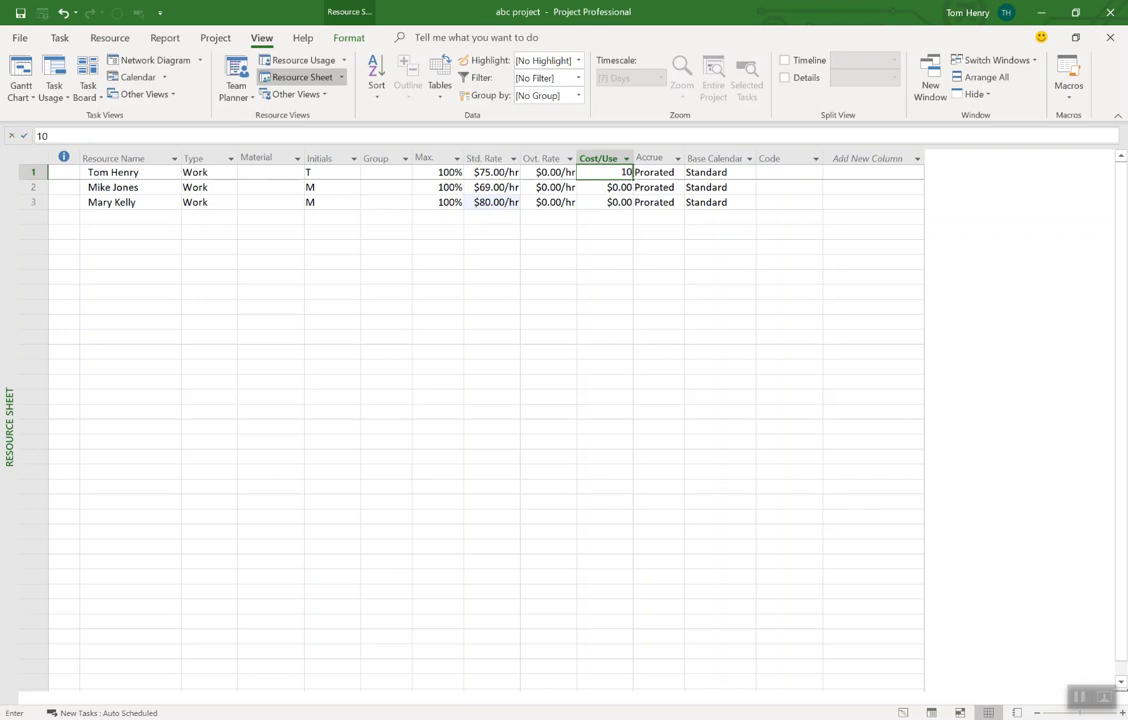
pyautogui.press('Return')
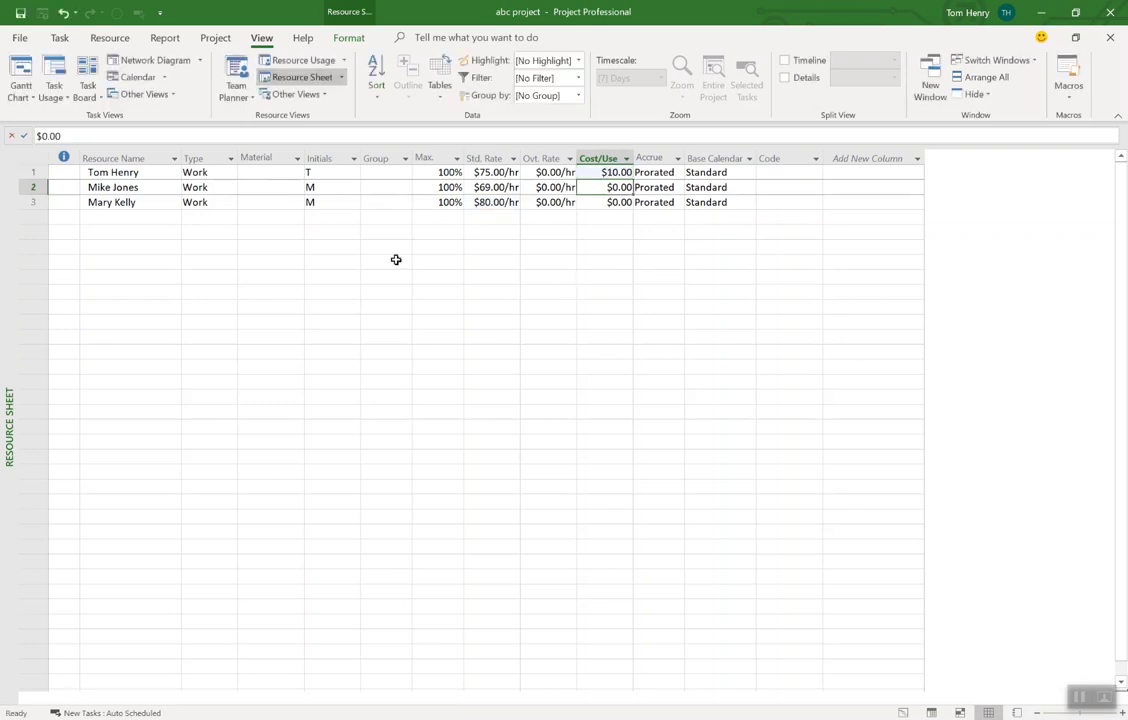
# - Add Bricks in row 4 as a Material resource labelled Pallet with a $300.00 standard rate
pyautogui.click(138, 218)
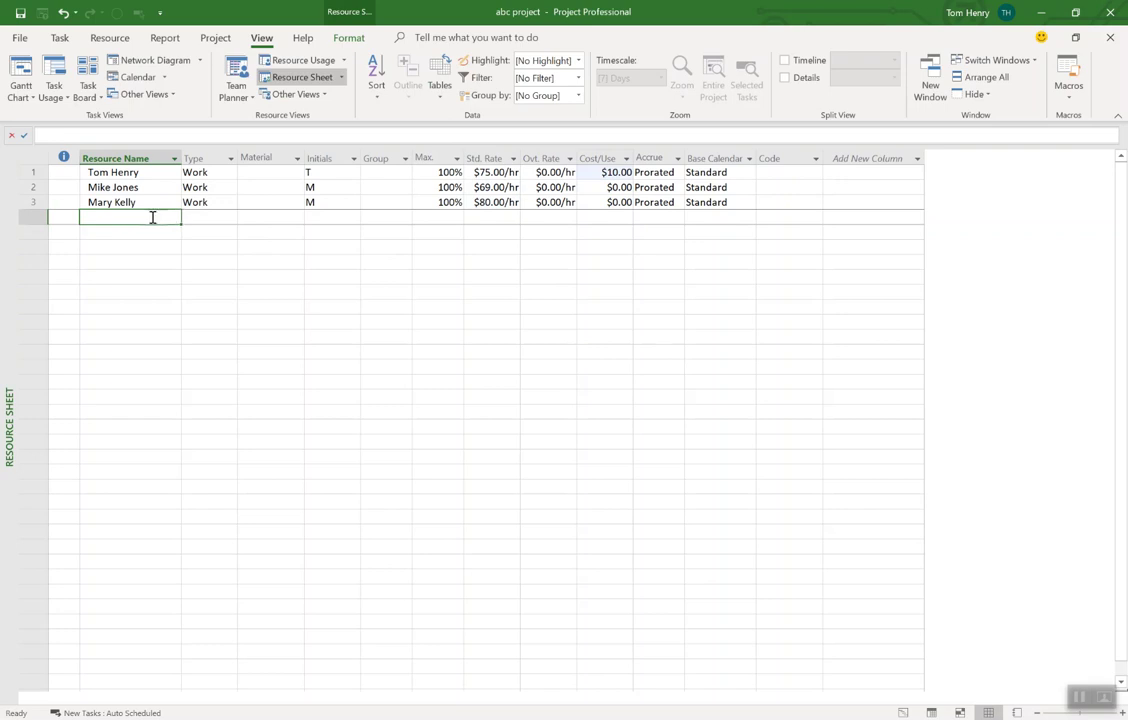
pyautogui.write('Bricks')
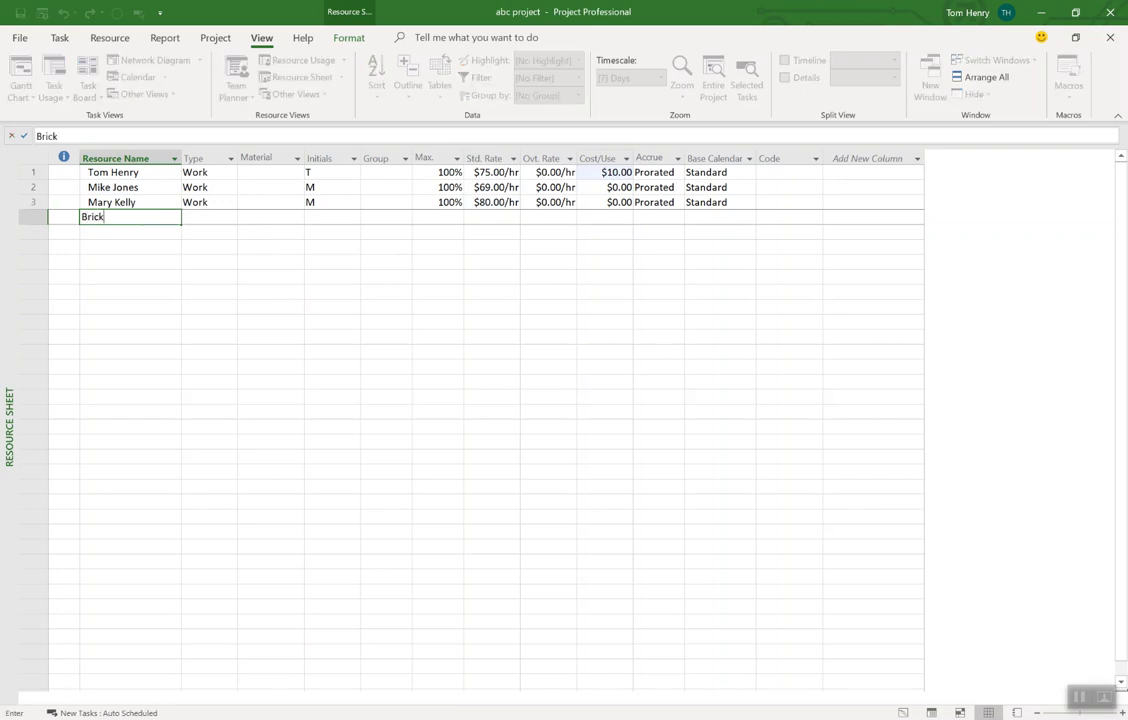
pyautogui.click(215, 217)
pyautogui.click(230, 217)
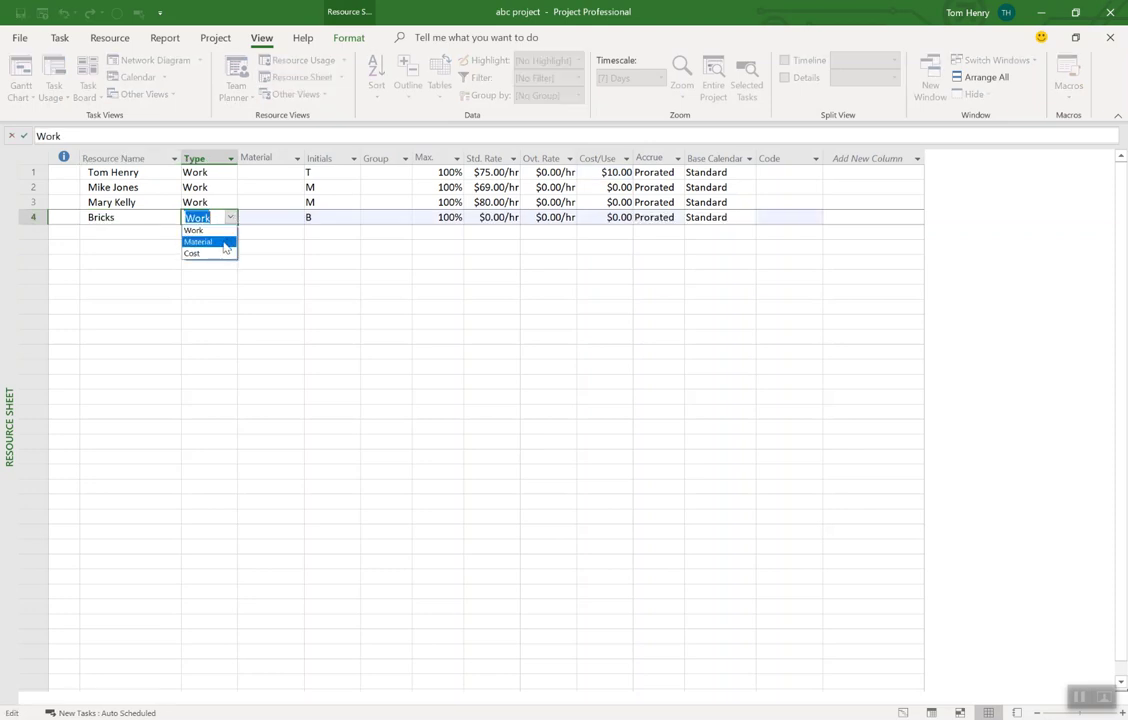
pyautogui.click(224, 242)
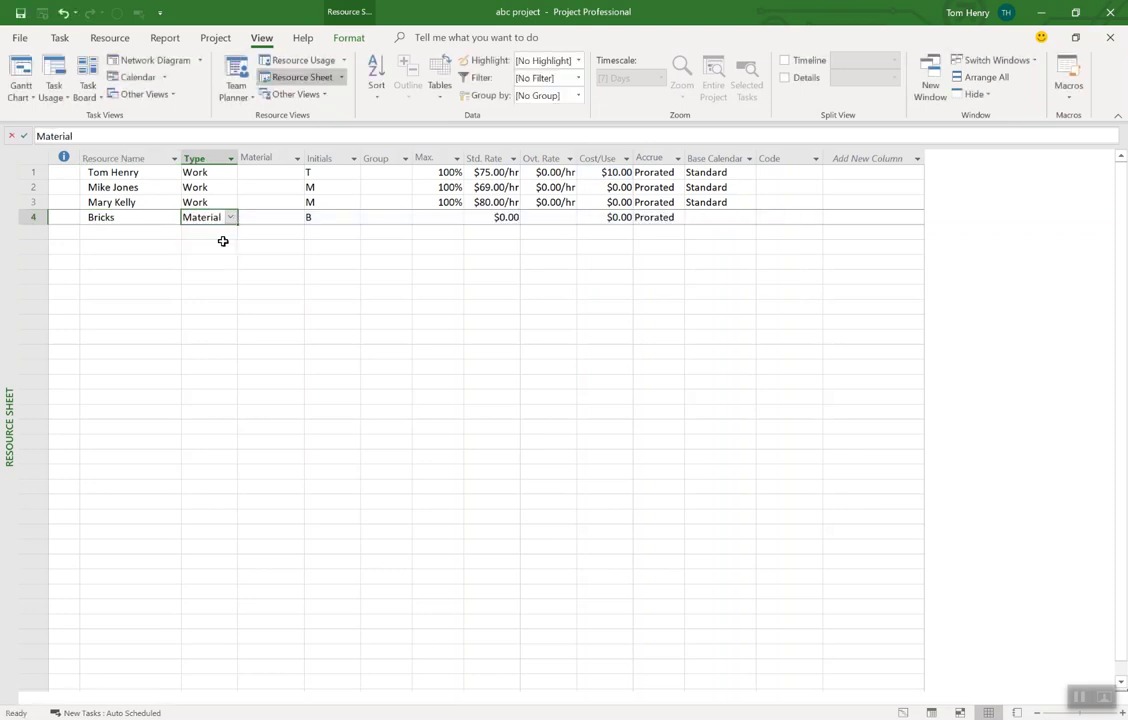
pyautogui.click(268, 216)
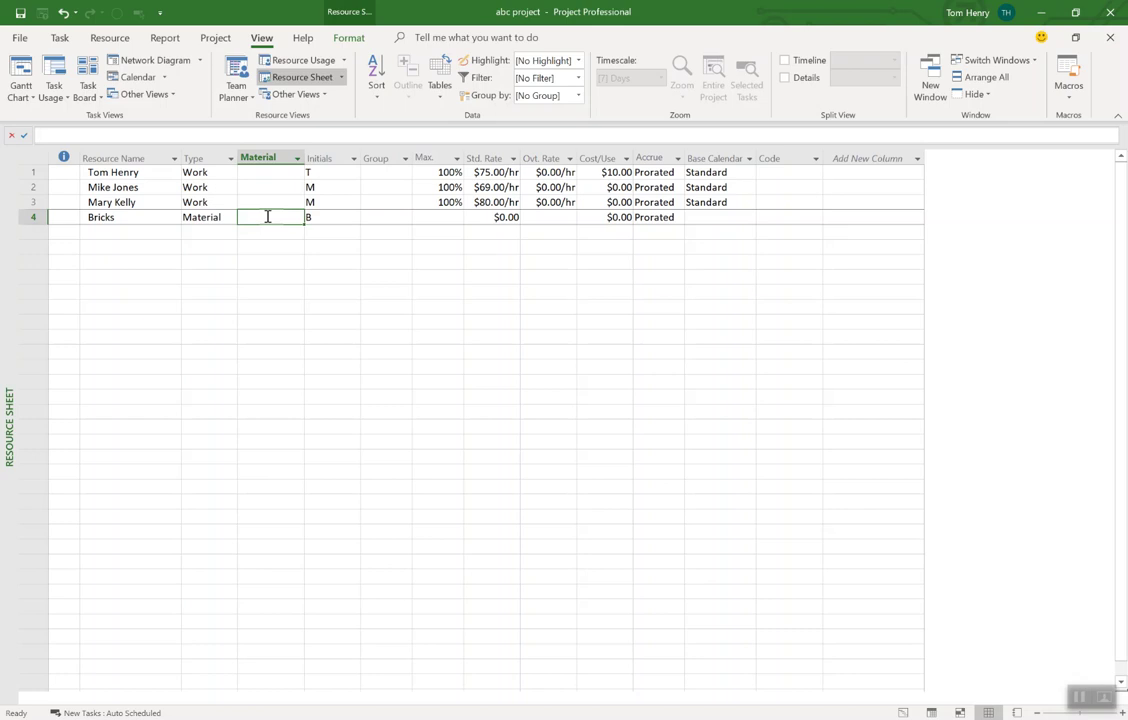
pyautogui.write('Pallet')
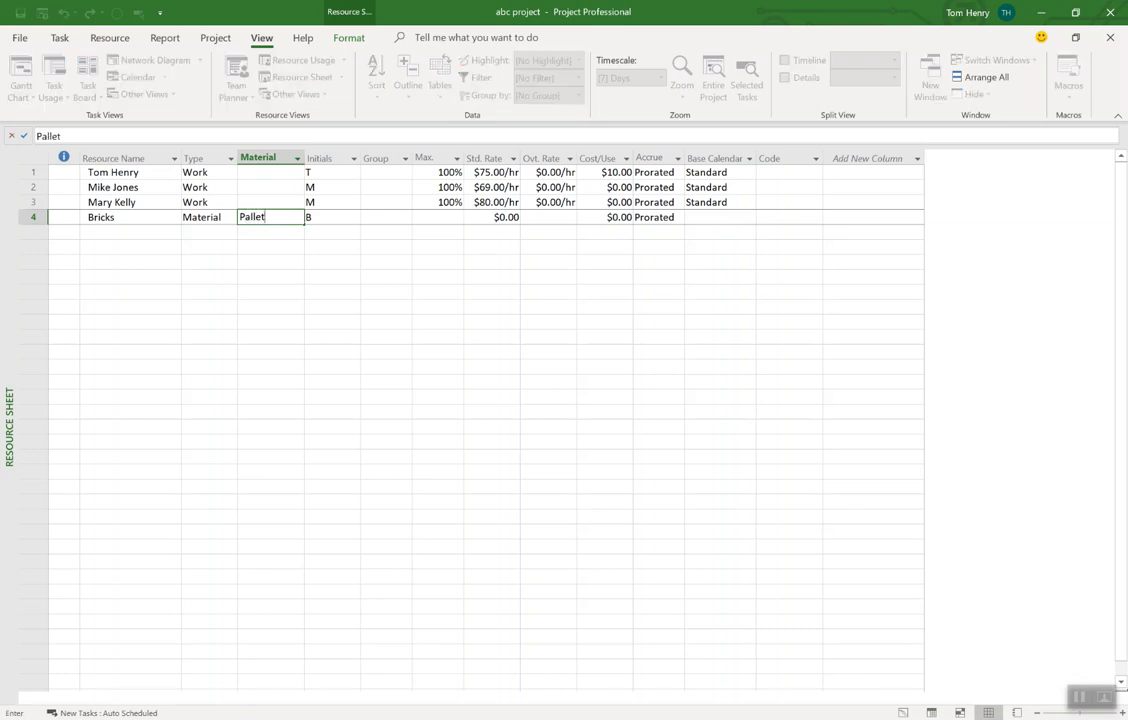
pyautogui.click(380, 307)
pyautogui.click(494, 218)
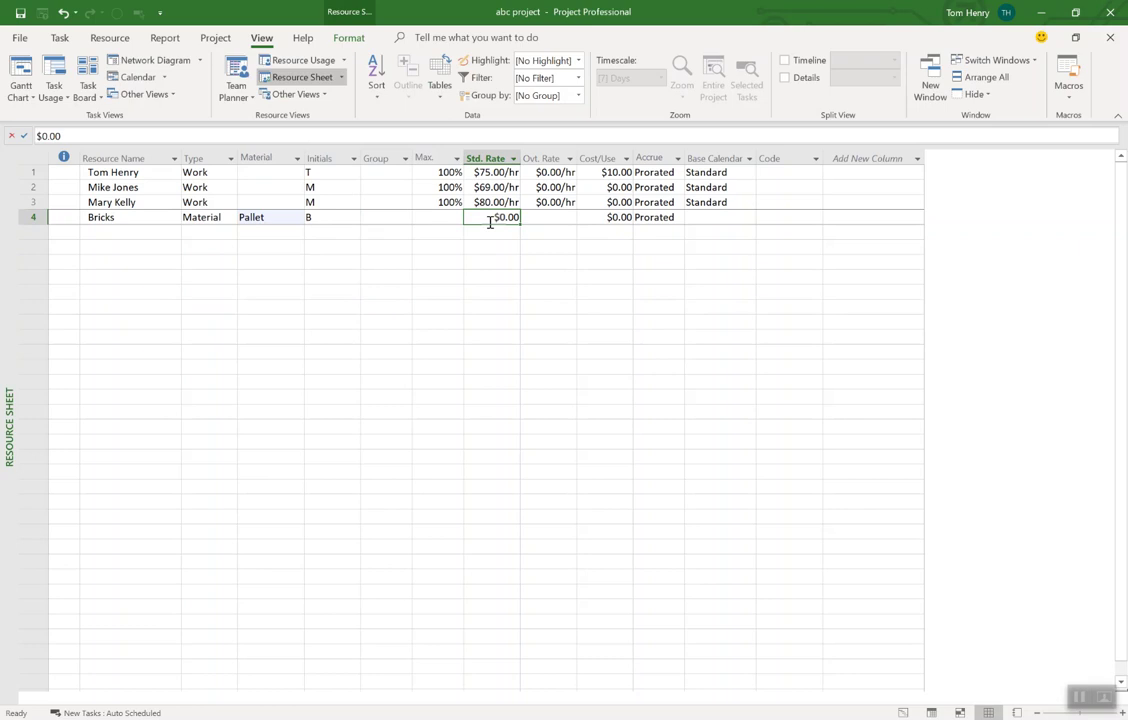
pyautogui.write('300')
pyautogui.press('Return')
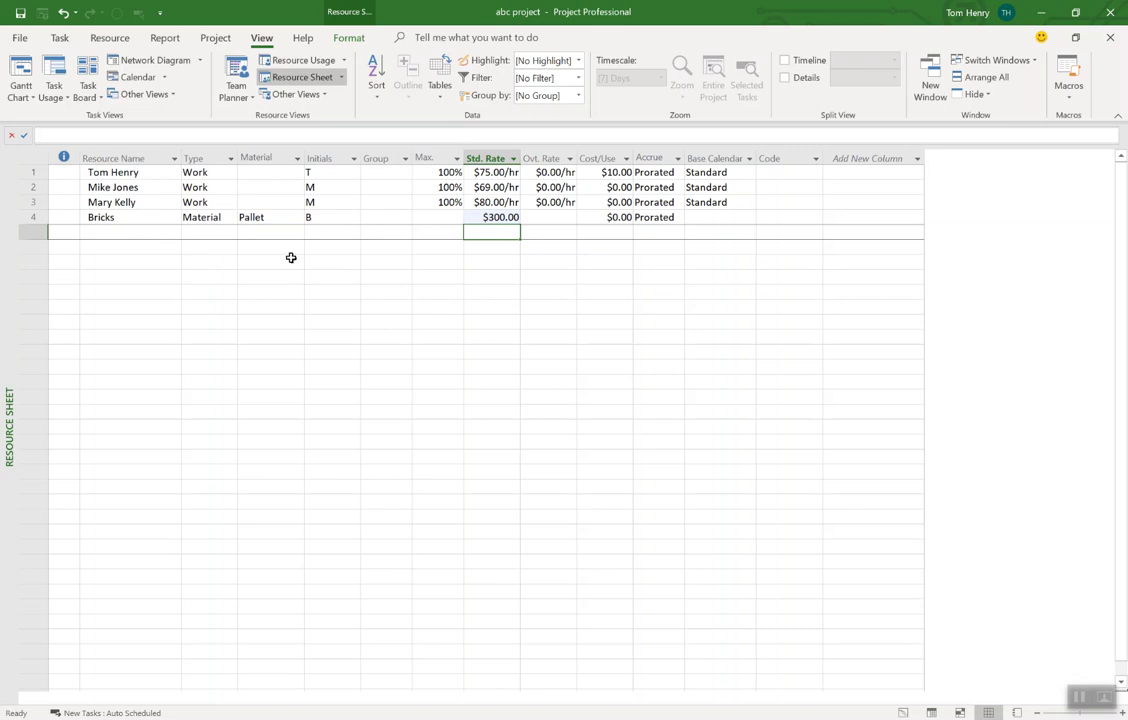
# - Add a Contractor resource in row 5 and make it a Cost resource
pyautogui.click(164, 232)
pyautogui.write('Contractor')
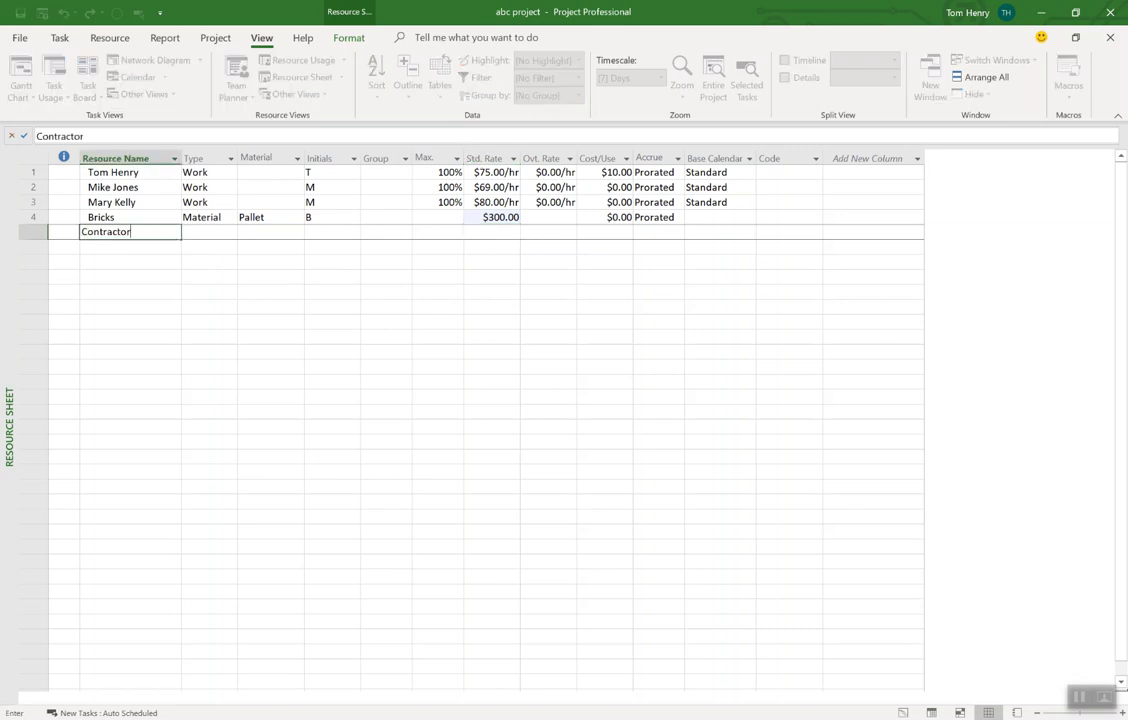
pyautogui.click(234, 230)
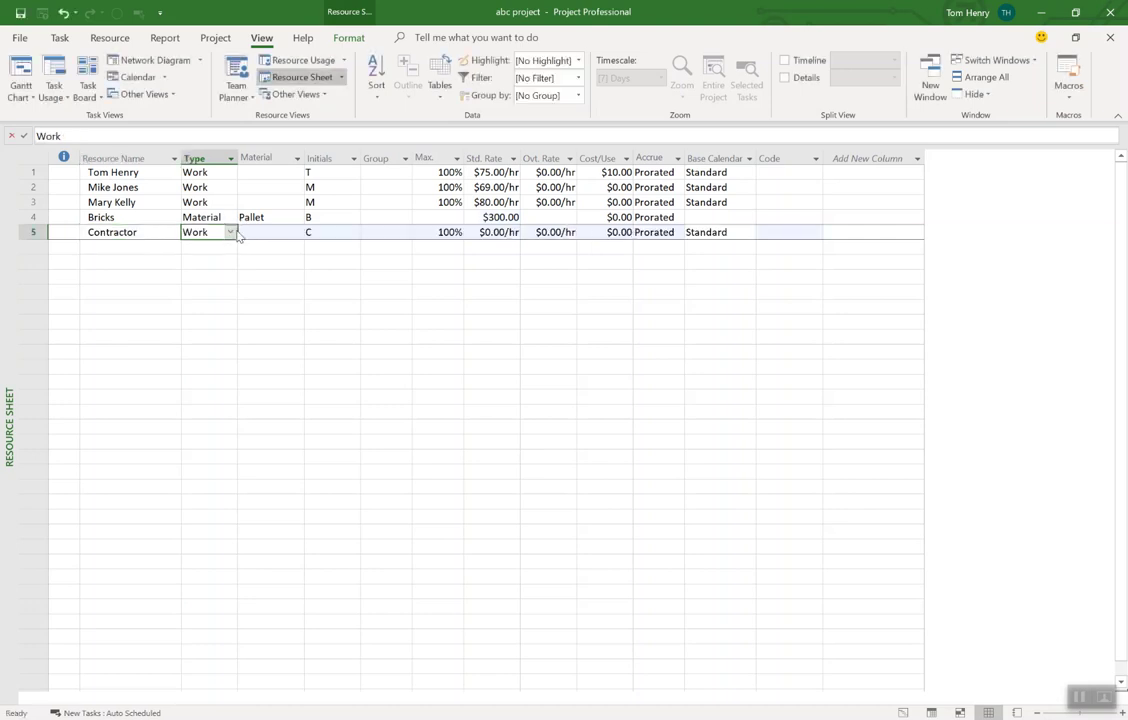
pyautogui.click(231, 233)
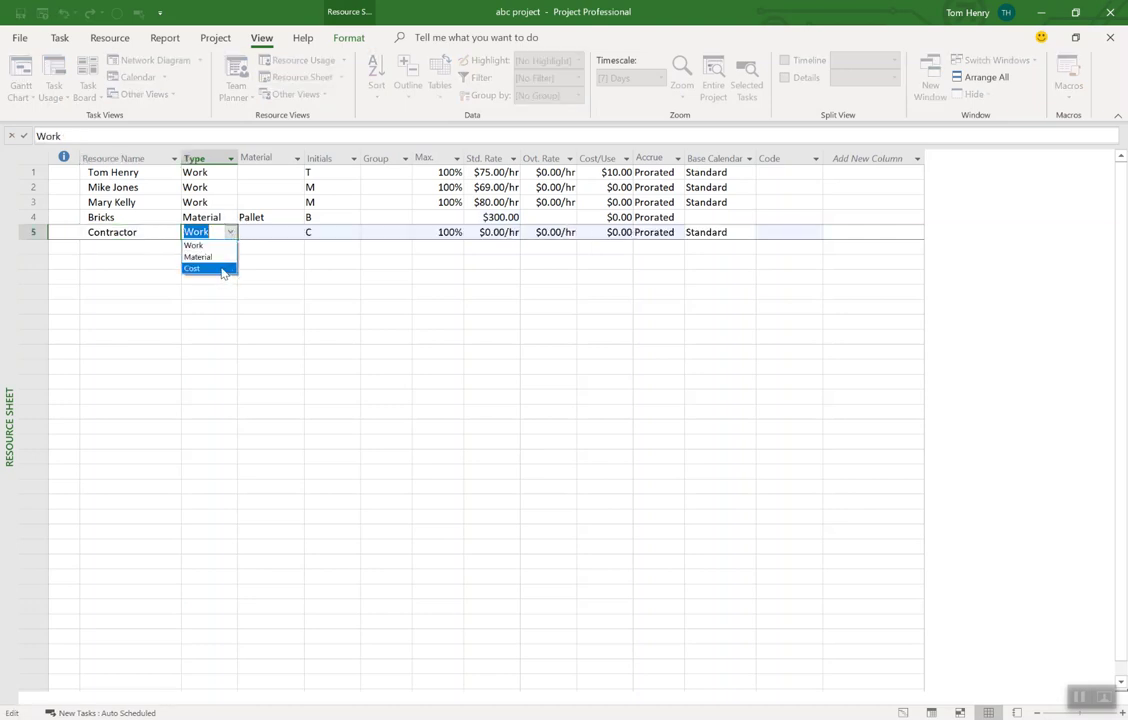
pyautogui.click(222, 268)
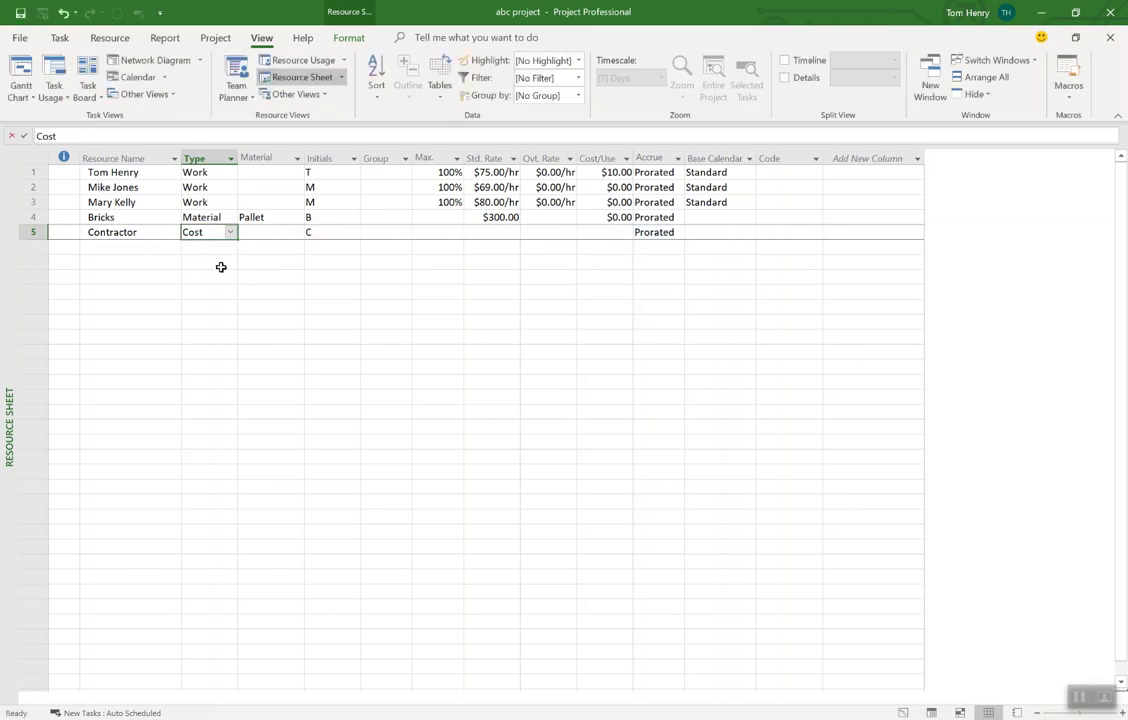
pyautogui.click(480, 233)
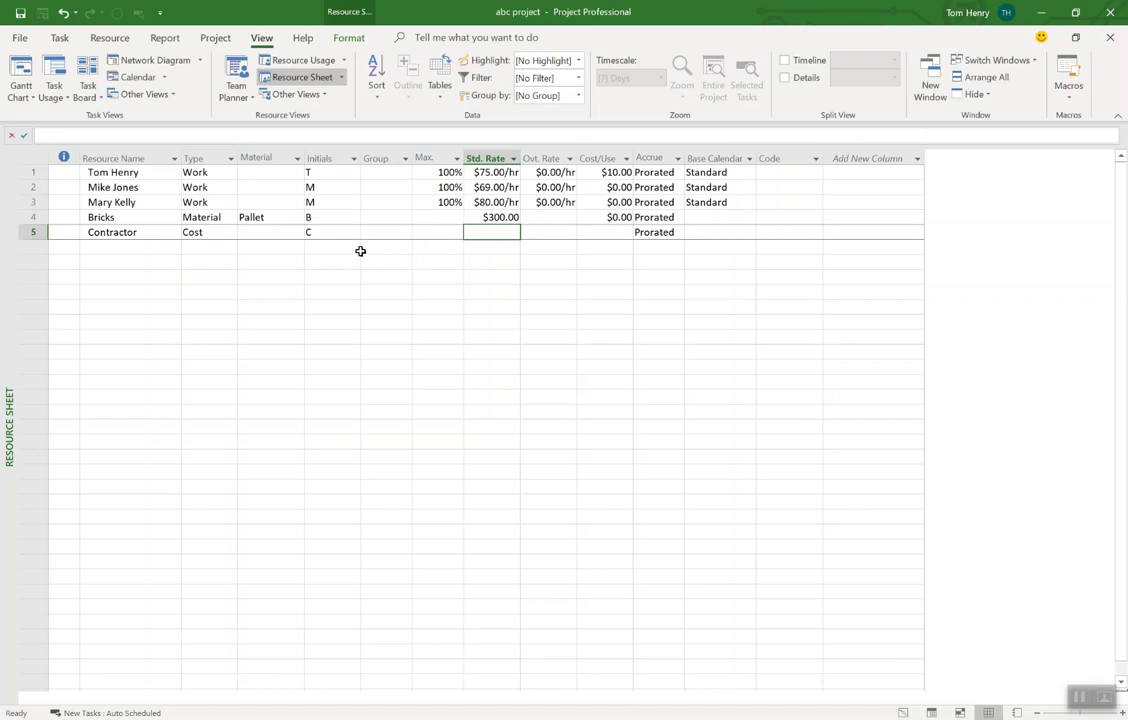
# - Leave Contractor's cost accrual at Prorated after briefly trying End
pyautogui.click(669, 232)
pyautogui.click(677, 233)
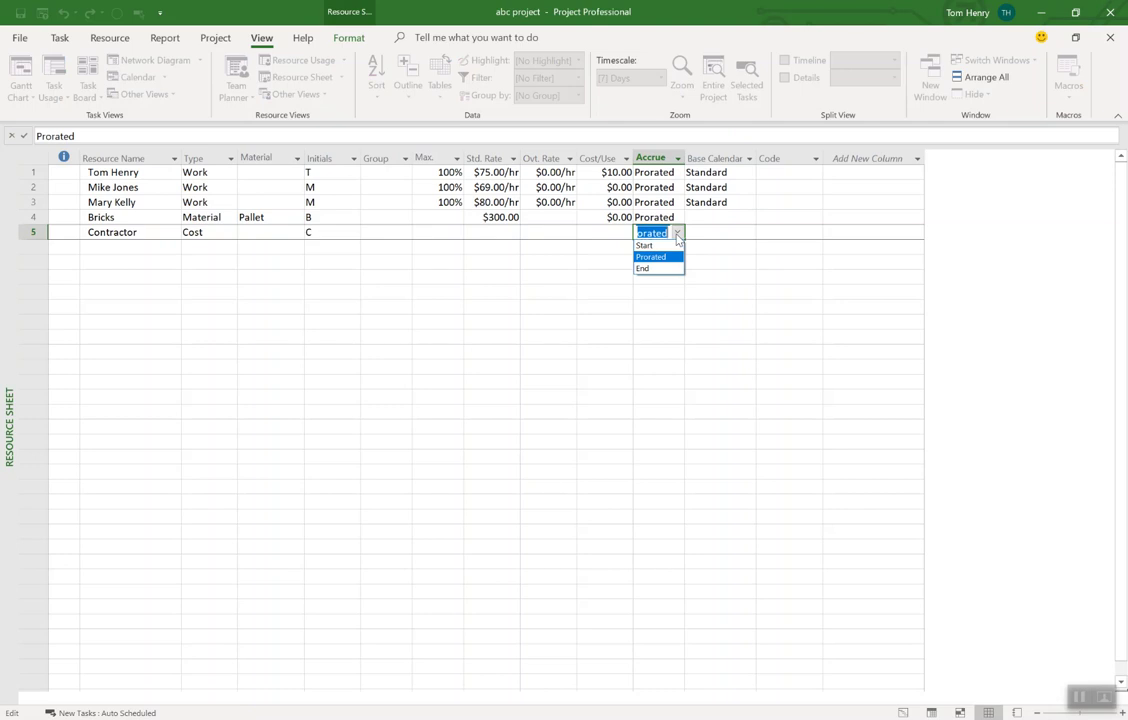
pyautogui.click(652, 268)
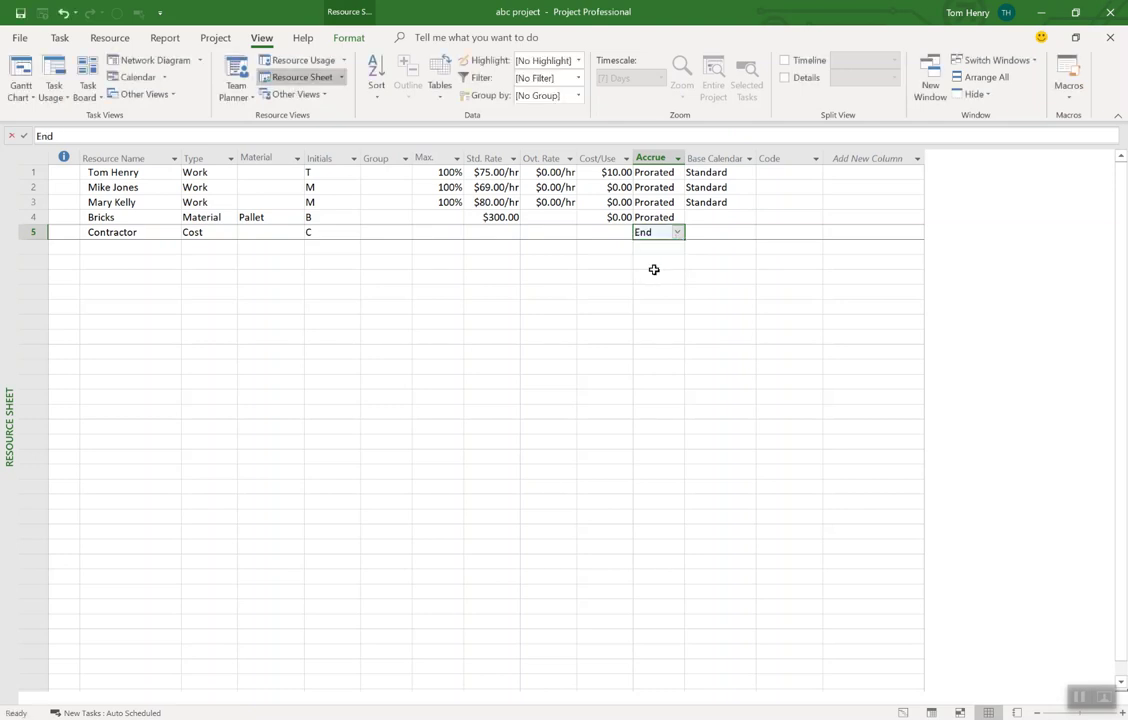
pyautogui.click(677, 232)
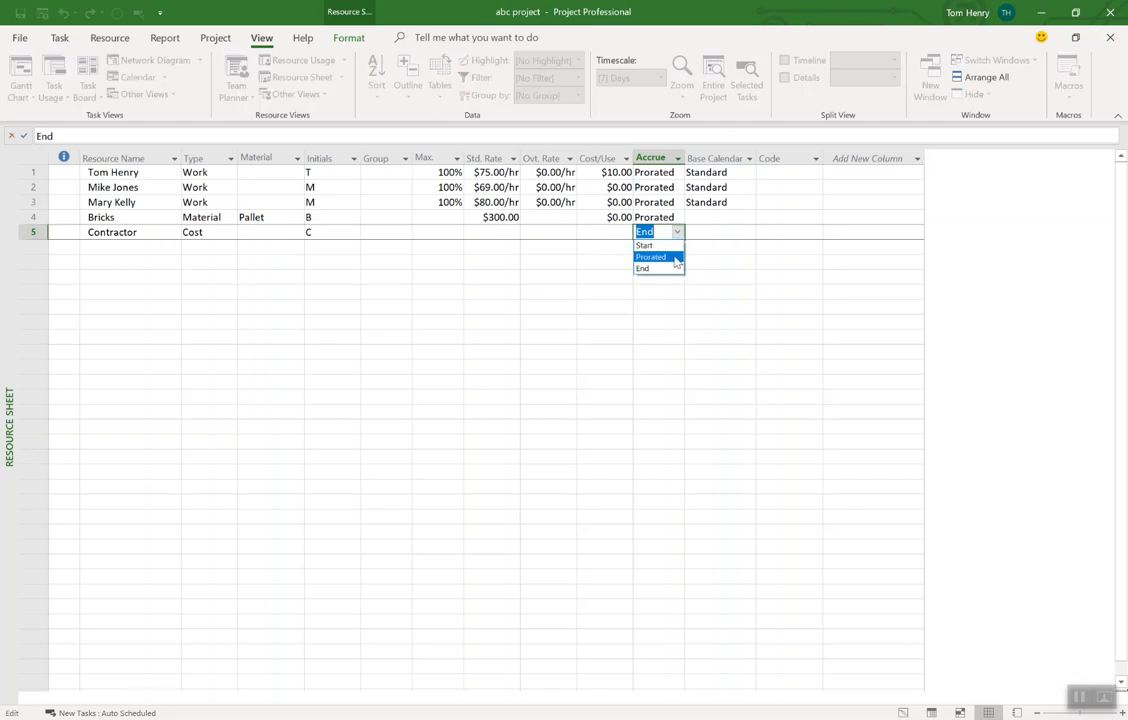
pyautogui.click(674, 257)
pyautogui.click(350, 263)
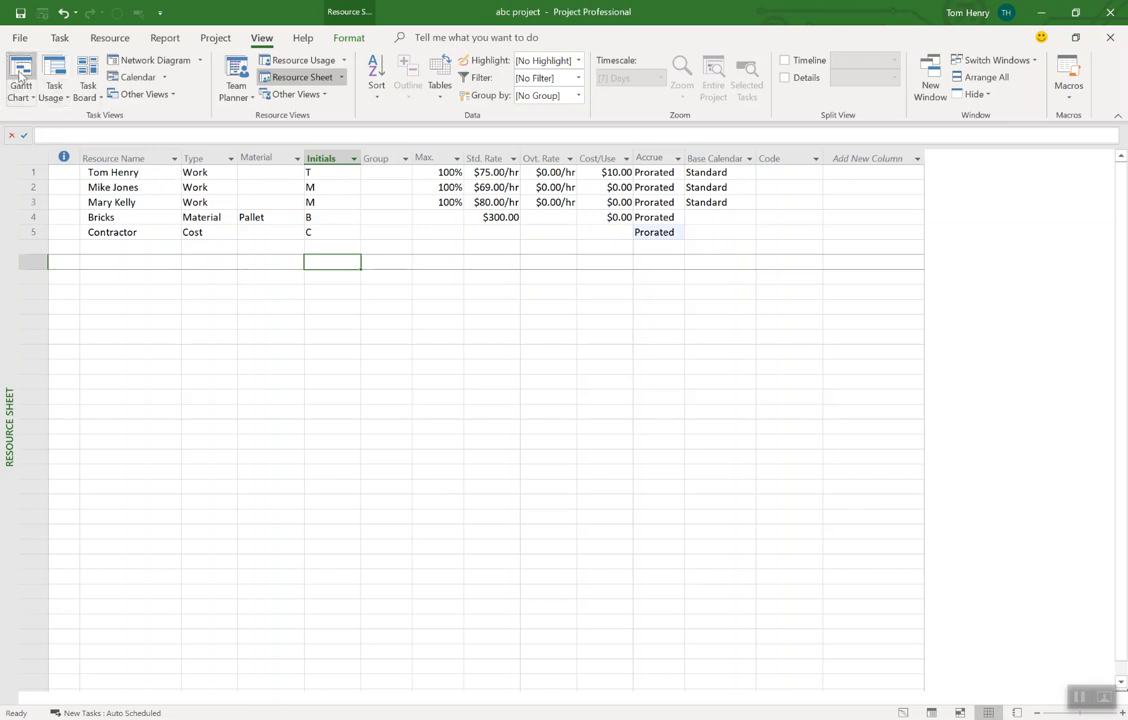
# - Check the first resource's base calendar, then return to the Gantt Chart view
pyautogui.click(160, 173)
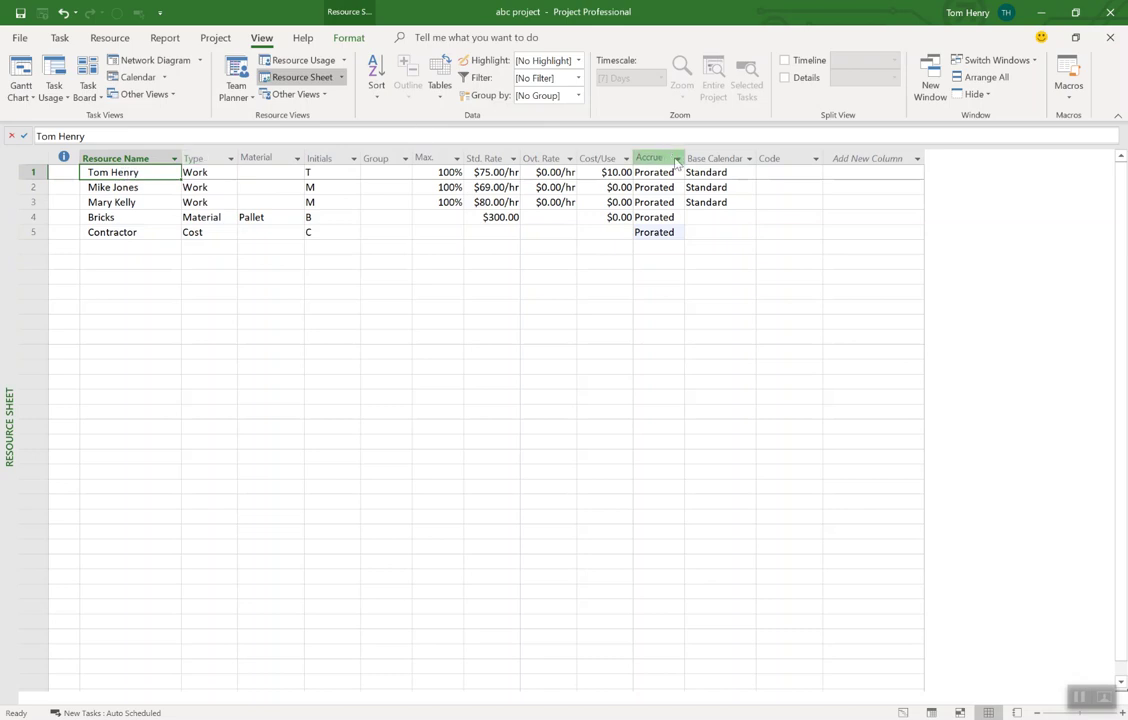
pyautogui.click(730, 173)
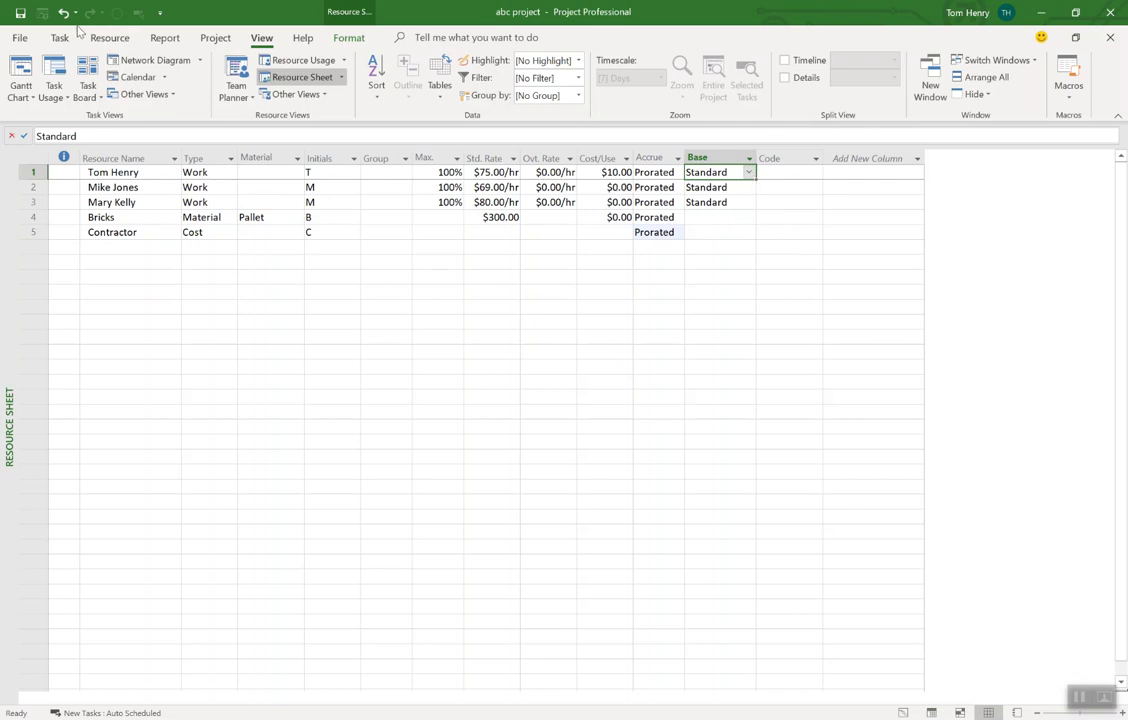
pyautogui.click(58, 38)
pyautogui.click(21, 75)
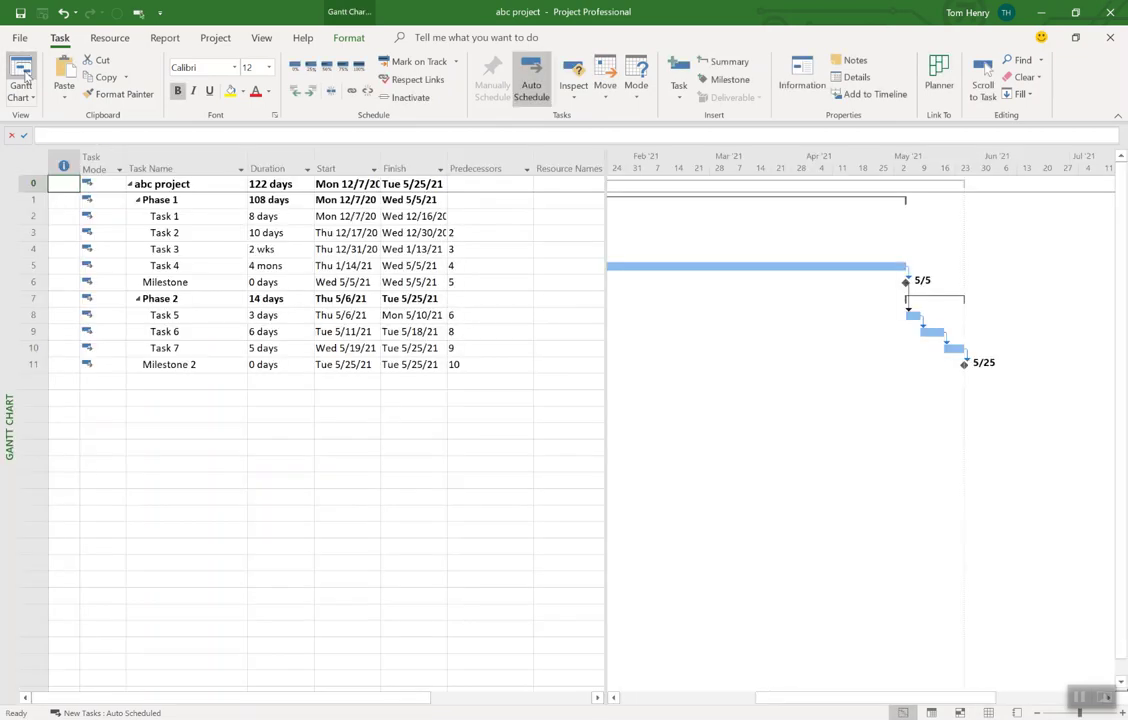
# - Assign two people to Task 1 in the Resource Names column
pyautogui.hotkey('ctrl', 'shift', 'F5')
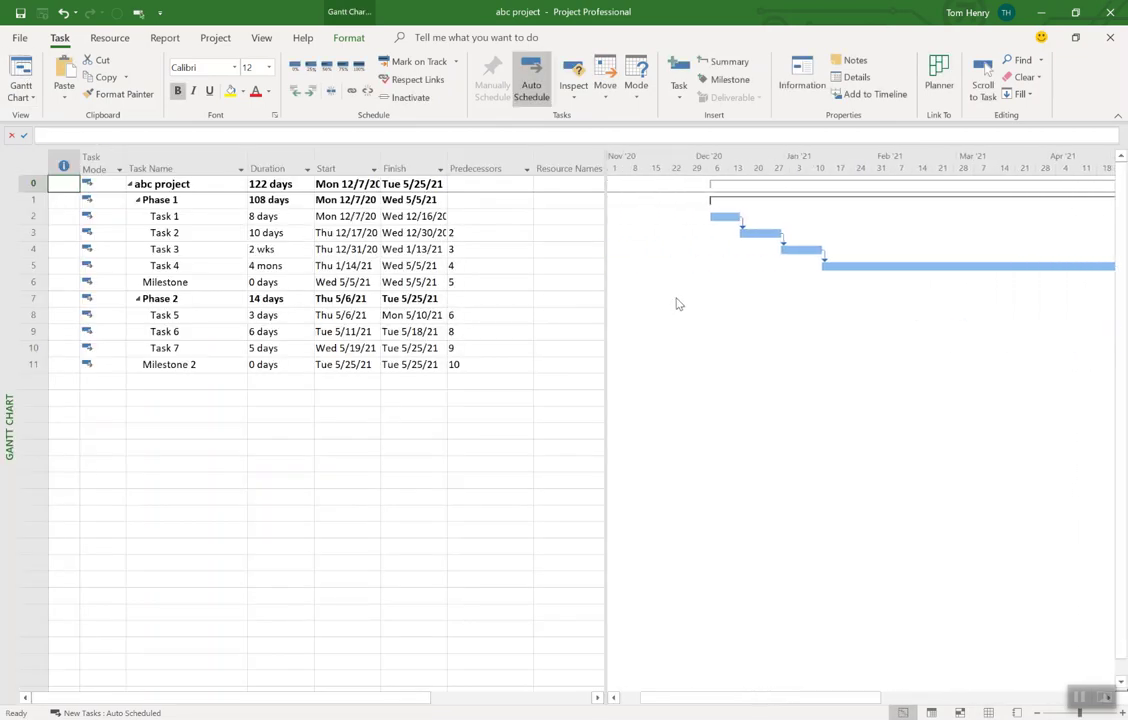
pyautogui.click(500, 216)
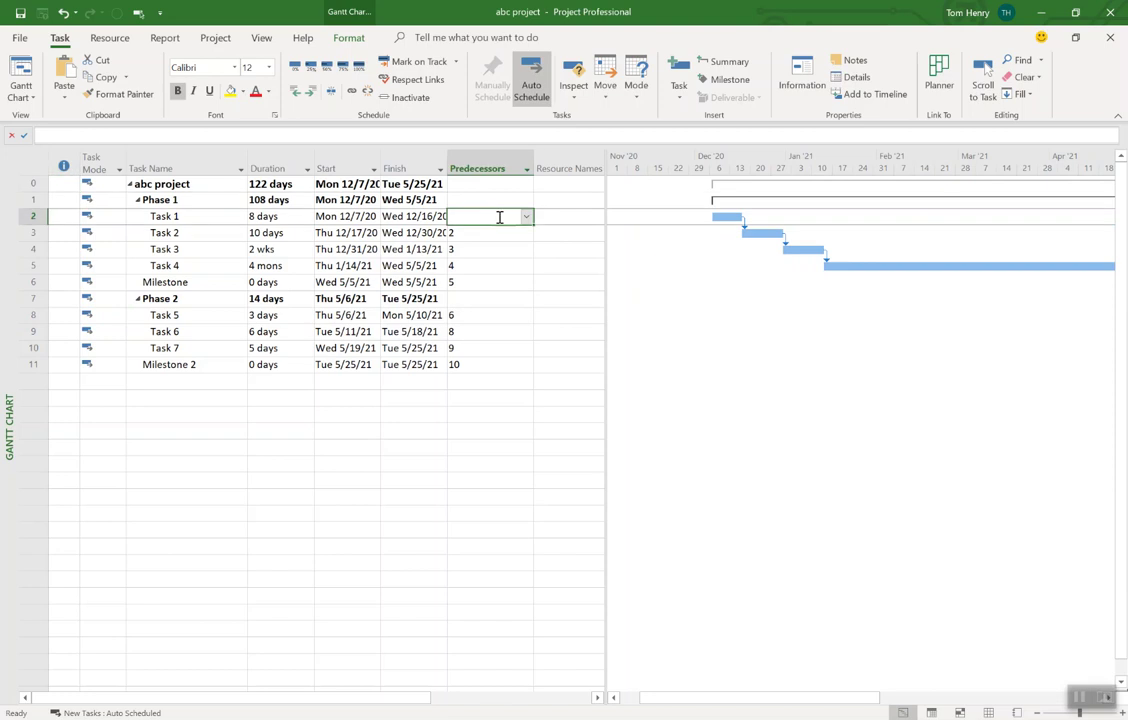
pyautogui.click(527, 218)
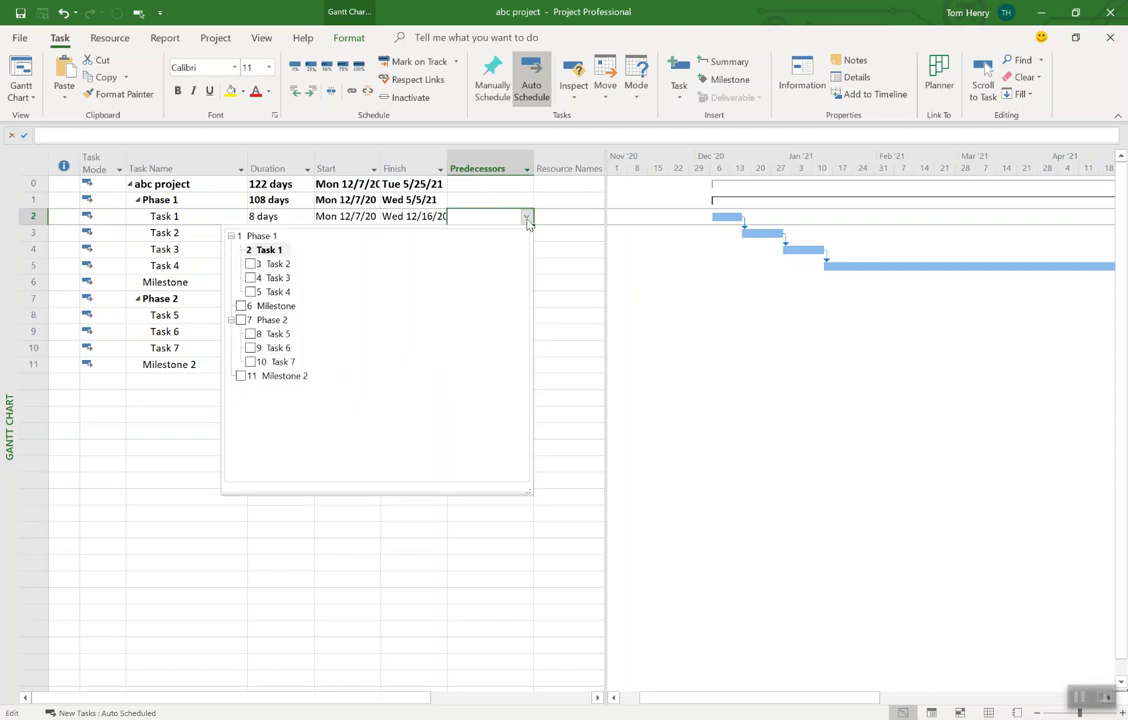
pyautogui.click(552, 216)
pyautogui.click(590, 218)
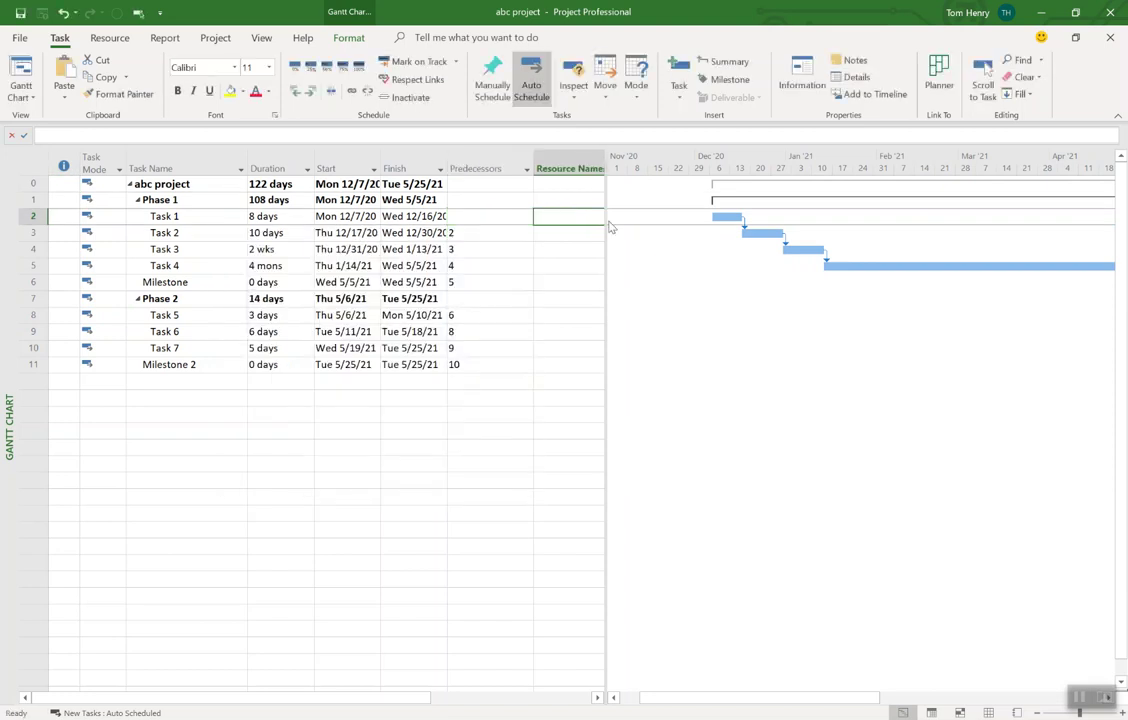
pyautogui.moveTo(604, 220); pyautogui.dragTo(728, 221)
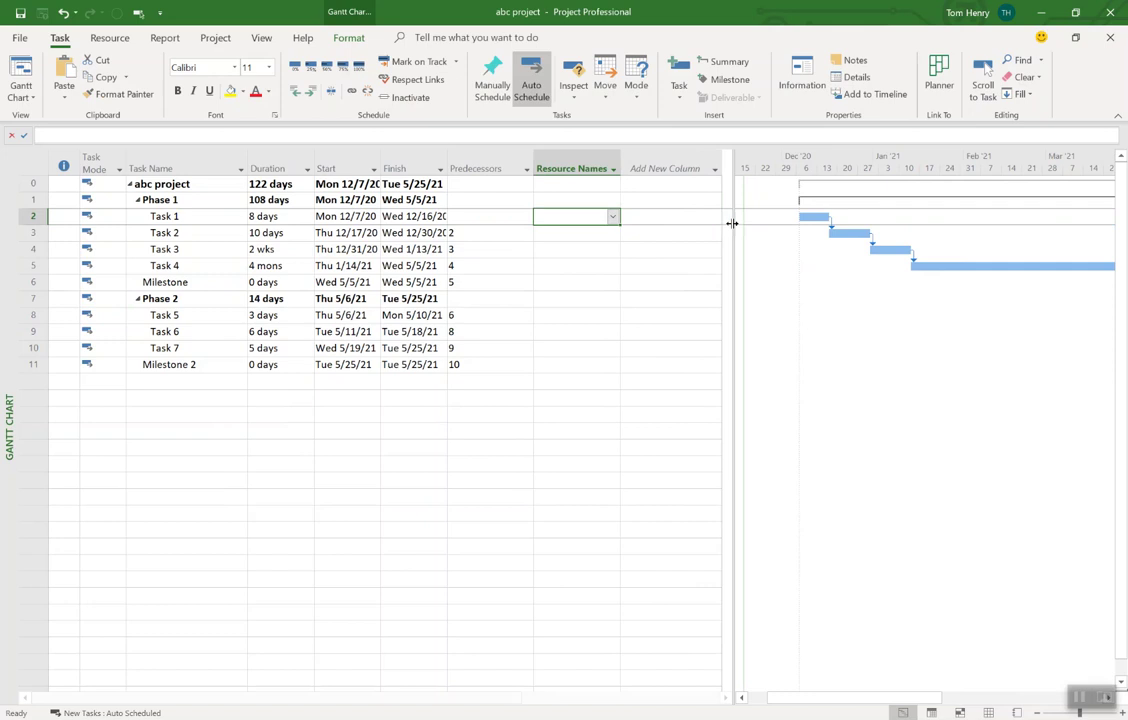
pyautogui.click(613, 217)
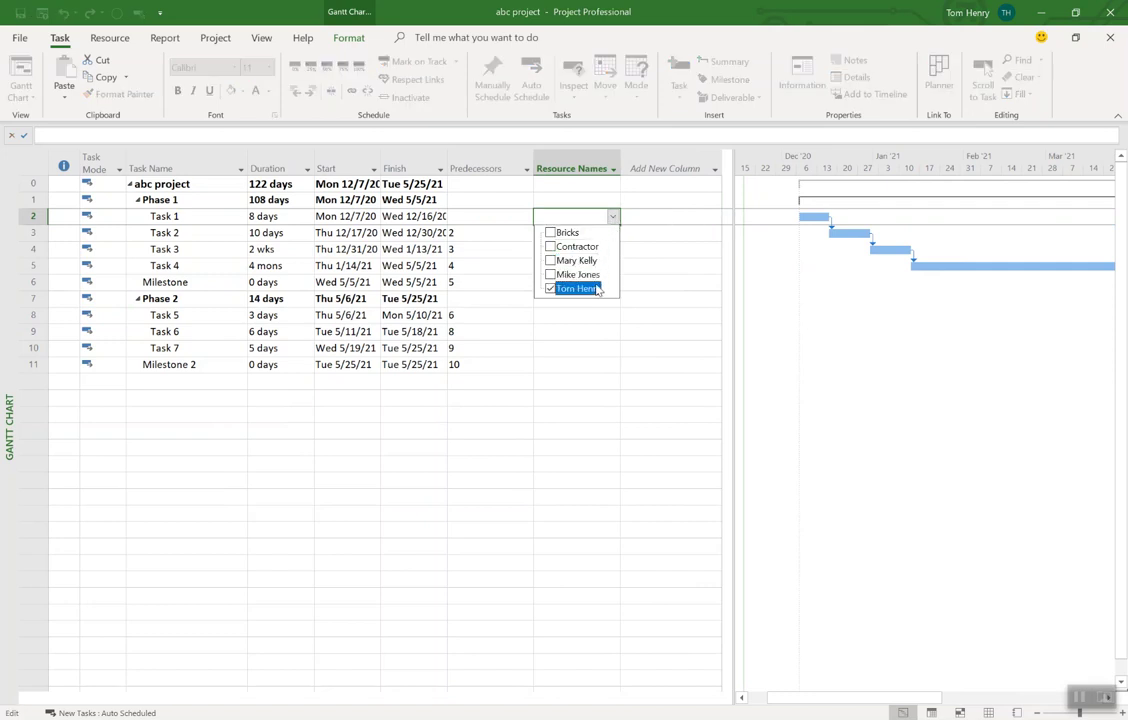
pyautogui.click(595, 259)
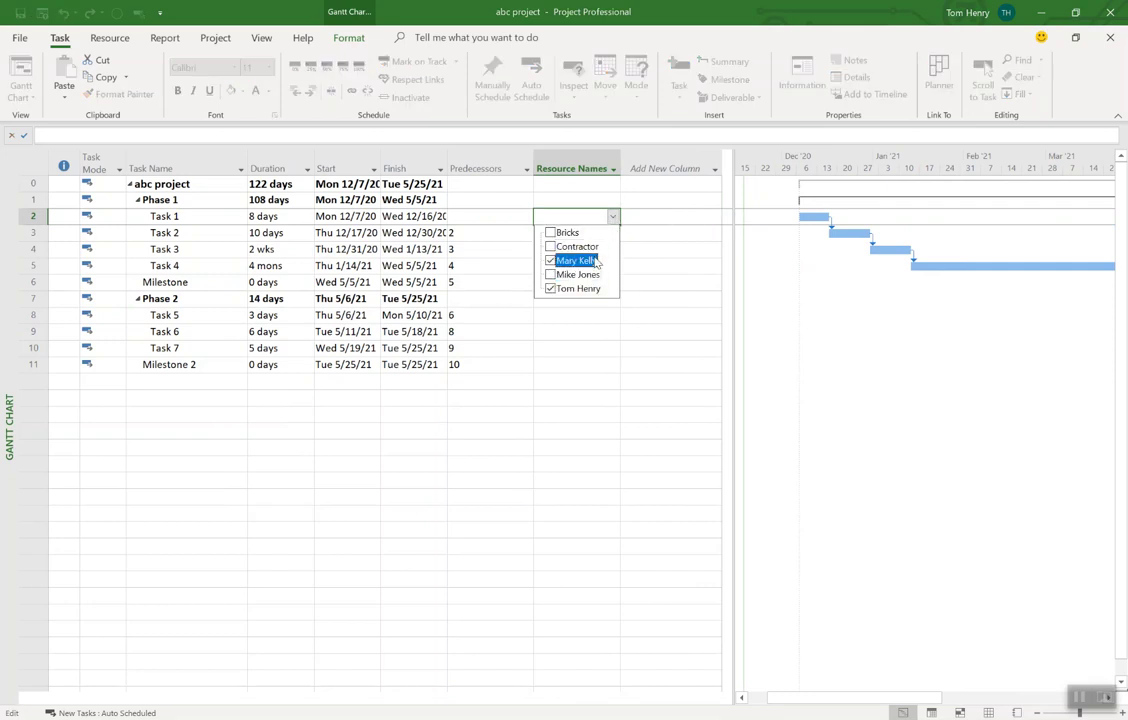
pyautogui.click(650, 250)
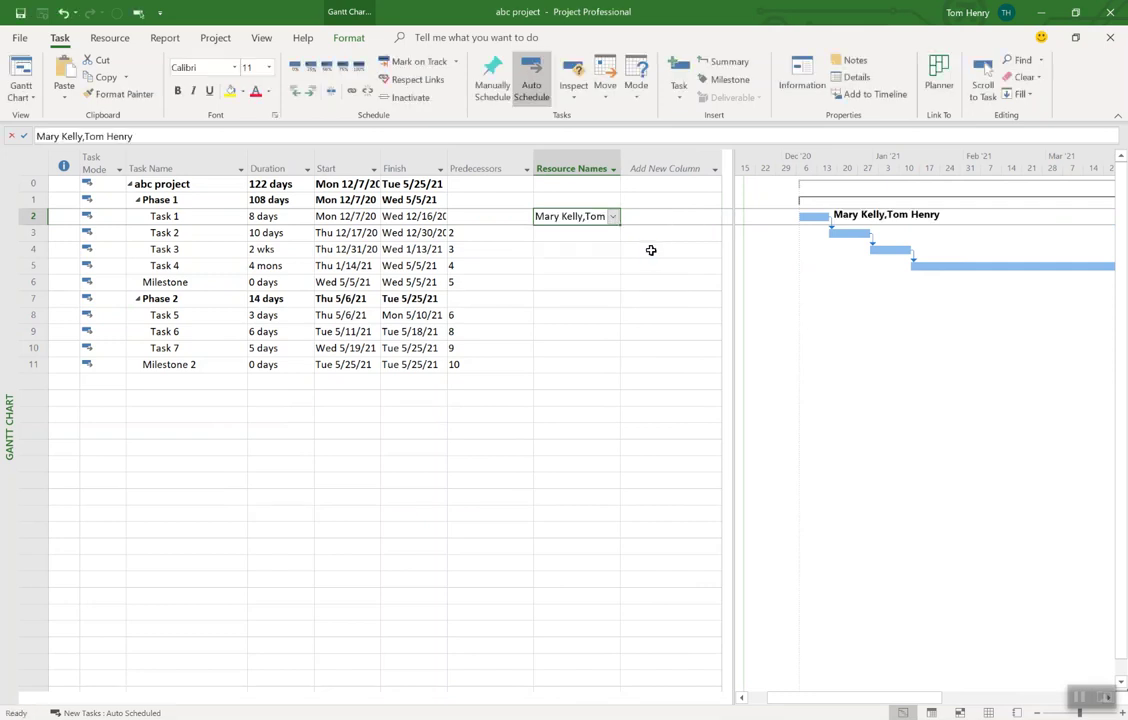
# - Assign one person each to Task 2 and Task 3
pyautogui.click(600, 233)
pyautogui.click(612, 232)
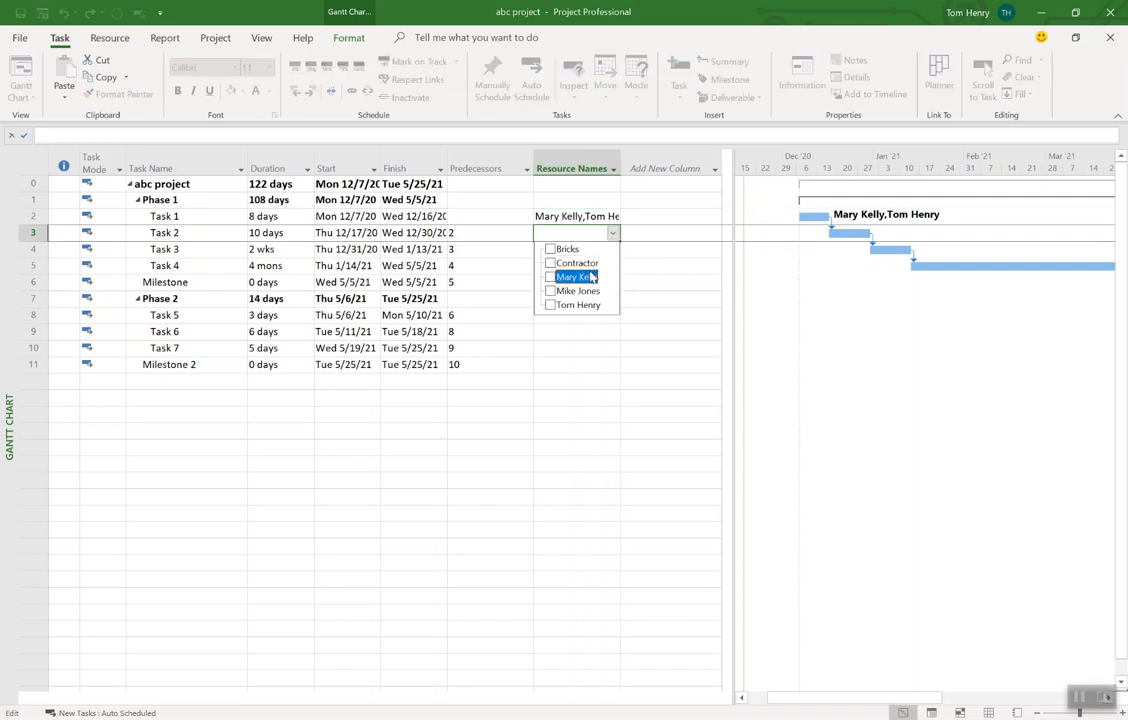
pyautogui.click(655, 262)
pyautogui.click(588, 251)
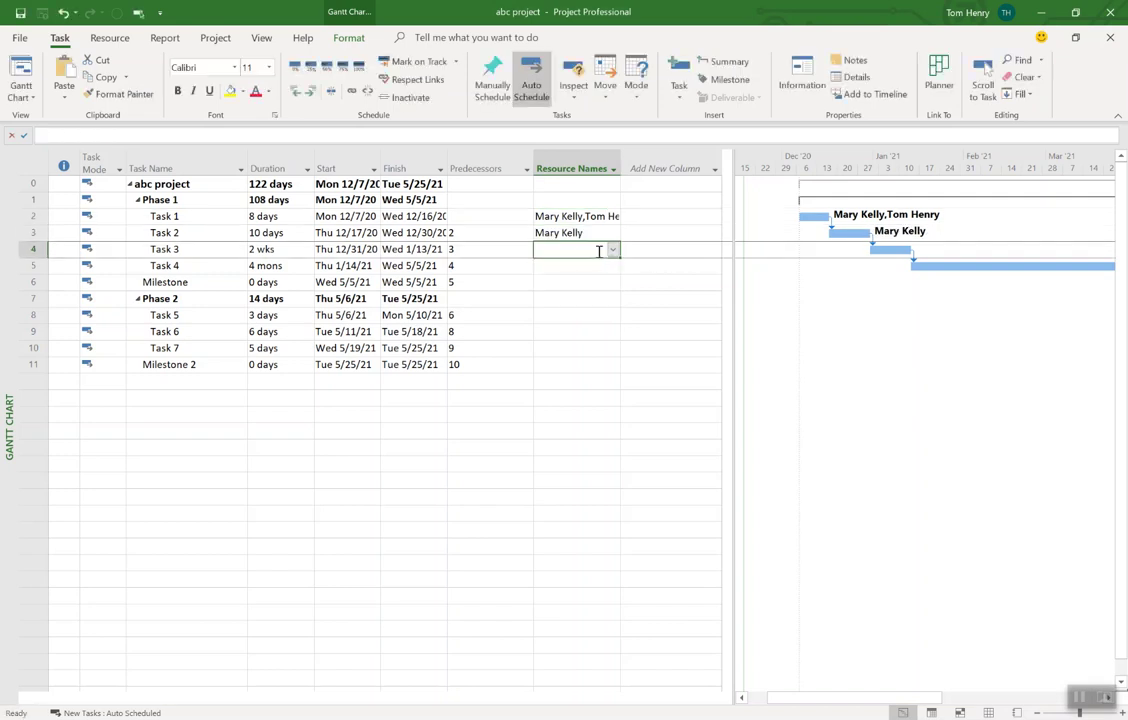
pyautogui.click(613, 252)
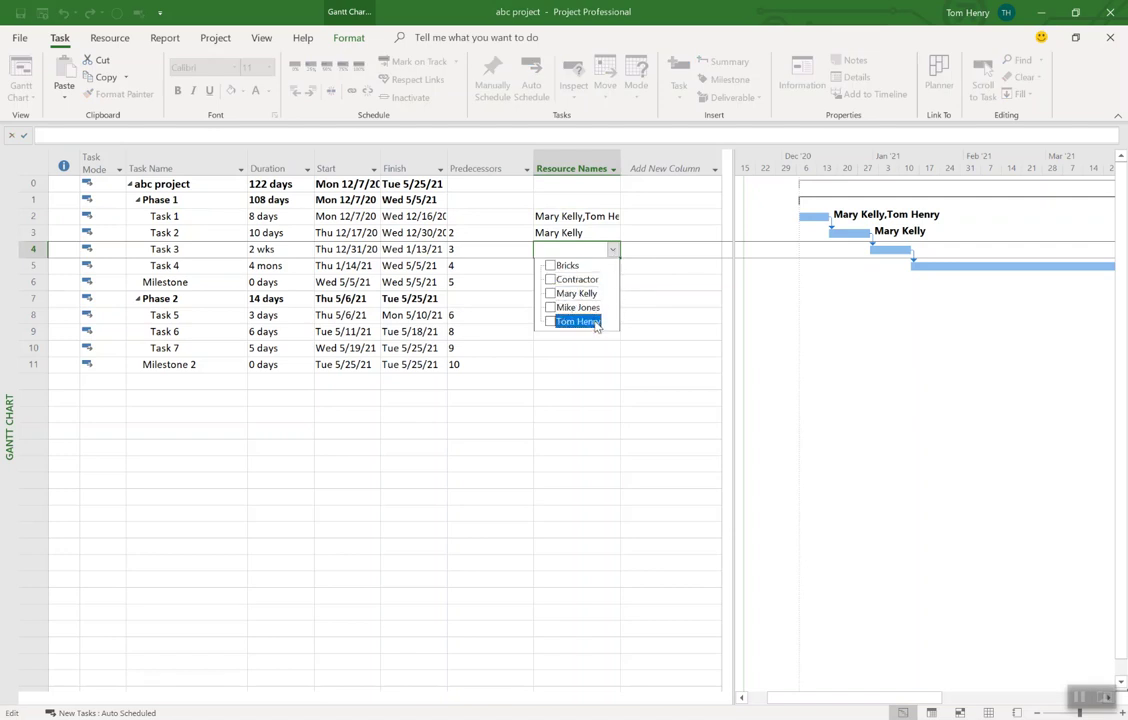
pyautogui.click(491, 385)
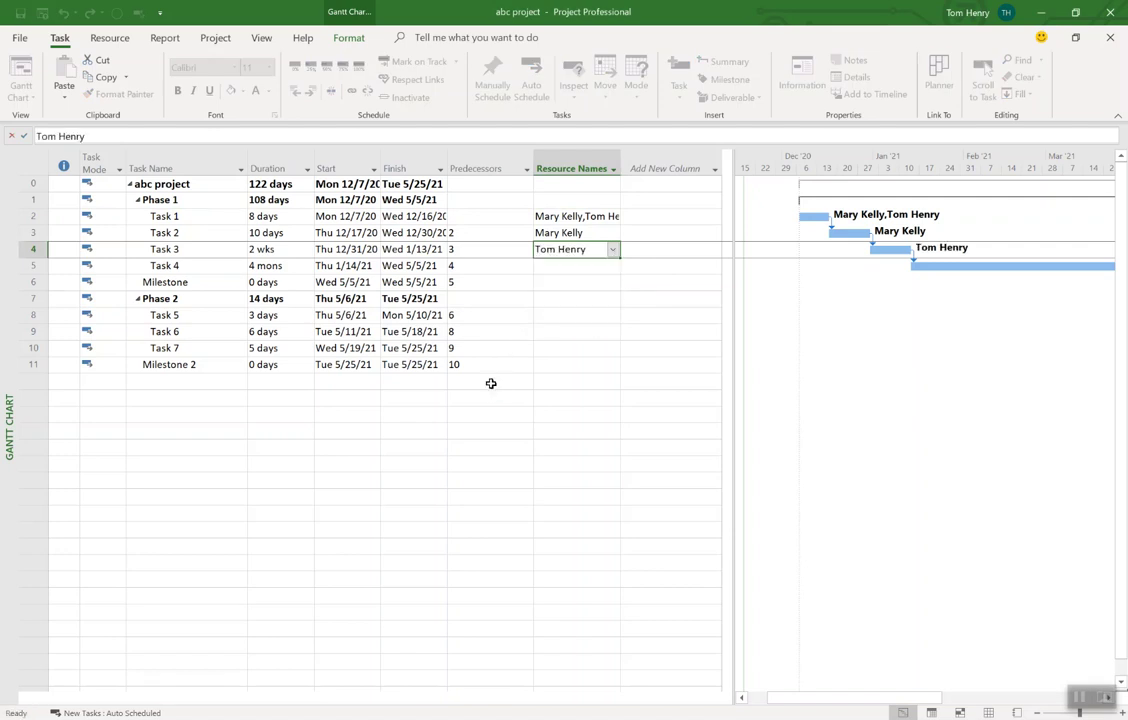
pyautogui.click(610, 267)
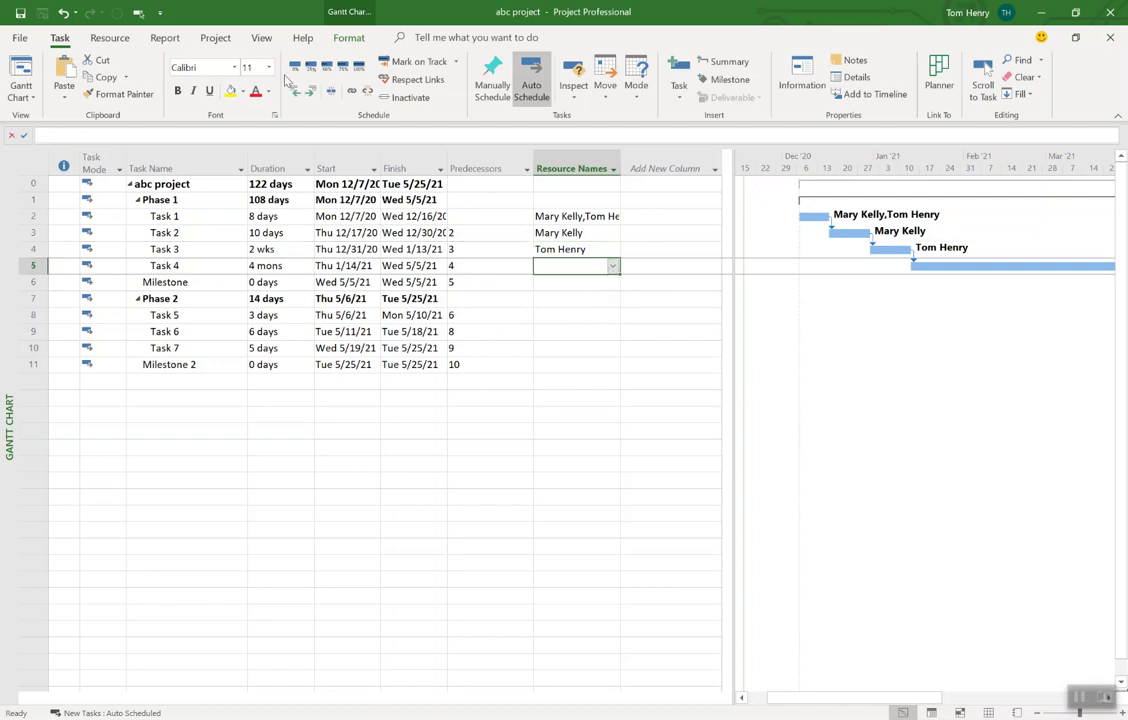
pyautogui.click(120, 37)
# - In Assign Resources, put two people on Task 5 and one on Task 6
pyautogui.click(75, 78)
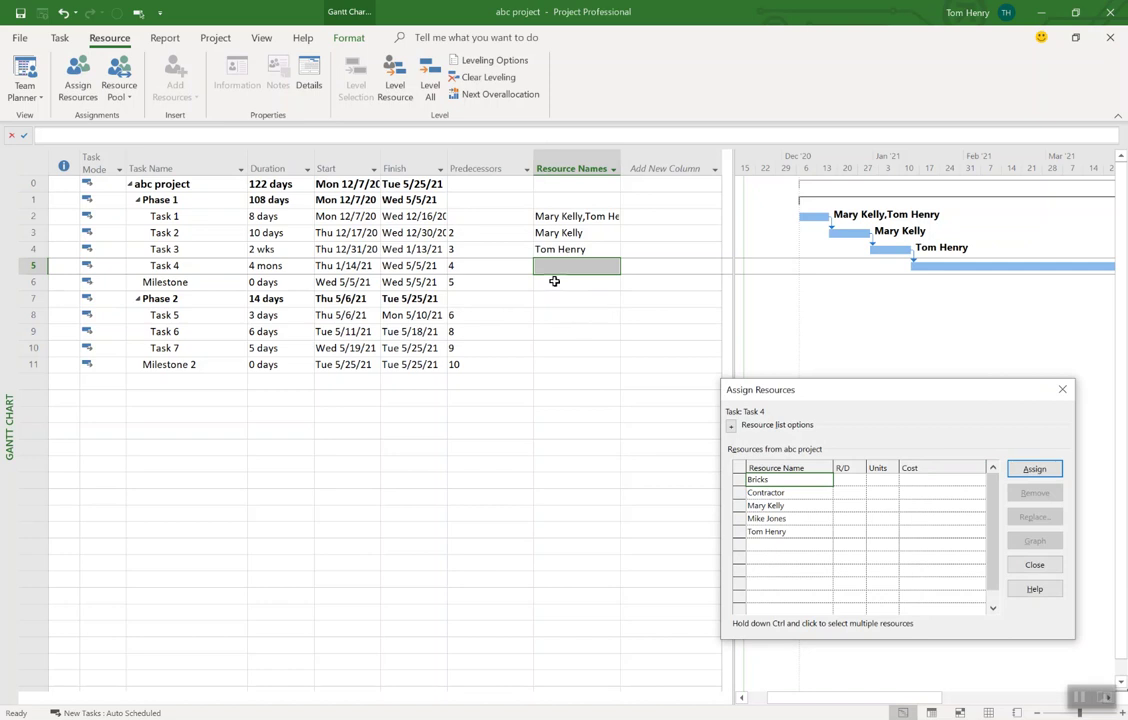
pyautogui.click(570, 313)
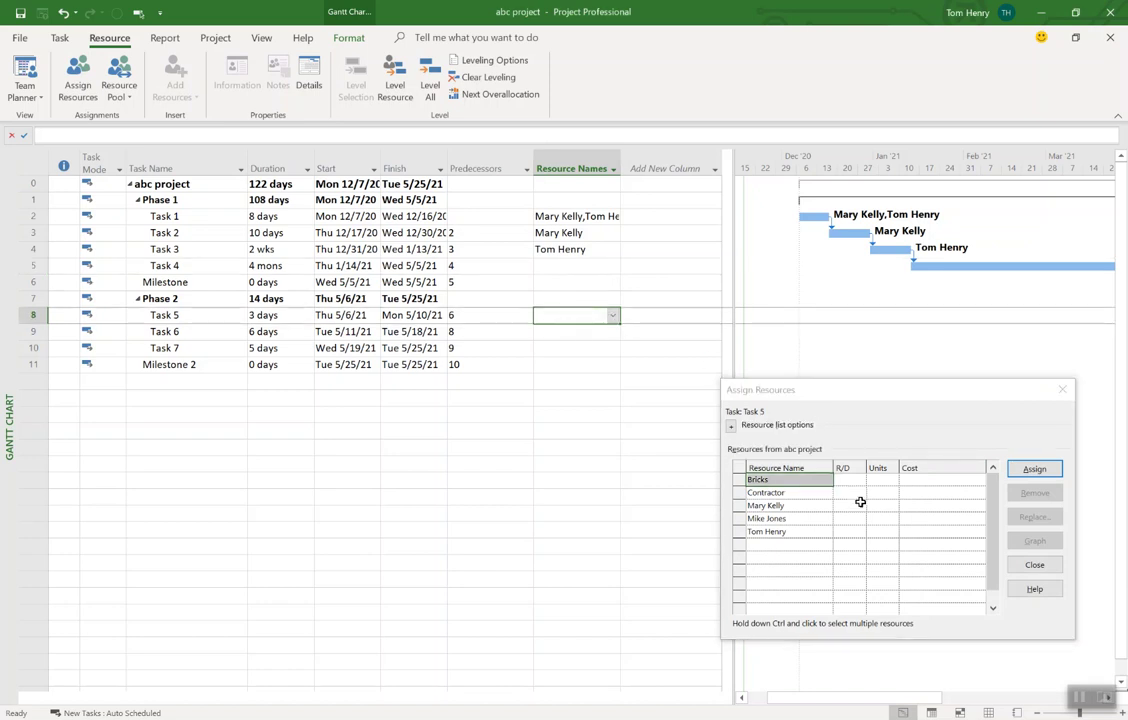
pyautogui.click(808, 531)
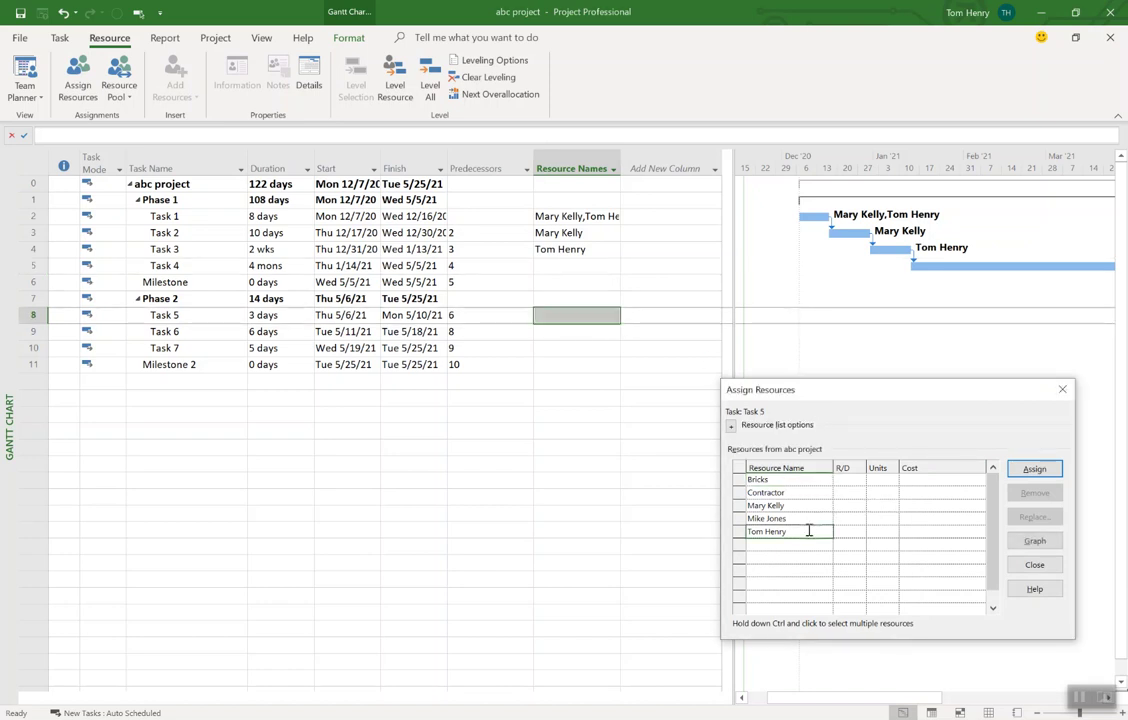
pyautogui.keyDown('ctrl'); pyautogui.click(810, 518); pyautogui.keyUp('ctrl')
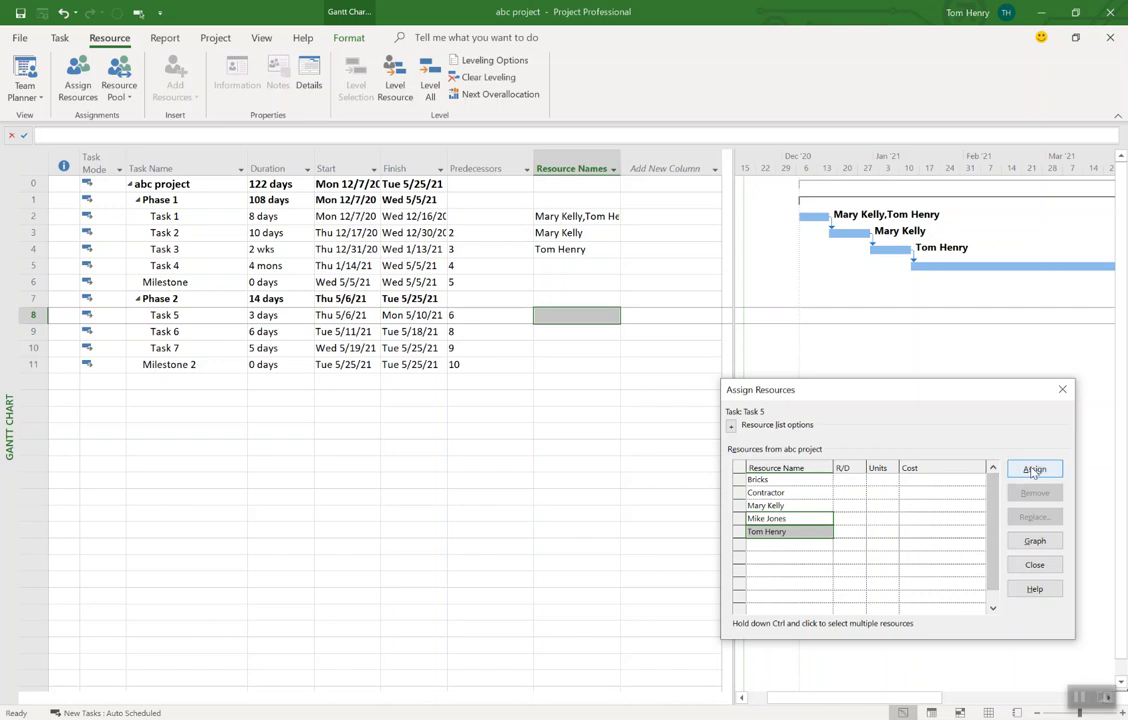
pyautogui.click(1034, 470)
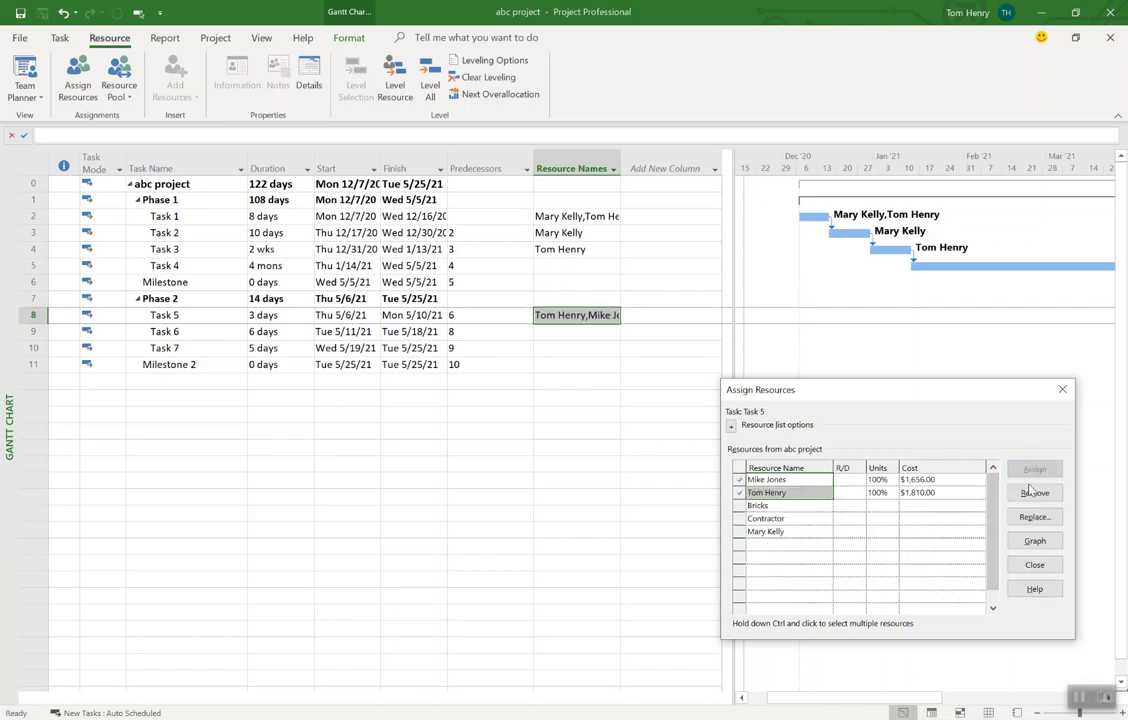
pyautogui.click(562, 337)
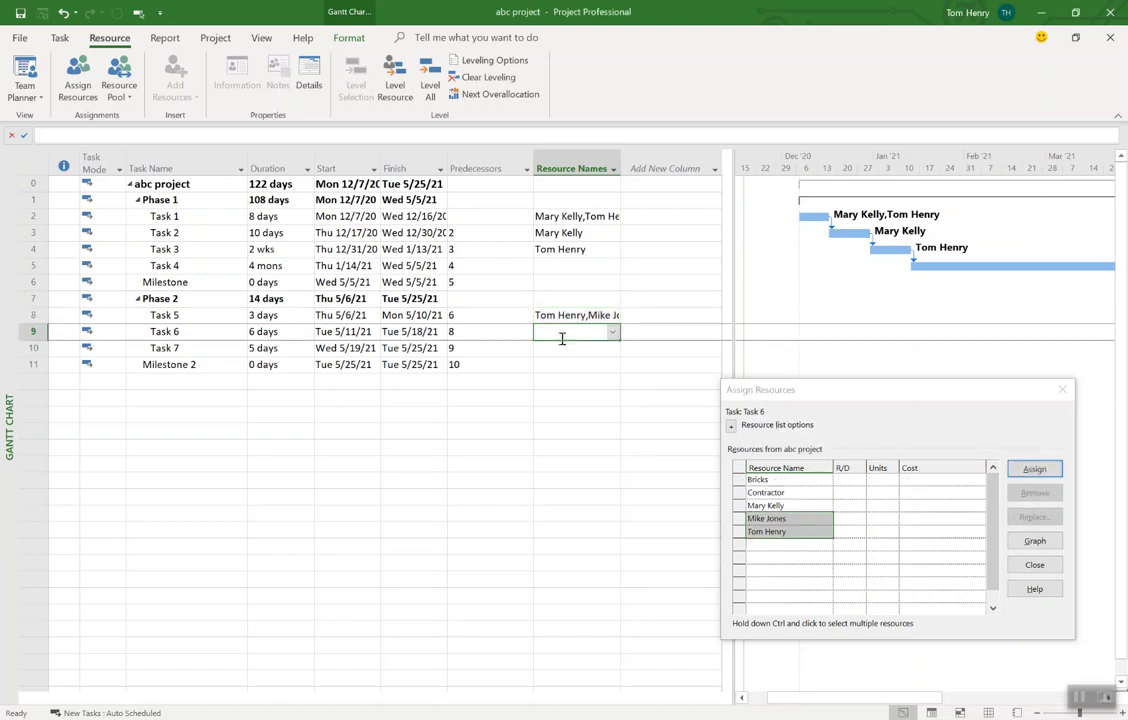
pyautogui.click(796, 504)
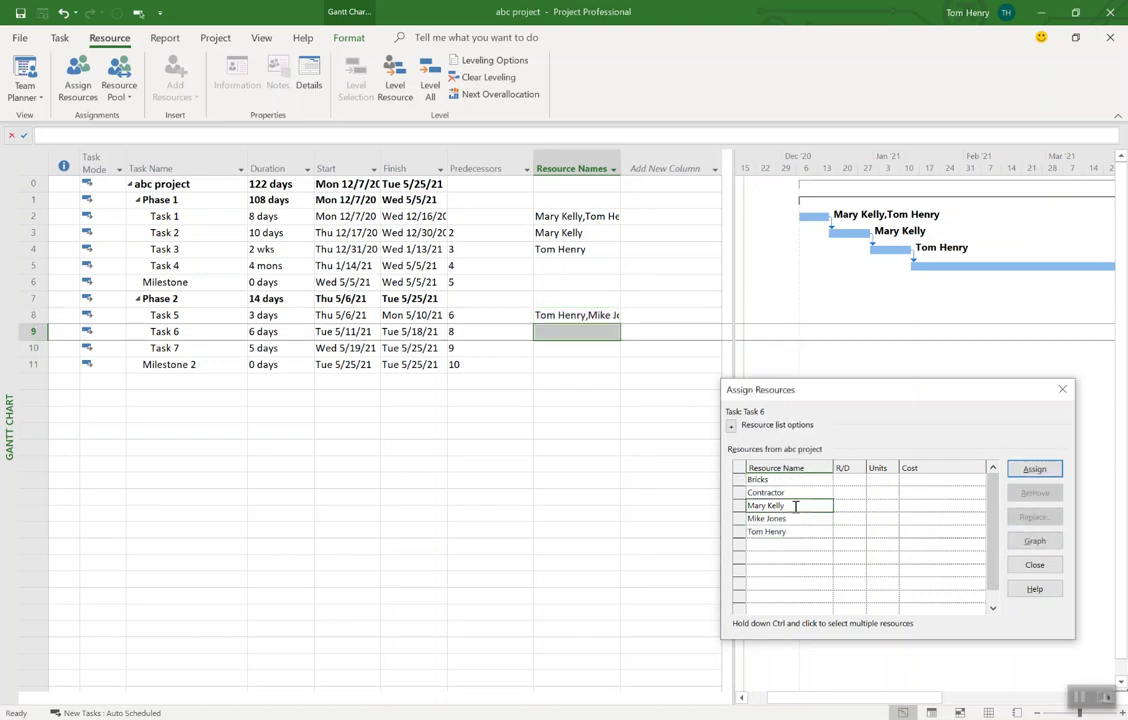
pyautogui.click(1035, 469)
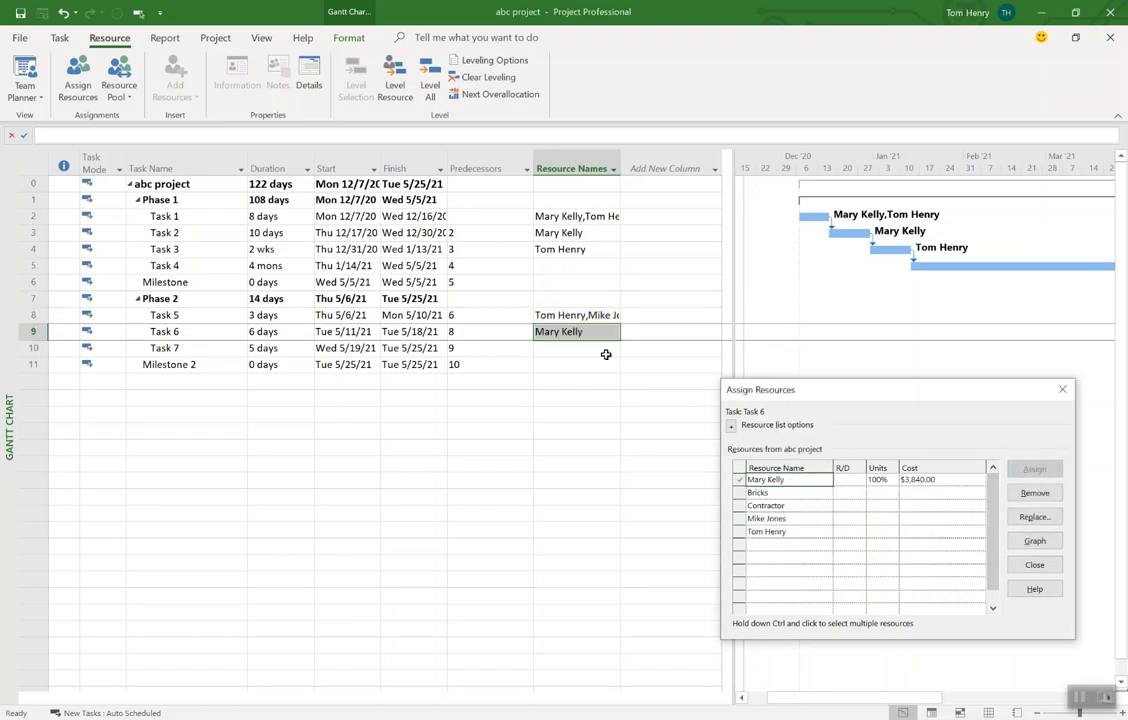
# - Assign three people to Tasks 4 and 7 together, then close the dialog
pyautogui.click(573, 348)
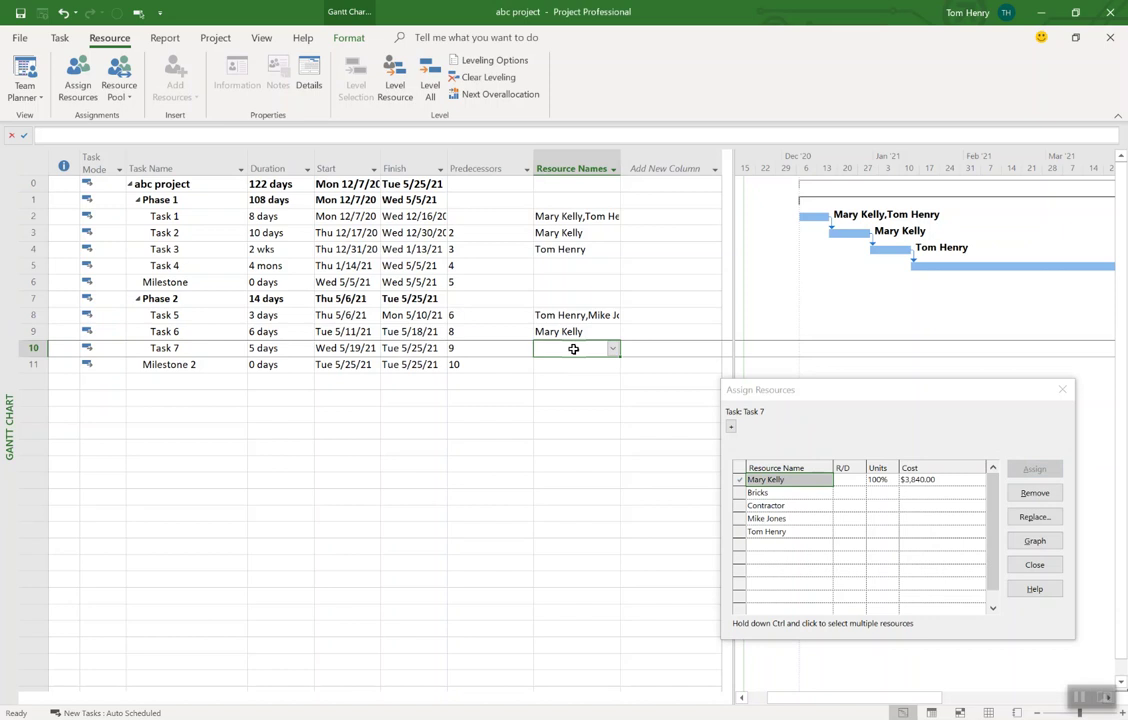
pyautogui.keyDown('ctrl'); pyautogui.click(576, 264); pyautogui.keyUp('ctrl')
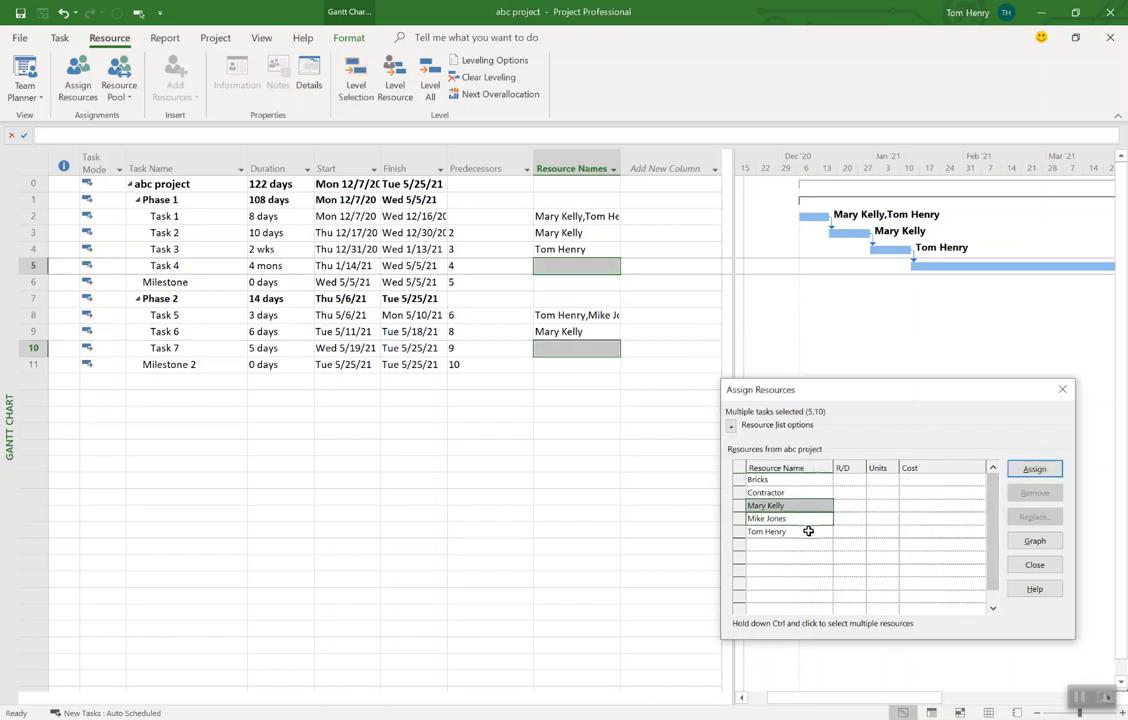
pyautogui.keyDown('ctrl'); pyautogui.click(816, 520); pyautogui.keyUp('ctrl')
pyautogui.click(1044, 476)
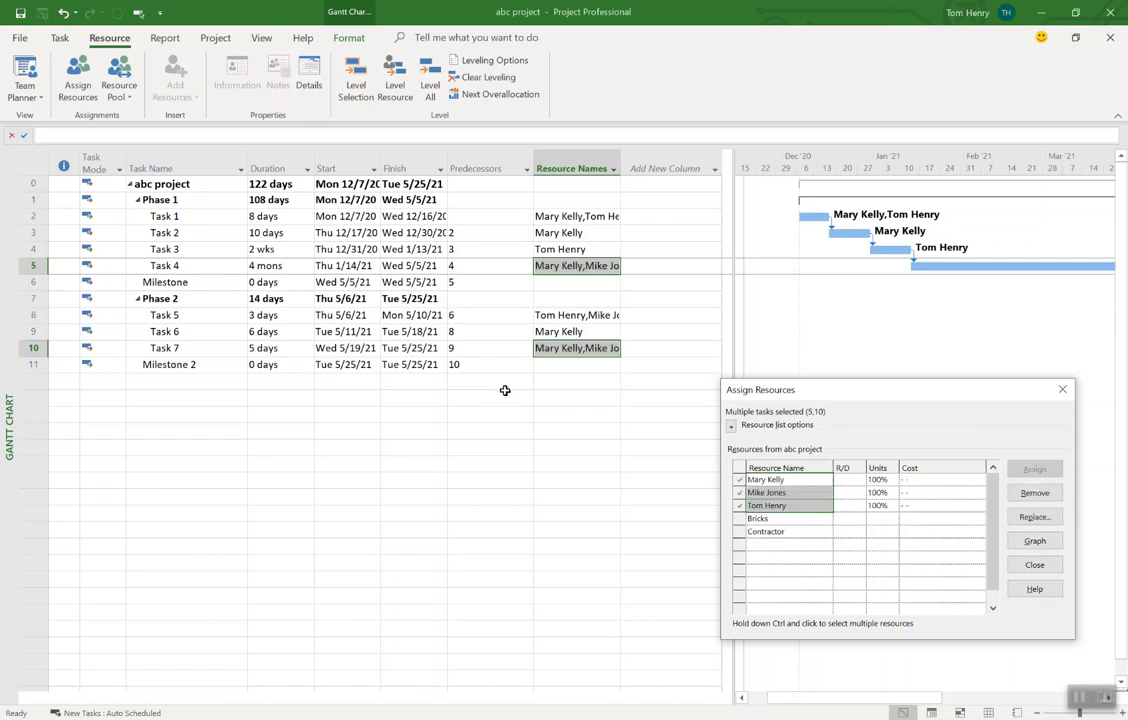
pyautogui.click(410, 430)
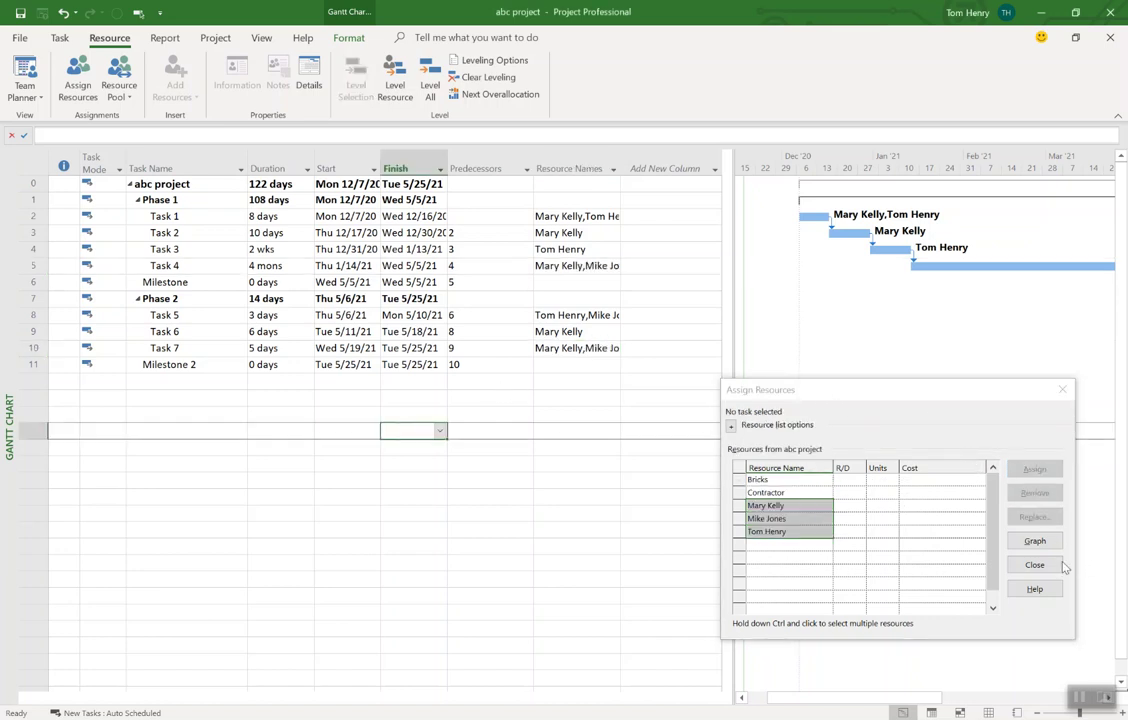
pyautogui.click(1048, 564)
# - Drag the table/chart divider right until the Add New Column header is fully visible
pyautogui.hscroll(5, 855, 342)
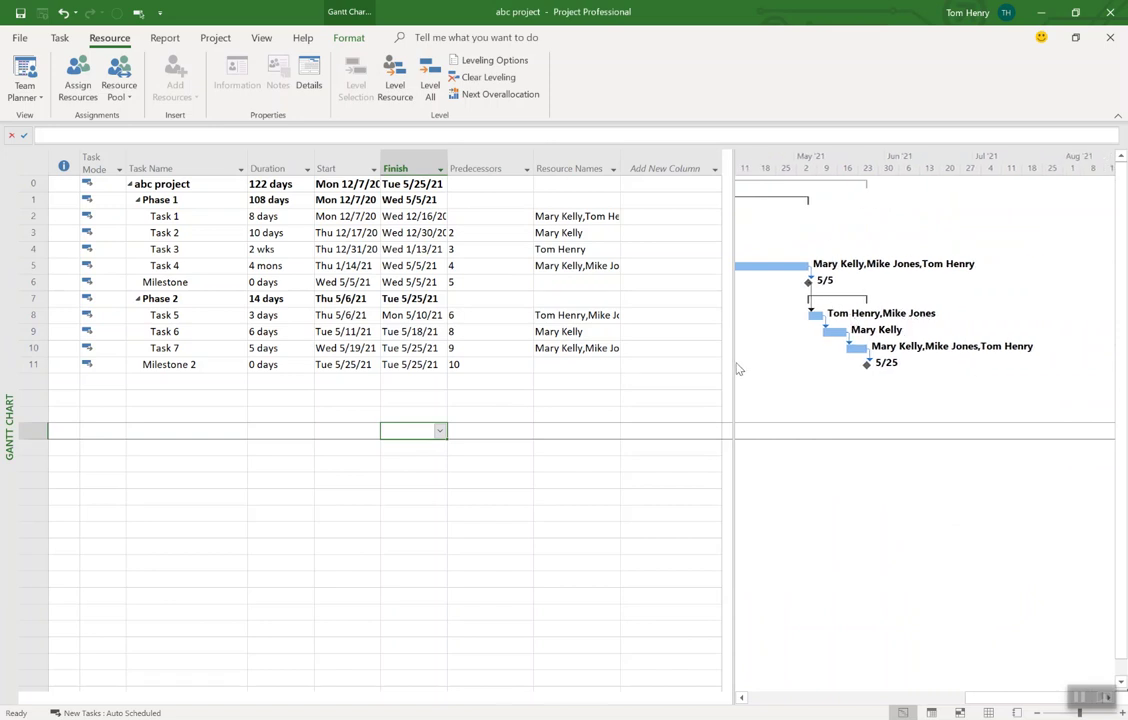
pyautogui.moveTo(733, 363); pyautogui.dragTo(622, 380)
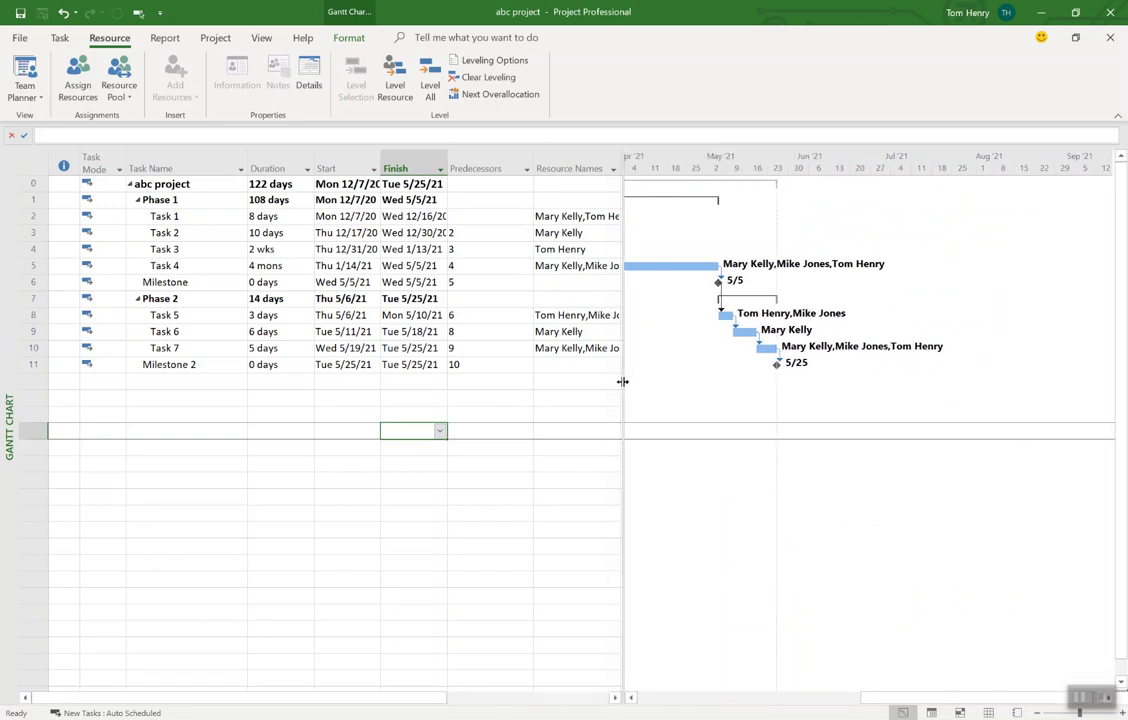
pyautogui.hscroll(-5, 809, 292)
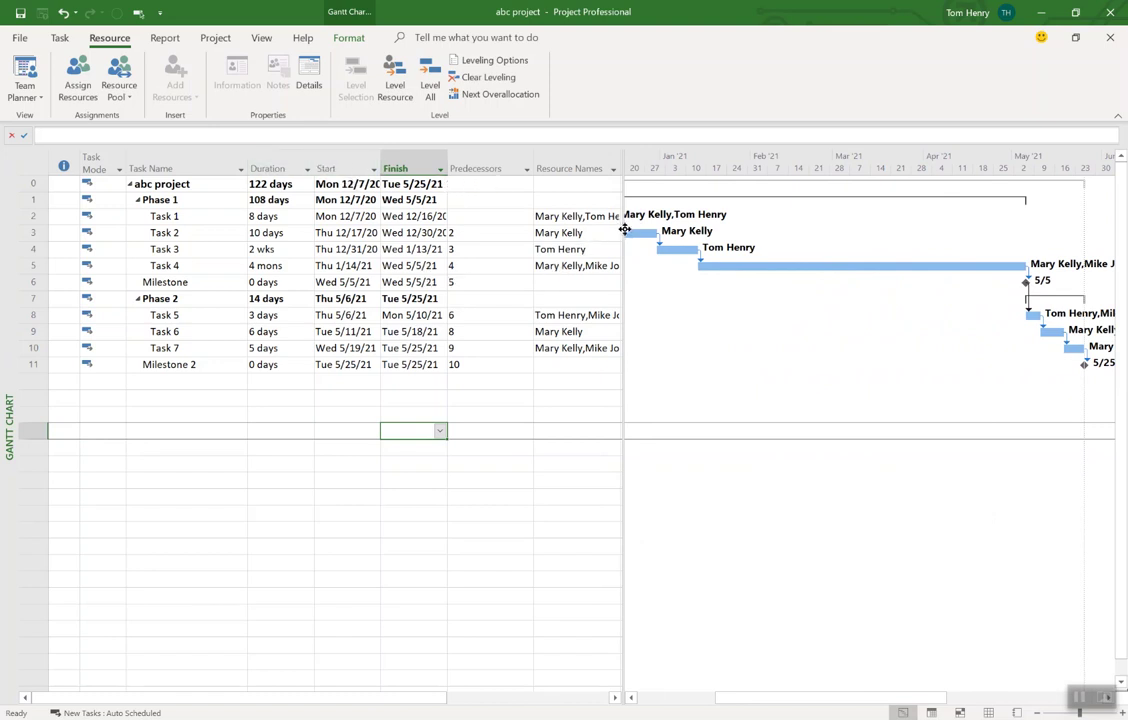
pyautogui.moveTo(622, 231); pyautogui.dragTo(796, 224)
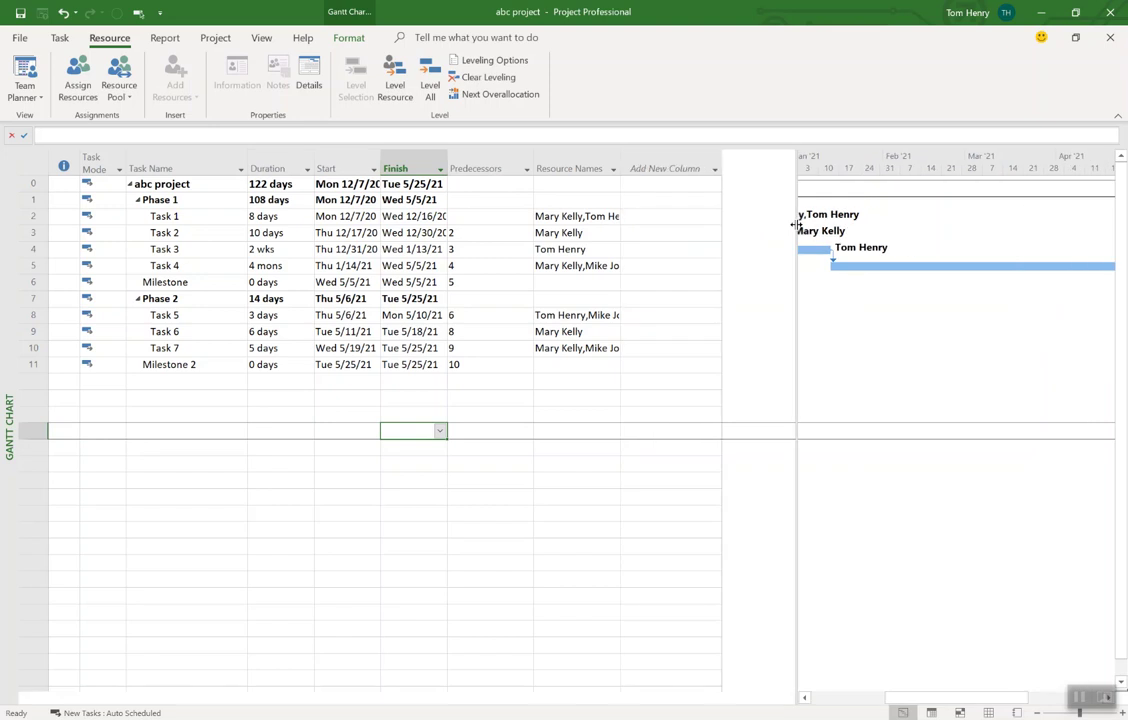
# - Add a Cost column to the task table
pyautogui.click(655, 167)
pyautogui.write('cost')
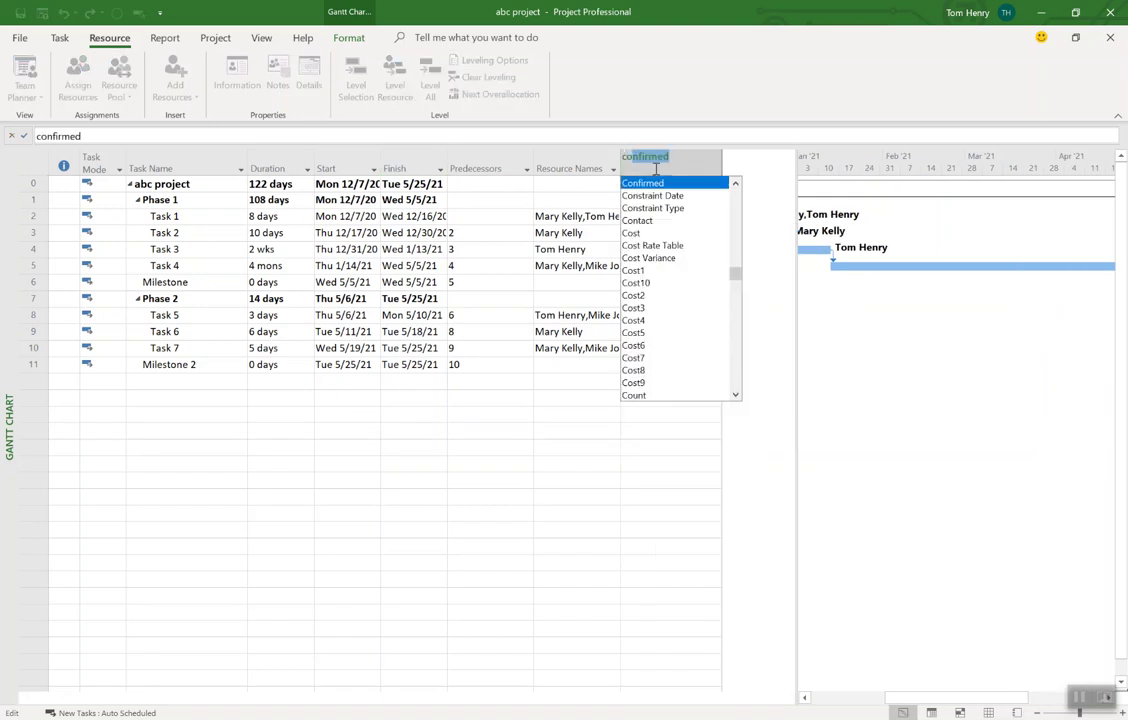
pyautogui.press('Return')
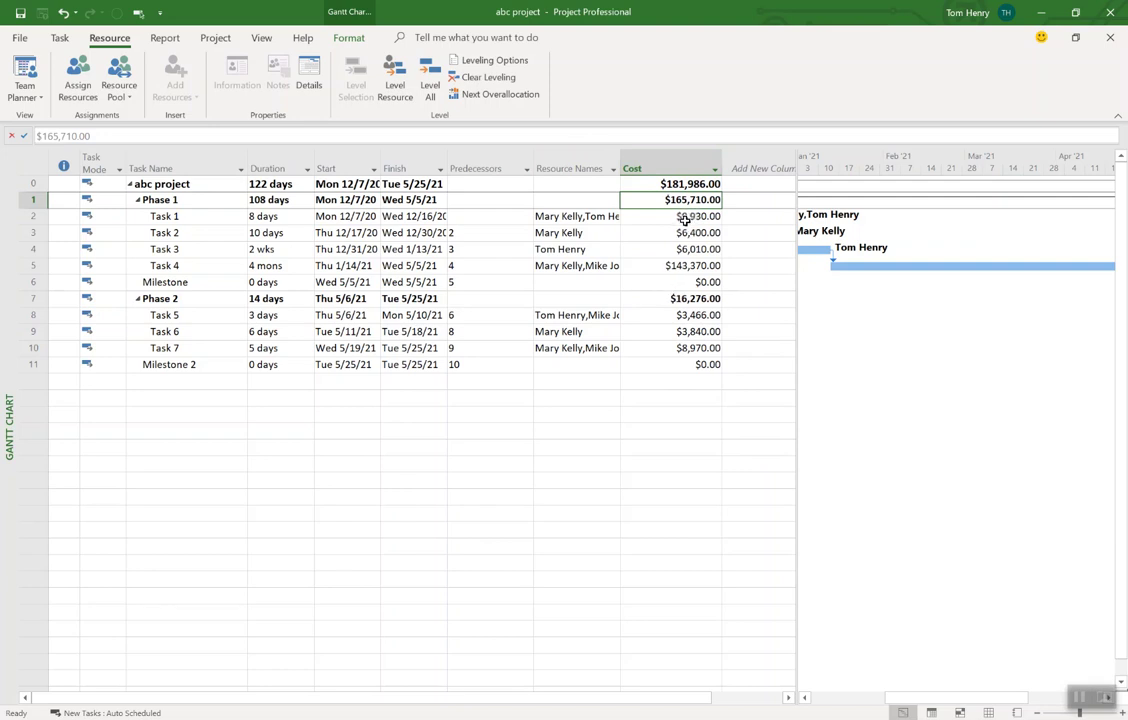
# - Rename Task 4 to Construction
pyautogui.click(210, 267)
pyautogui.write('Construction')
pyautogui.press('Return')
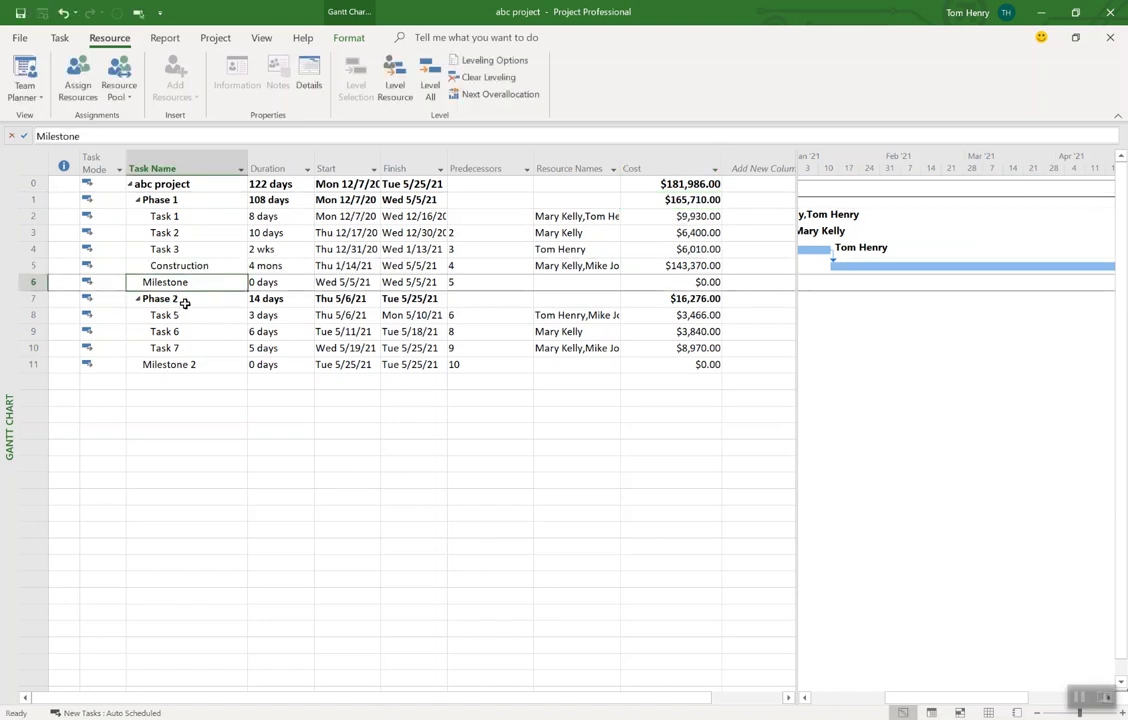
# - Assign the Contractor to Construction at $100,000, raising its cost to $243,370.00
pyautogui.click(192, 265)
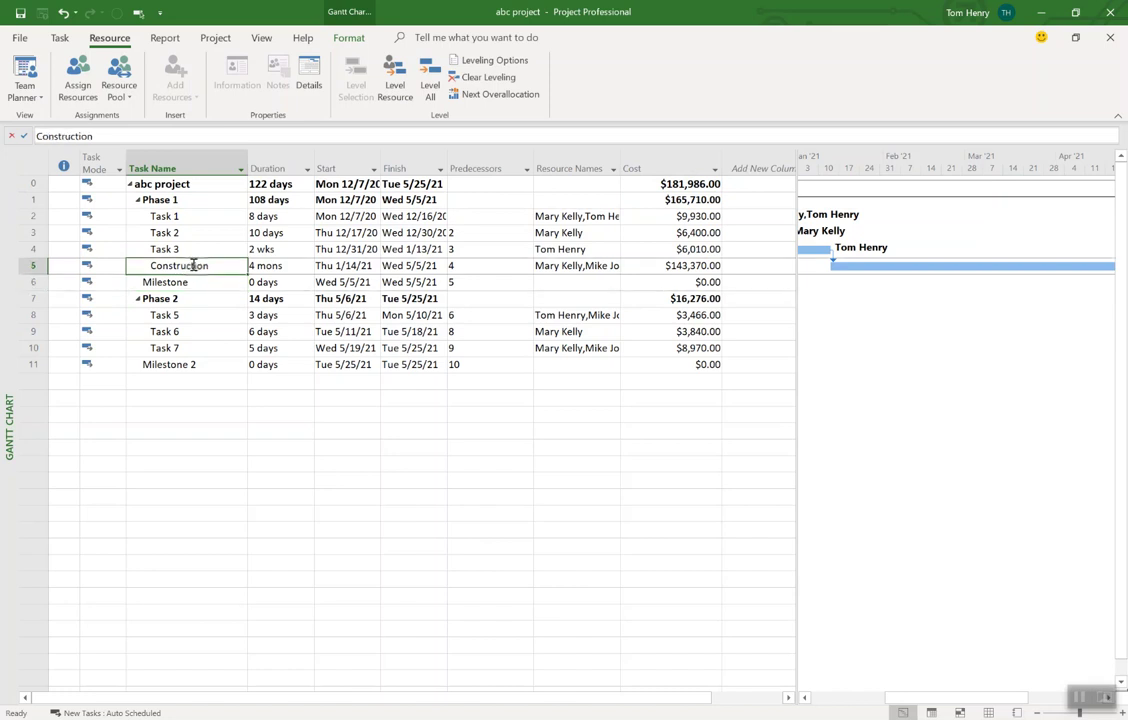
pyautogui.click(80, 75)
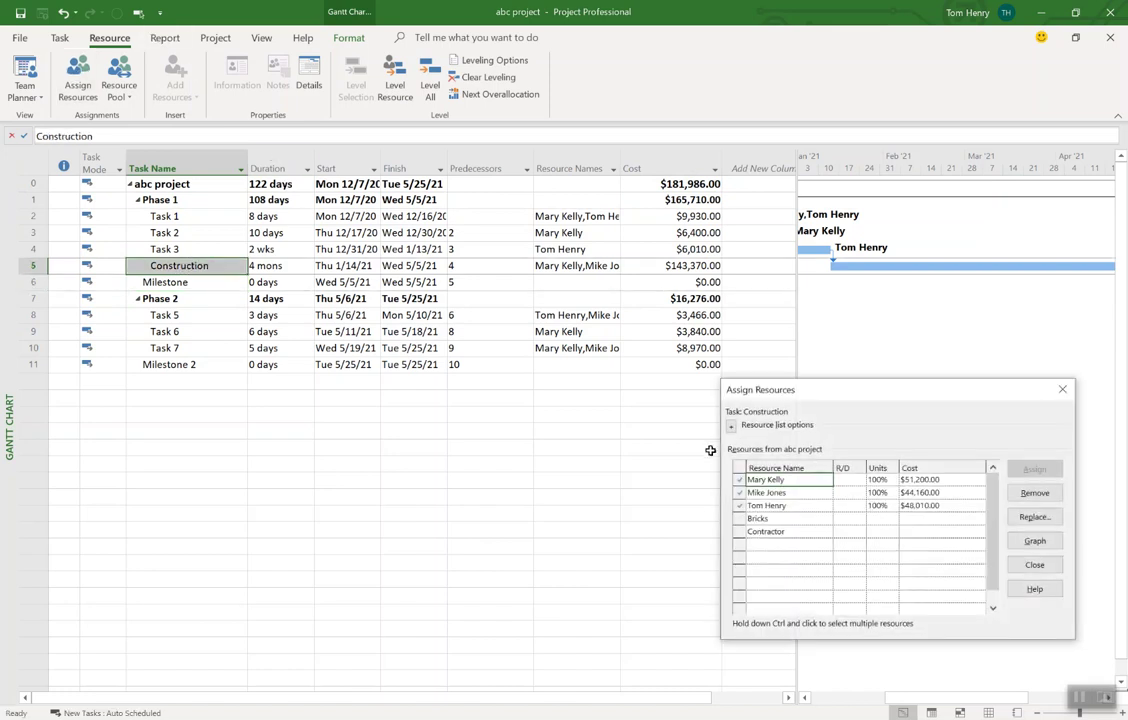
pyautogui.click(817, 530)
pyautogui.click(1033, 470)
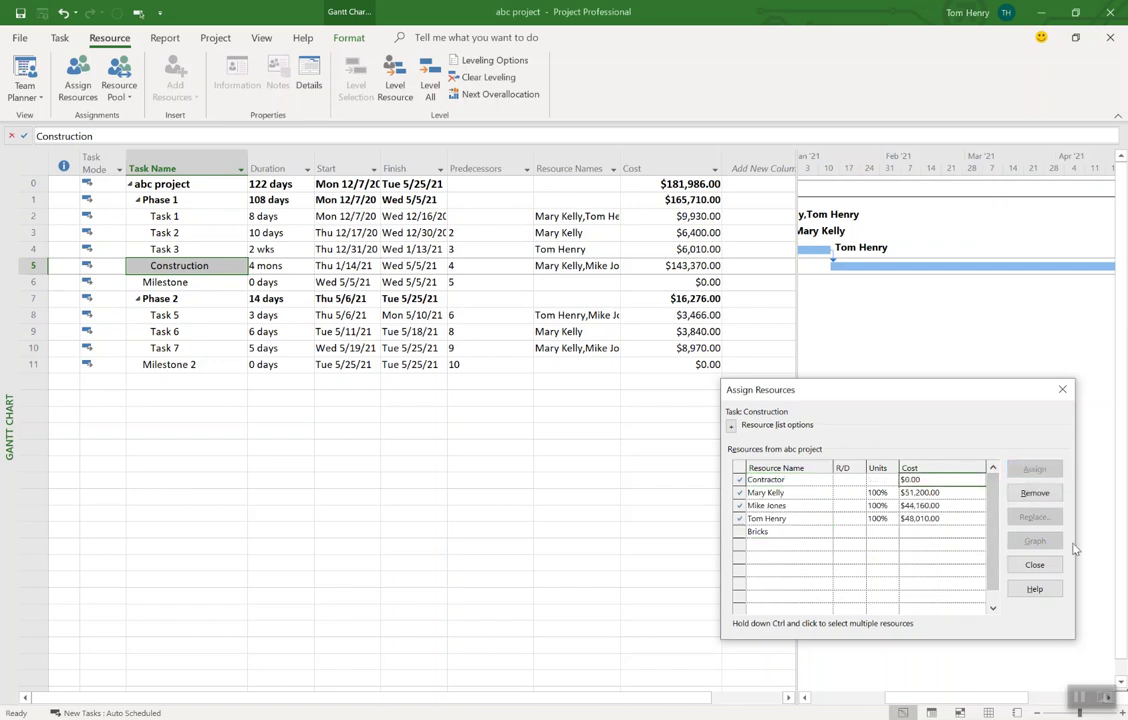
pyautogui.write('100,00')
pyautogui.click(959, 571)
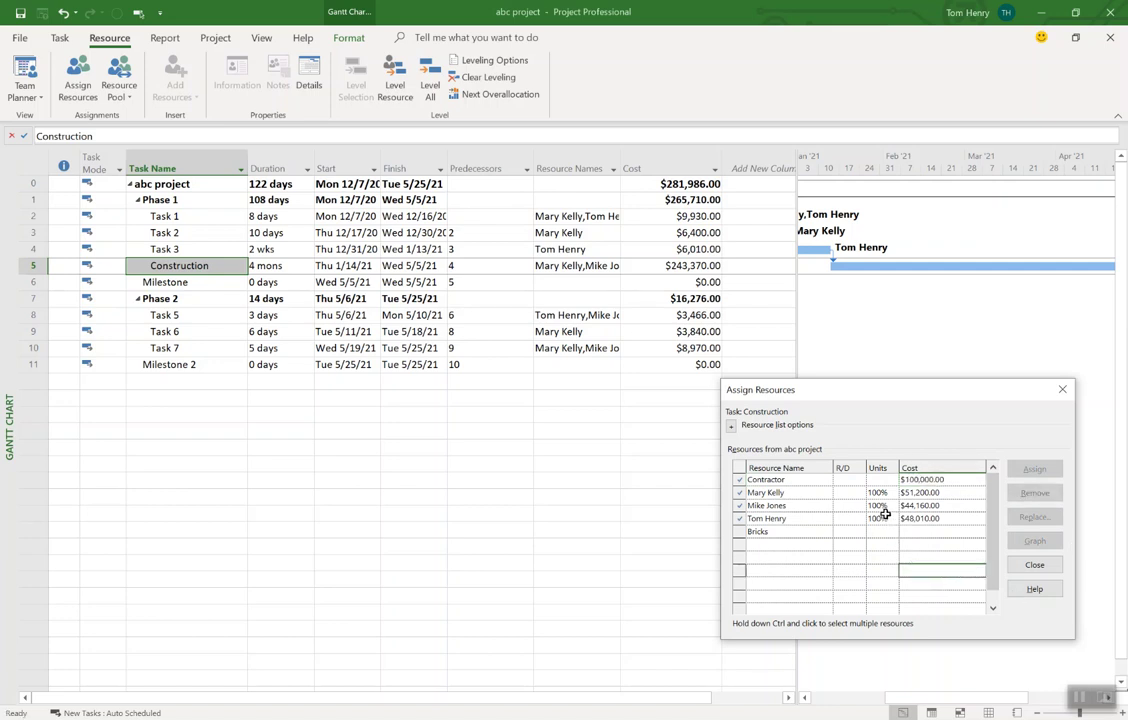
pyautogui.click(1036, 566)
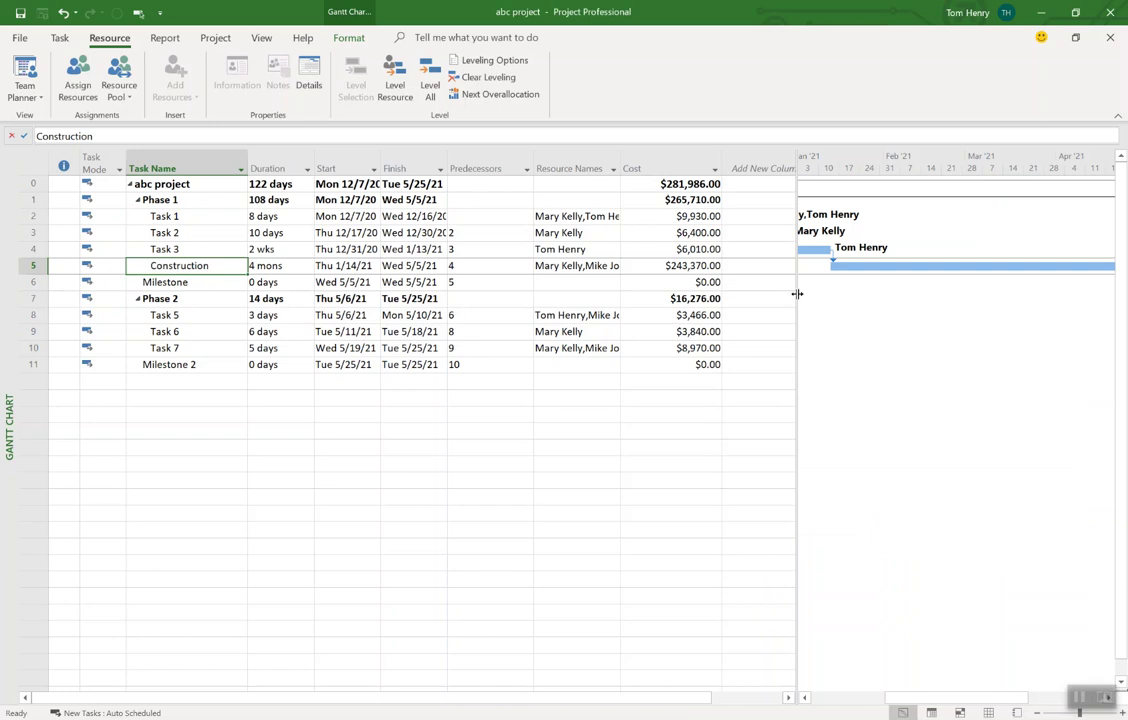
pyautogui.click(599, 299)
pyautogui.moveTo(485, 249); pyautogui.dragTo(385, 471)
pyautogui.click(347, 463)
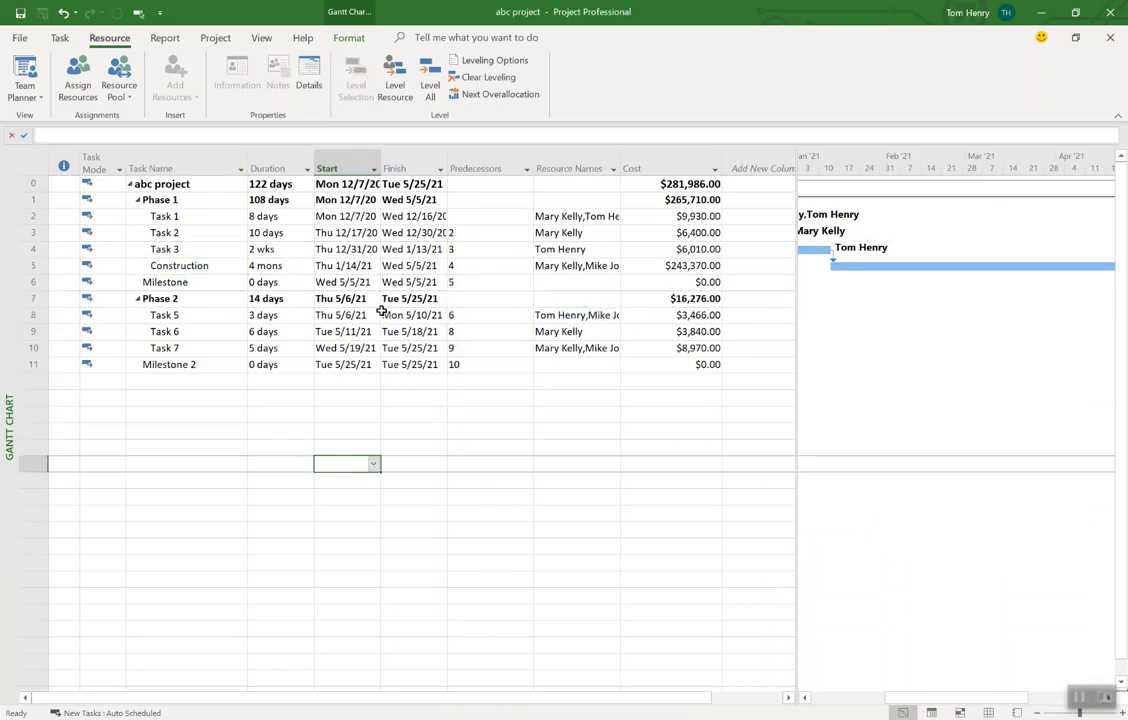
pyautogui.click(236, 264)
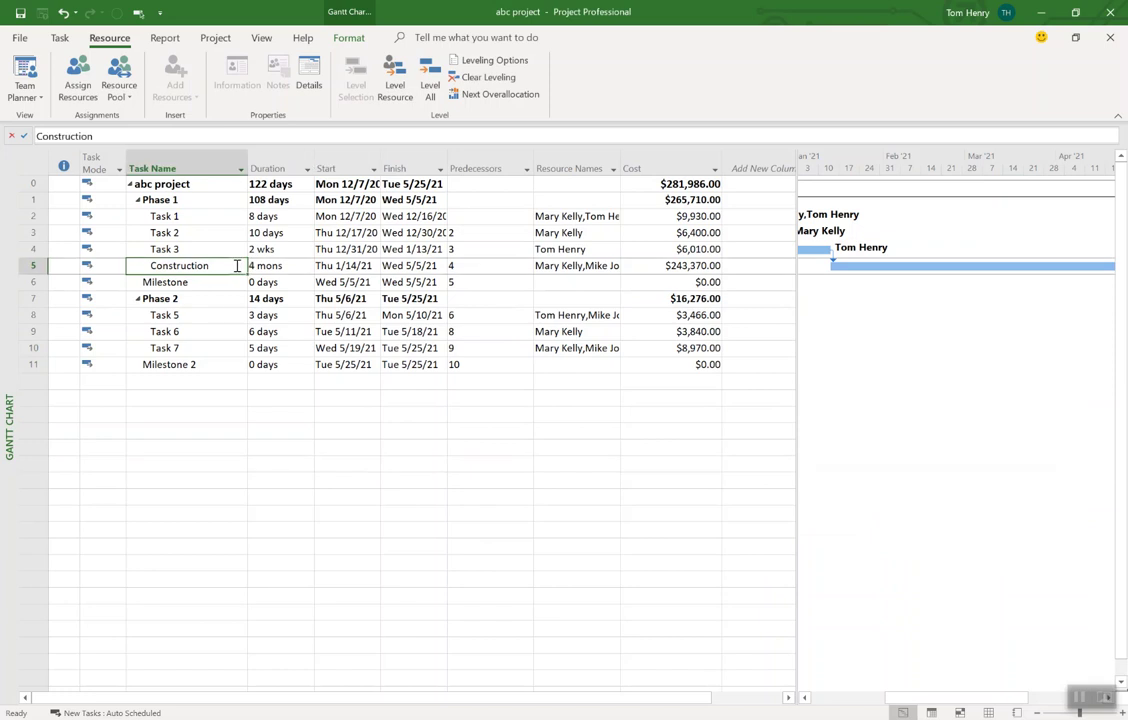
pyautogui.click(644, 265)
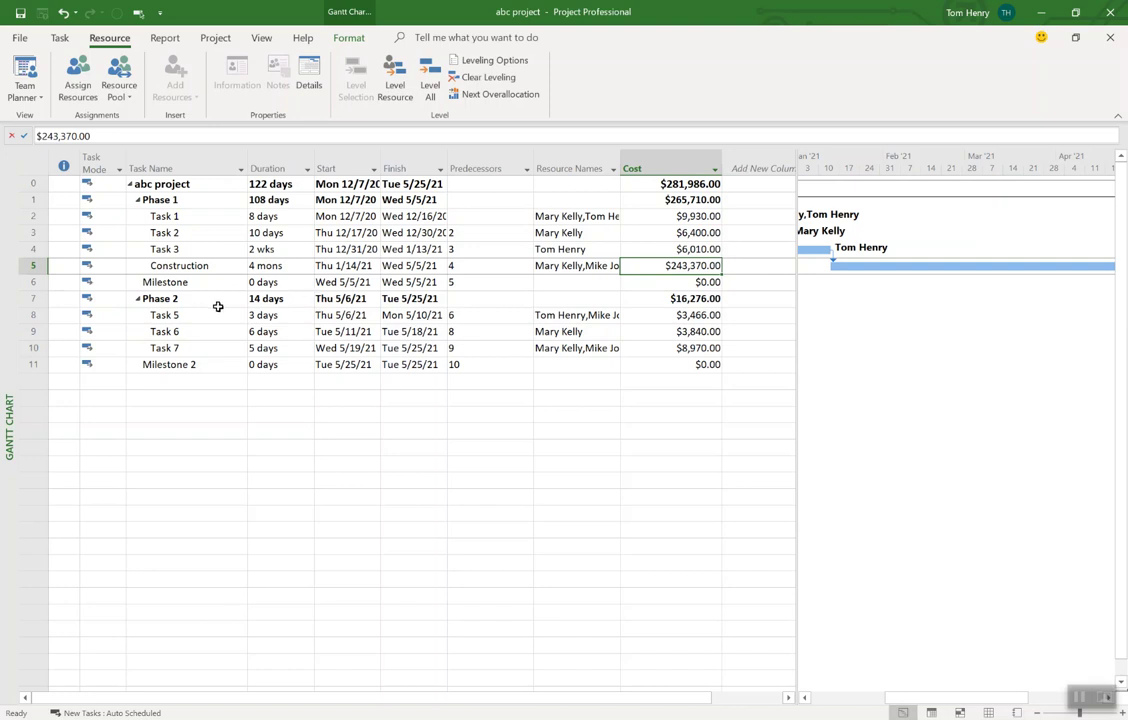
# - Rename Task 7 to Walls
pyautogui.click(198, 347)
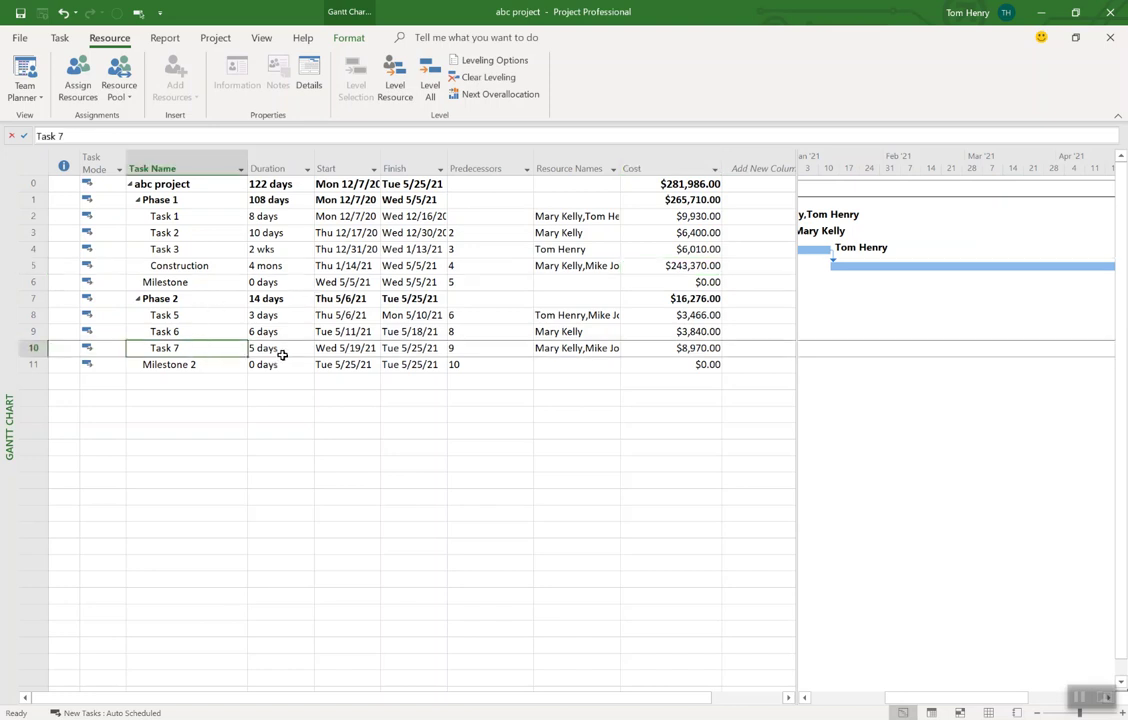
pyautogui.write('Walls')
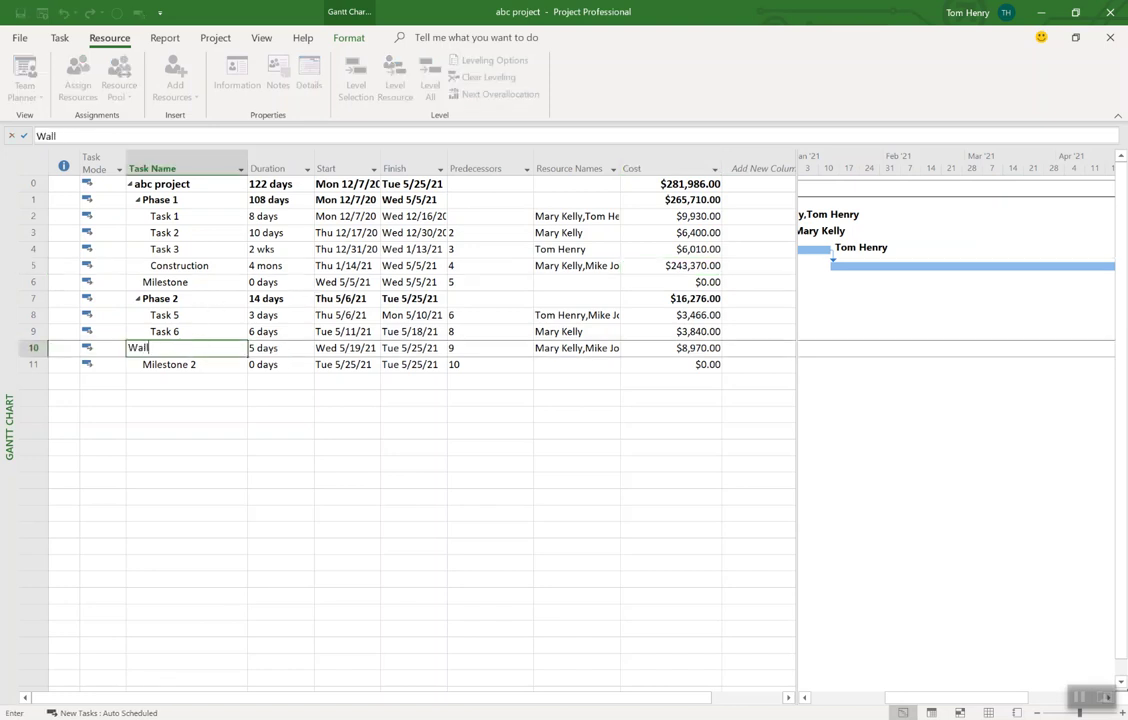
pyautogui.press('Return')
# - Assign 6.5 pallets of Bricks to Walls, bringing its cost to $10,920.00
pyautogui.click(217, 350)
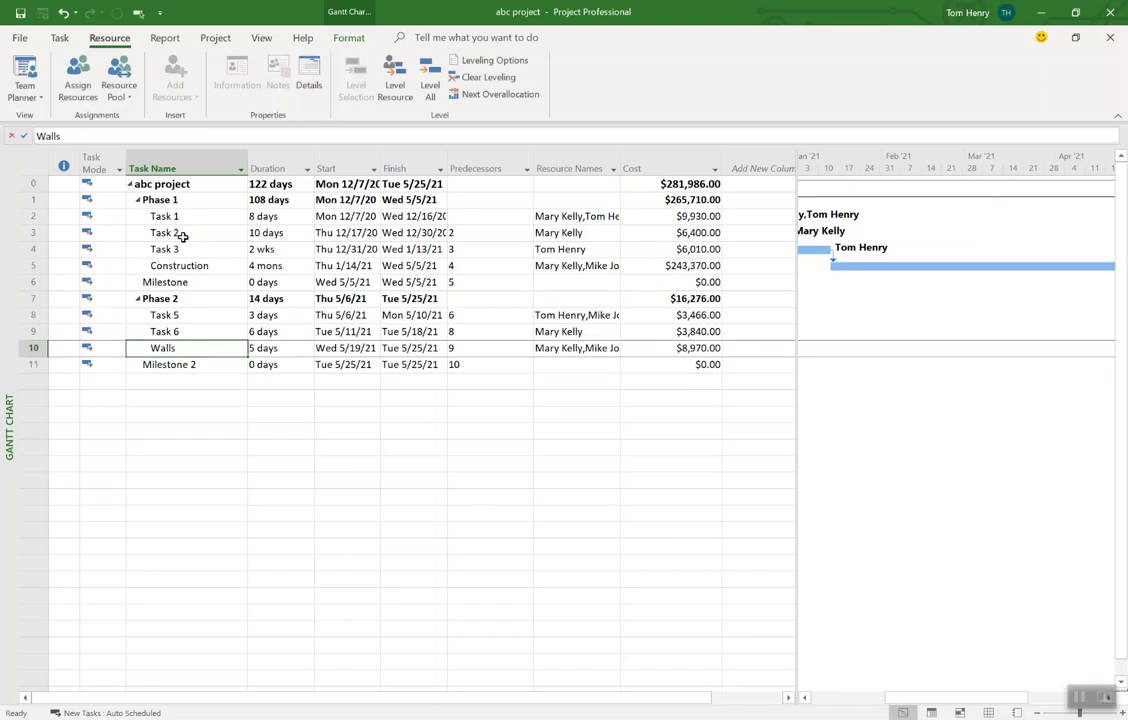
pyautogui.click(78, 80)
pyautogui.click(818, 519)
pyautogui.click(1035, 469)
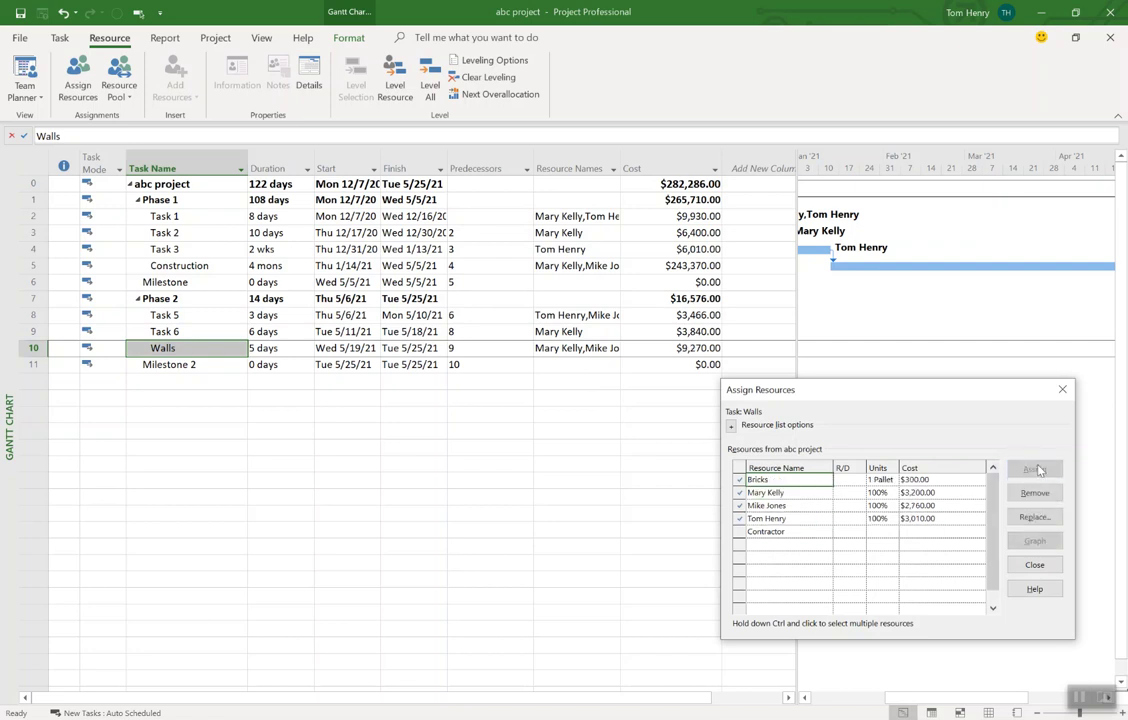
pyautogui.click(893, 480)
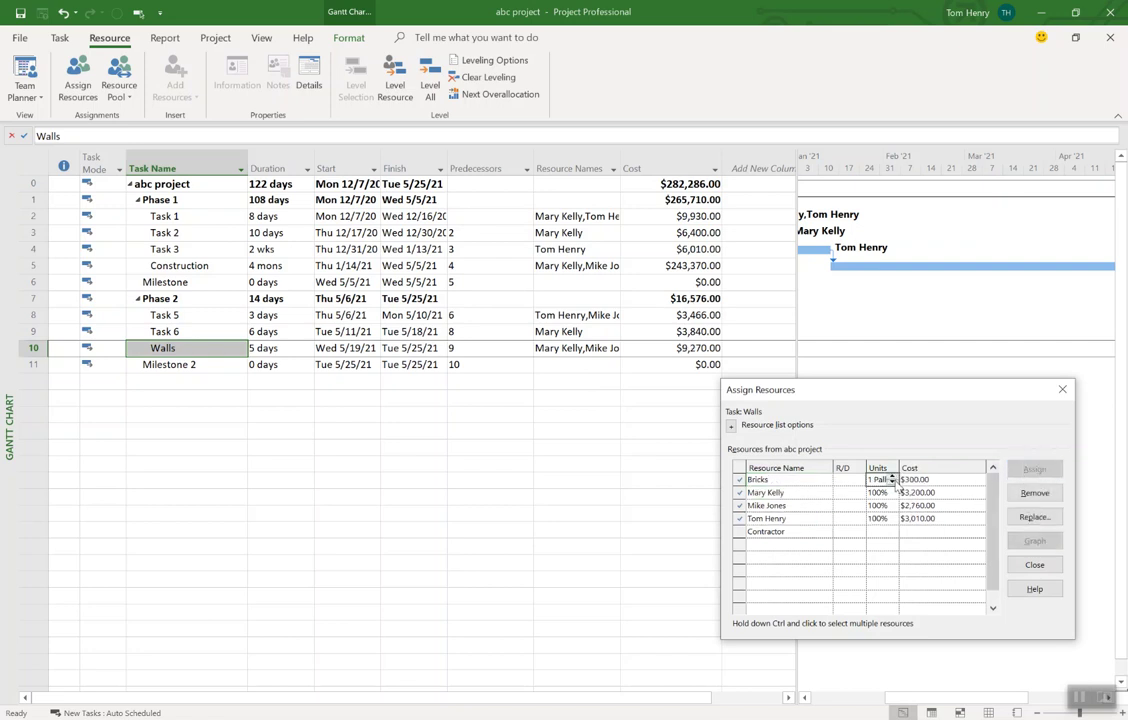
pyautogui.click(893, 477)
pyautogui.click(808, 569)
pyautogui.click(956, 481)
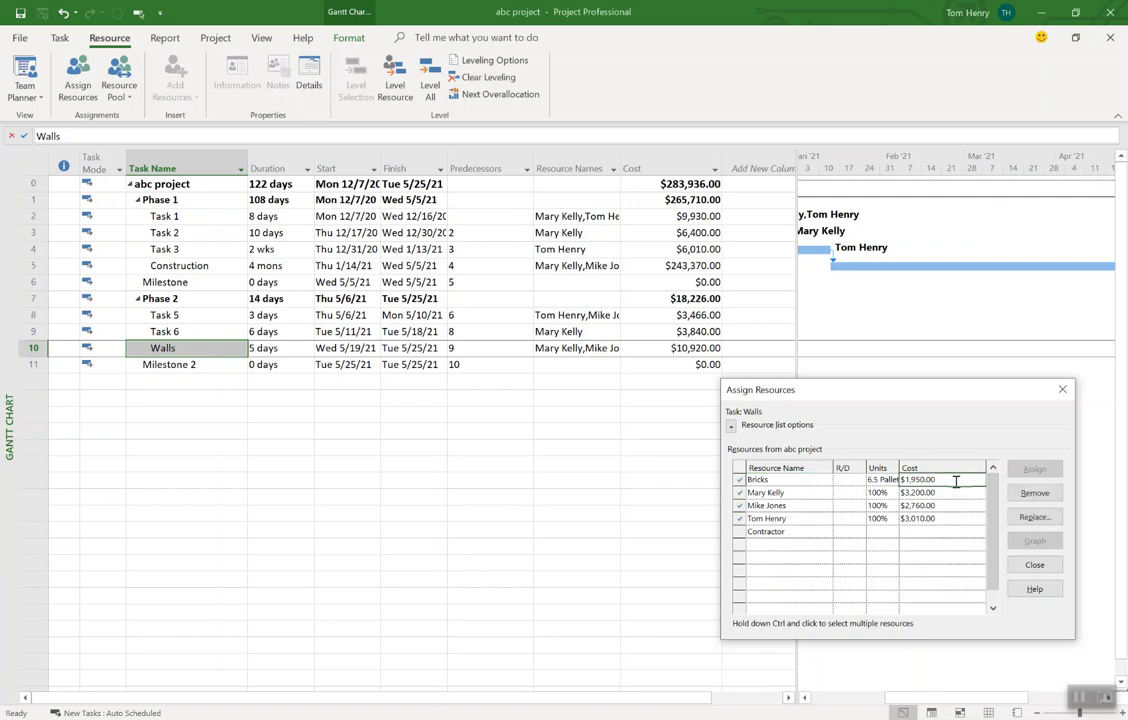
pyautogui.click(1035, 565)
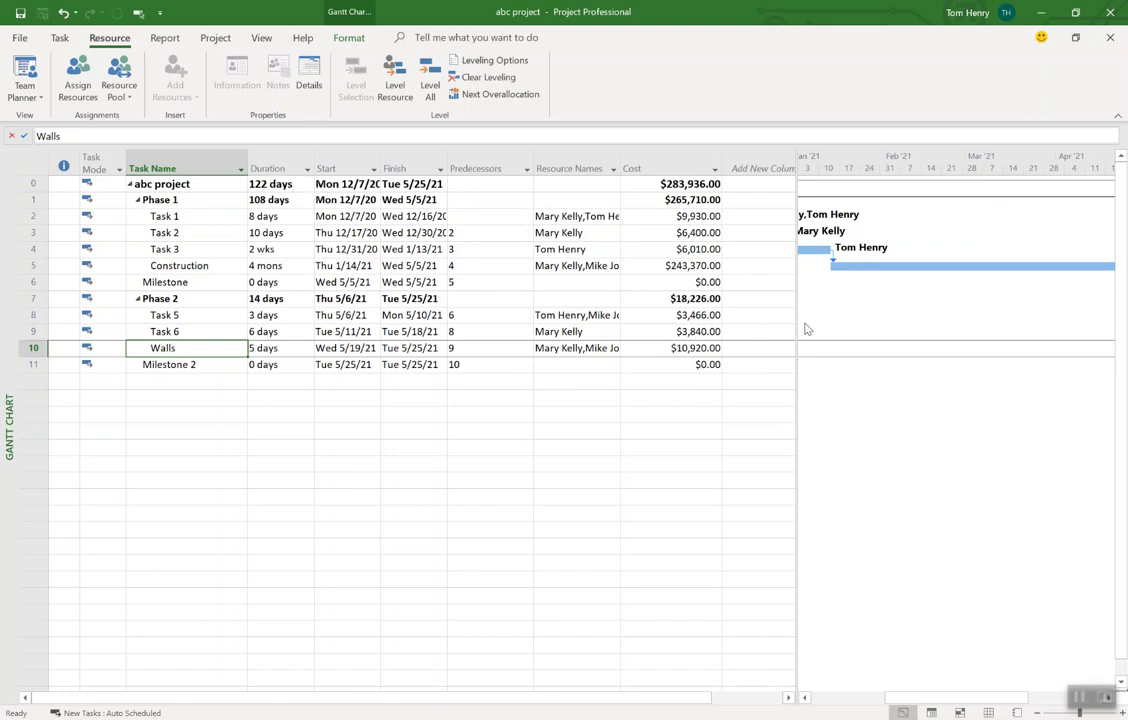
pyautogui.moveTo(797, 322); pyautogui.dragTo(761, 320)
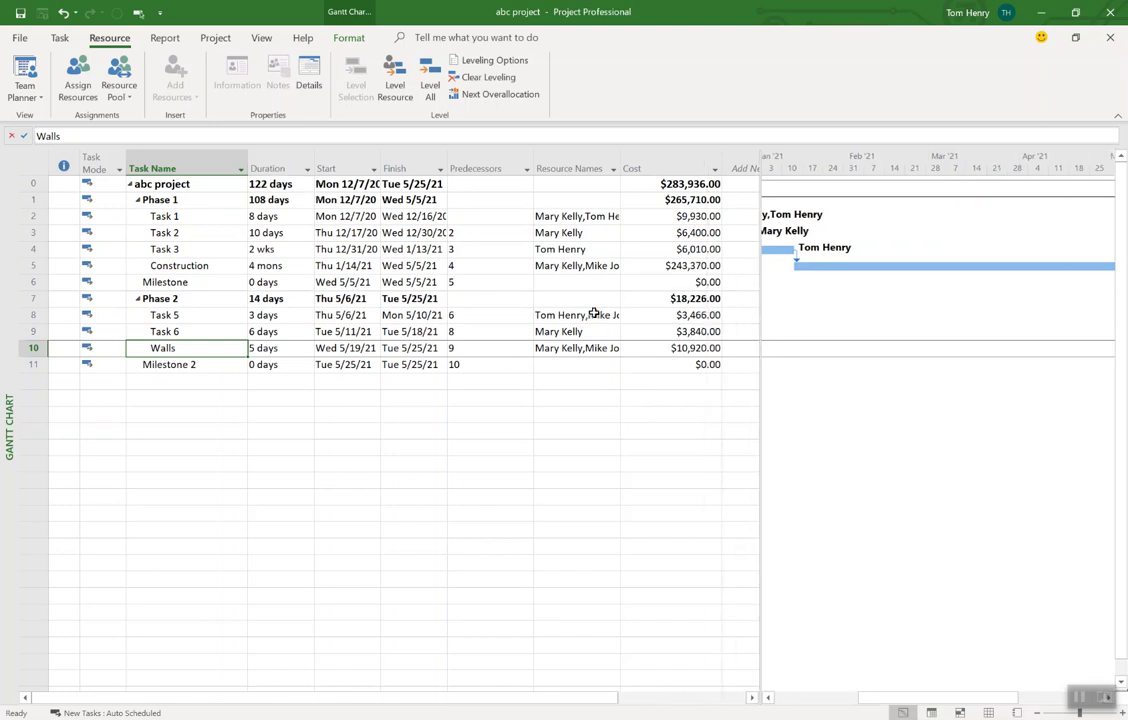
pyautogui.hscroll(-5, 843, 302)
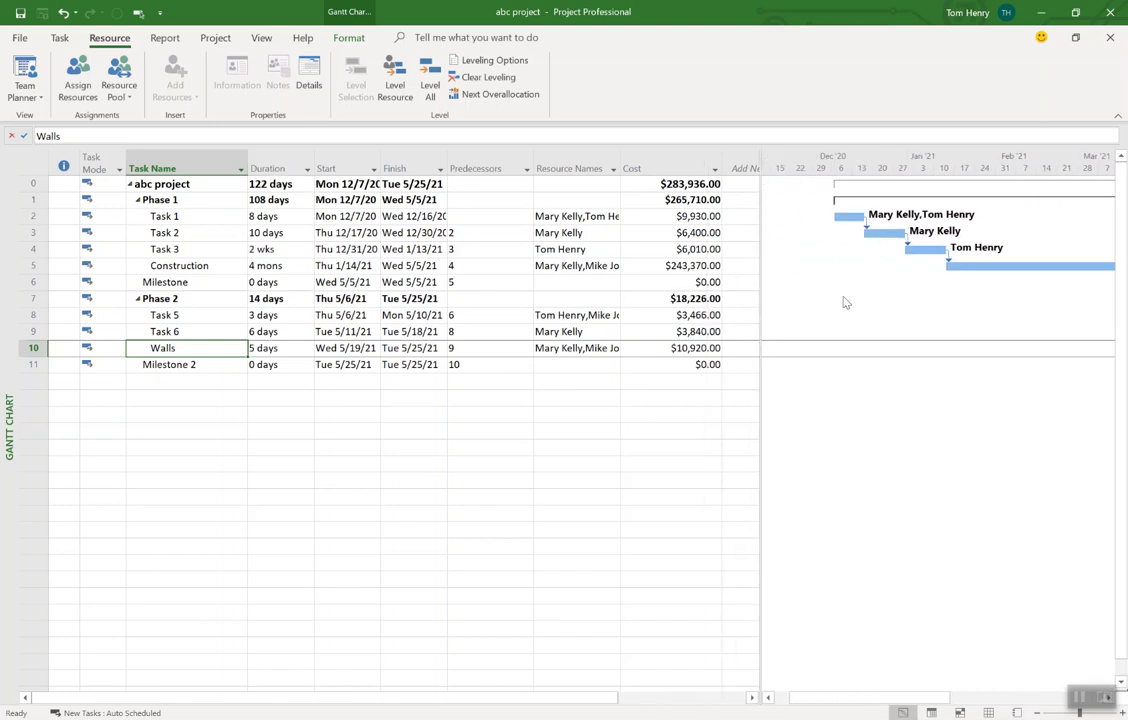
pyautogui.hscroll(3, 843, 302)
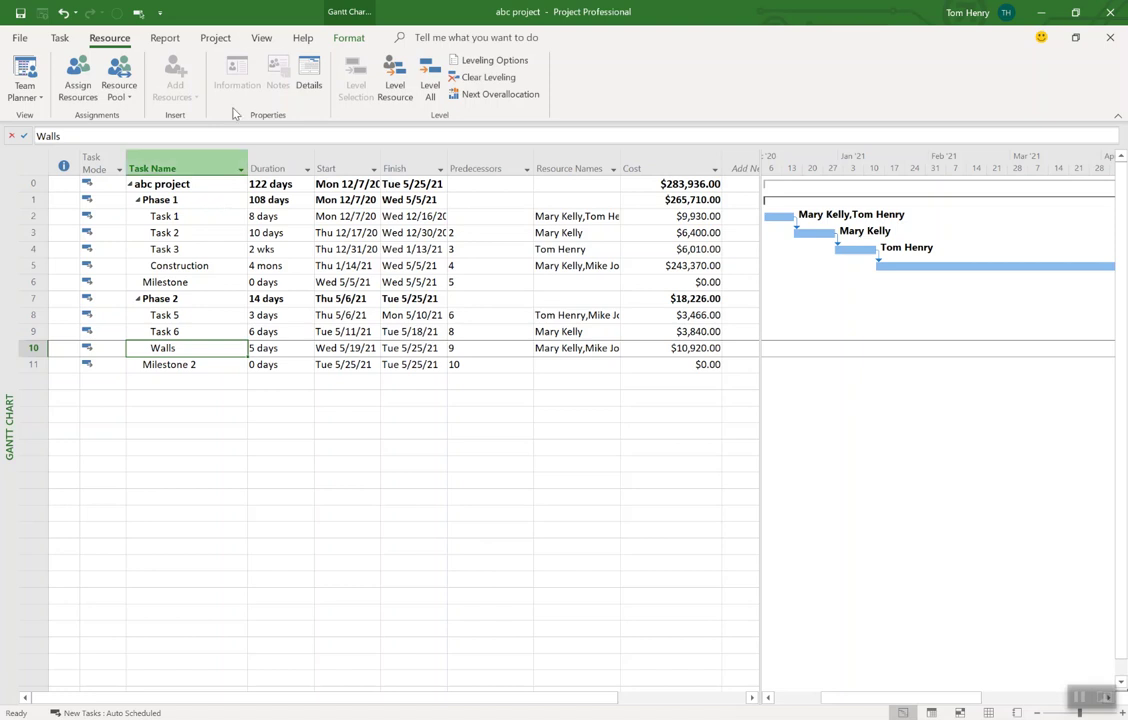
# - Save a baseline for the entire project, capturing 122 days and $283,936.00 total cost
pyautogui.click(215, 38)
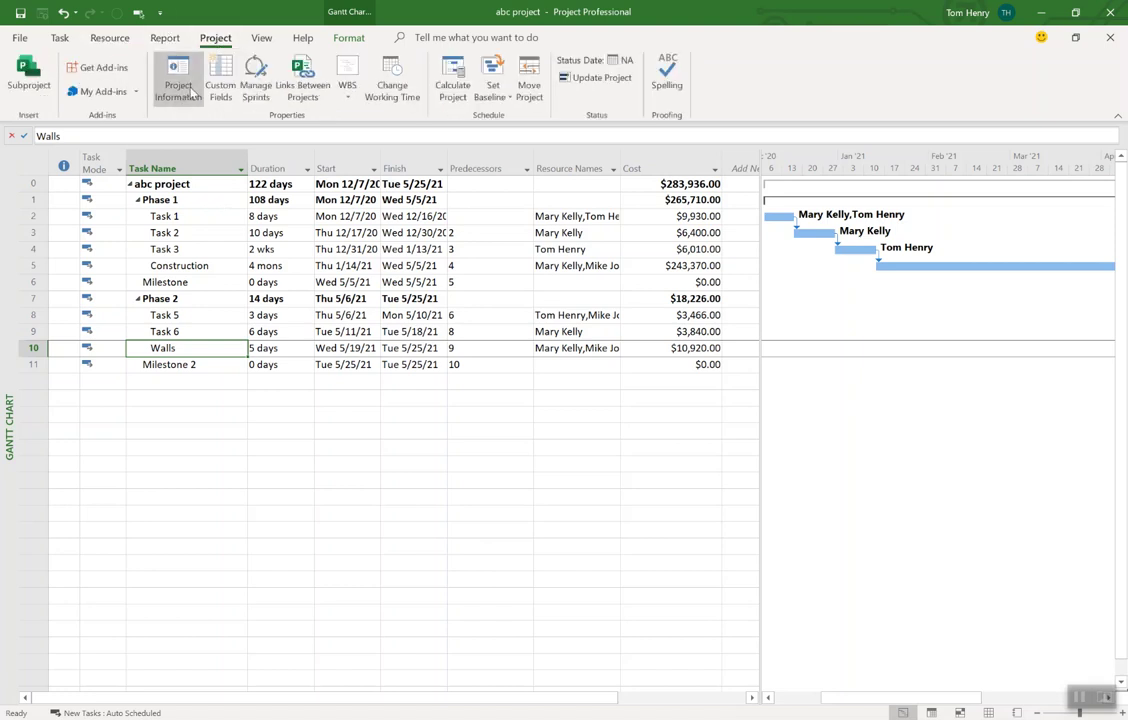
pyautogui.click(491, 98)
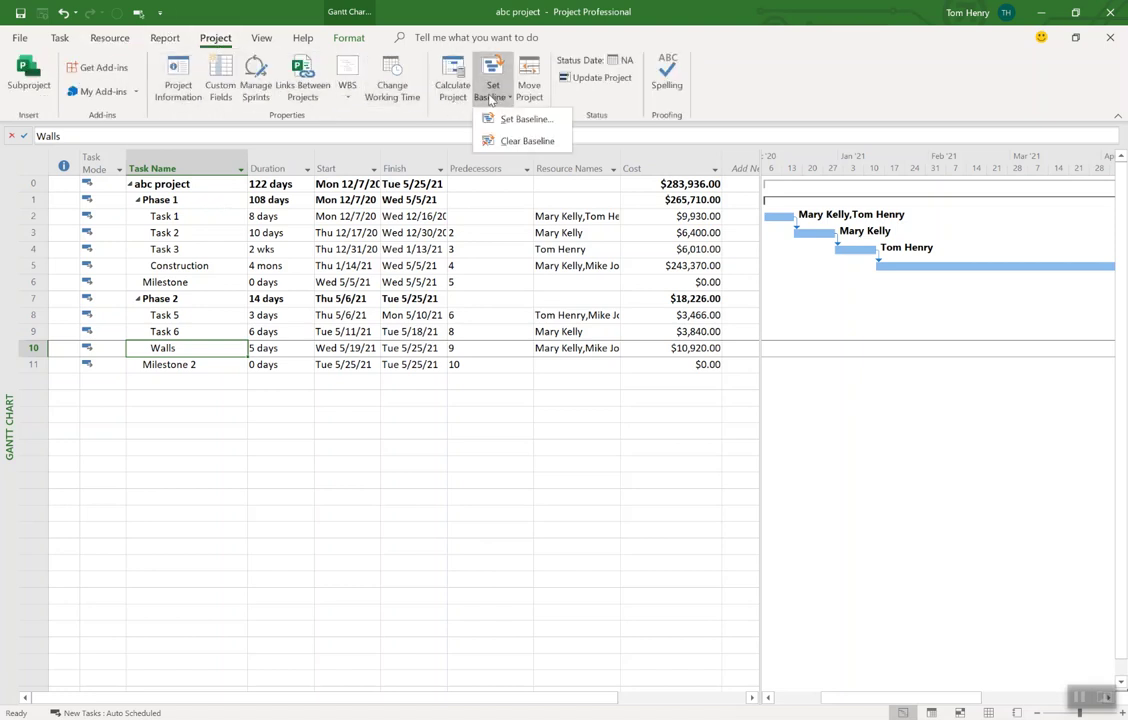
pyautogui.click(500, 119)
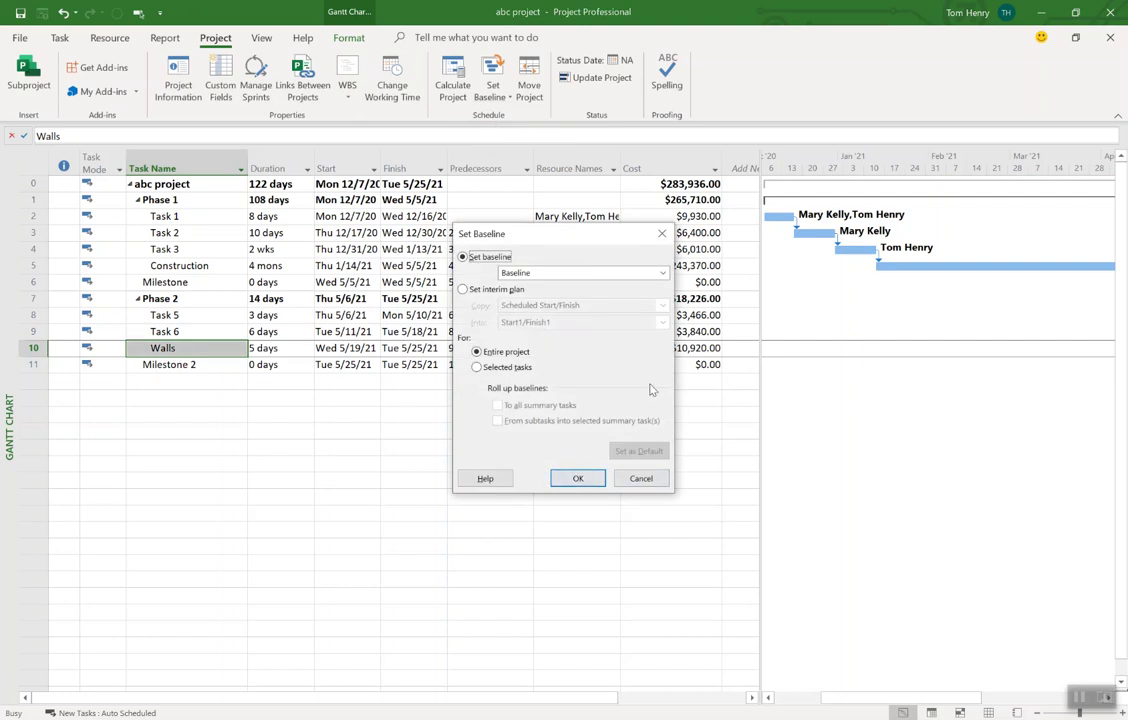
pyautogui.click(578, 479)
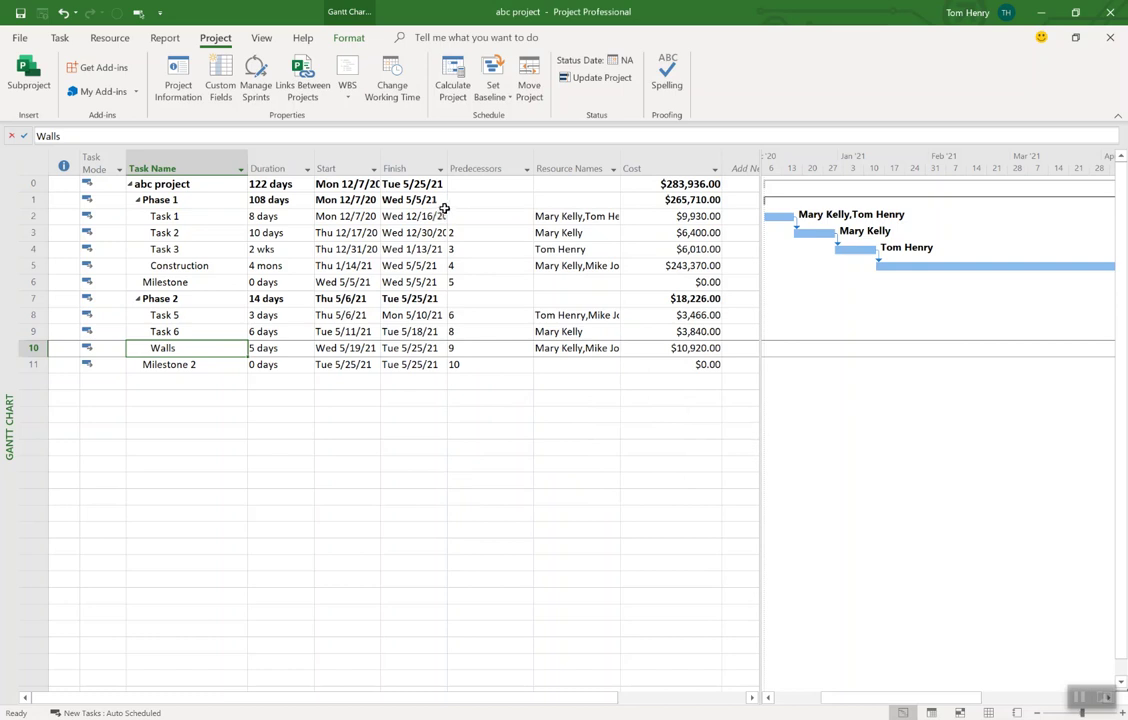
pyautogui.click(270, 39)
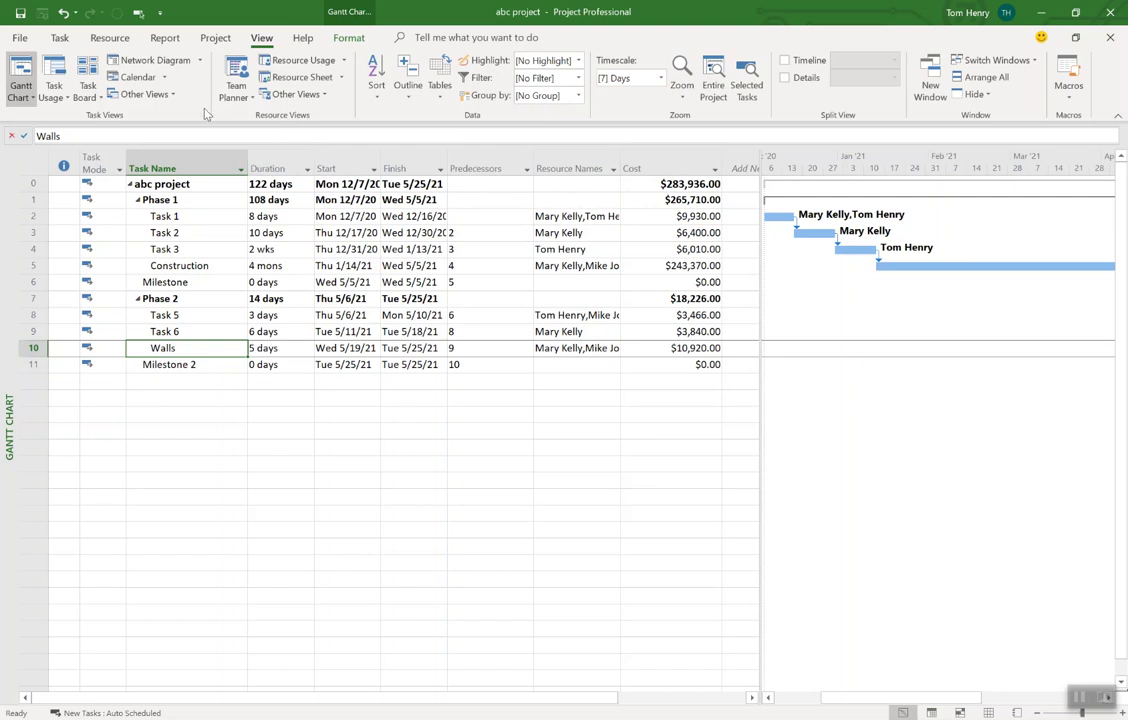
# - Apply the Baseline table from More Tables and check Phase 1's baseline start date
pyautogui.click(440, 93)
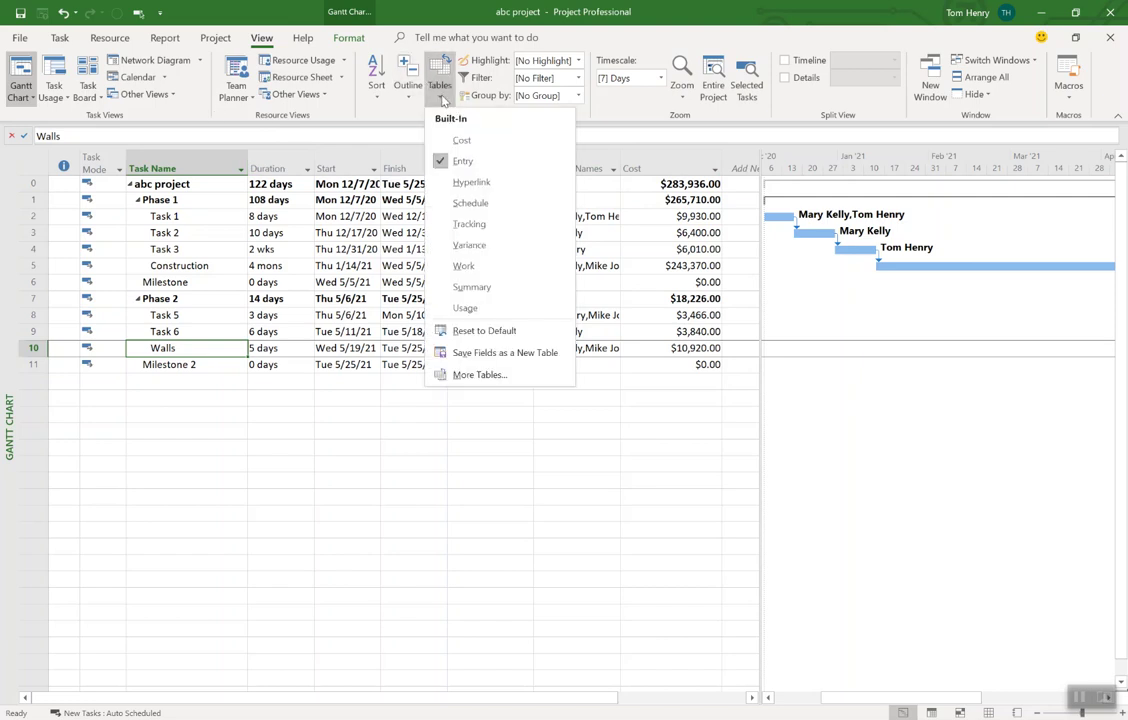
pyautogui.click(475, 374)
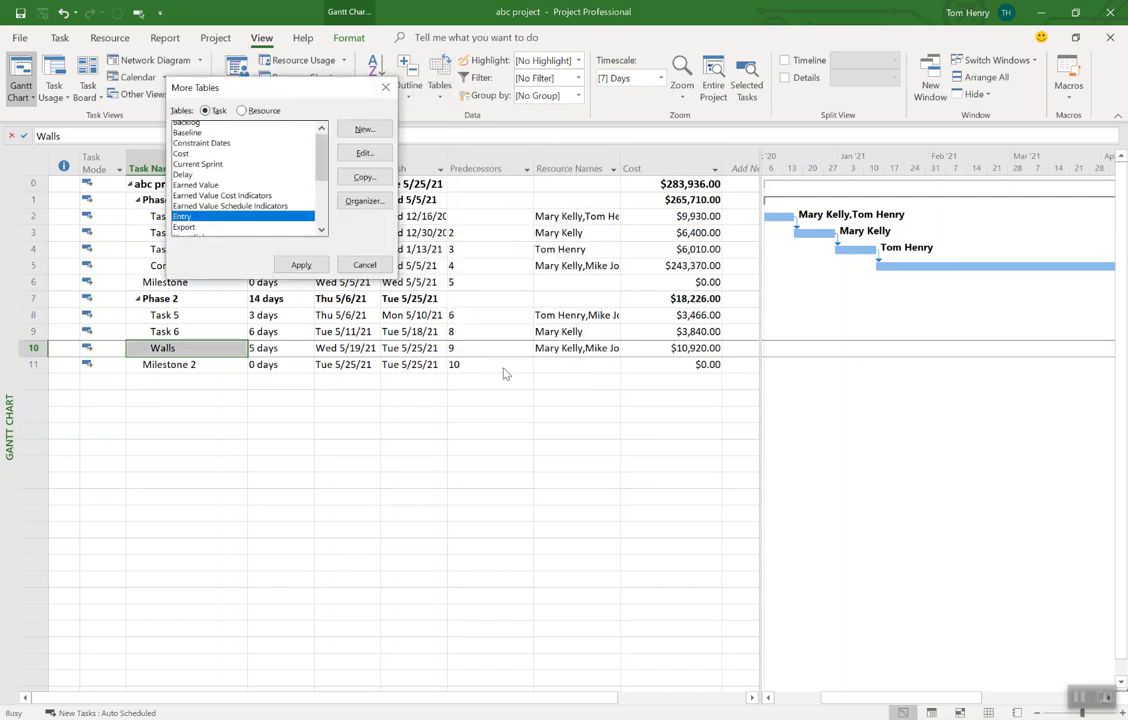
pyautogui.press('Up')
pyautogui.press('Up')
pyautogui.press('Up')
pyautogui.press('Up')
pyautogui.press('Up')
pyautogui.press('Up')
pyautogui.press('Up')
pyautogui.press('Up')
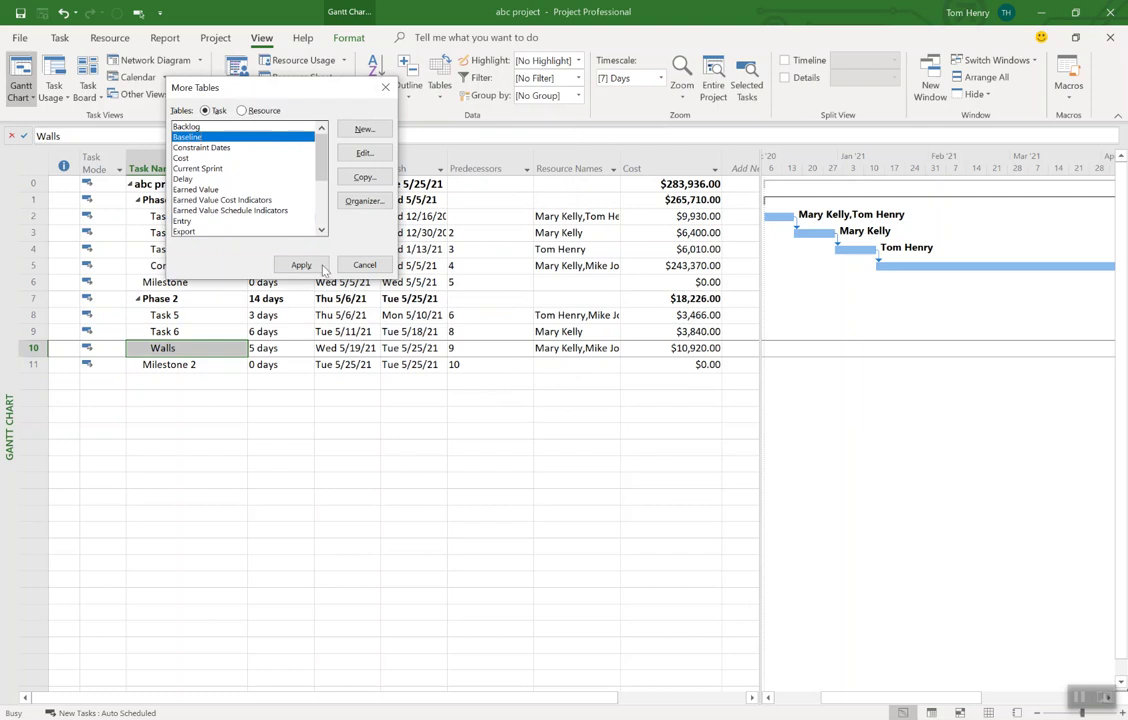
pyautogui.click(301, 264)
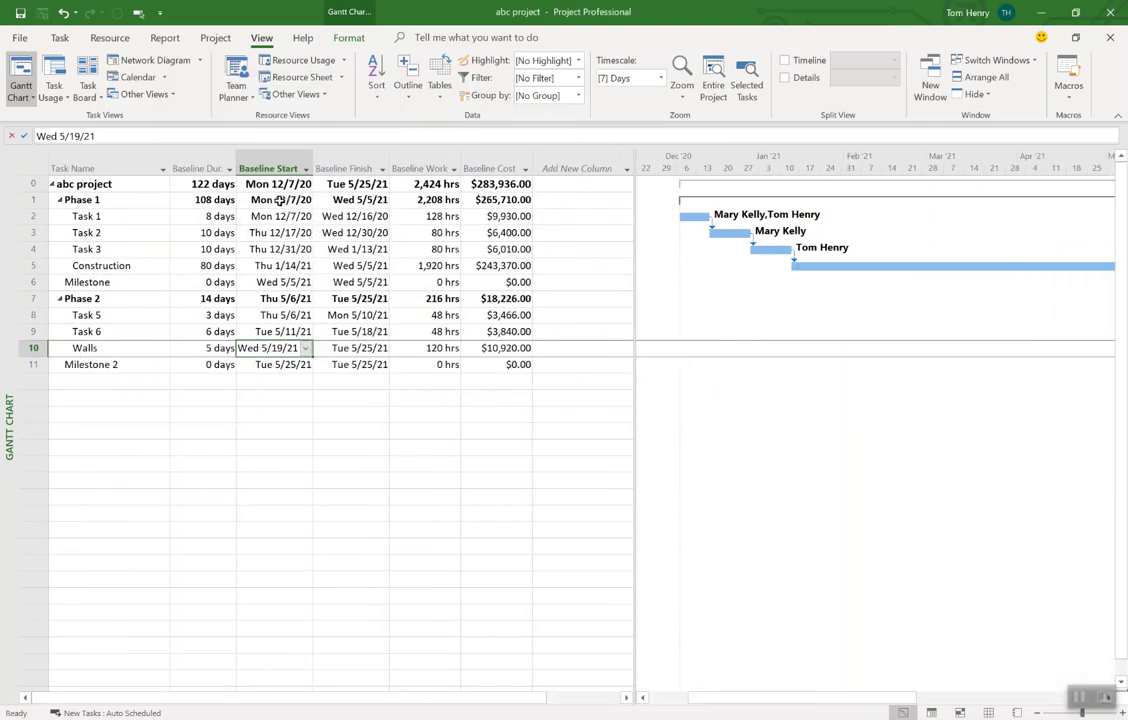
pyautogui.click(280, 199)
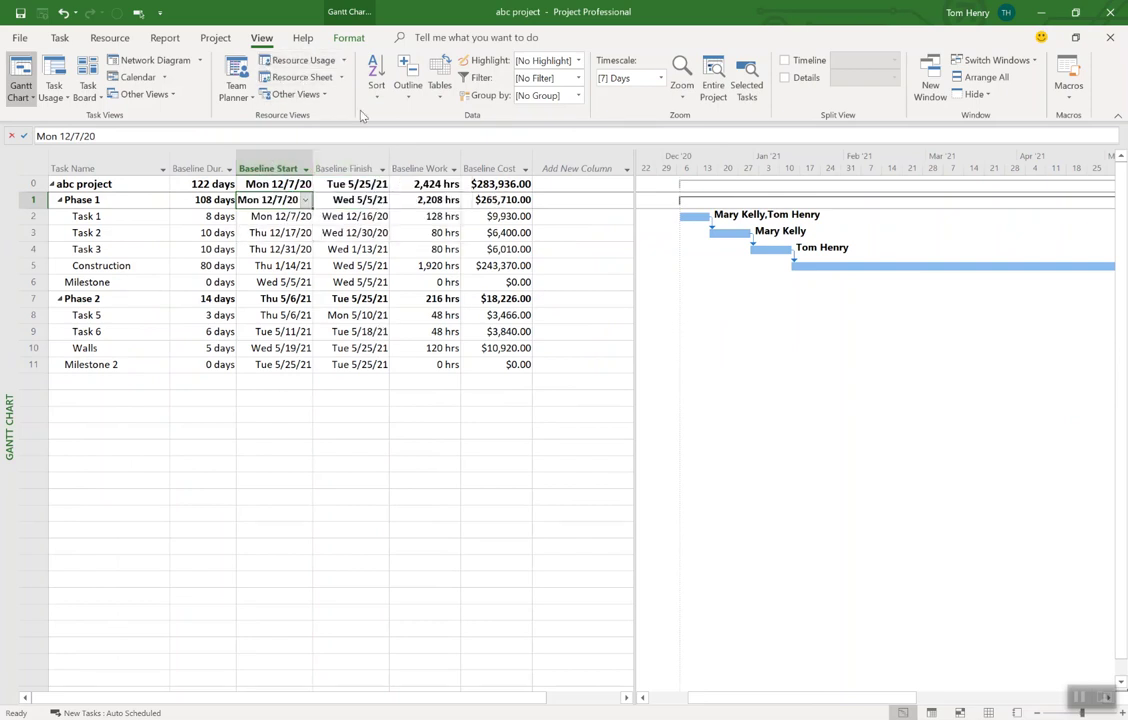
pyautogui.click(214, 40)
pyautogui.click(492, 90)
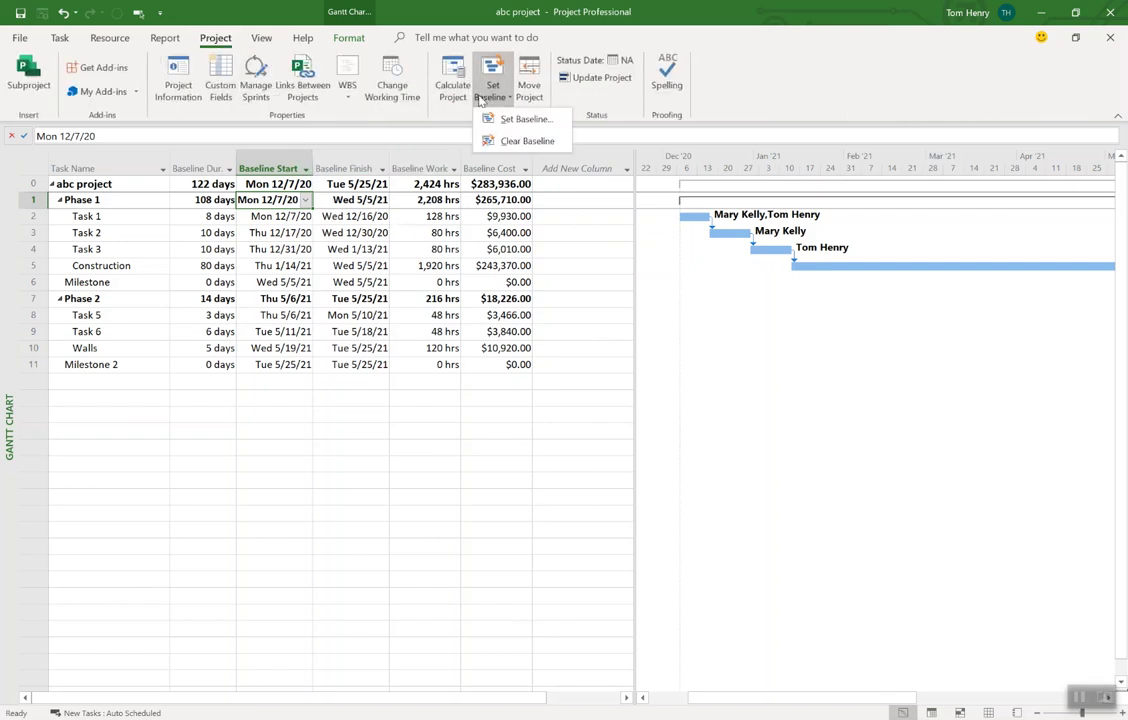
pyautogui.click(510, 143)
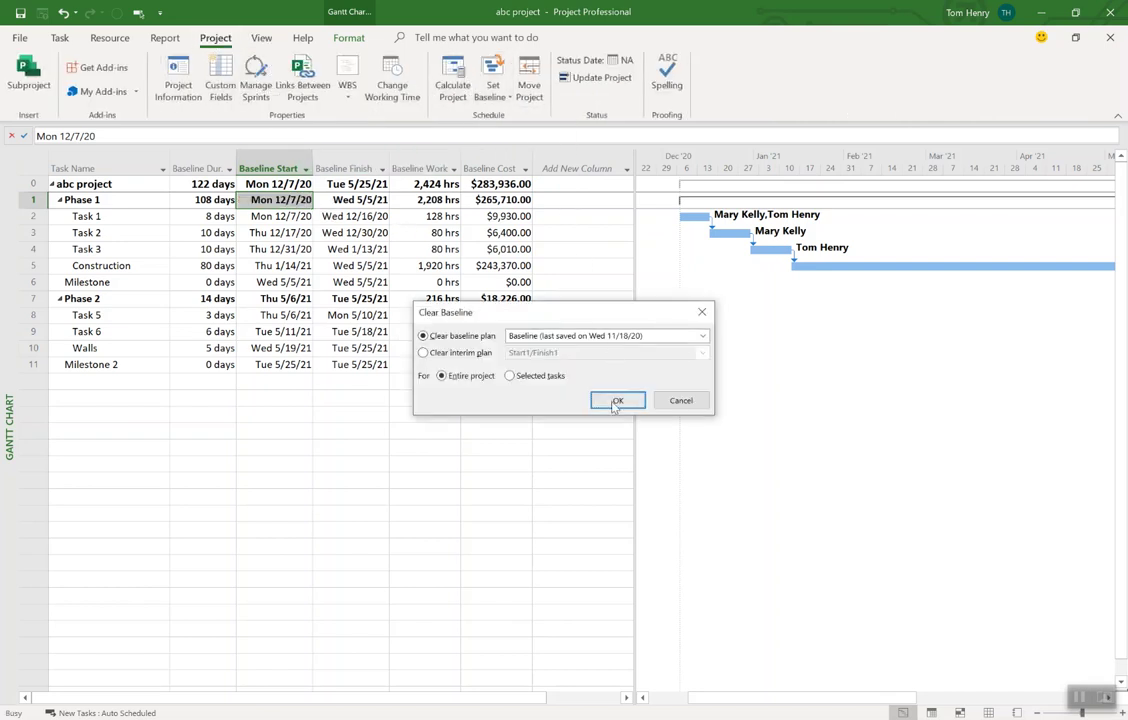
pyautogui.click(612, 400)
pyautogui.click(492, 90)
pyautogui.click(512, 119)
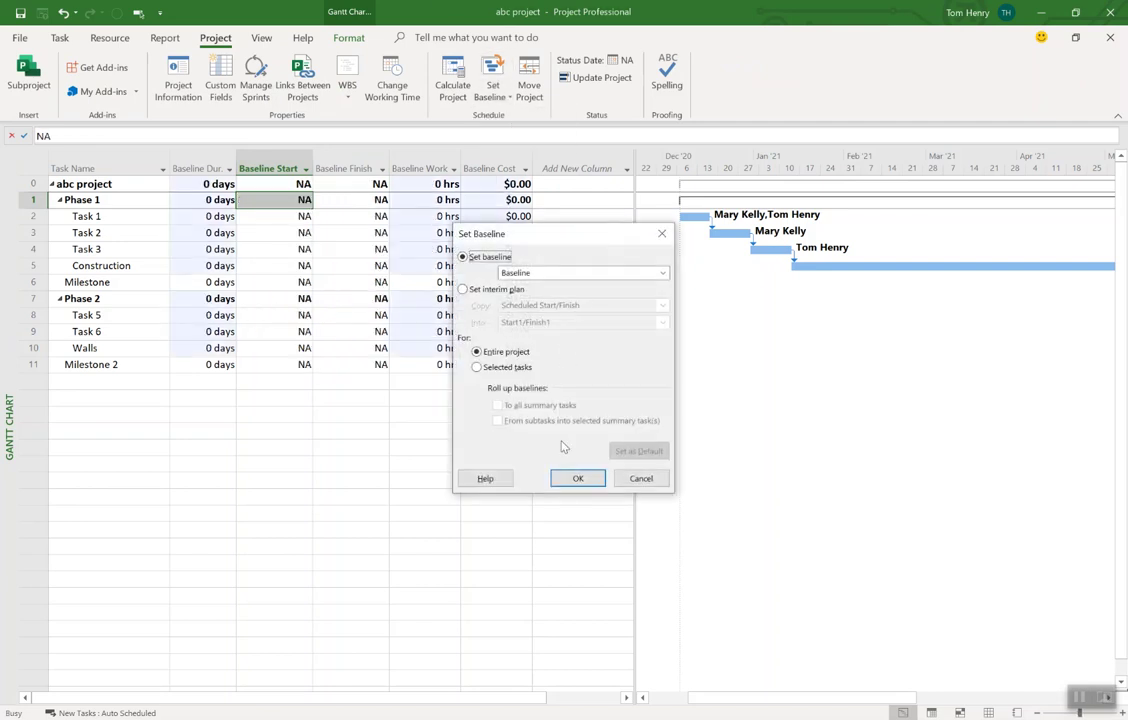
pyautogui.click(577, 477)
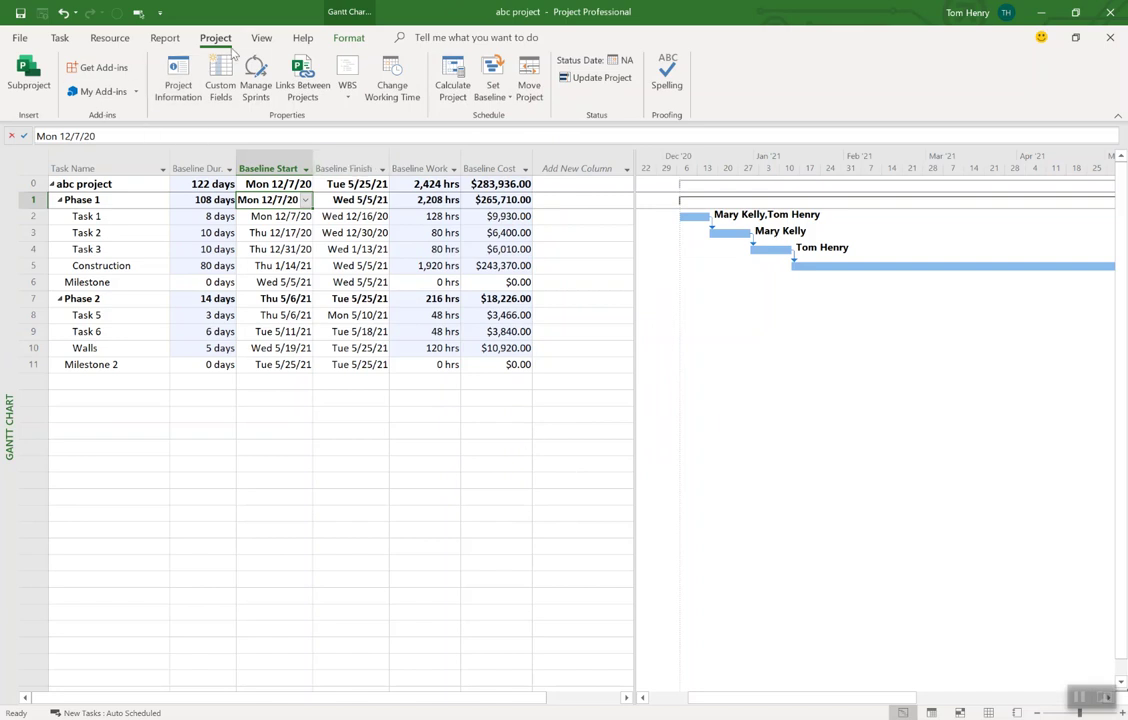
pyautogui.click(262, 38)
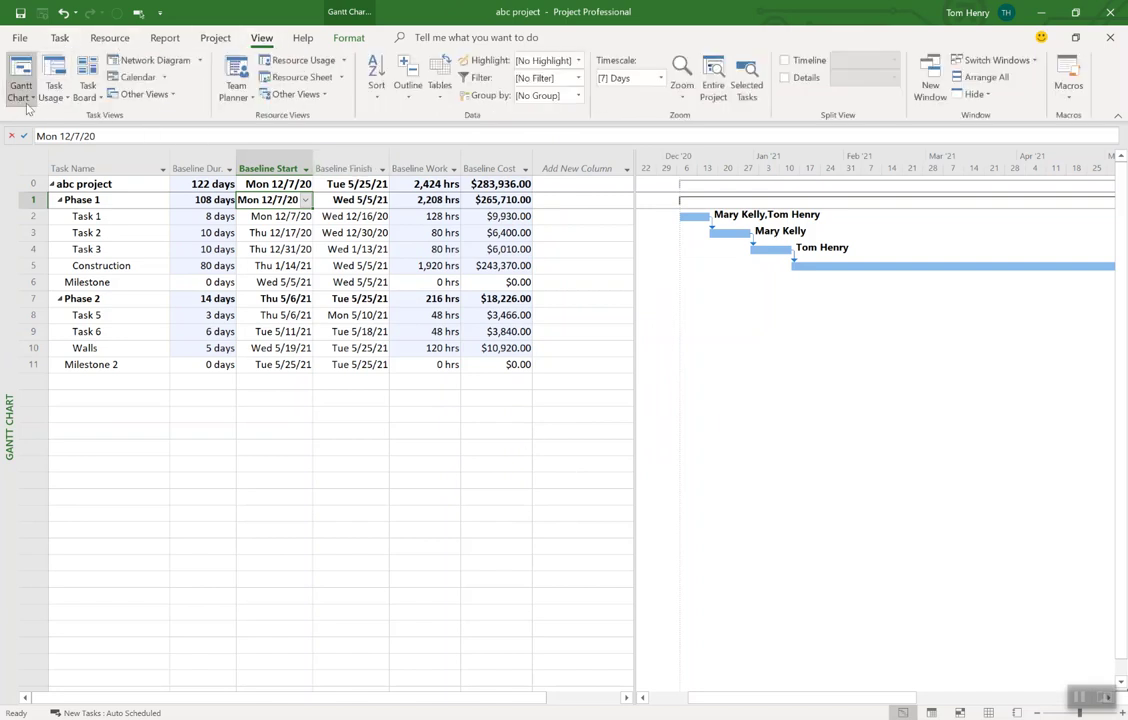
# - Switch the sheet back to the Entry table and raise Task 1's duration to 12 days
pyautogui.click(439, 84)
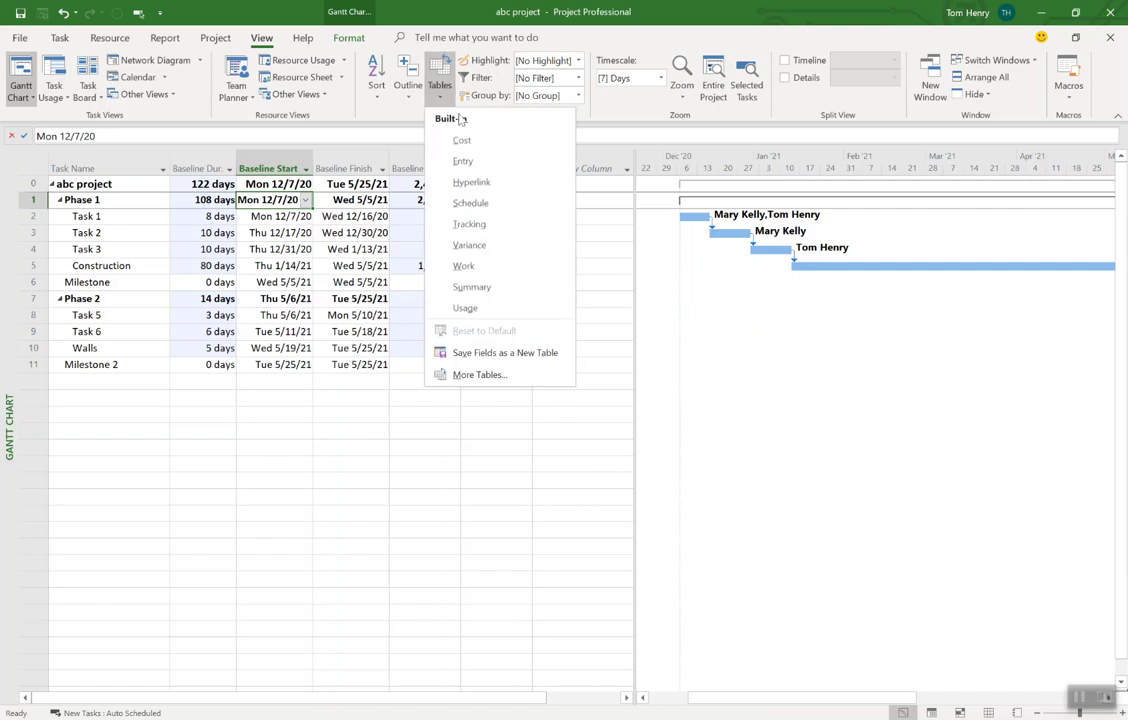
pyautogui.click(462, 161)
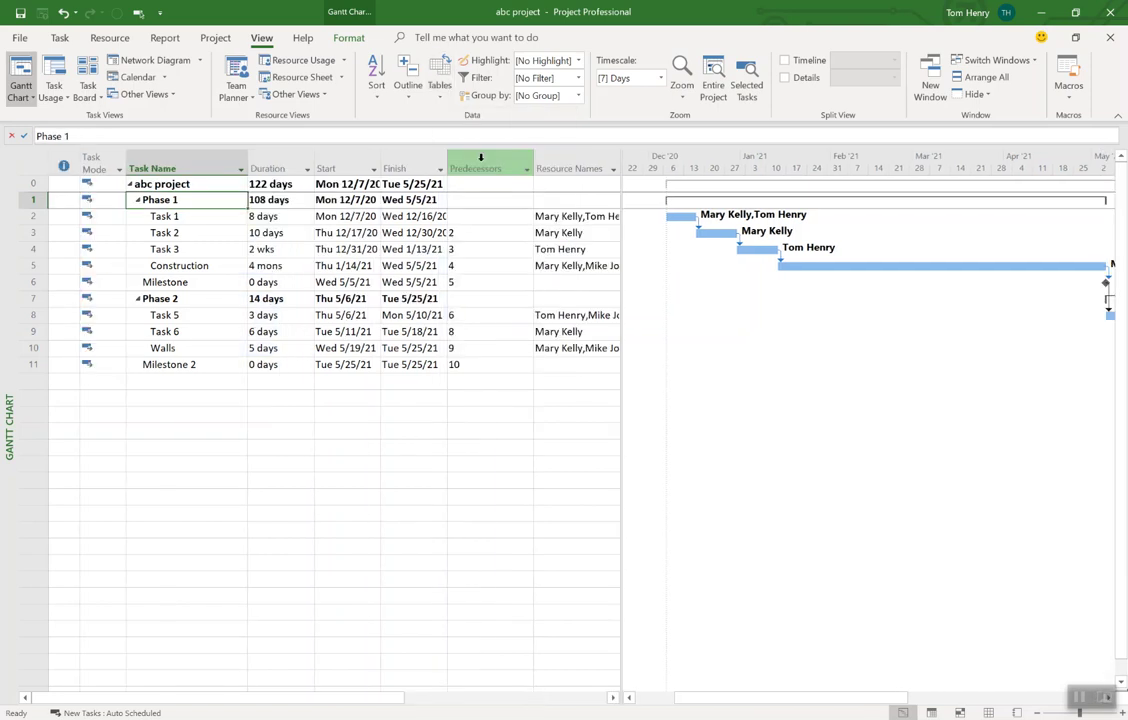
pyautogui.click(270, 217)
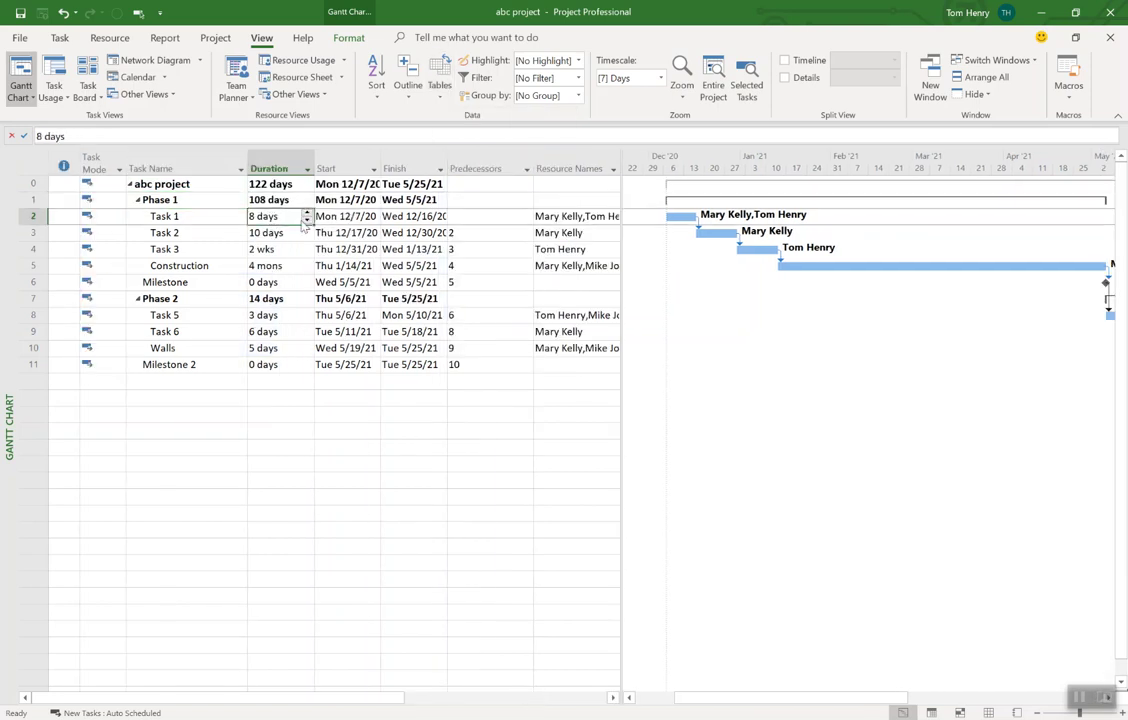
pyautogui.click(308, 213)
pyautogui.click(308, 213)
pyautogui.click(308, 213)
pyautogui.click(308, 213)
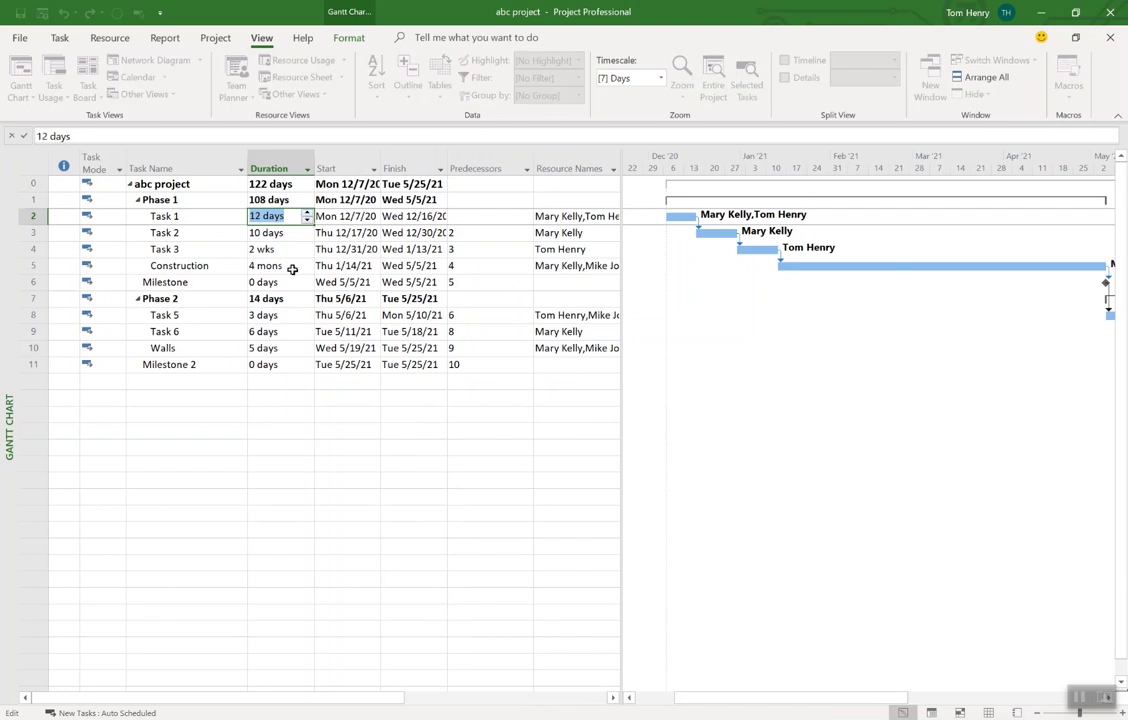
pyautogui.click(290, 331)
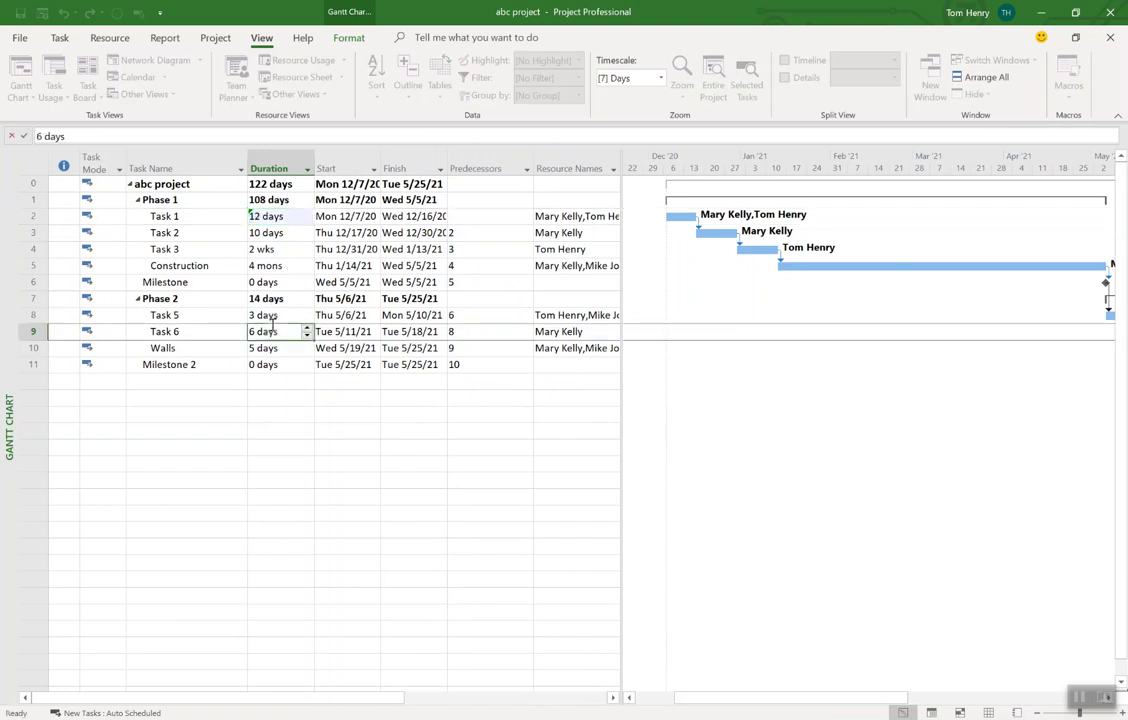
# - Leave Task 2 unchanged, raise Task 1 to 14 days, and widen the sheet to show Cost
pyautogui.click(278, 233)
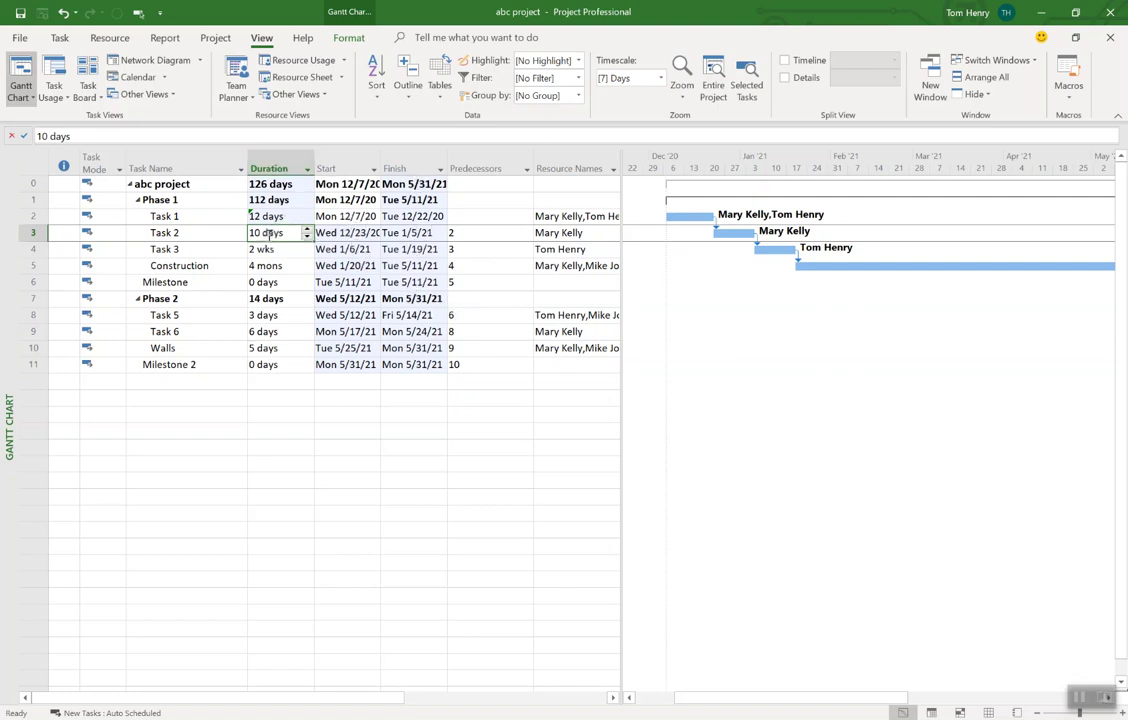
pyautogui.click(268, 232)
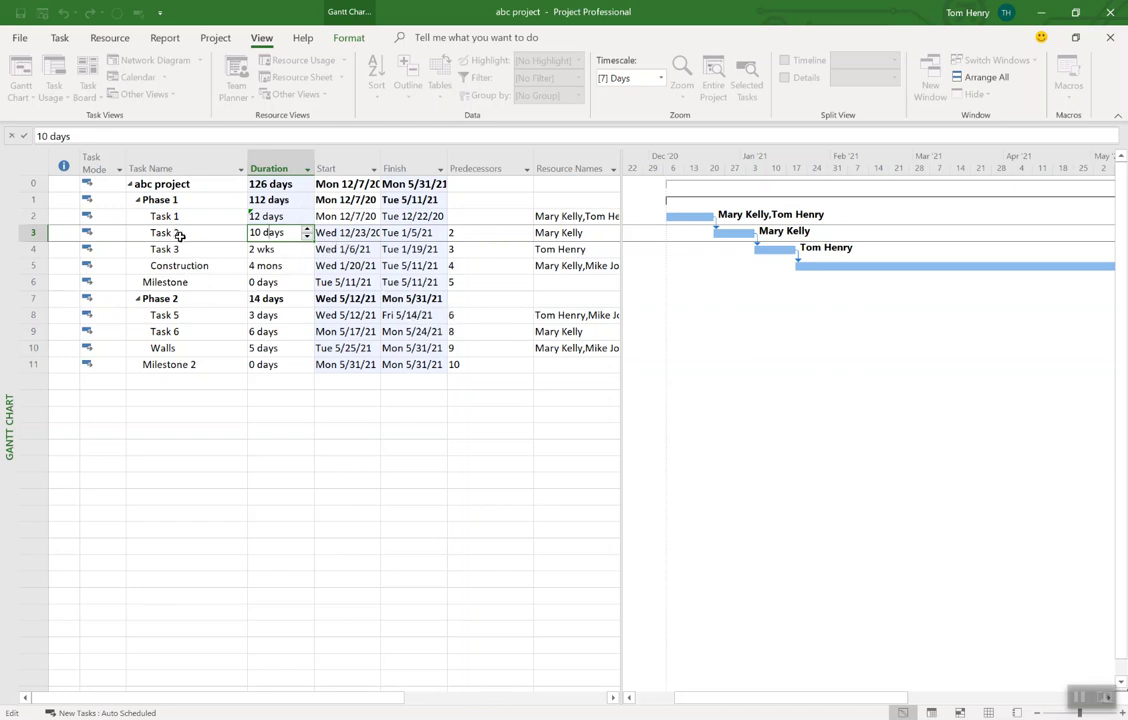
pyautogui.click(333, 298)
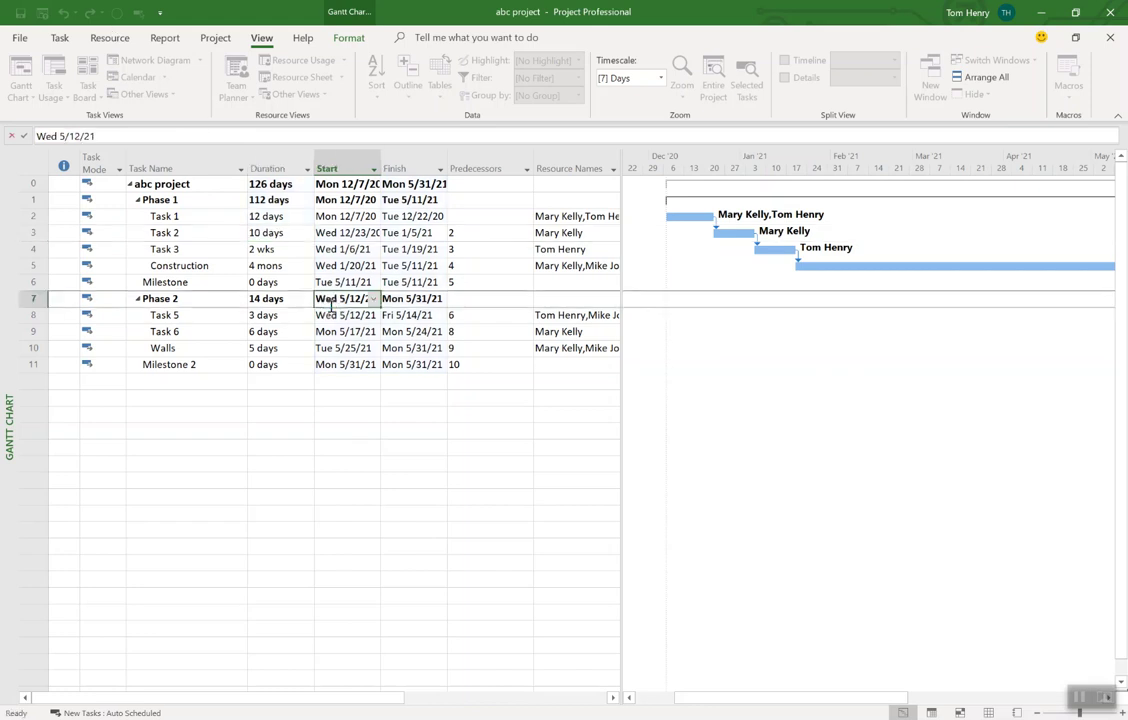
pyautogui.click(299, 217)
pyautogui.click(308, 213)
pyautogui.click(308, 213)
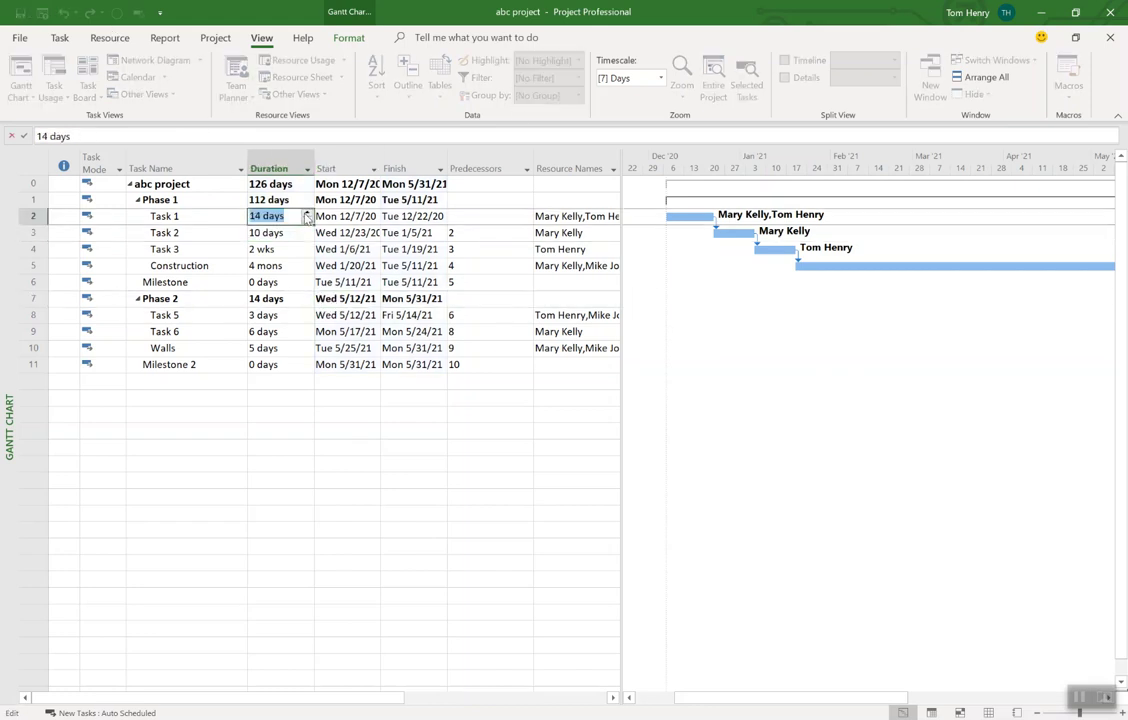
pyautogui.click(413, 265)
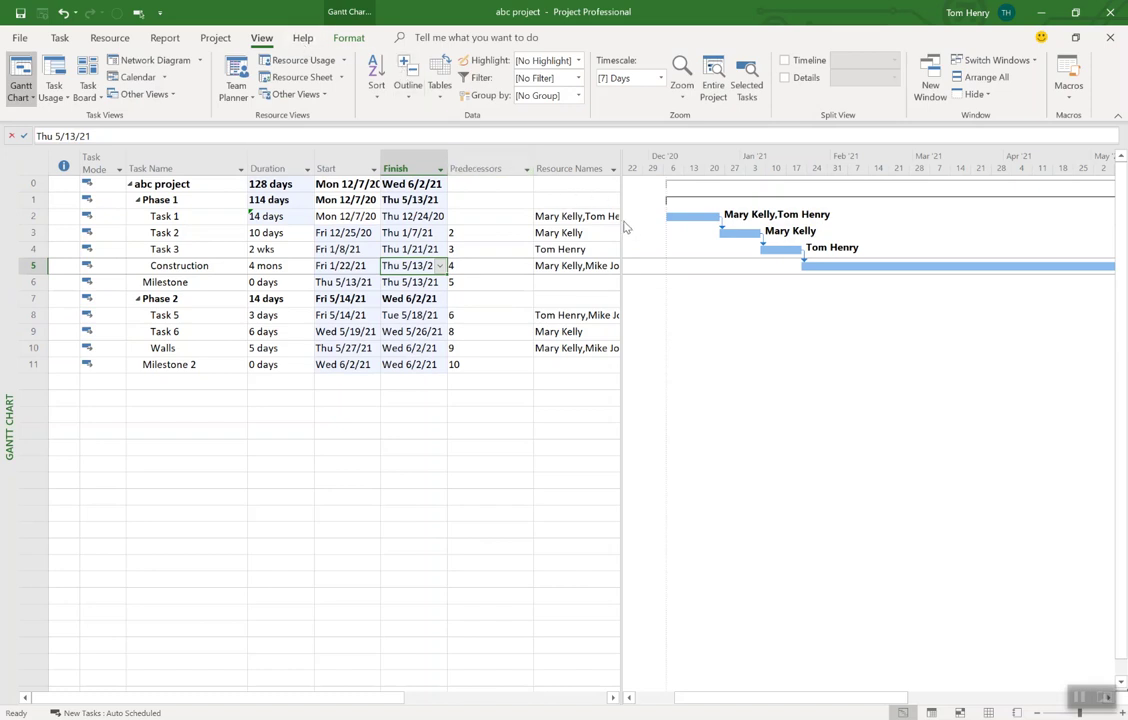
pyautogui.moveTo(621, 222); pyautogui.dragTo(712, 222)
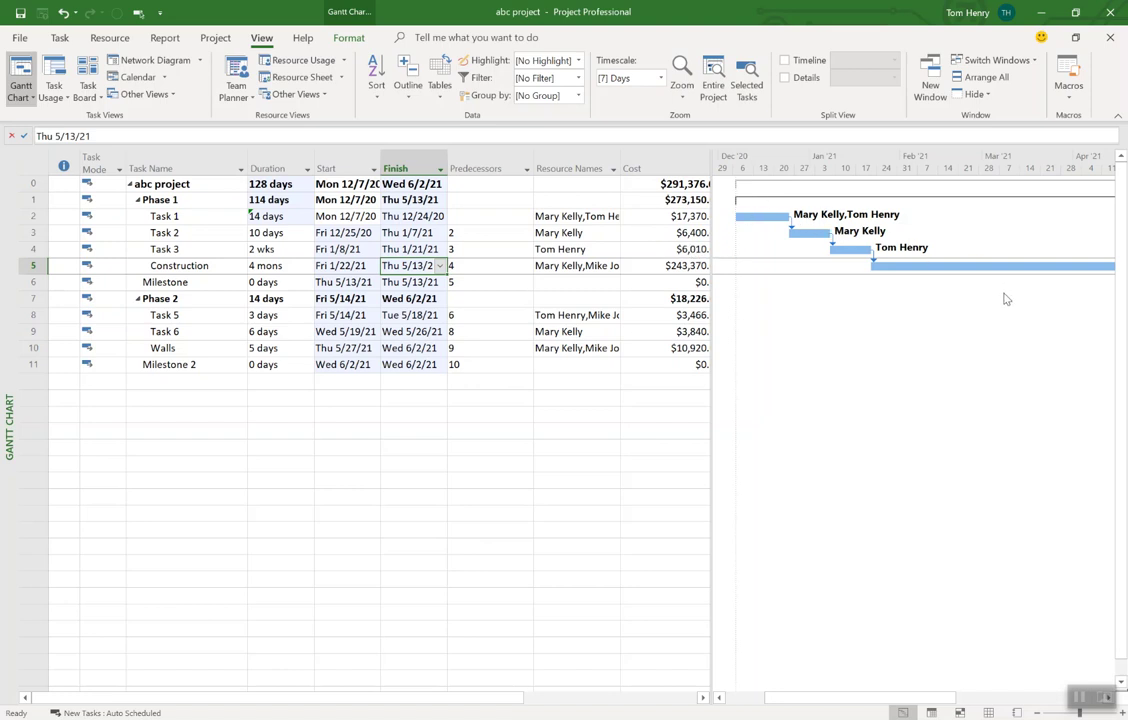
# - Display Baseline (last saved) bars in the Gantt chart and scroll to the later months
pyautogui.click(343, 40)
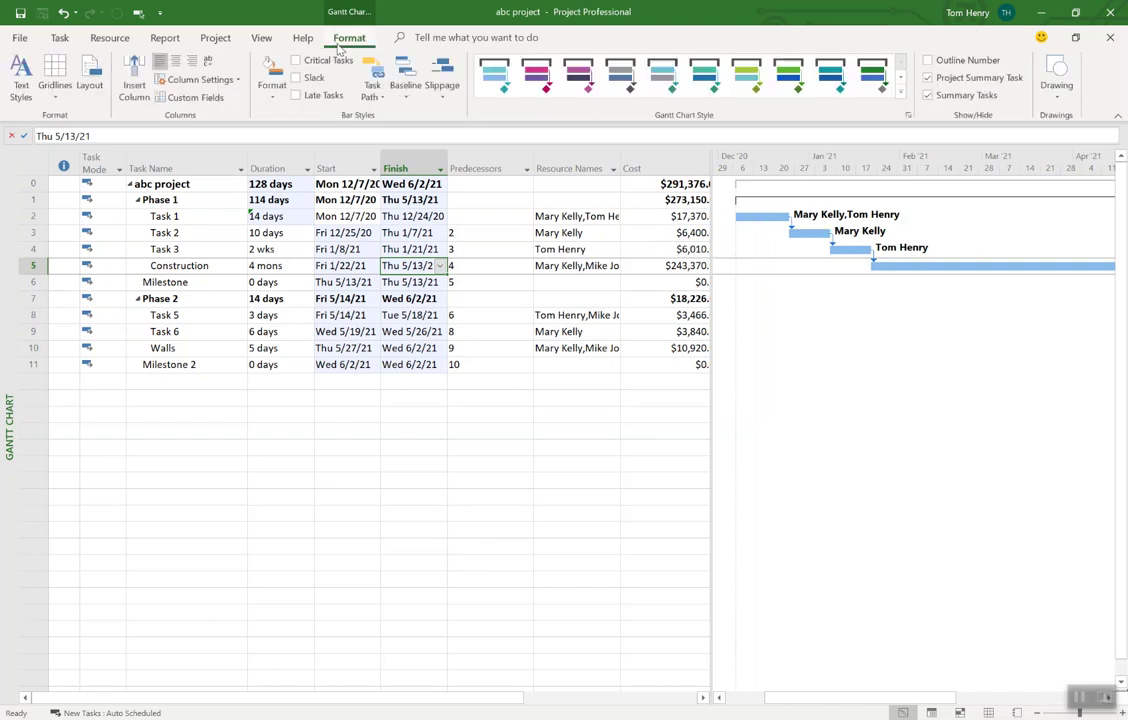
pyautogui.click(406, 93)
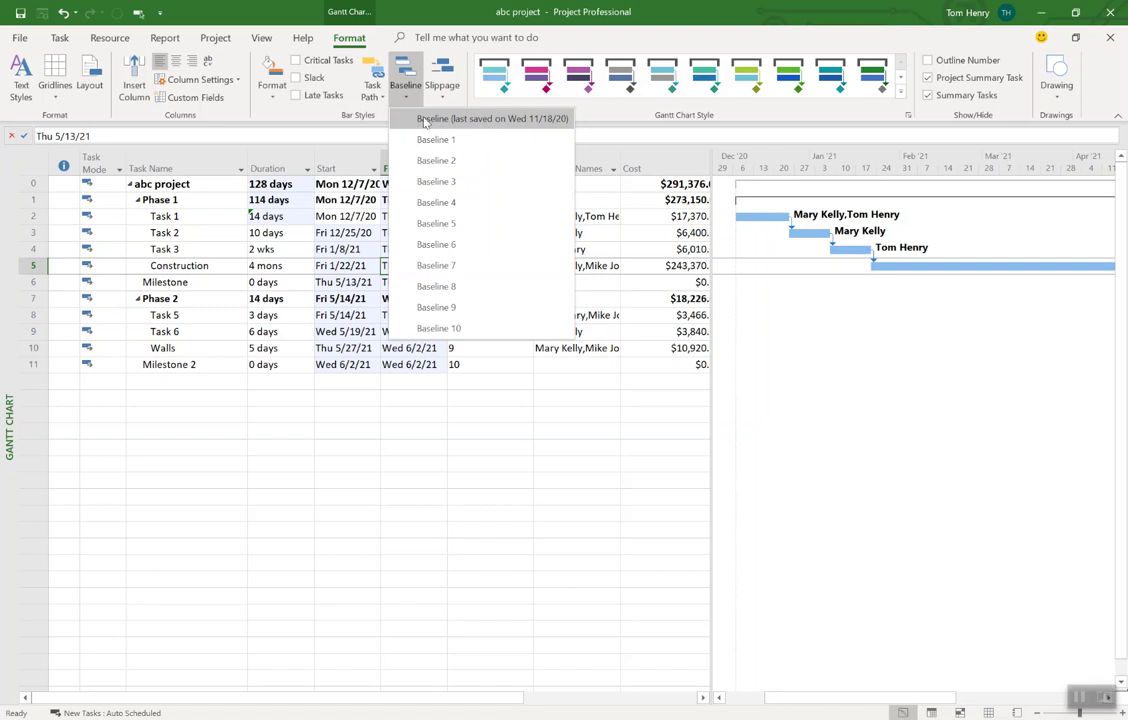
pyautogui.click(437, 120)
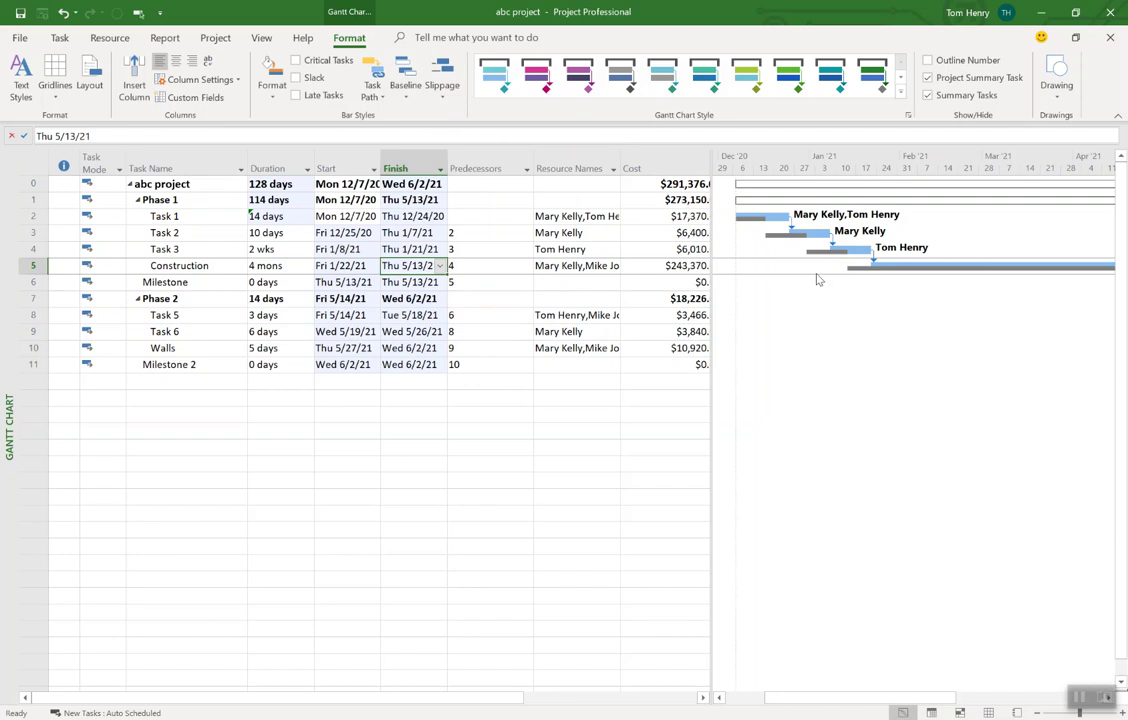
pyautogui.hscroll(-2, 849, 403)
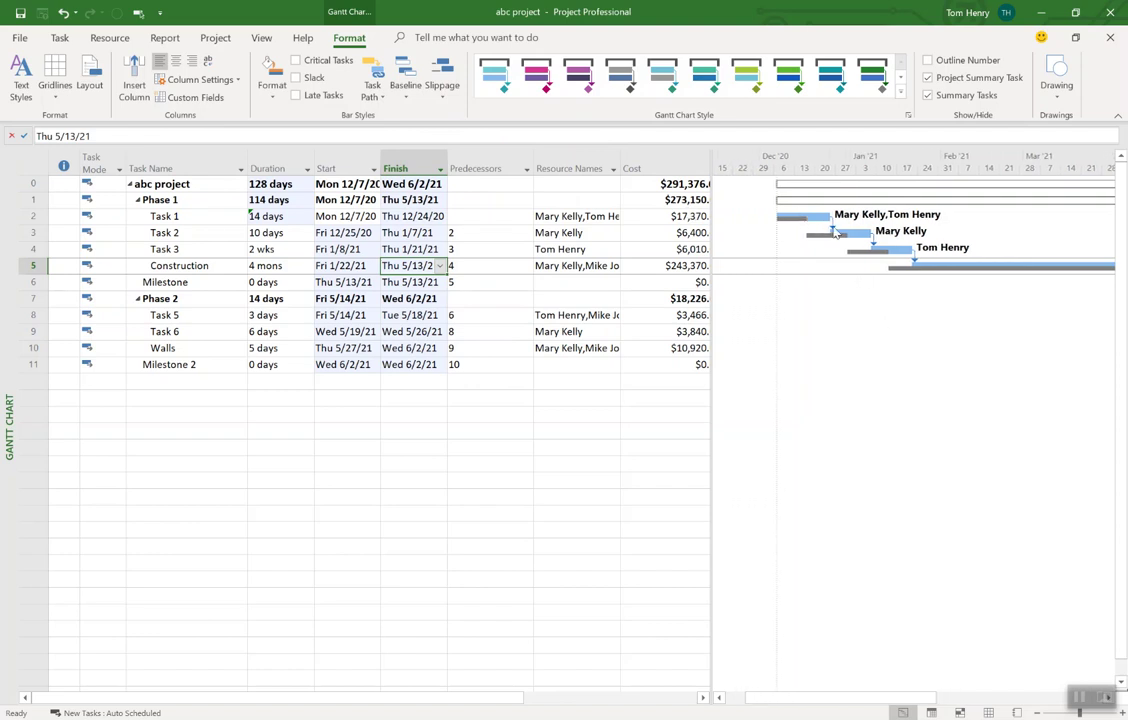
pyautogui.hscroll(5, 960, 281)
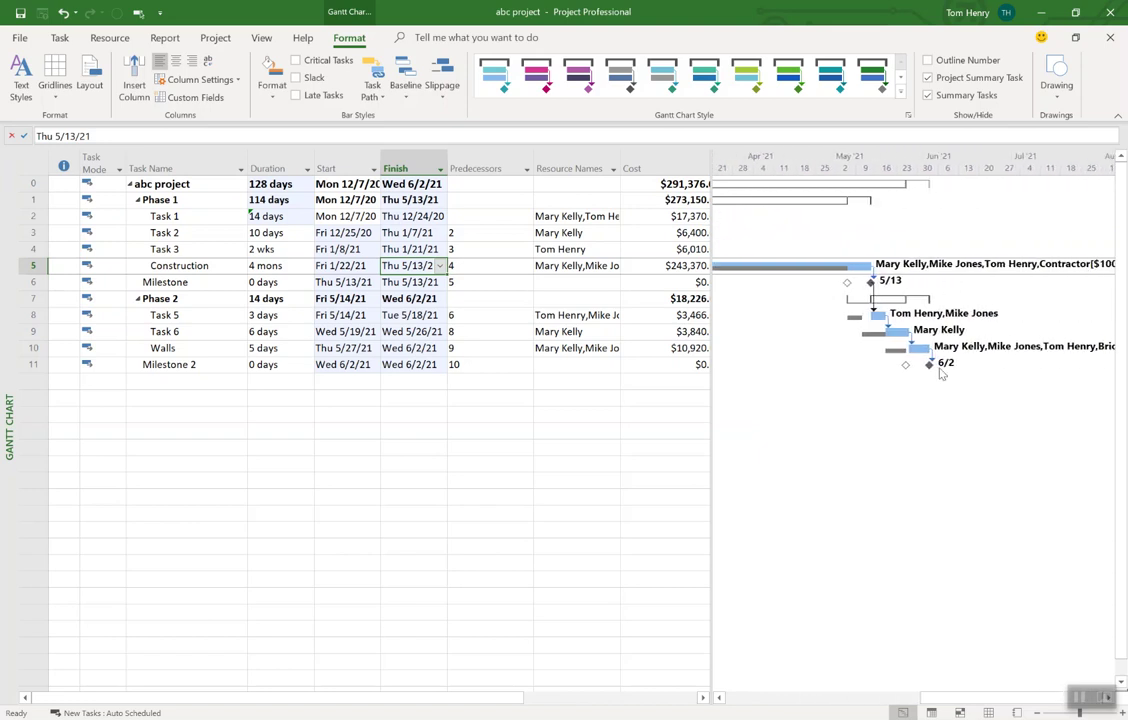
# - Apply the Variance table to check the 6-day finish variance, then switch to the Cost table
pyautogui.click(262, 38)
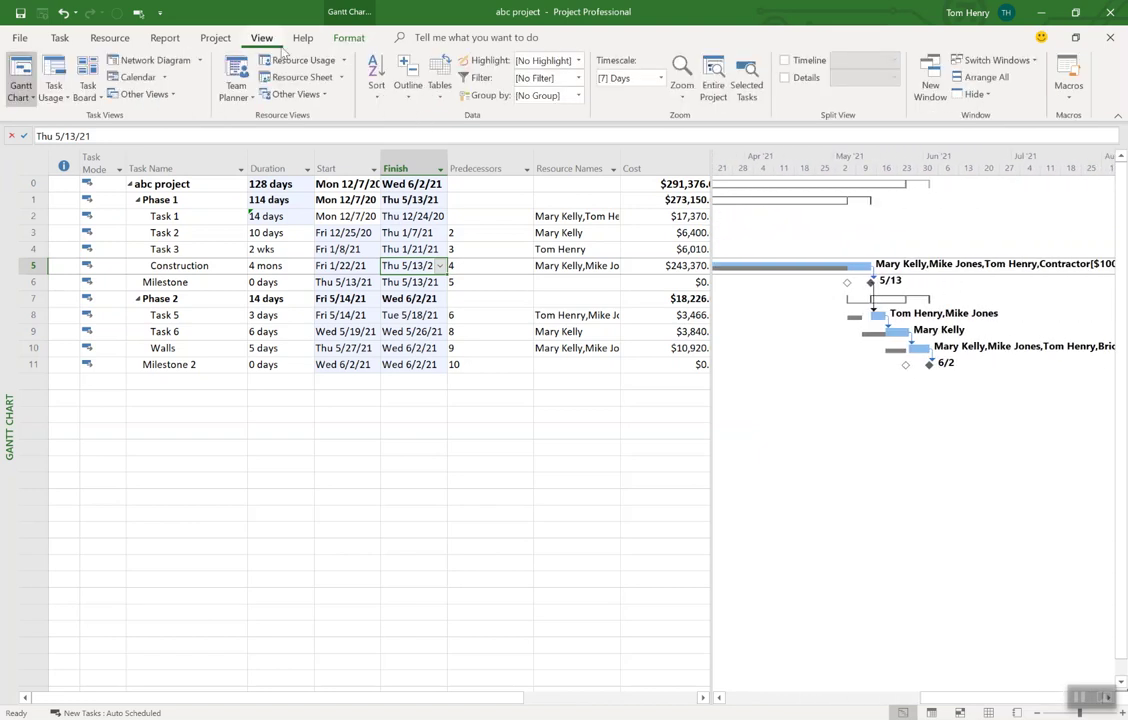
pyautogui.click(449, 73)
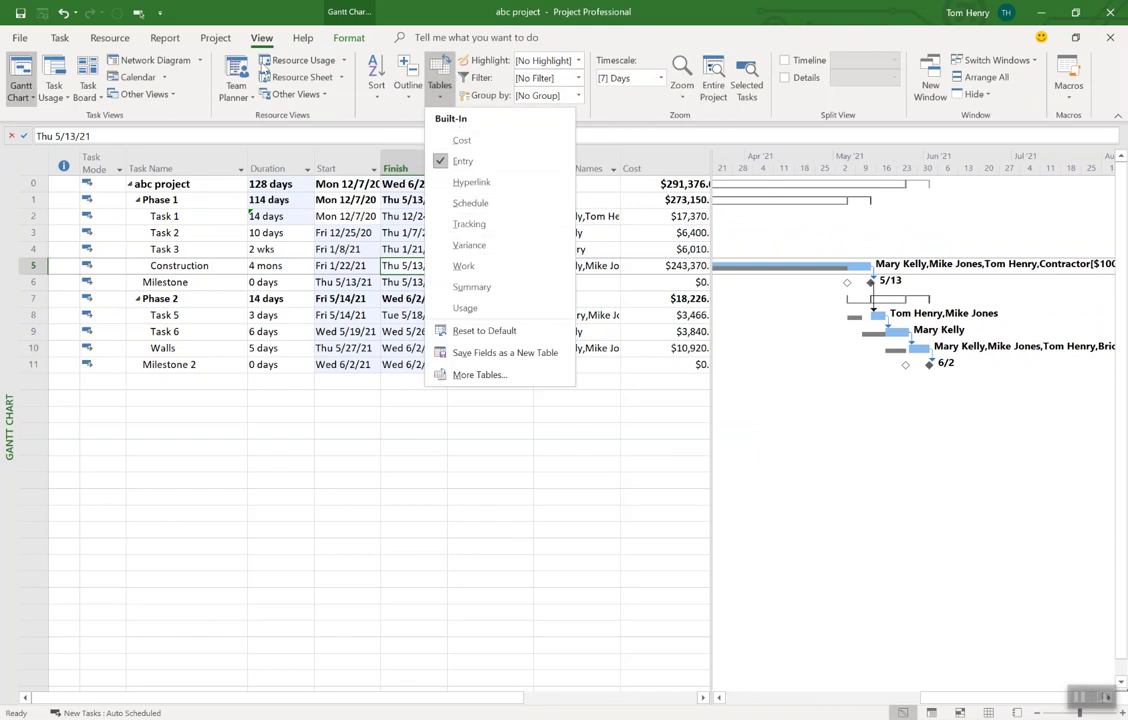
pyautogui.click(498, 244)
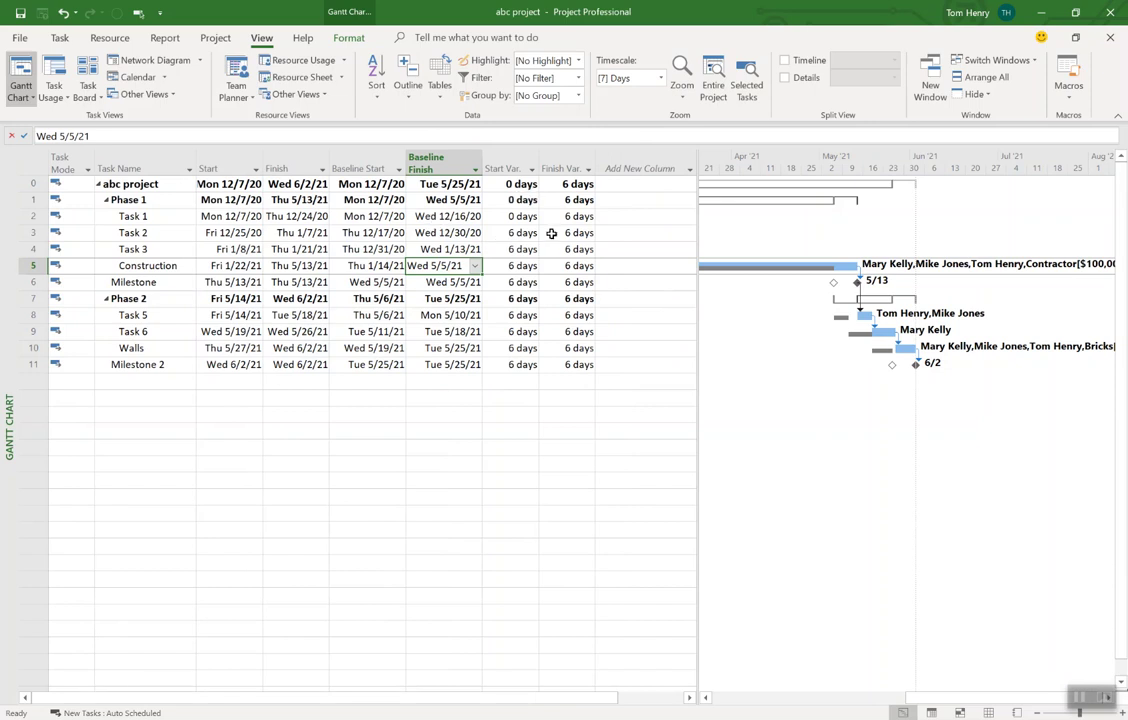
pyautogui.click(578, 187)
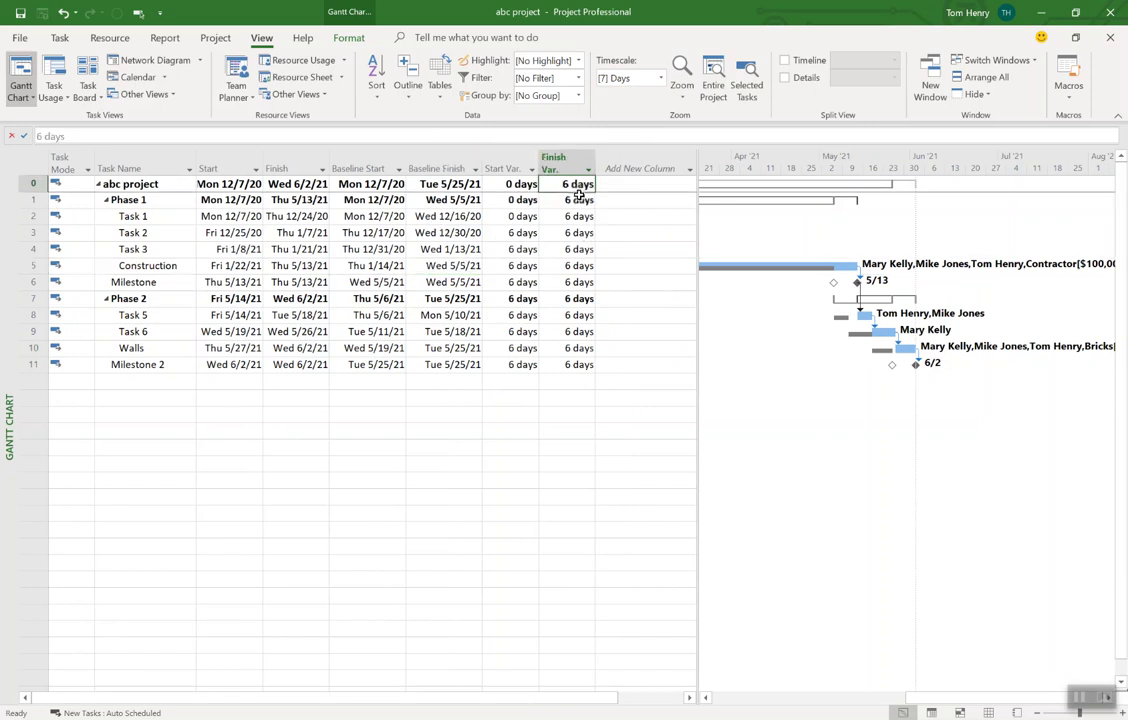
pyautogui.click(439, 96)
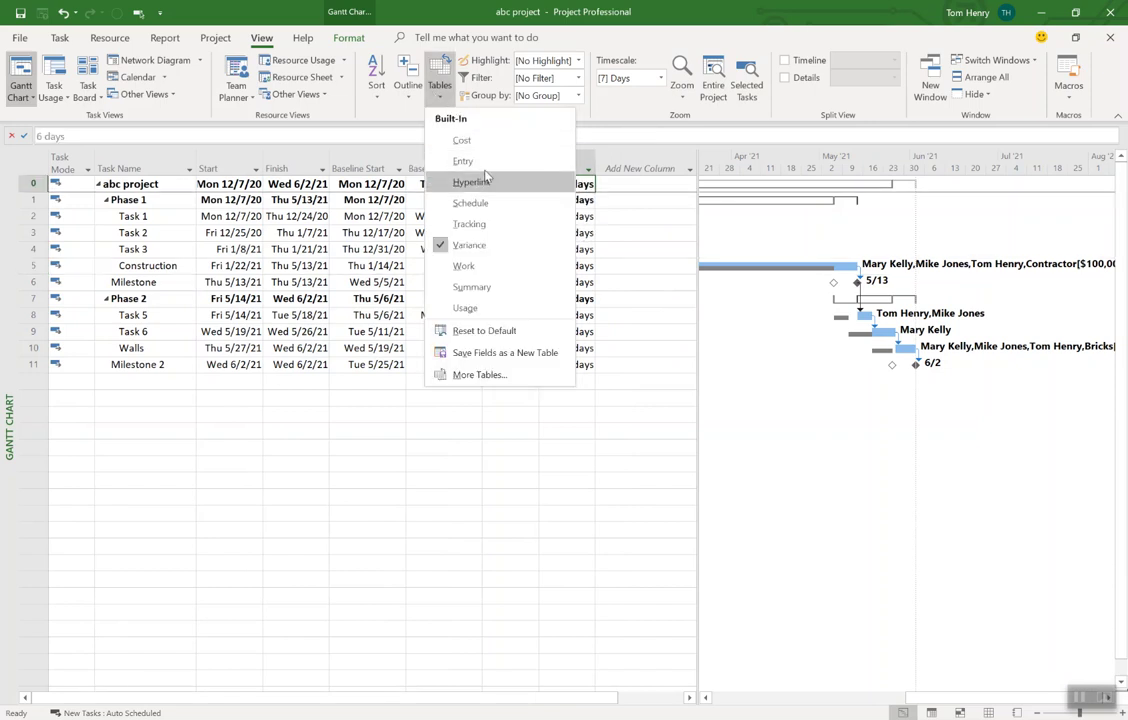
pyautogui.click(455, 140)
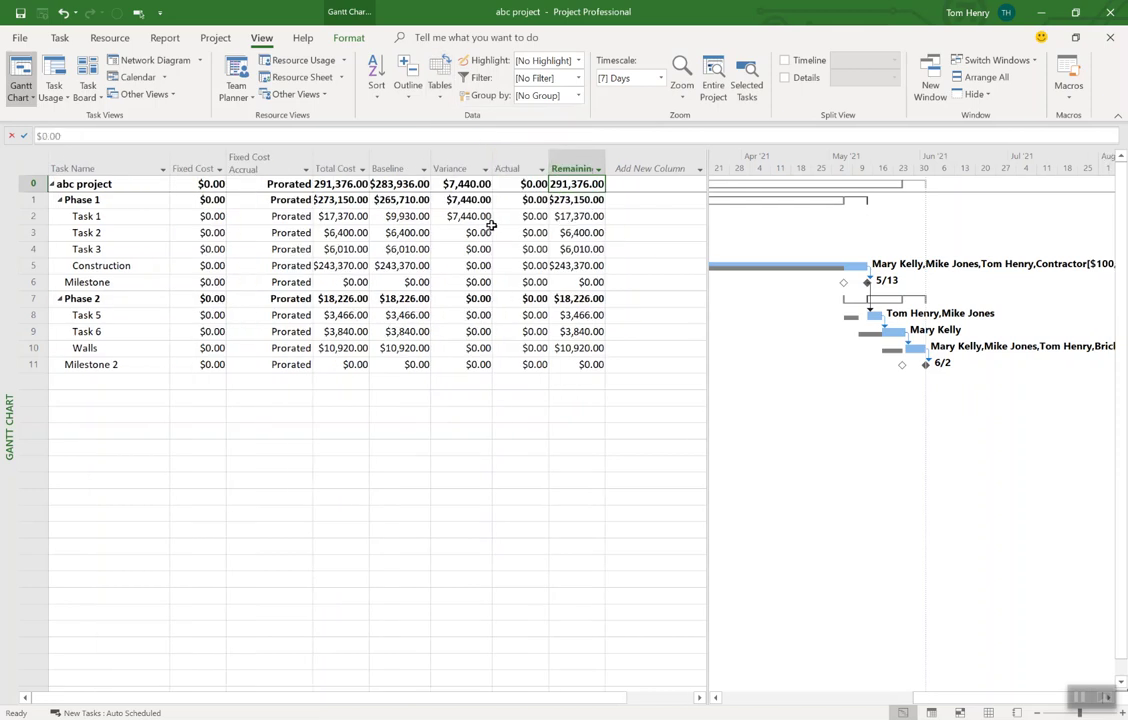
pyautogui.click(468, 201)
pyautogui.click(477, 186)
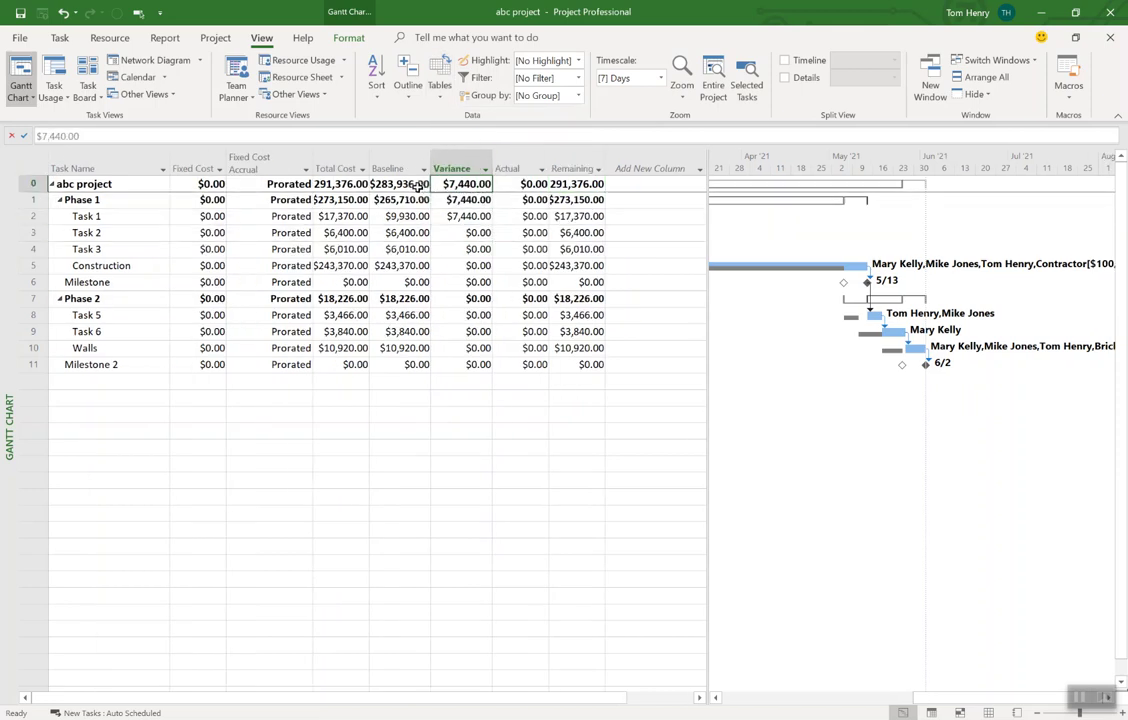
pyautogui.click(380, 184)
pyautogui.click(345, 184)
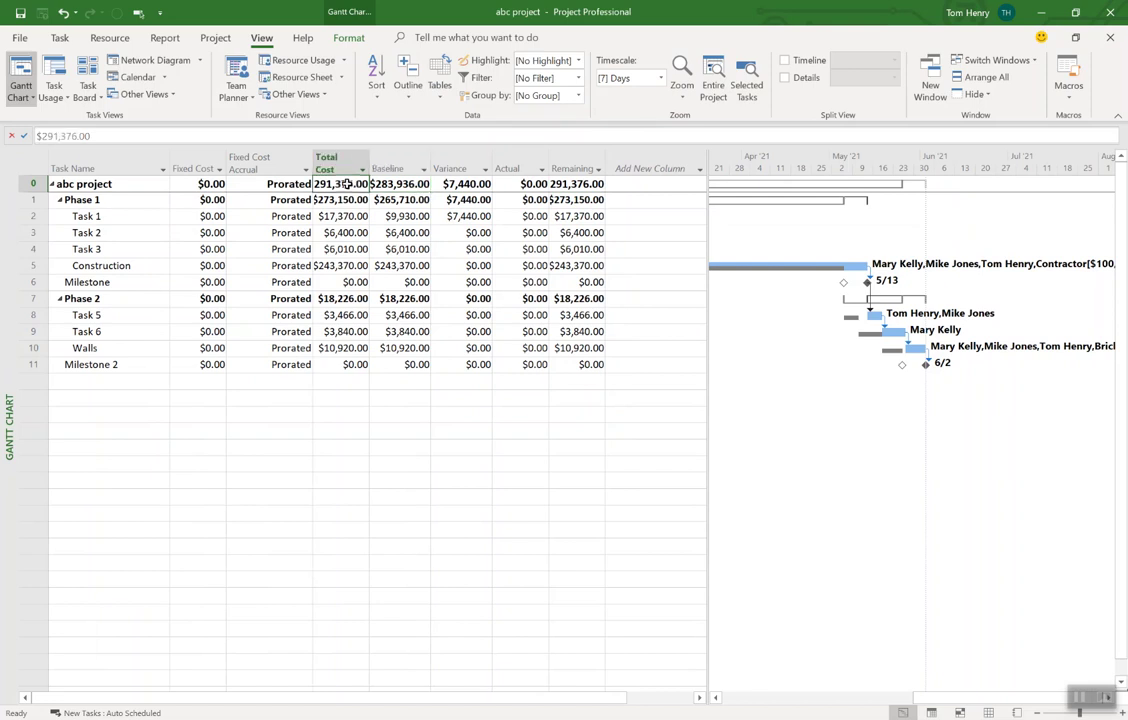
pyautogui.click(530, 186)
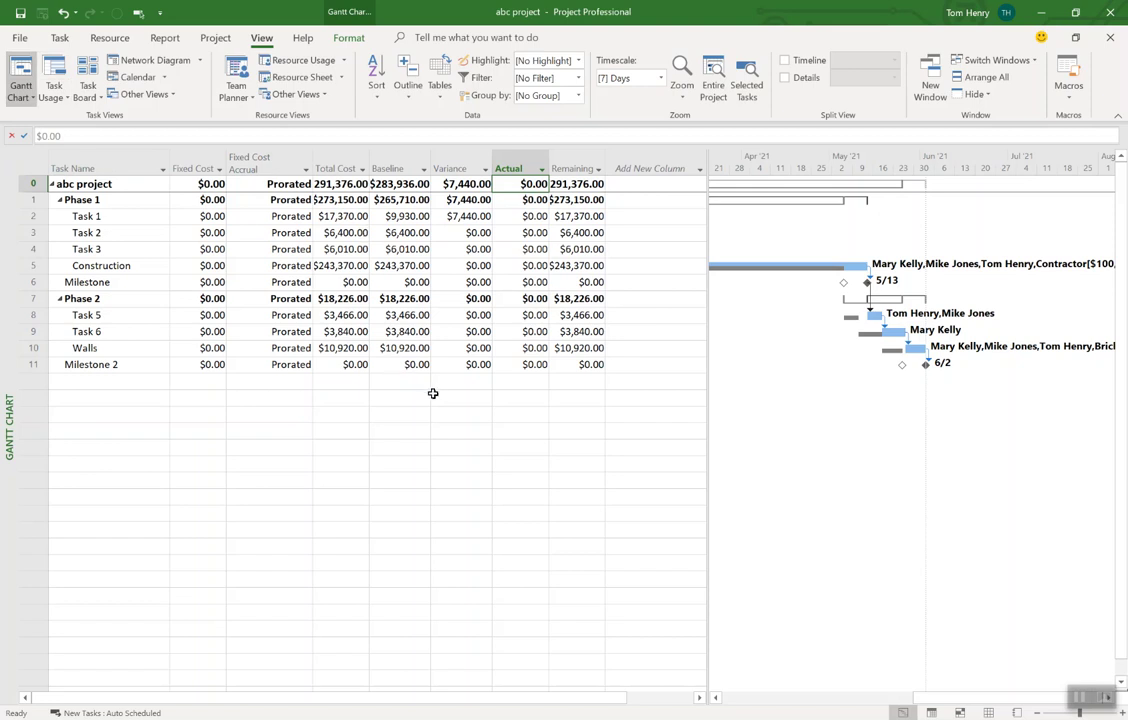
pyautogui.click(119, 216)
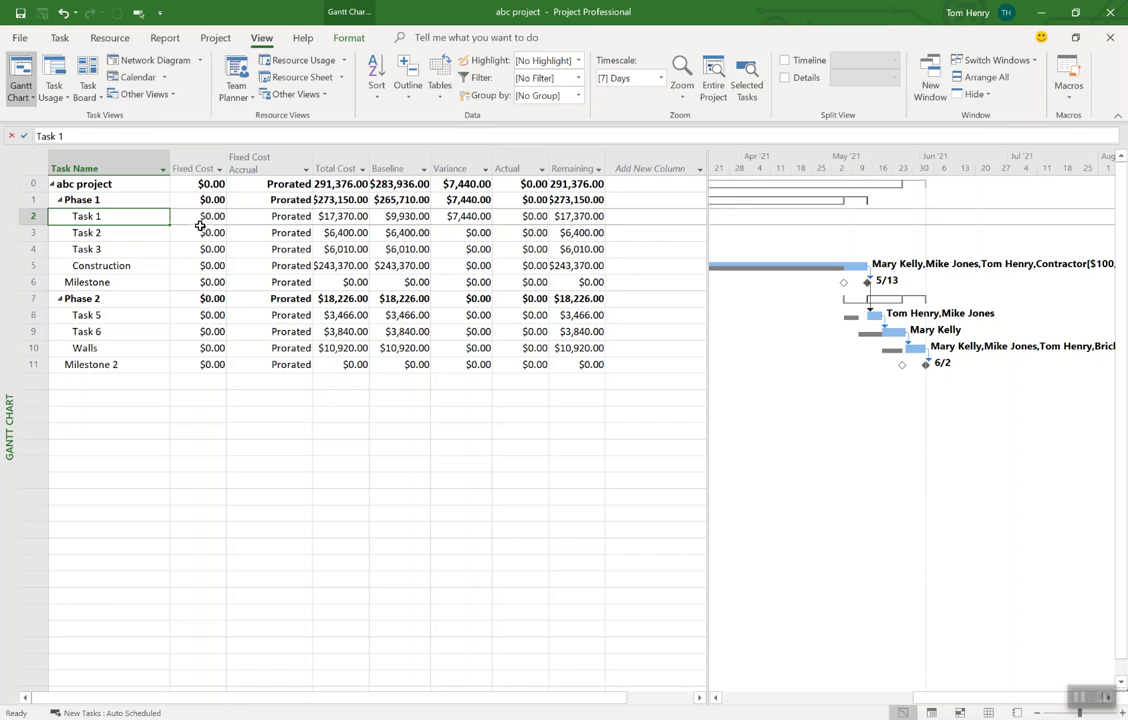
pyautogui.moveTo(200, 226); pyautogui.dragTo(292, 262)
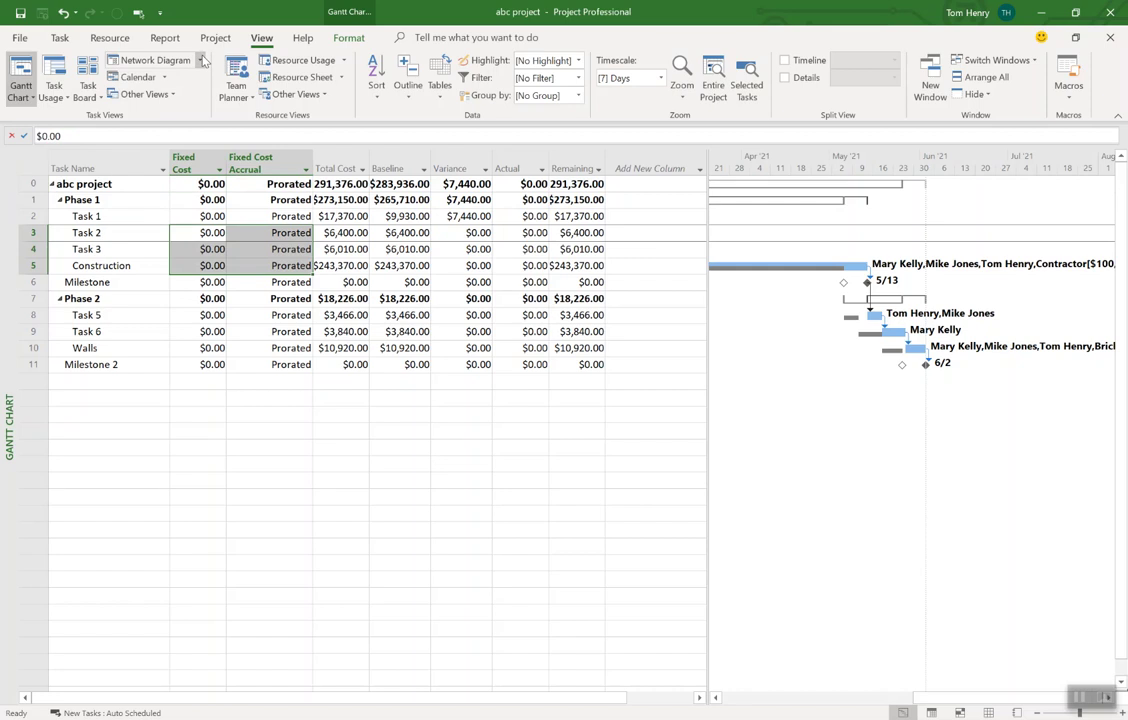